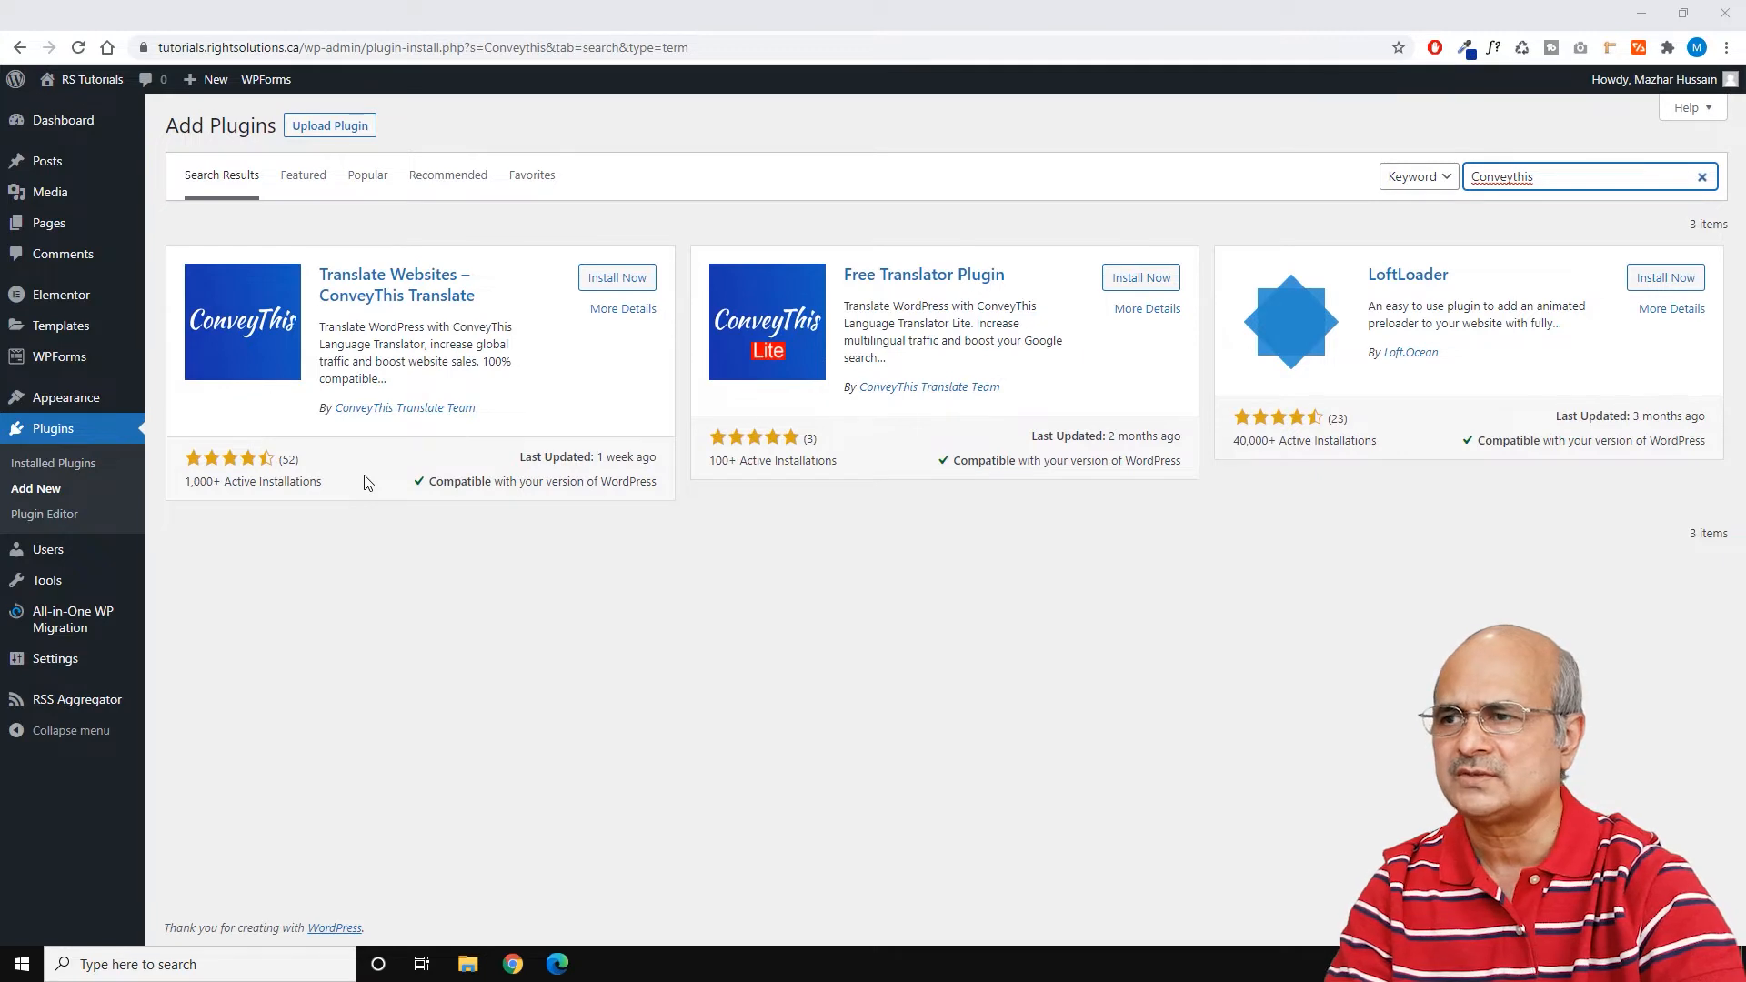
Step: Install and activate the Translate Websites – ConveyThis Translate plugin, and open its configuration page
click(612, 279)
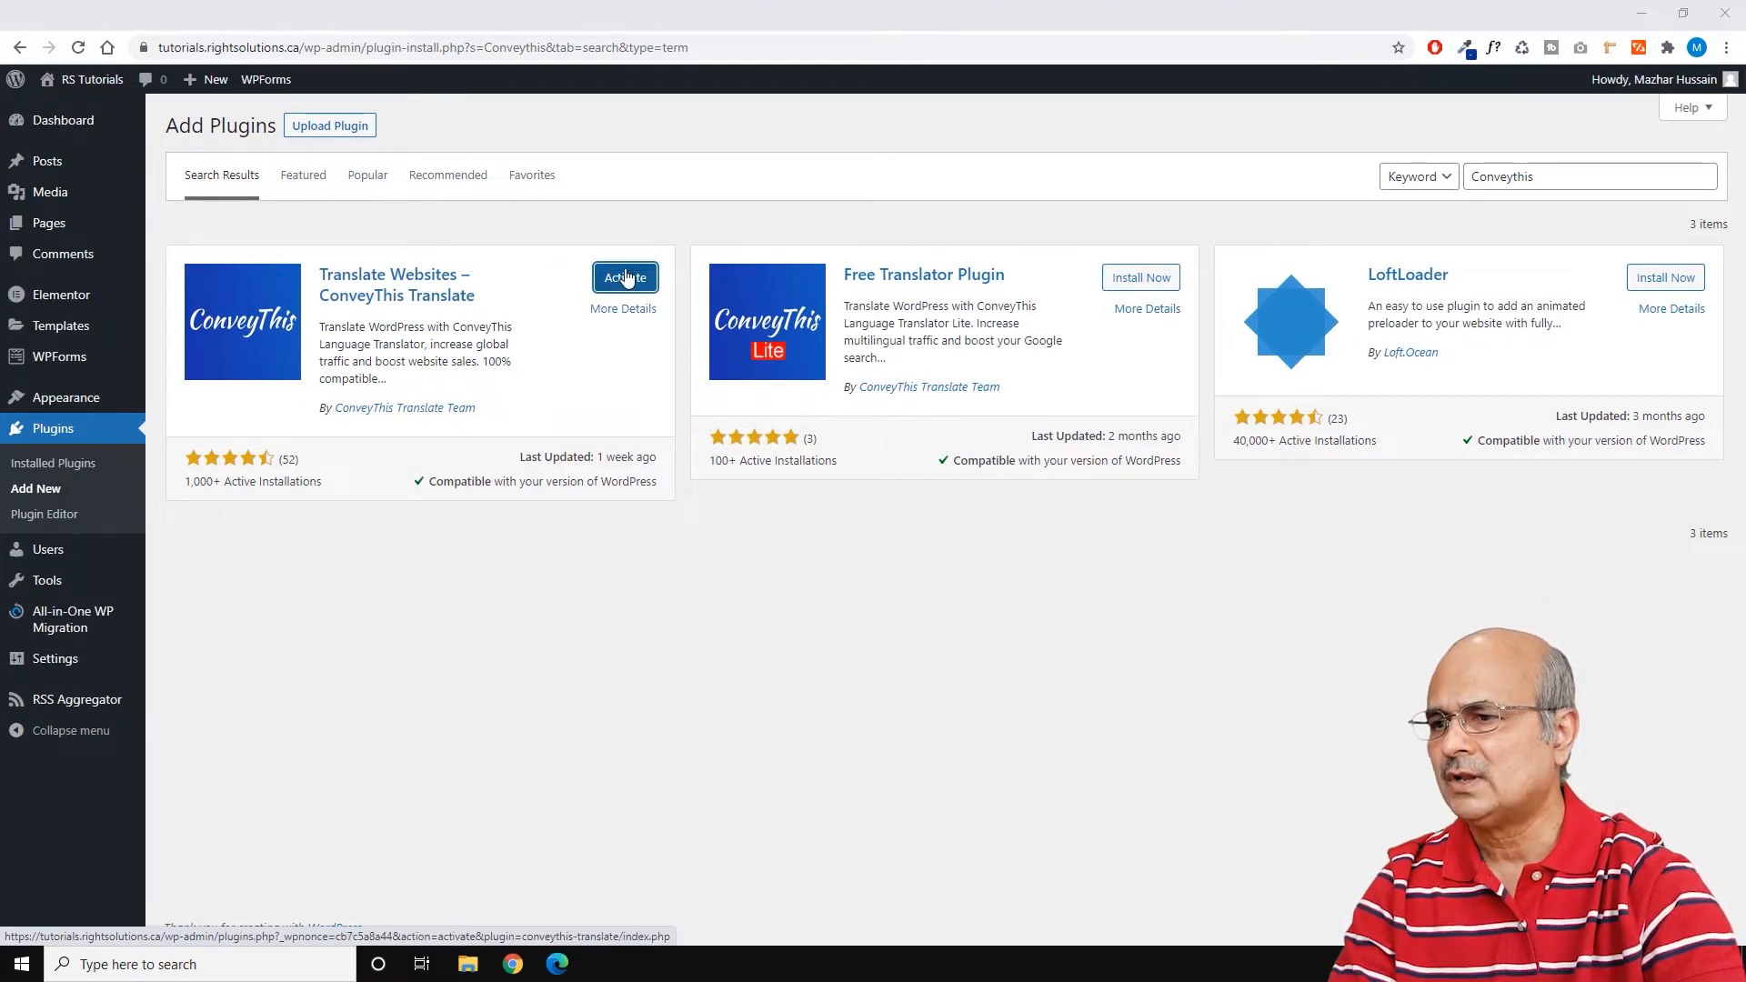
click(625, 278)
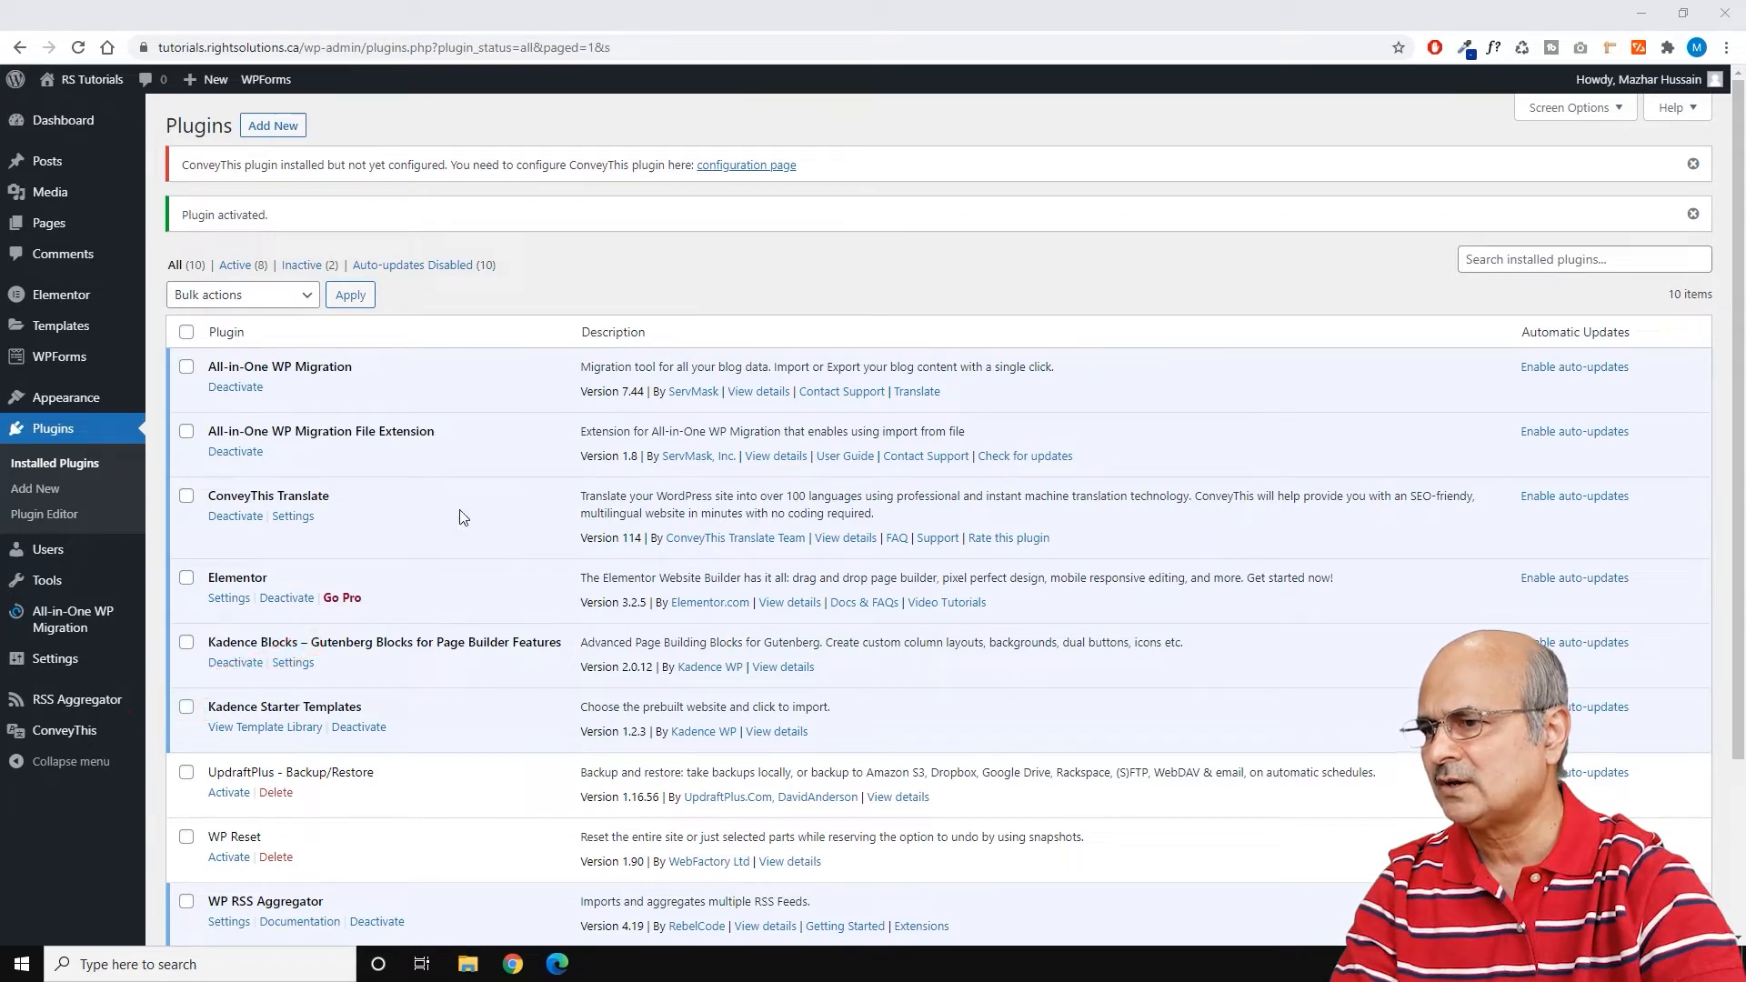
scroll(77, 733, down, 2)
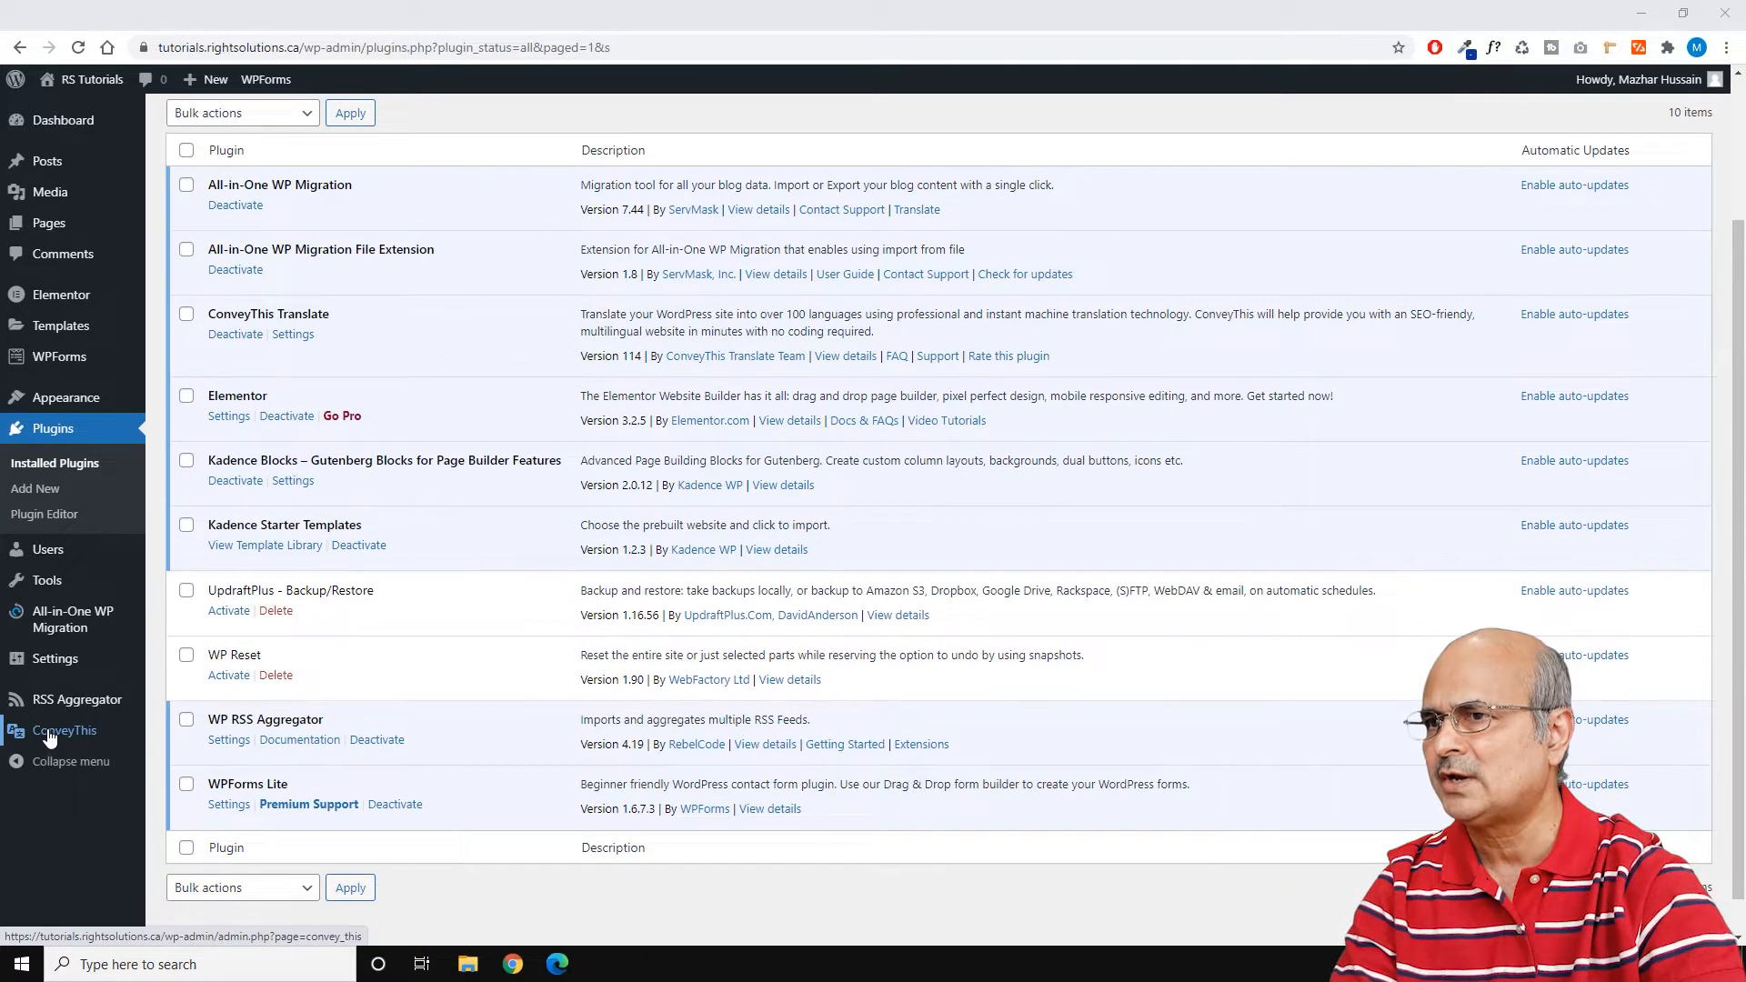
click(50, 735)
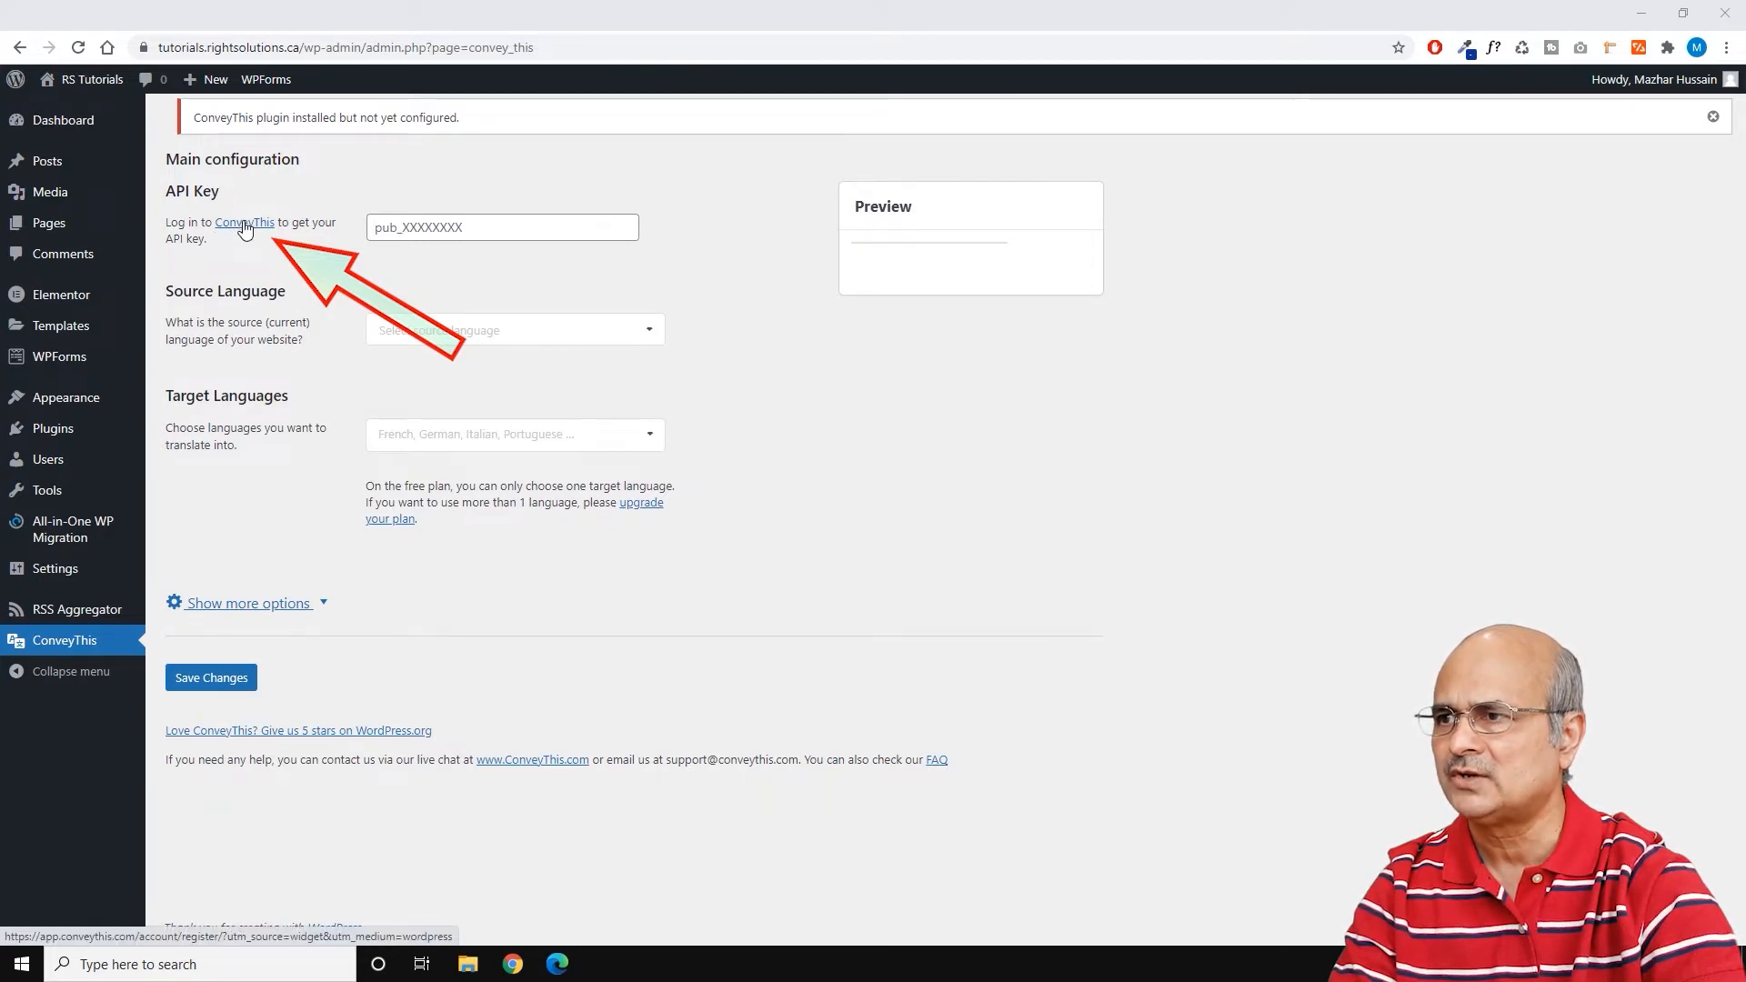
Step: Open ConveyThis account registration from the API key section and submit the form with Youtube as the referral source and the terms accepted
click(244, 228)
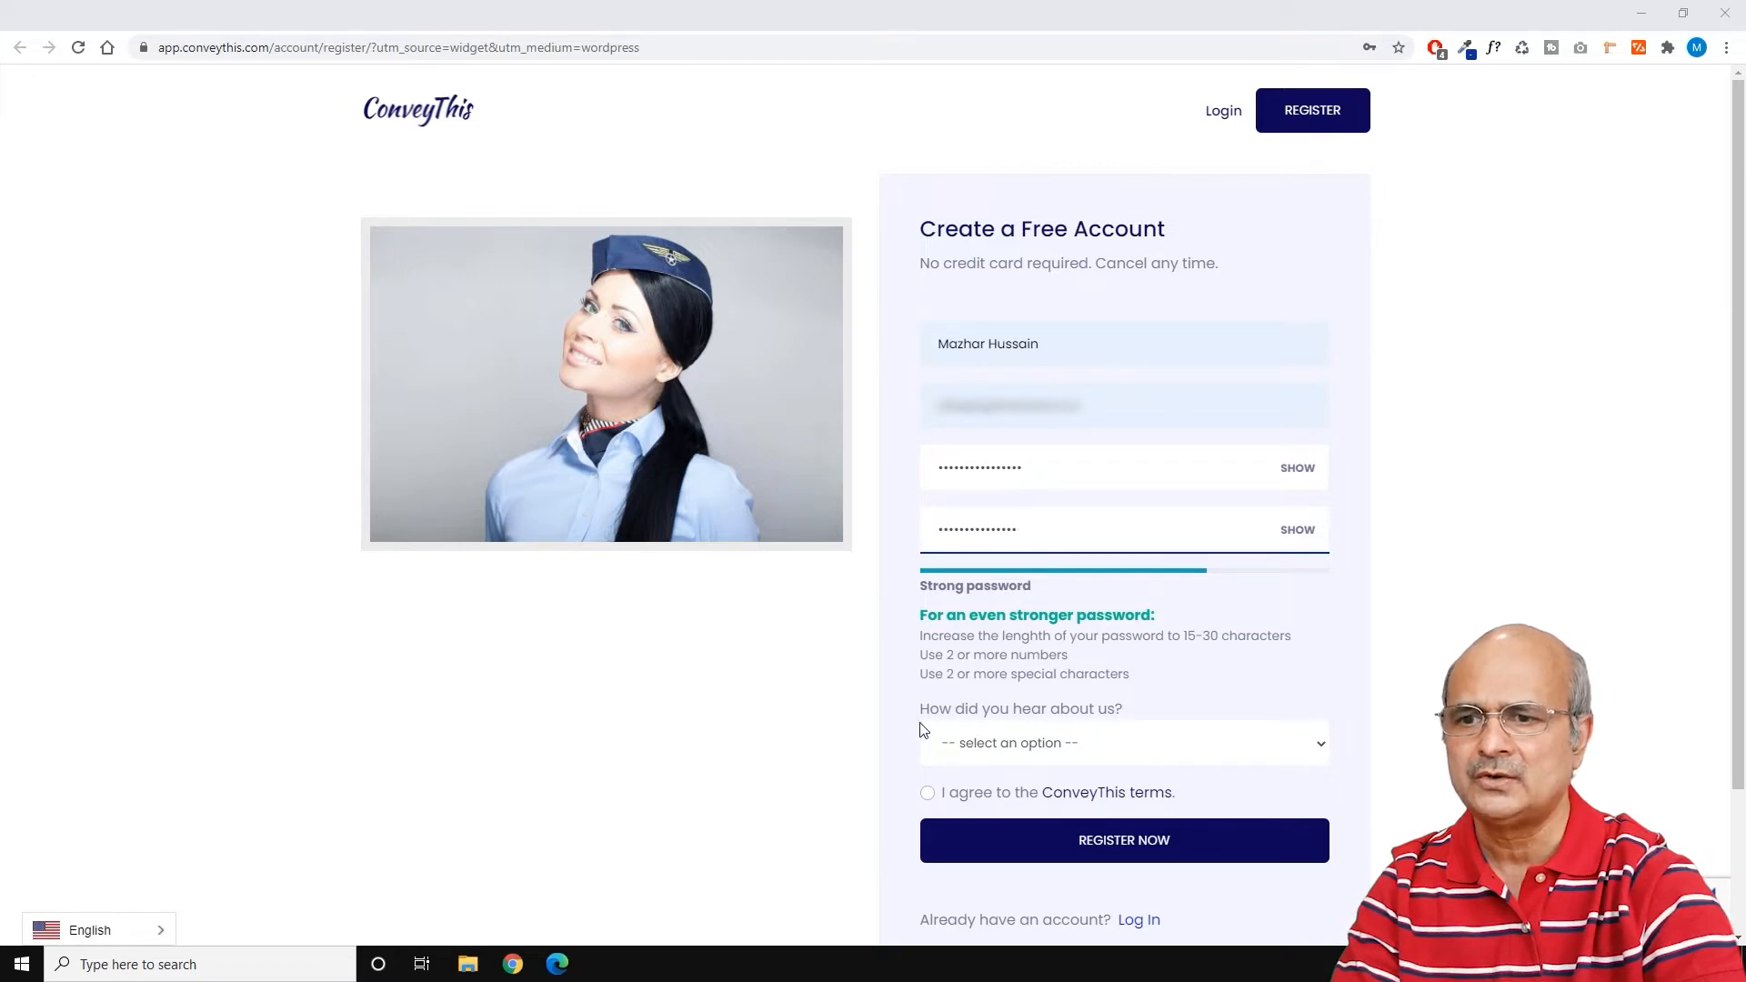
click(1321, 749)
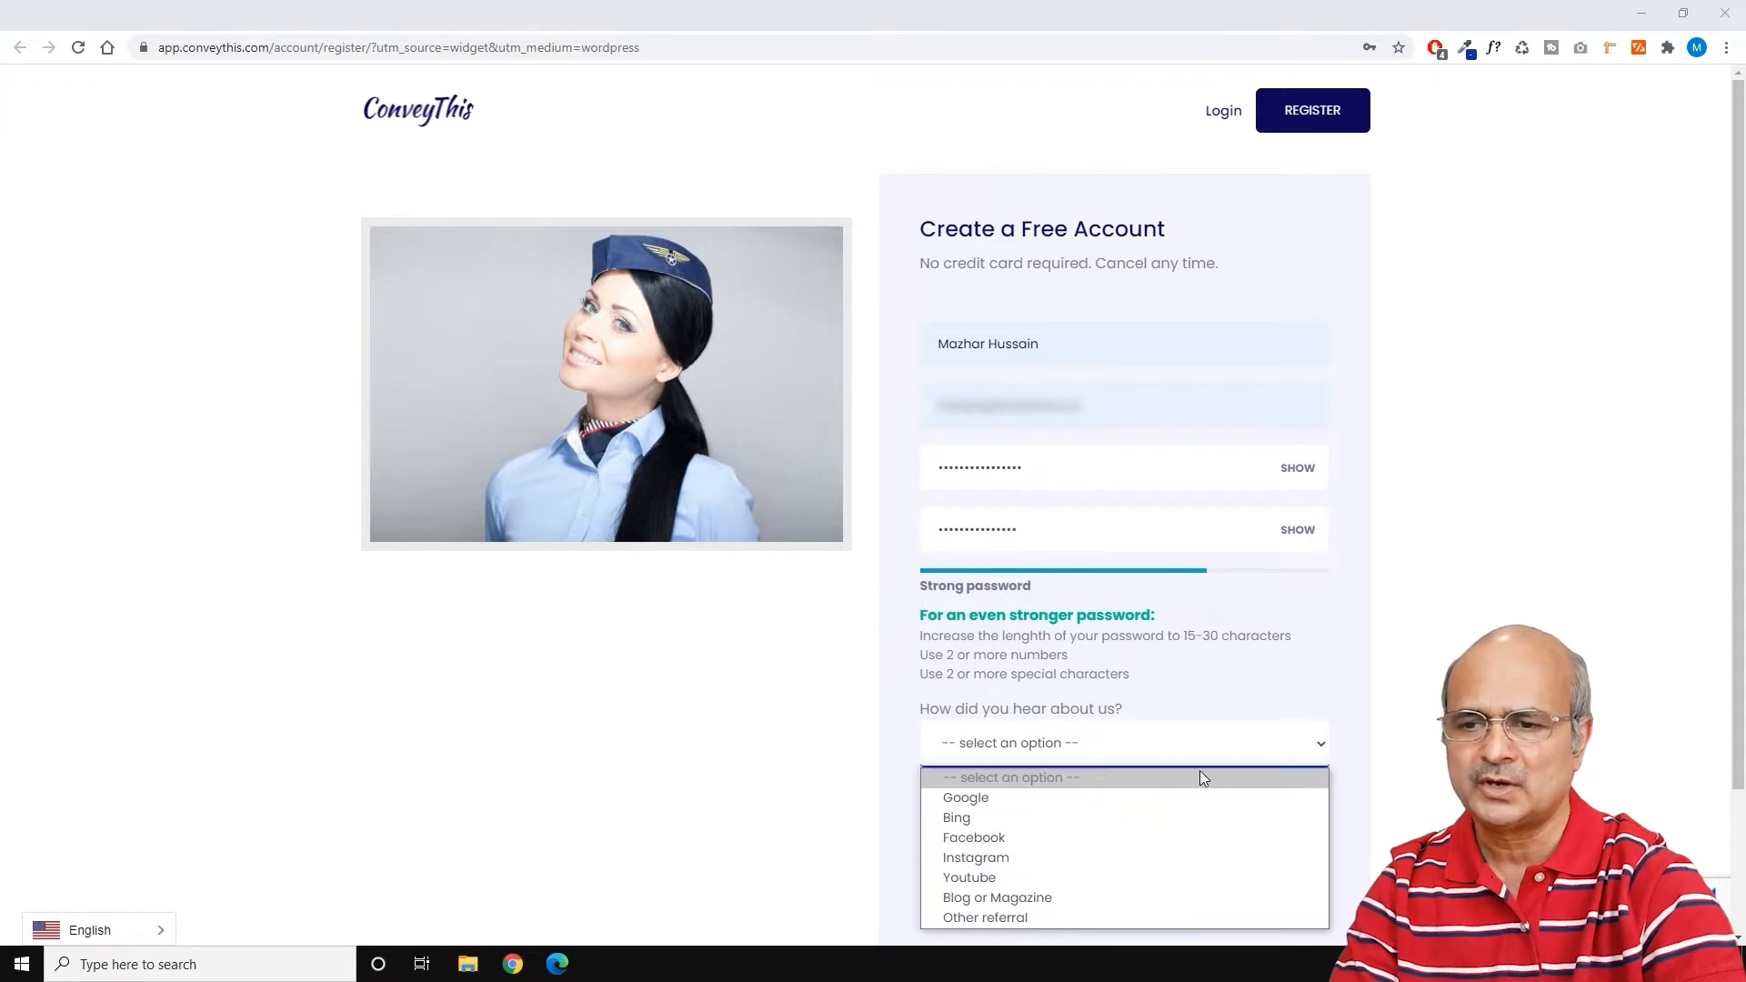
click(967, 877)
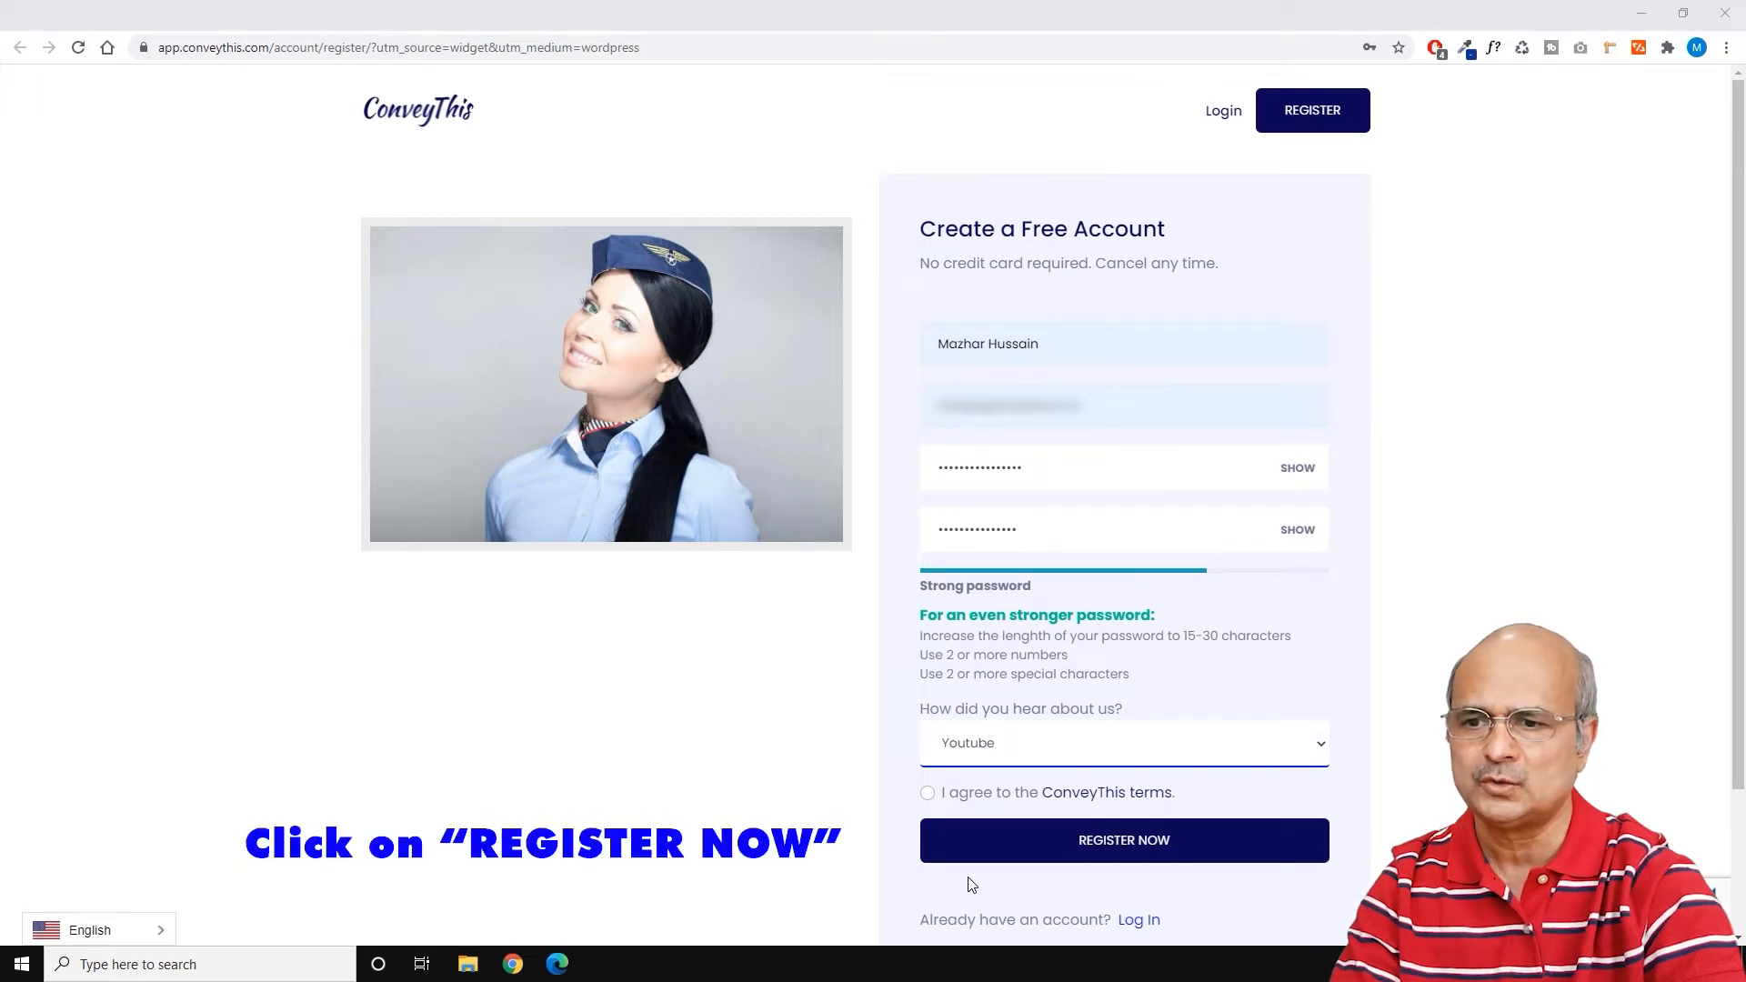
click(926, 794)
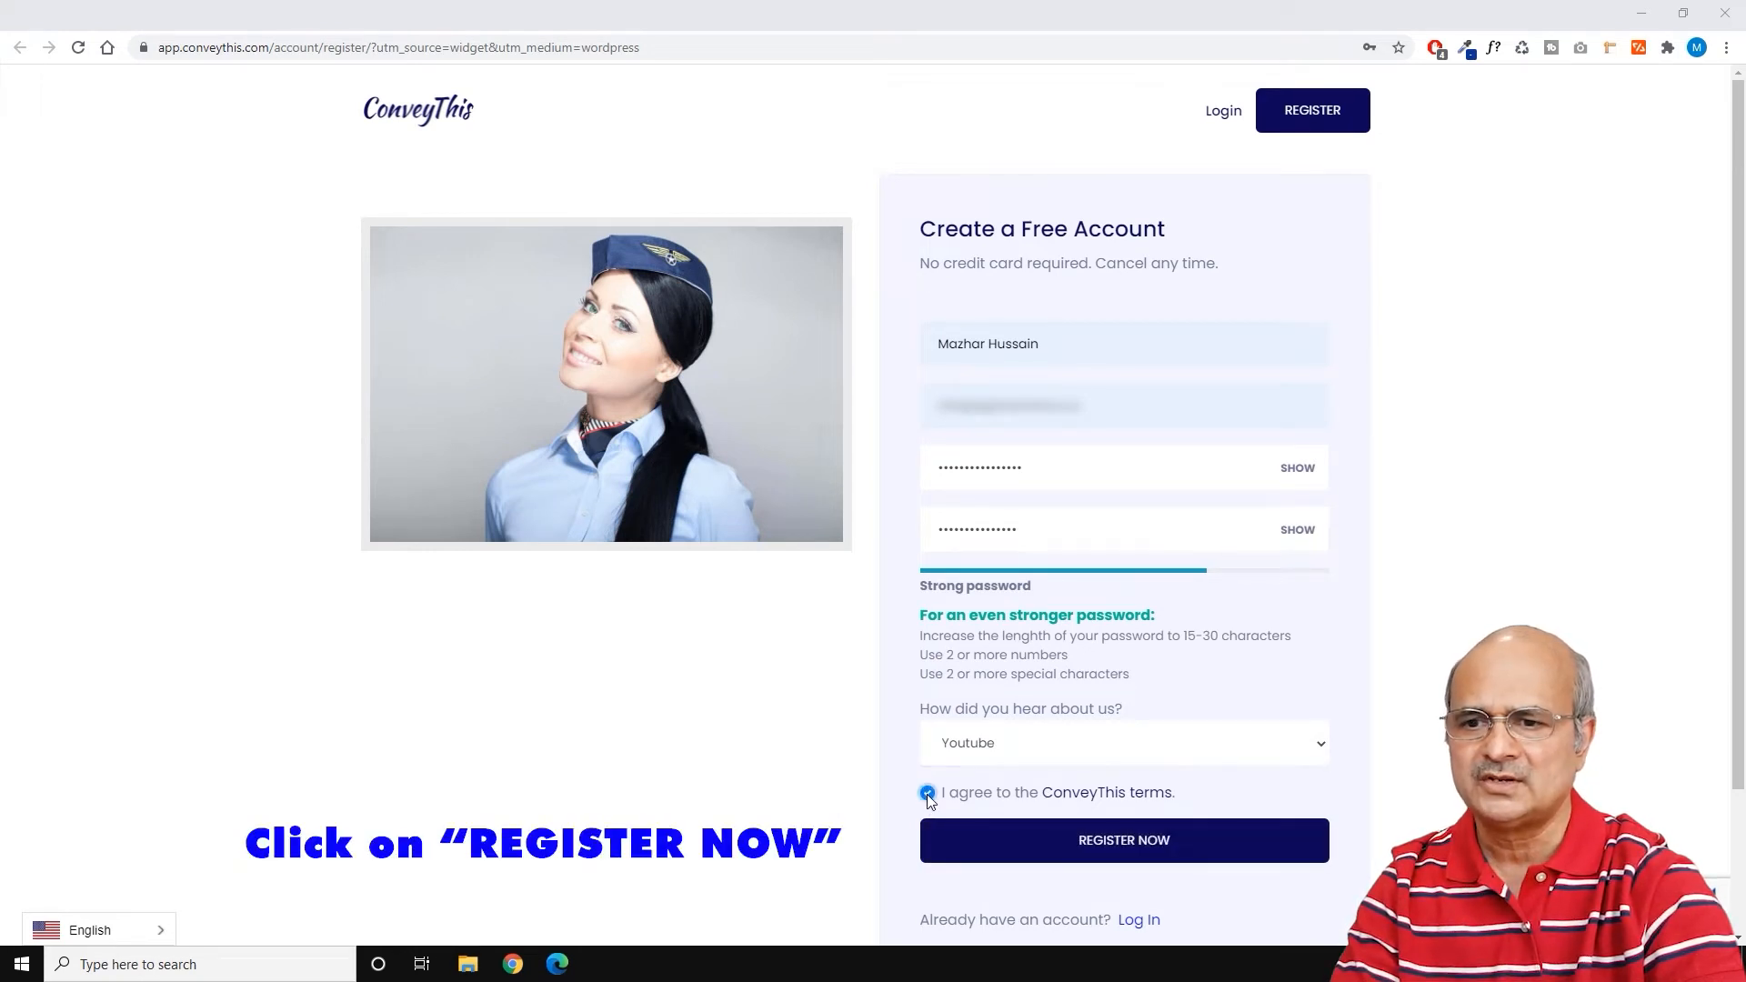
click(1123, 841)
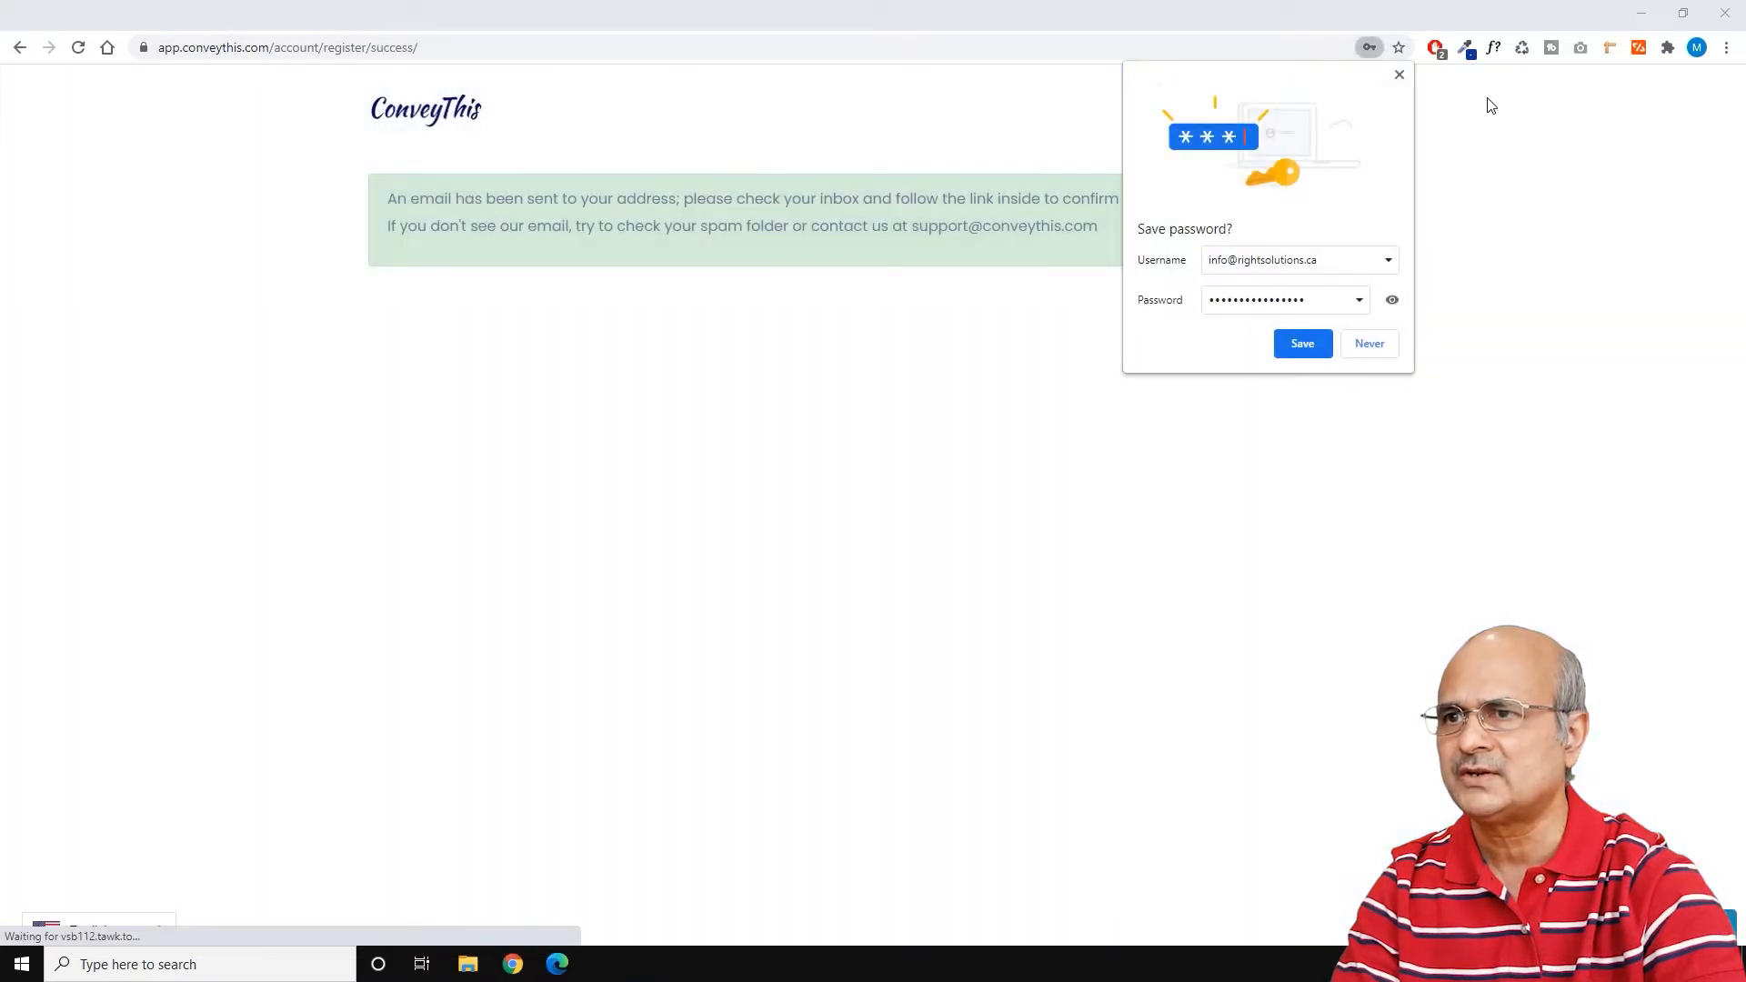
click(1400, 75)
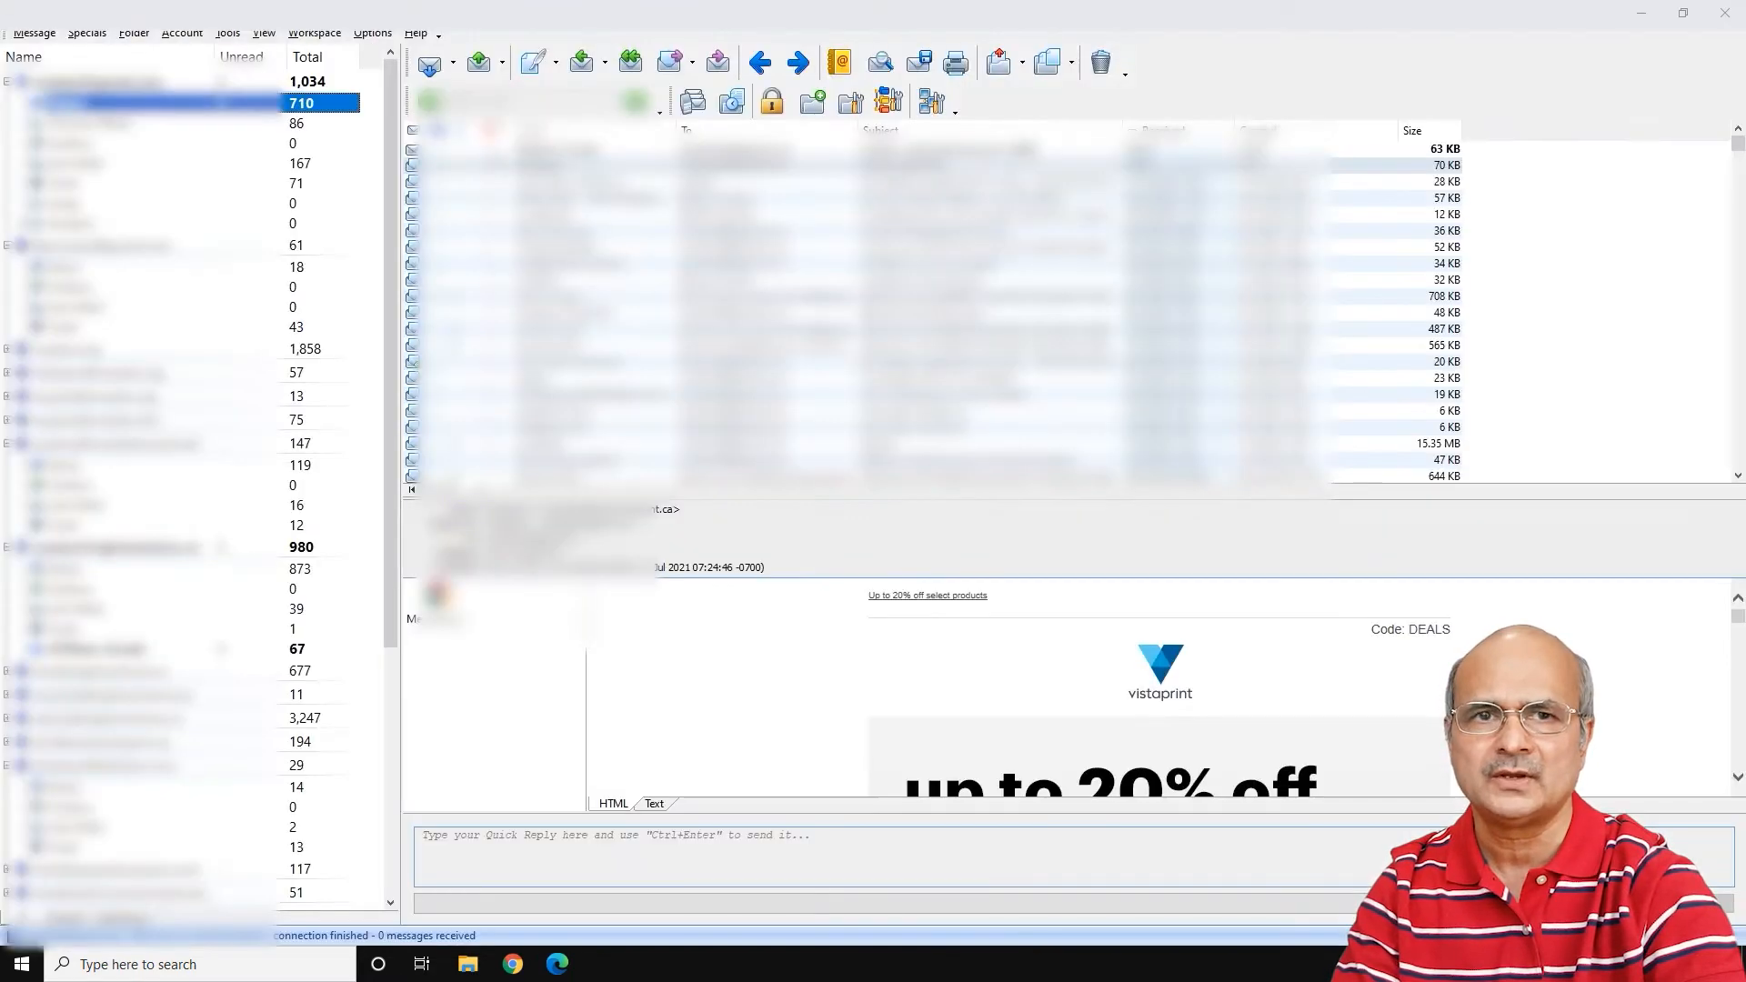
Step: In the mail client, fetch new mail for all accounts and open the inbox of the address used for registration
click(454, 63)
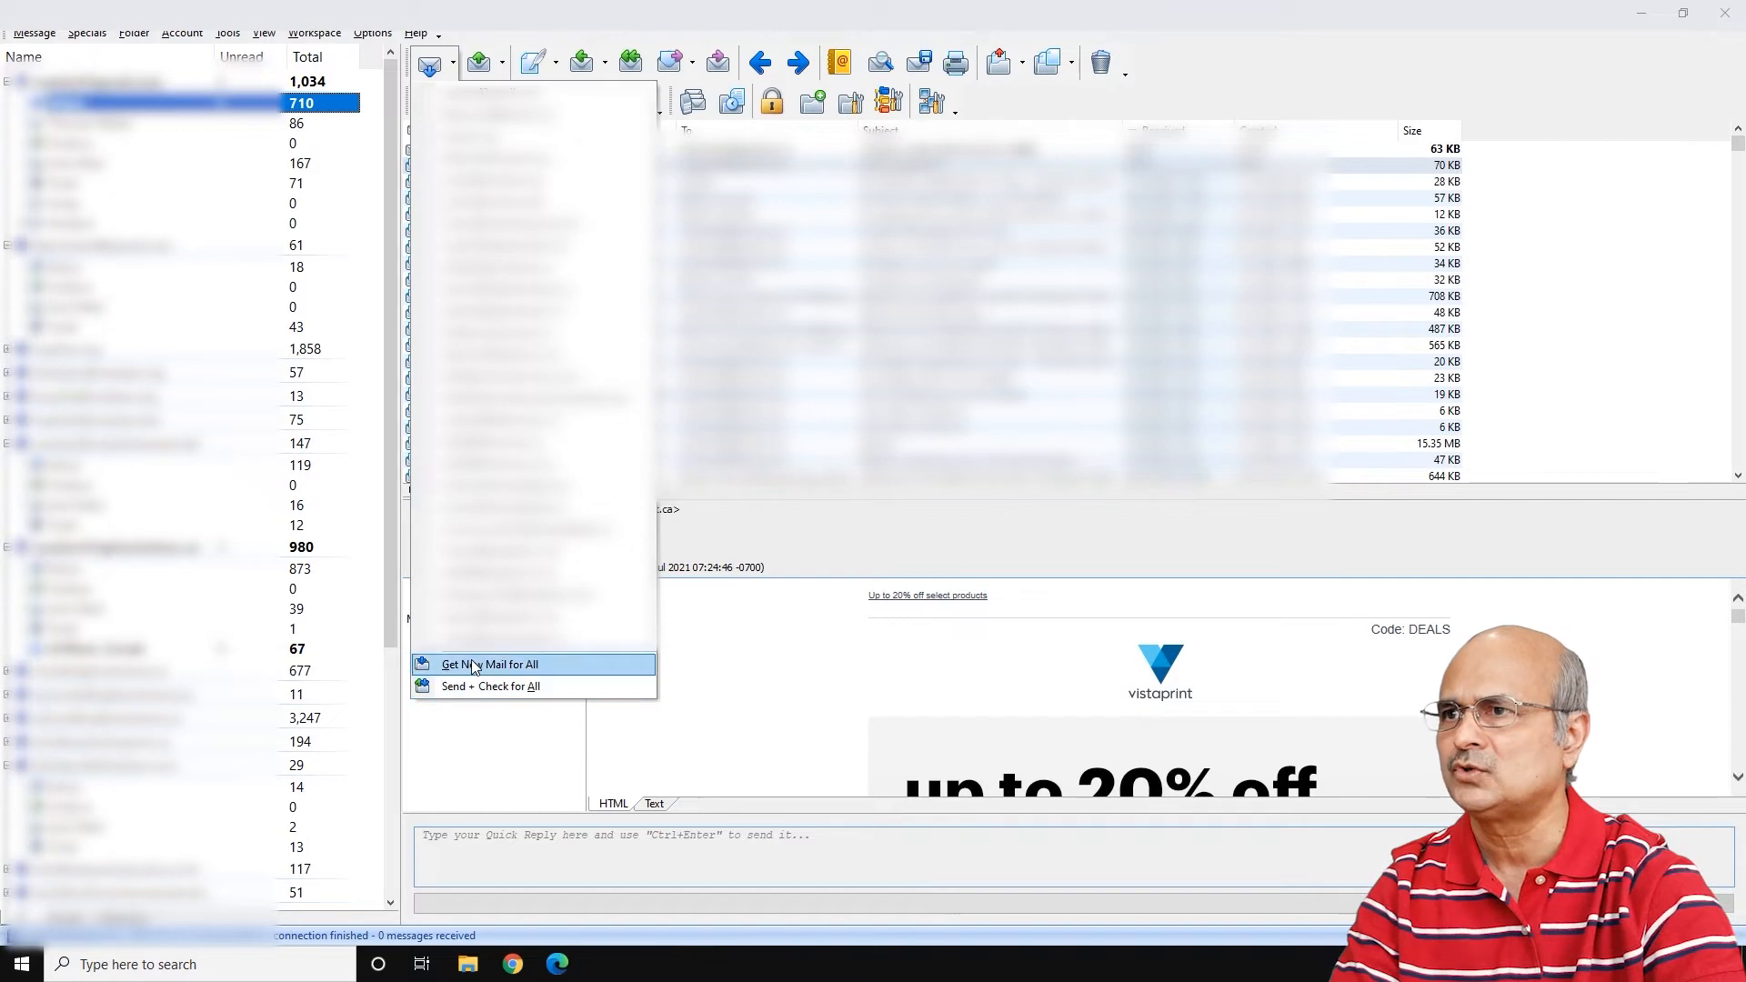
click(464, 665)
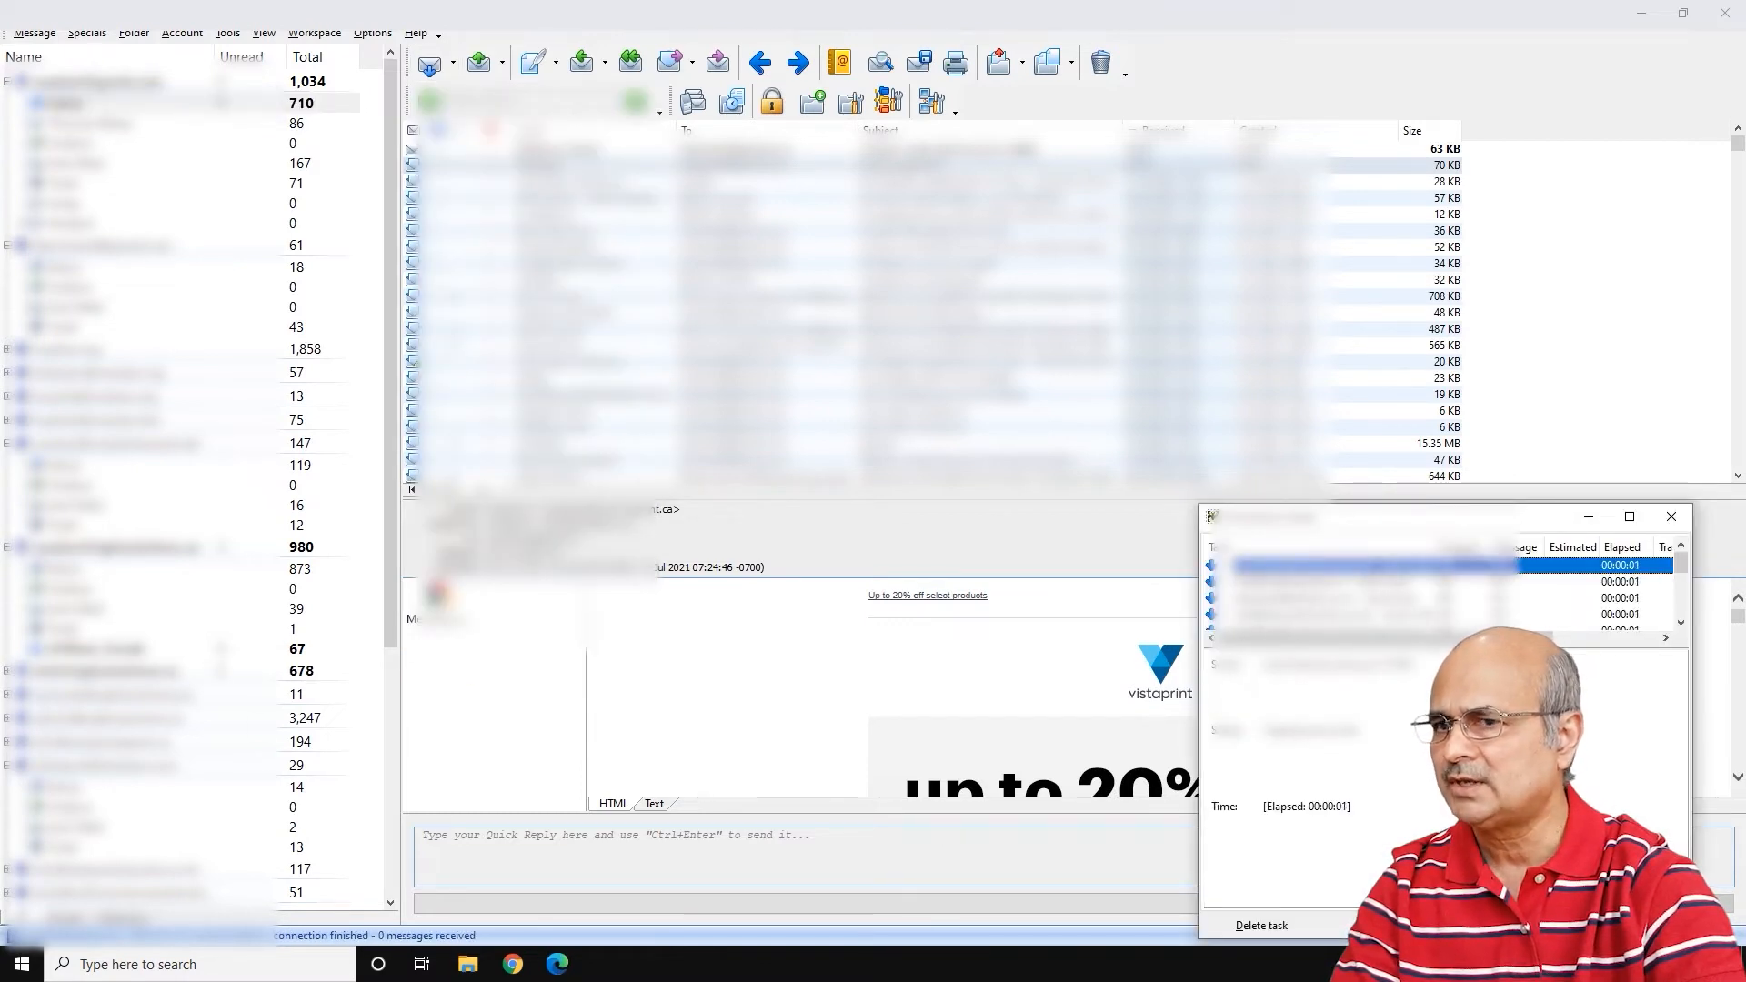
click(8, 672)
scroll(182, 491, down, 5)
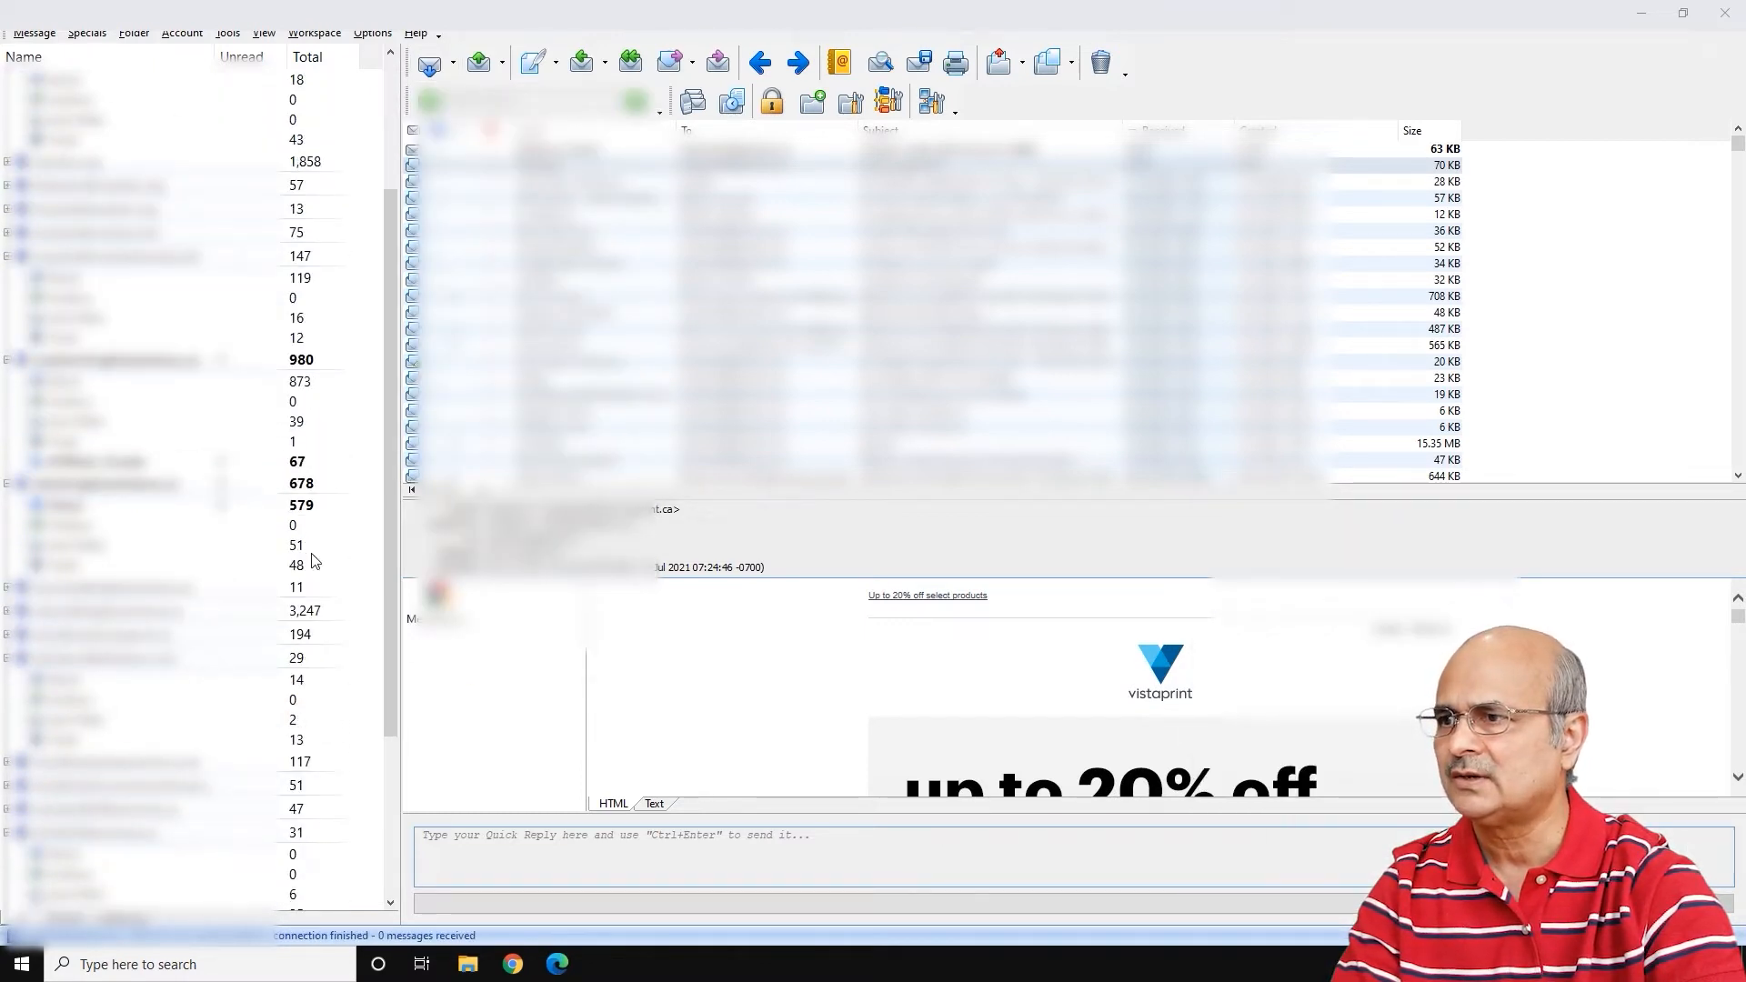
click(78, 376)
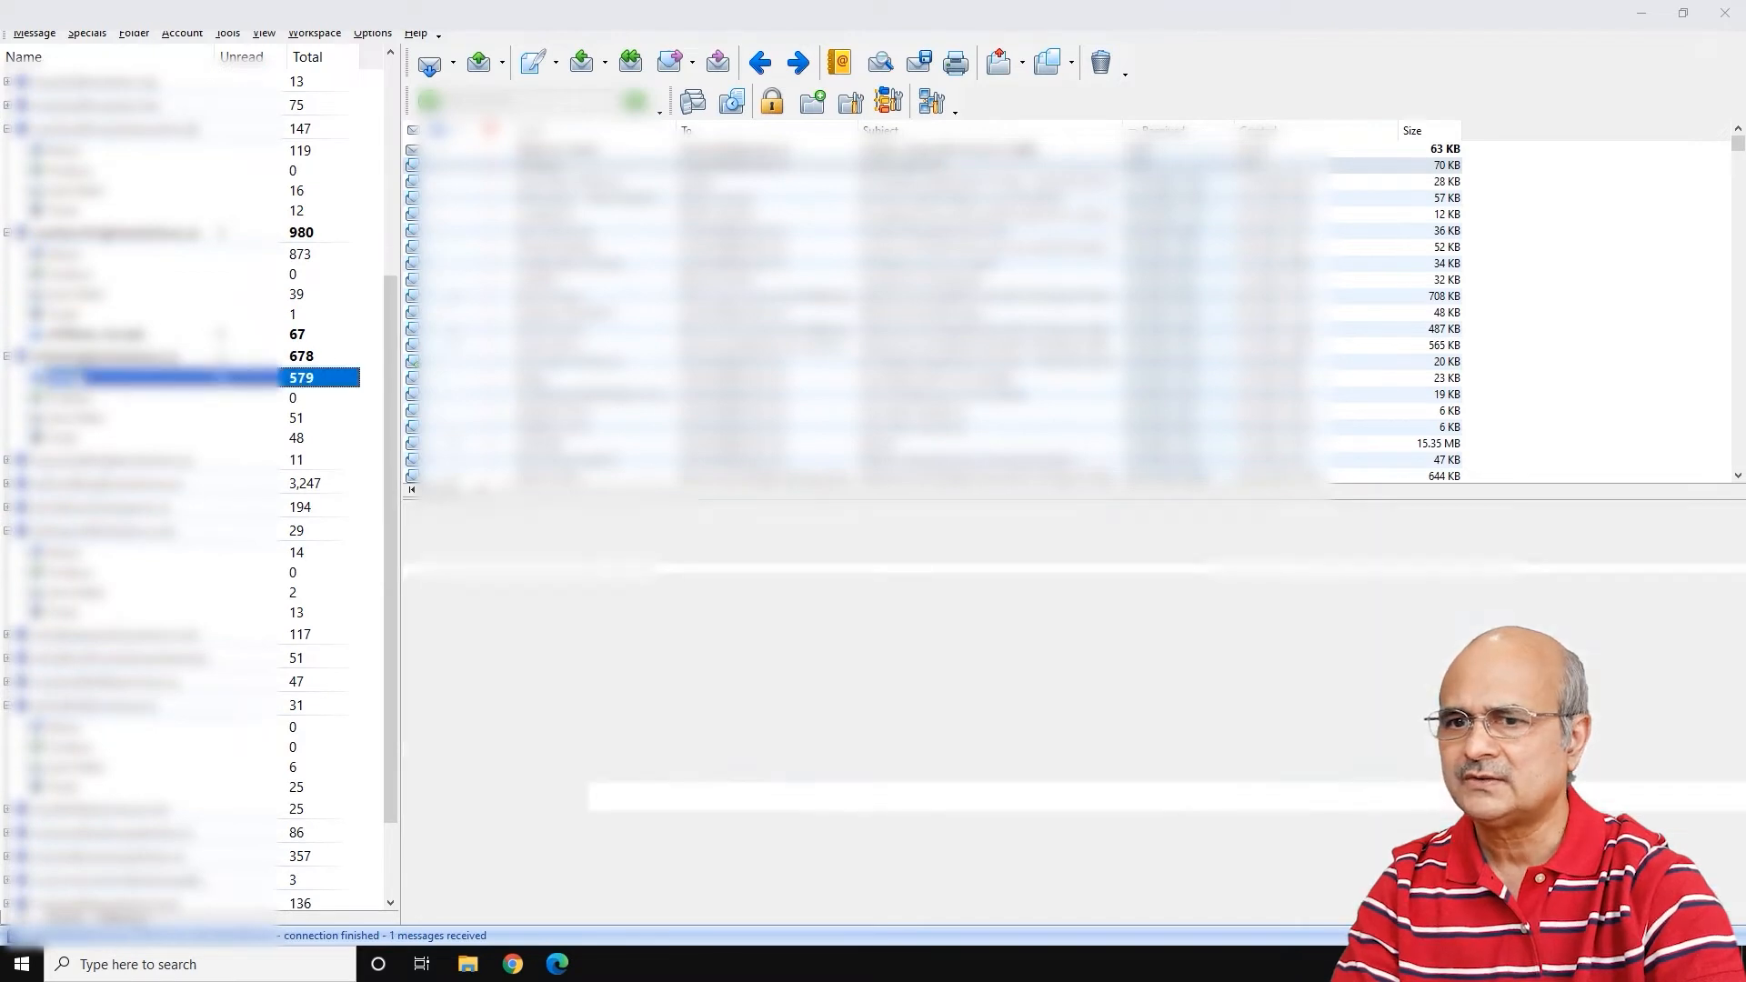
Step: Open the ConveyThis confirmation email, enlarge its preview and activate the account from the message
click(800, 150)
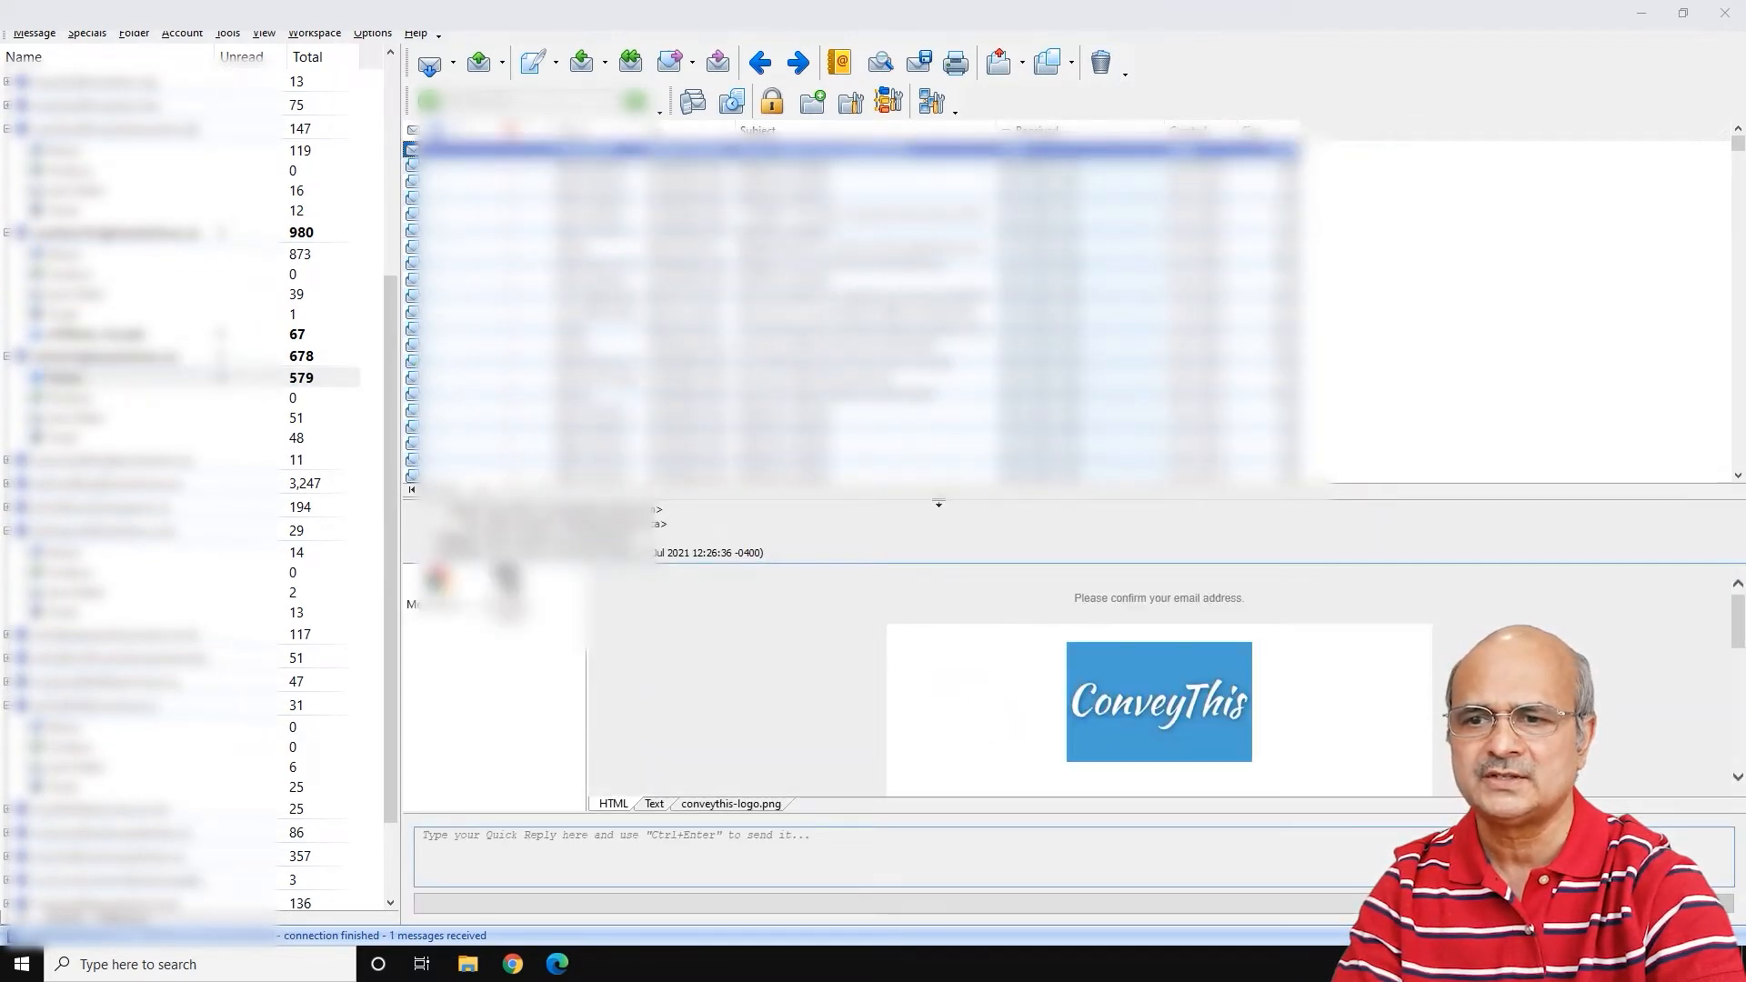
drag(935, 499, 909, 248)
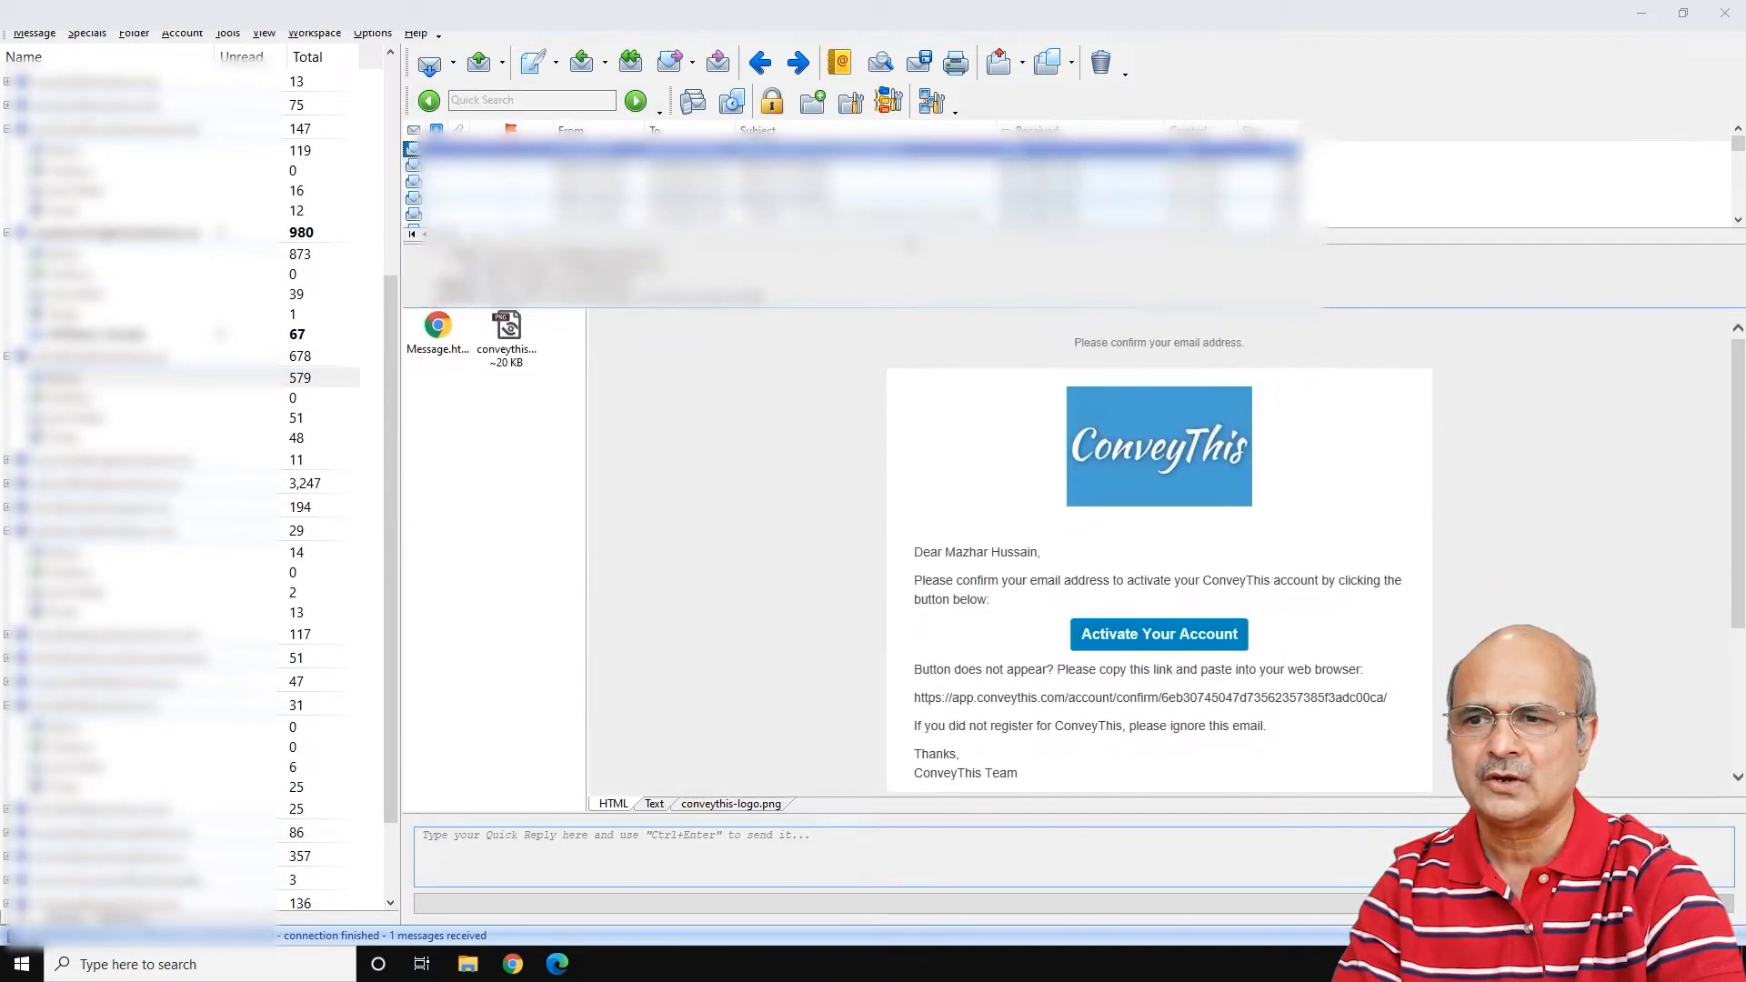
click(1164, 644)
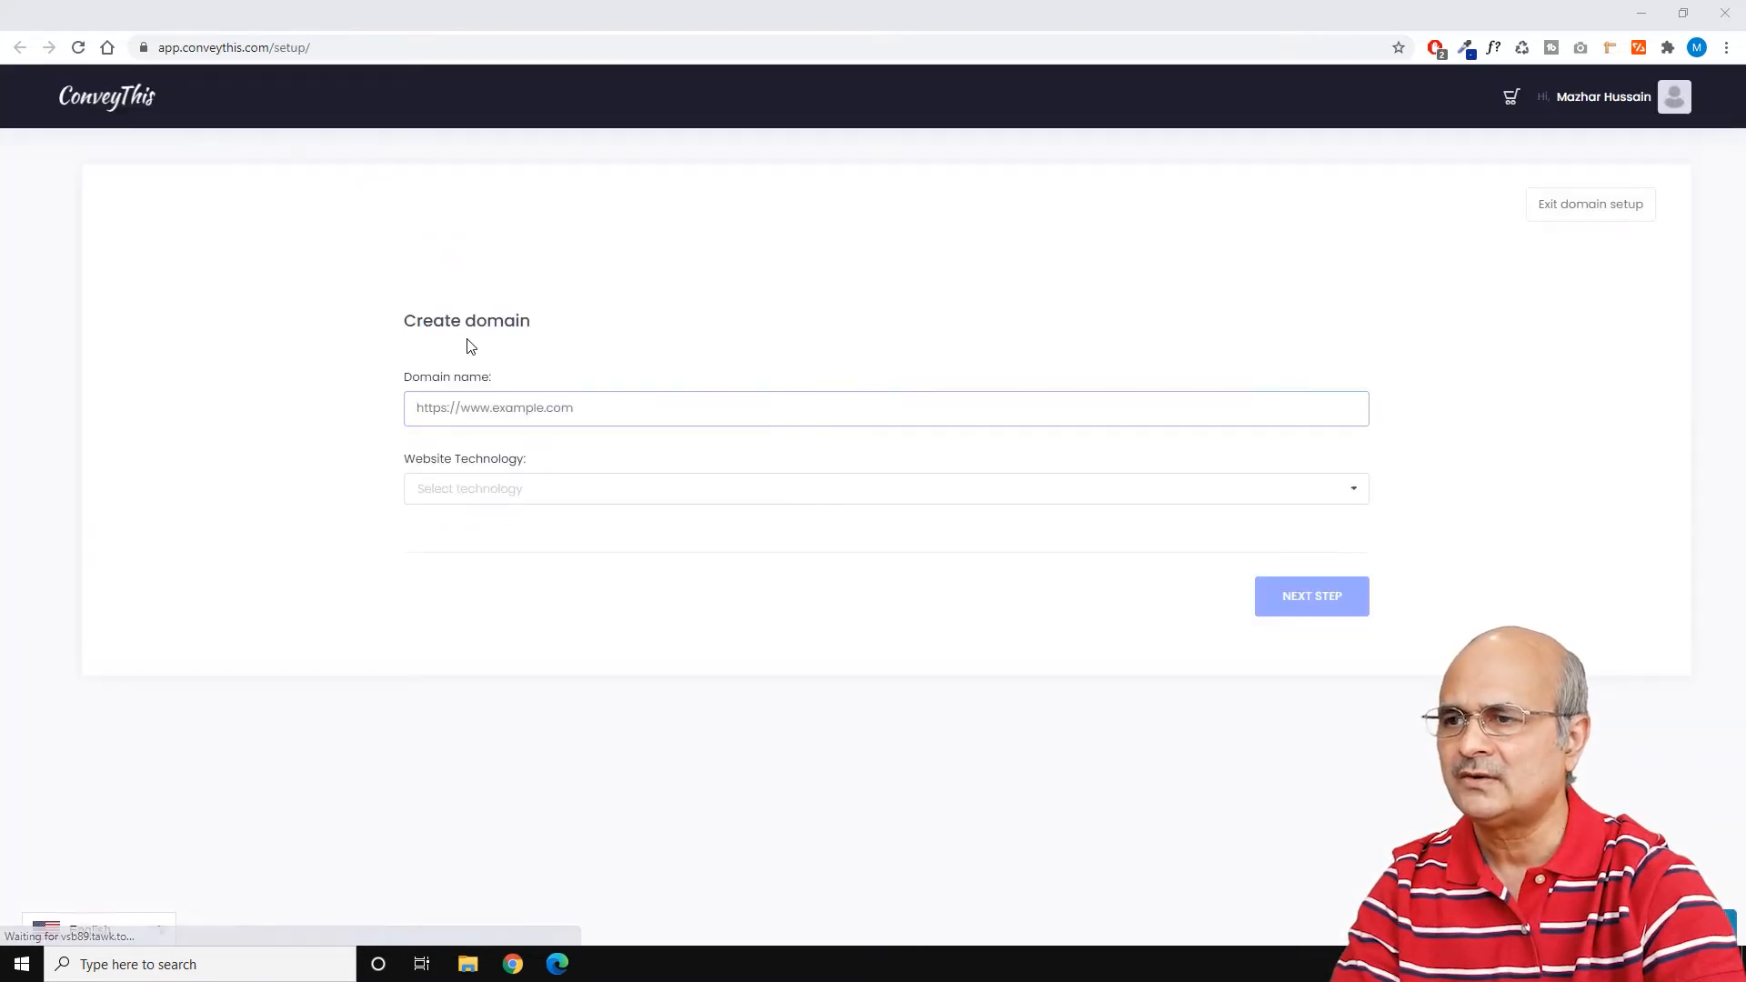
click(433, 405)
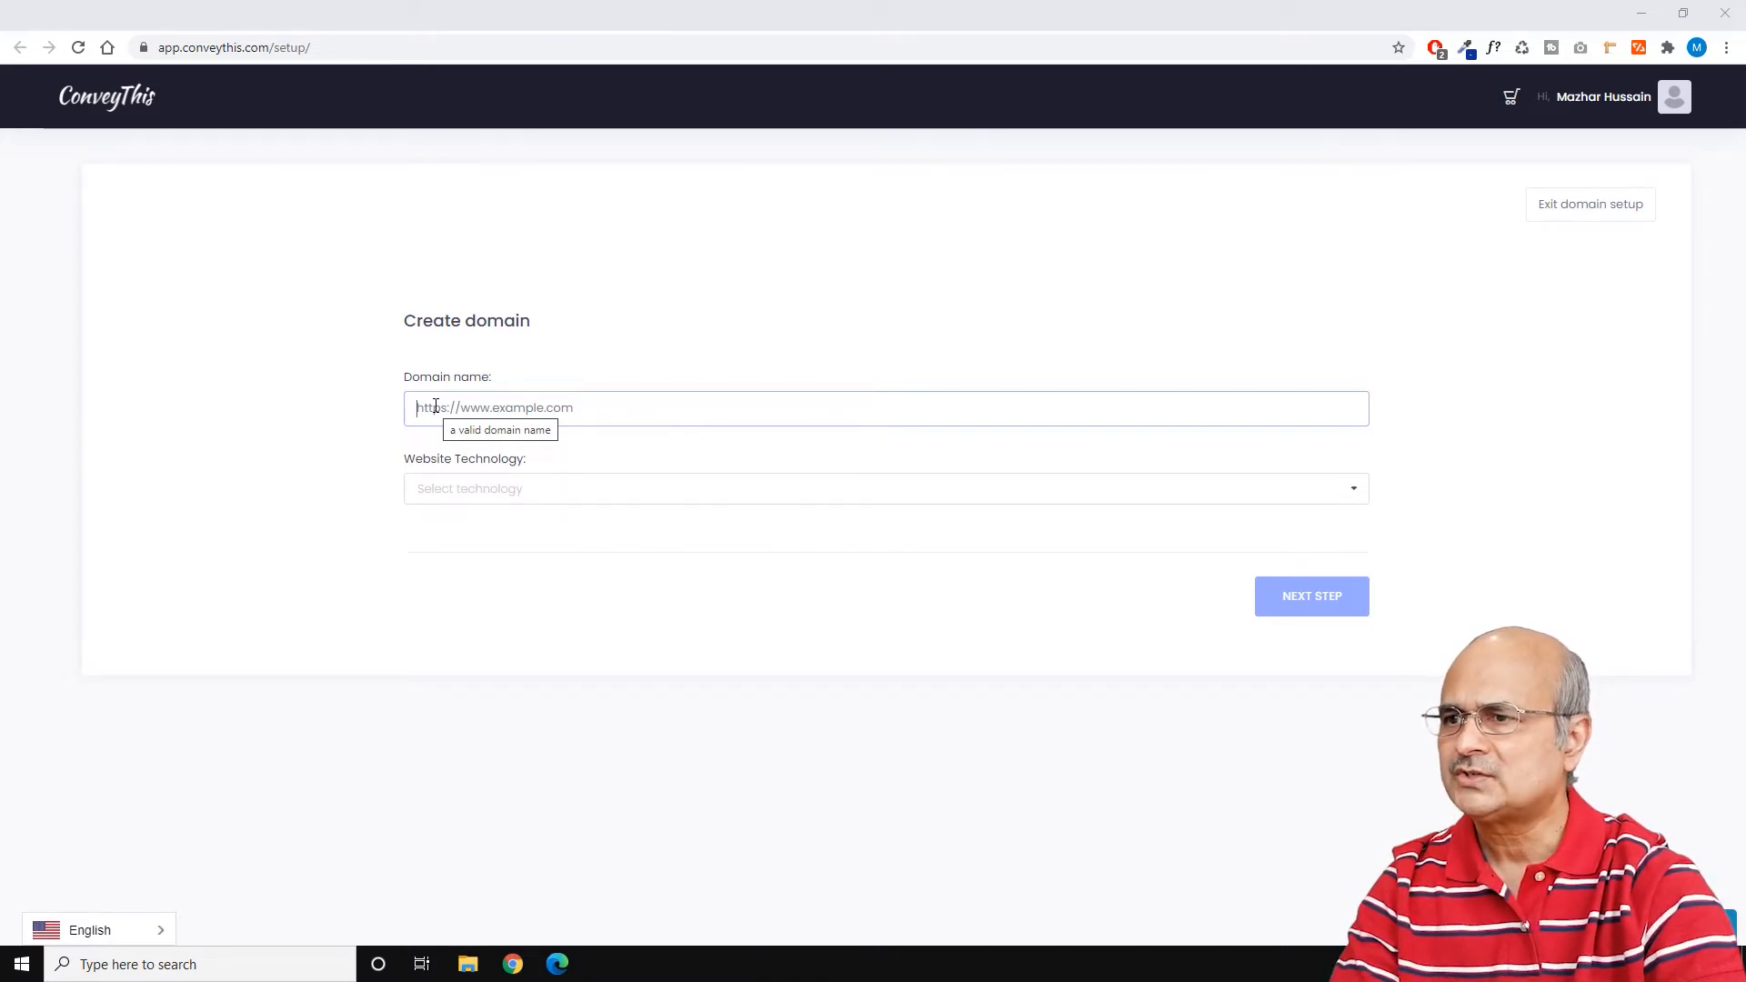
click(435, 407)
text(https://tutorials.rightsolutions.ca/)
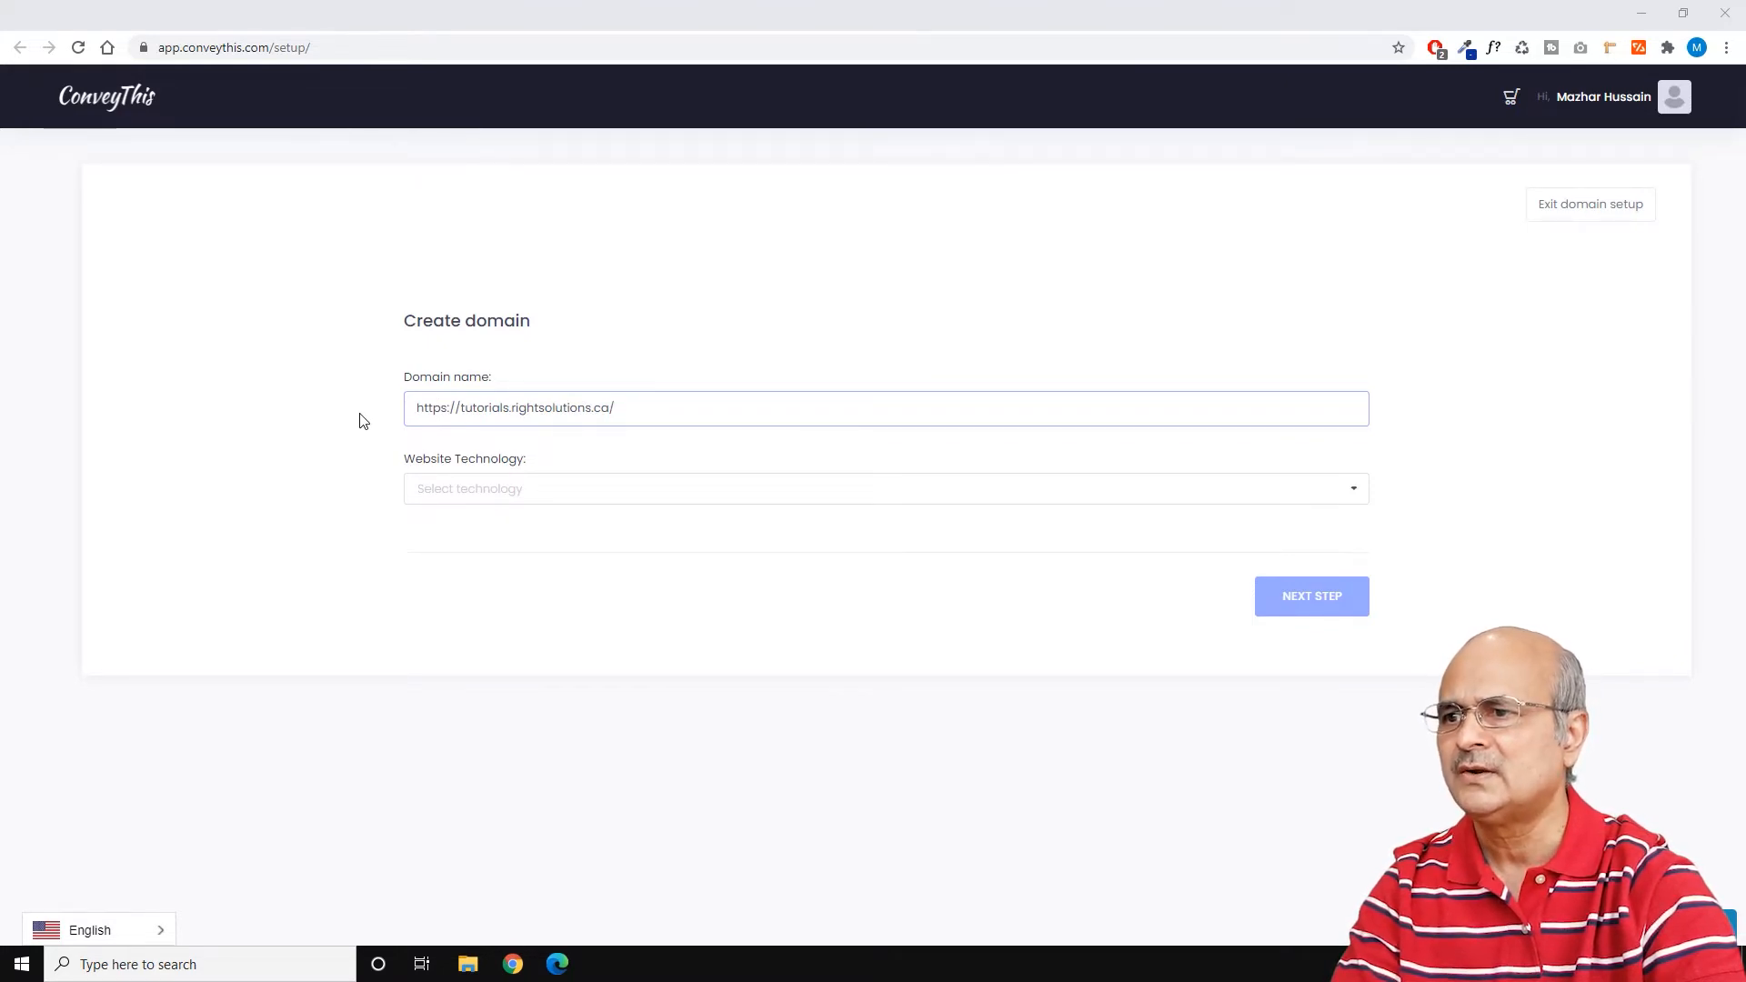
click(417, 490)
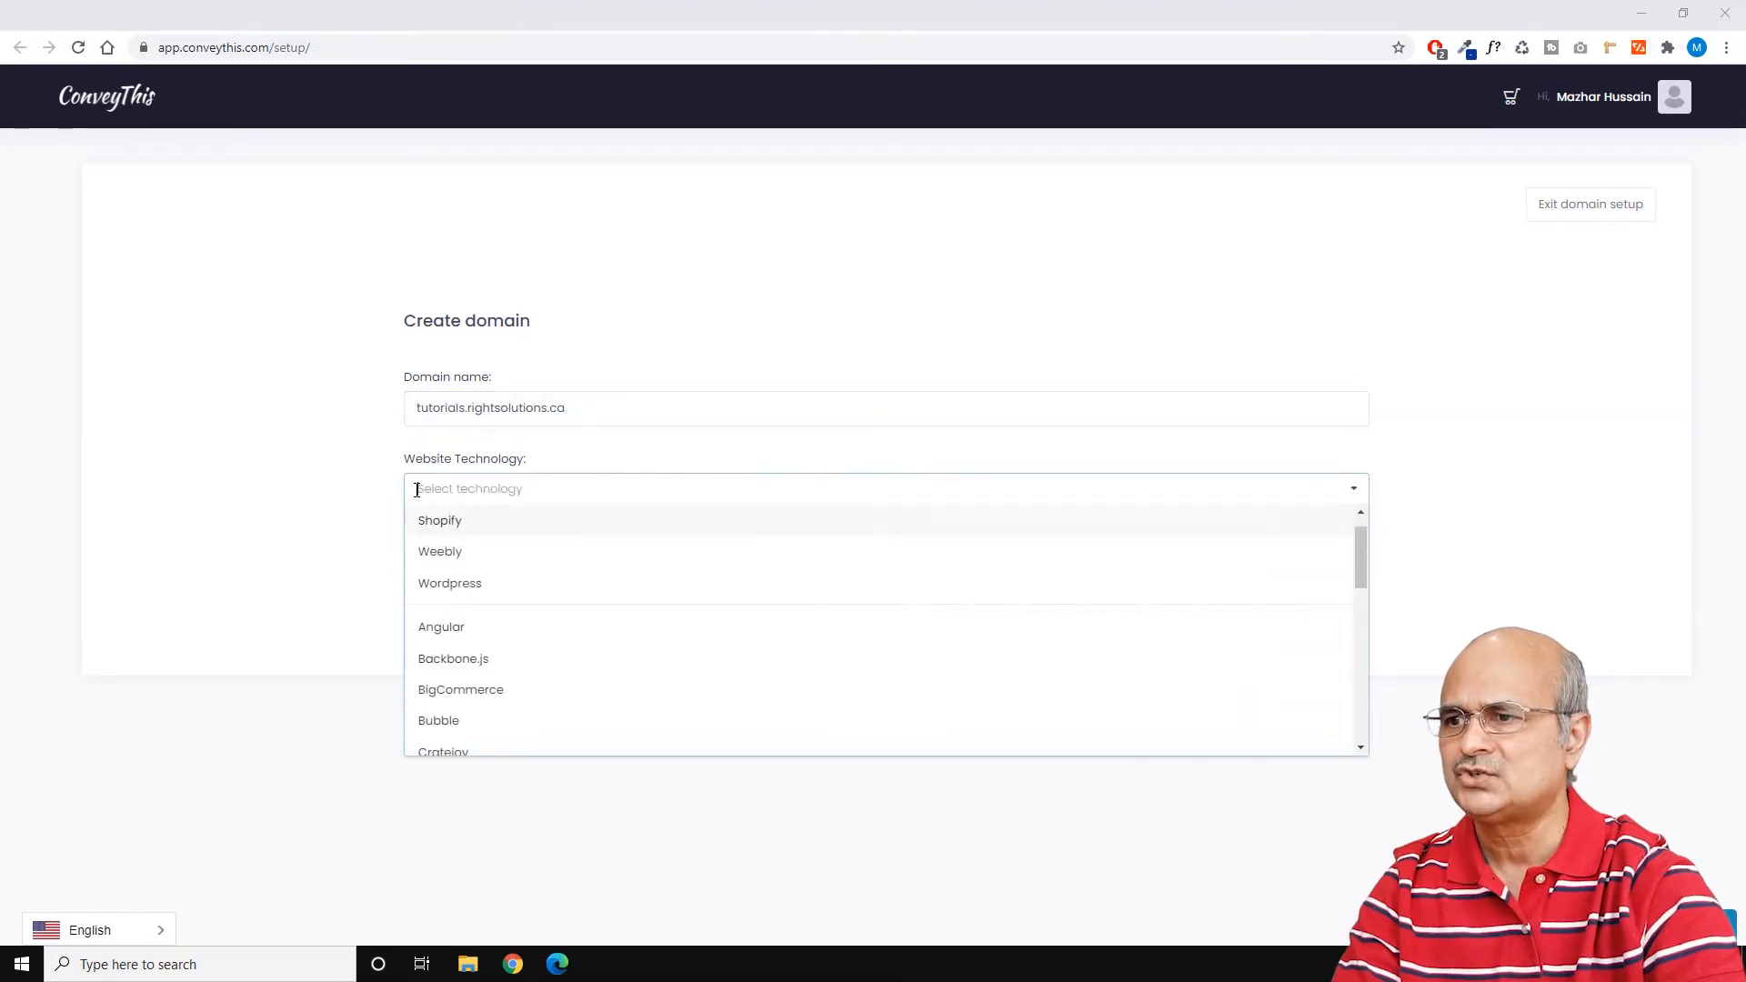
click(461, 587)
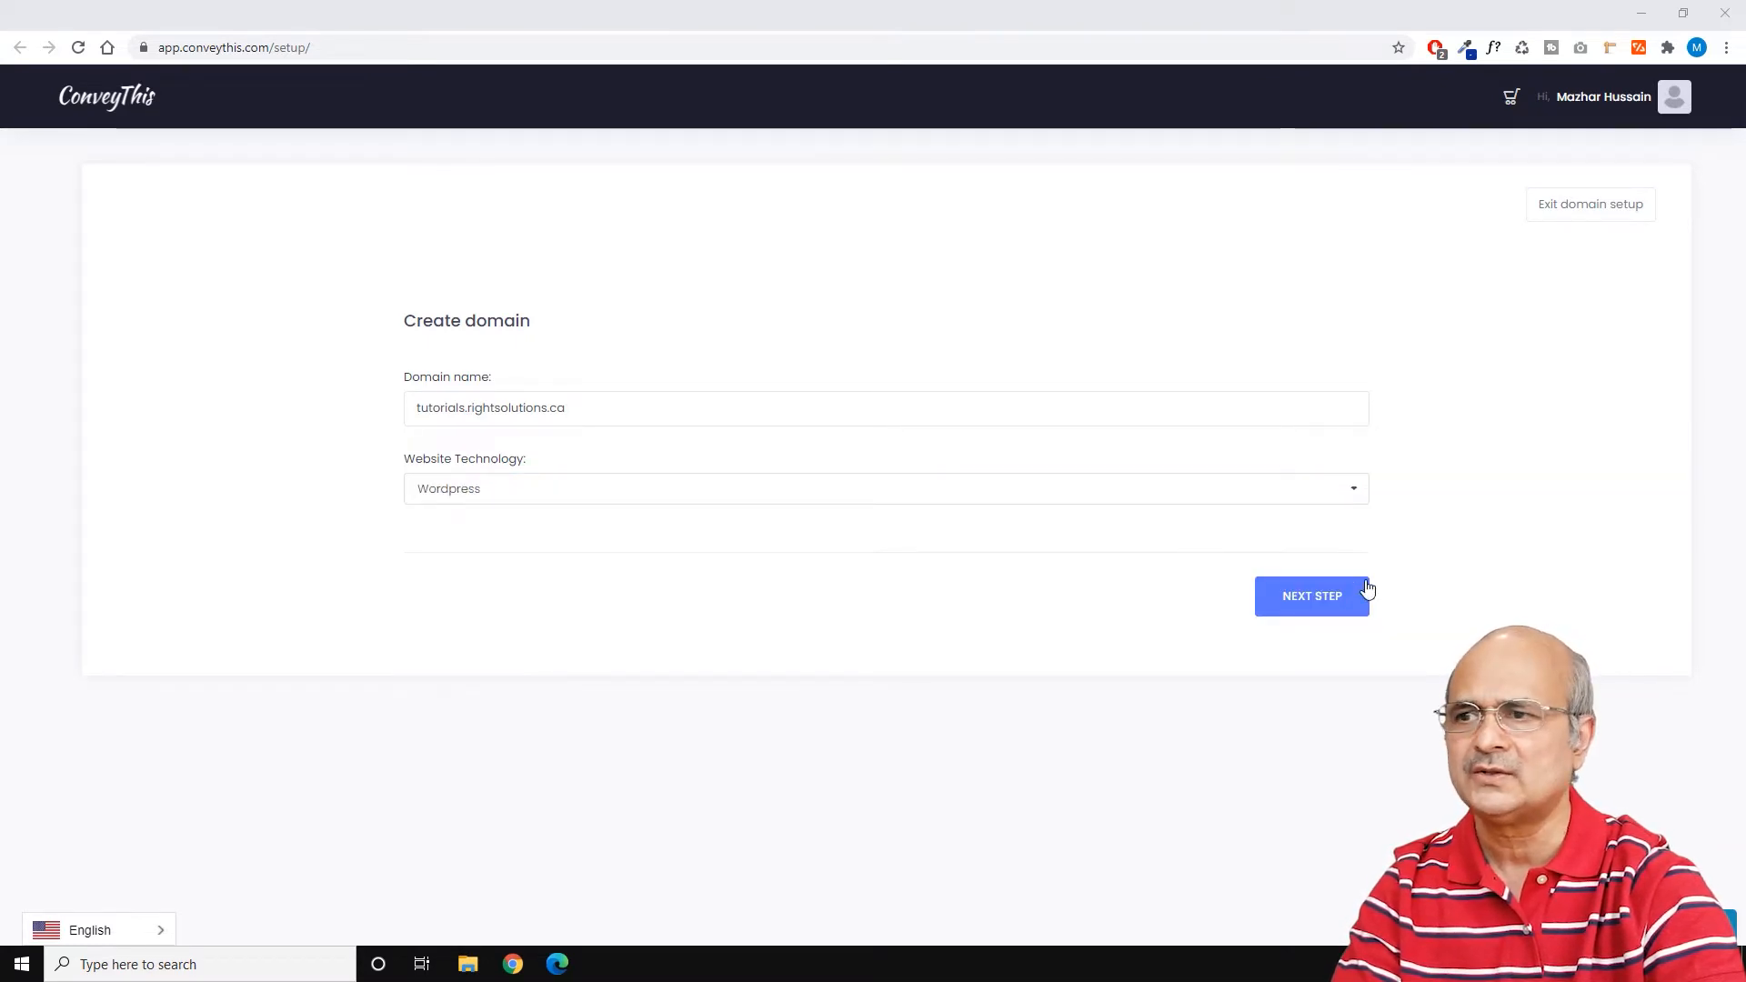
click(1310, 603)
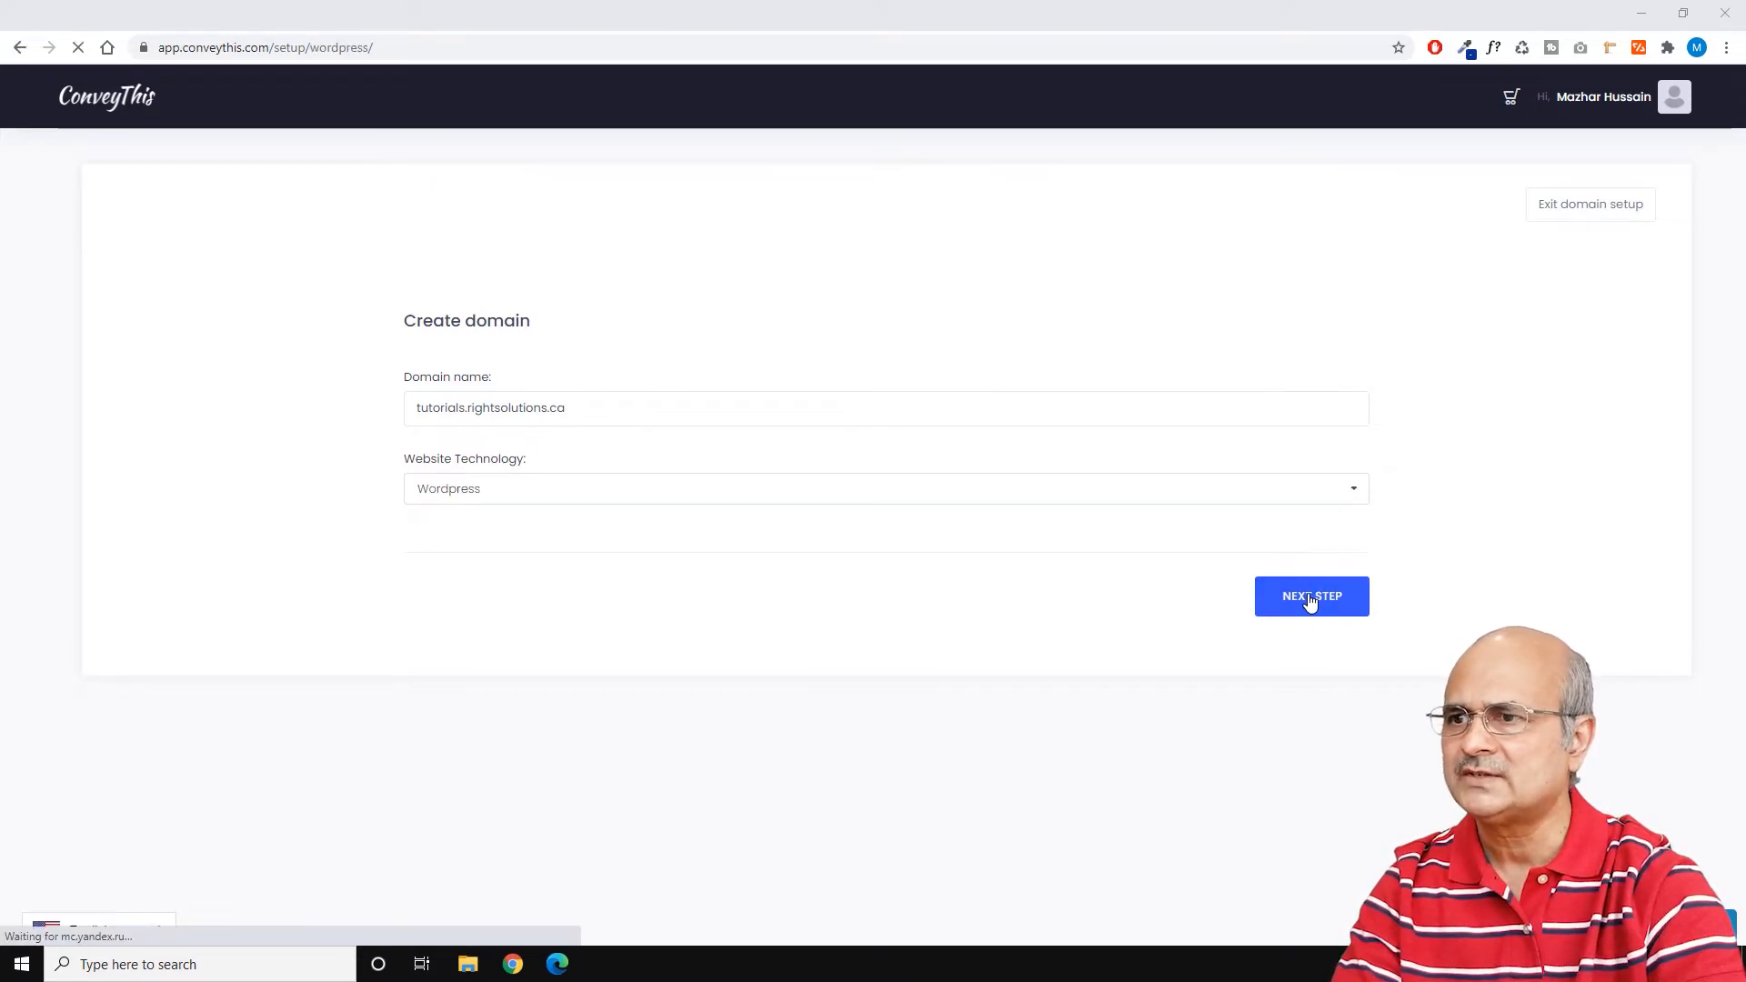
Step: Review the WordPress installation instructions, complete the domain setup and go to the ConveyThis dashboard
scroll(1252, 491, down, 4)
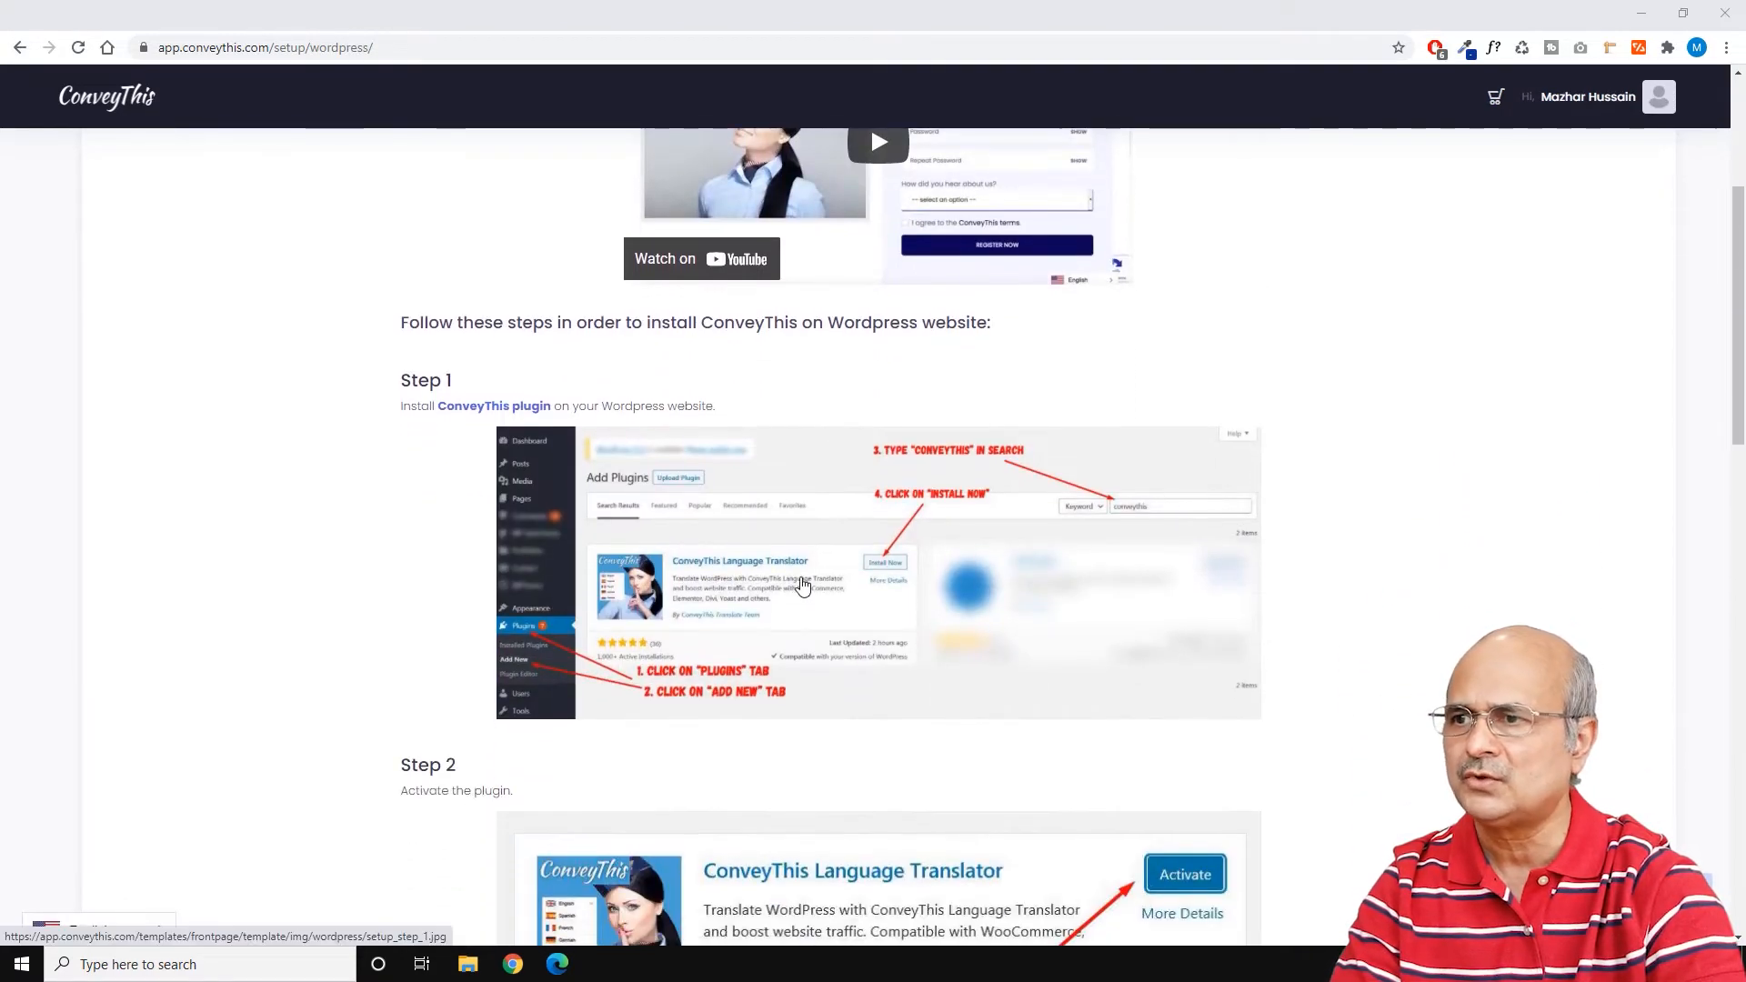
scroll(802, 587, down, 9)
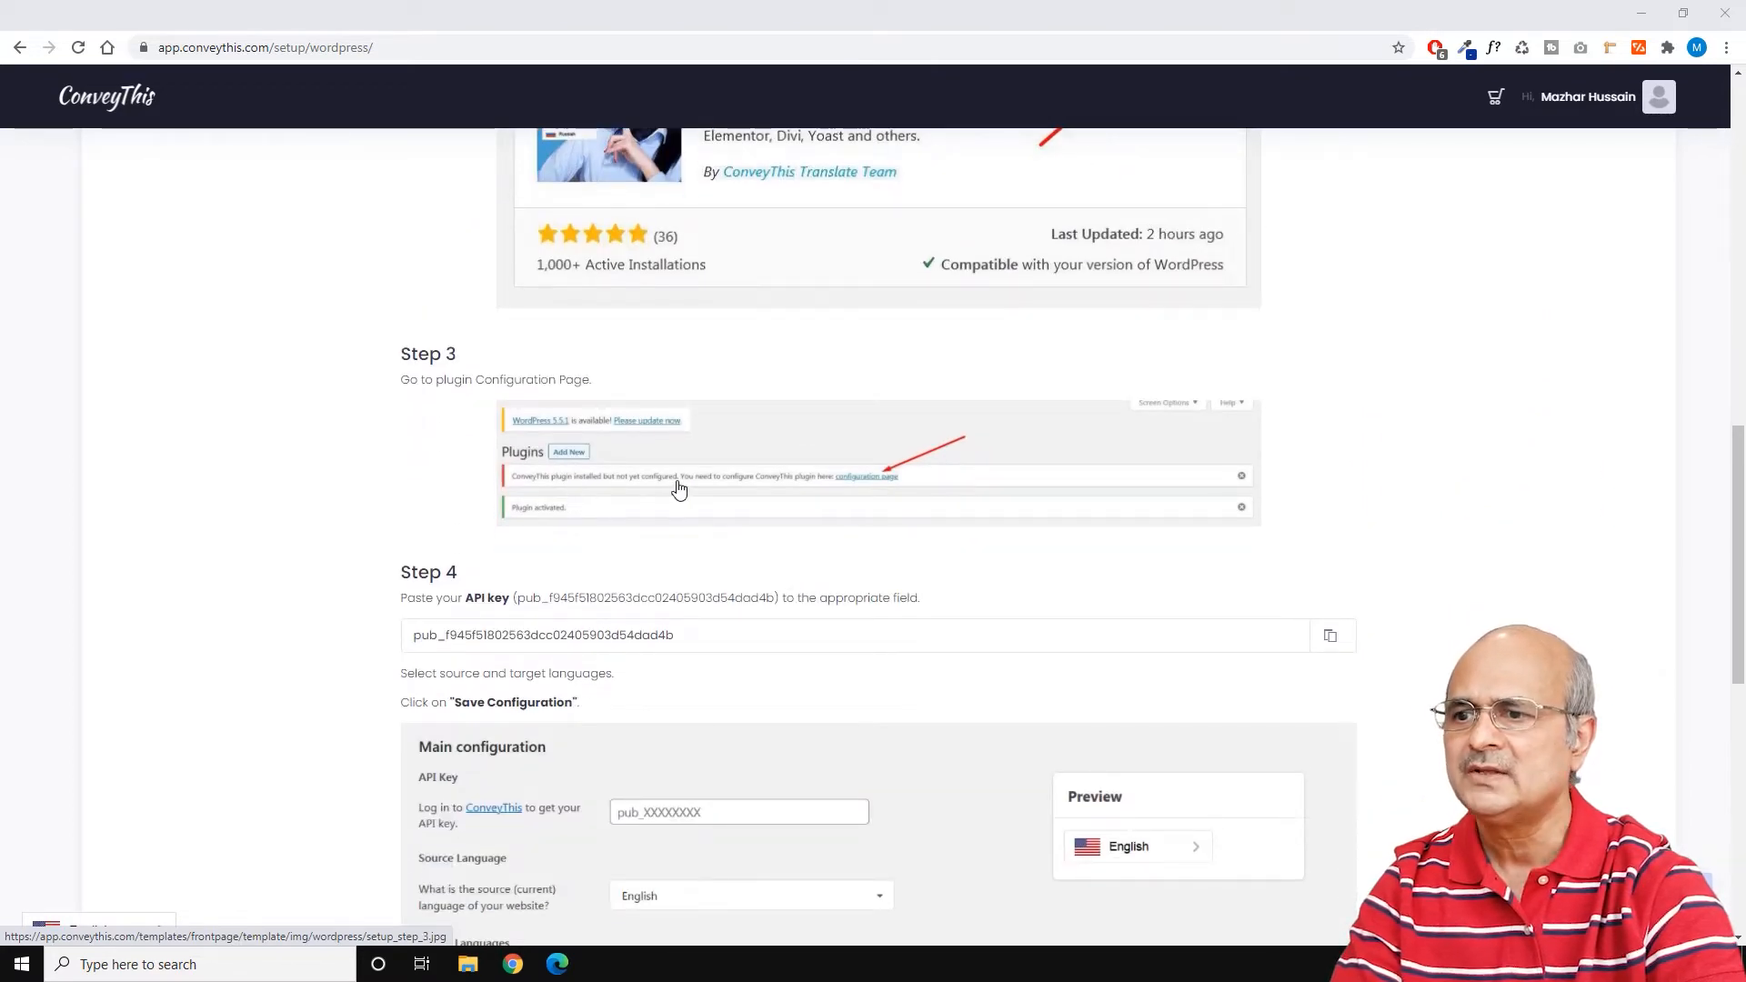
scroll(678, 490, down, 4)
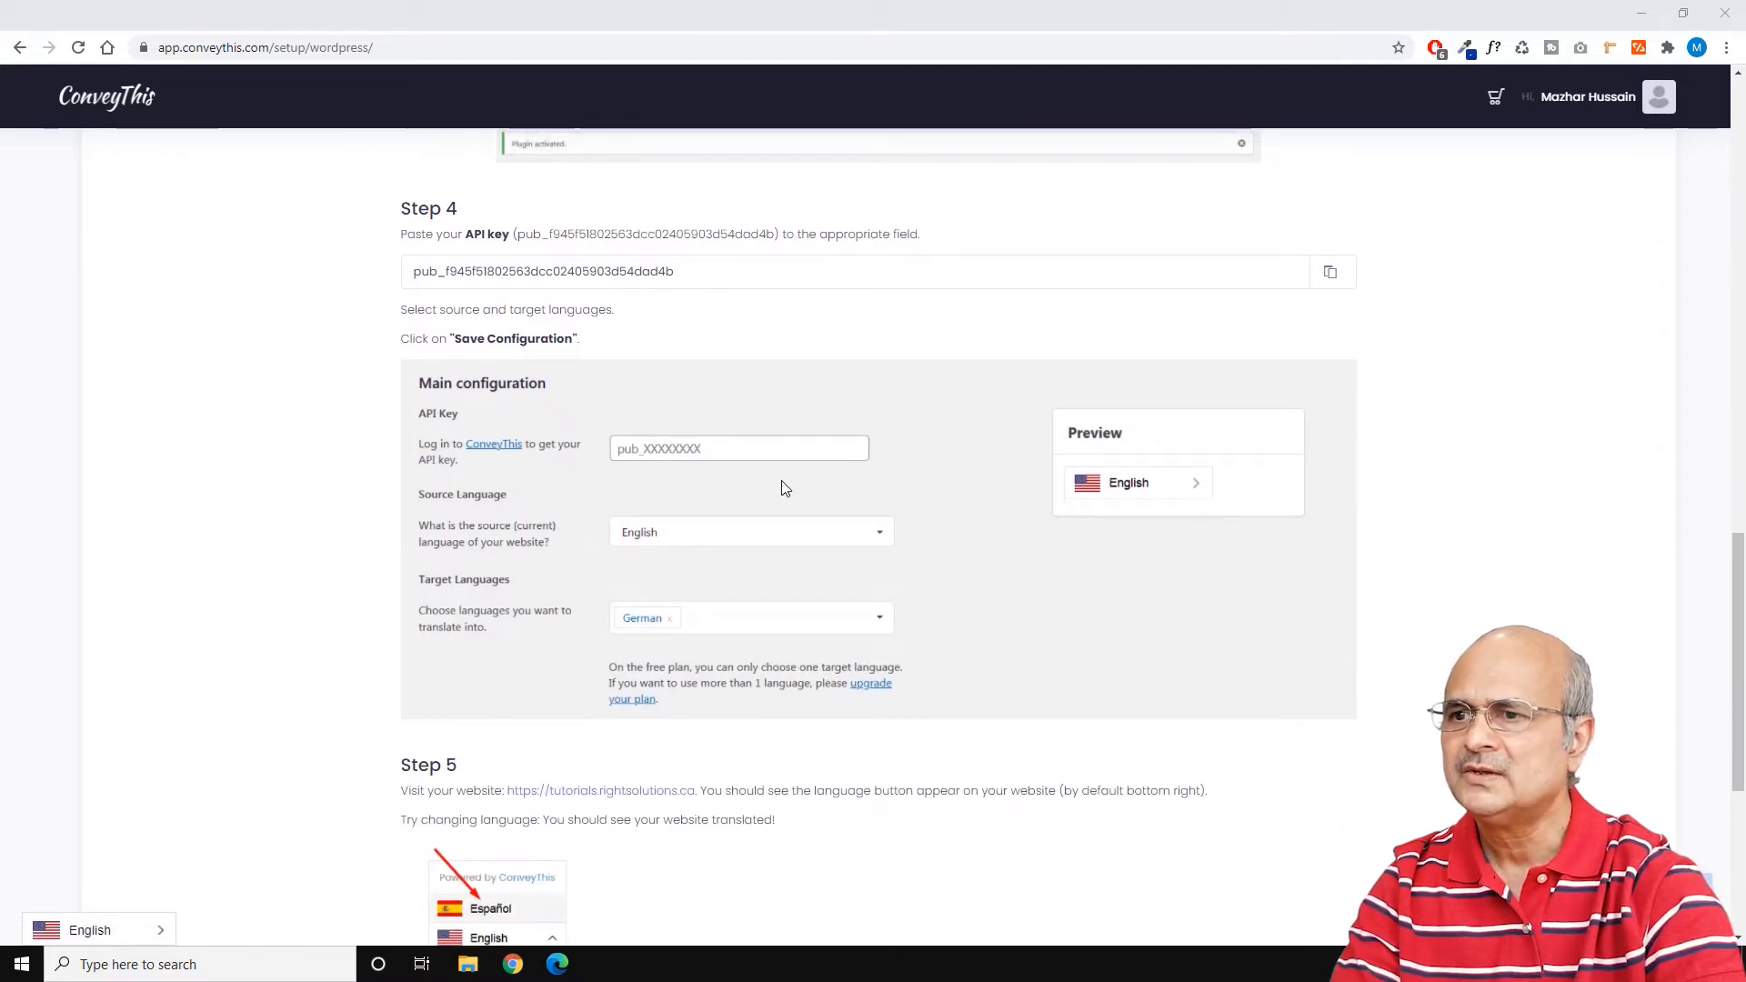
scroll(782, 491, down, 5)
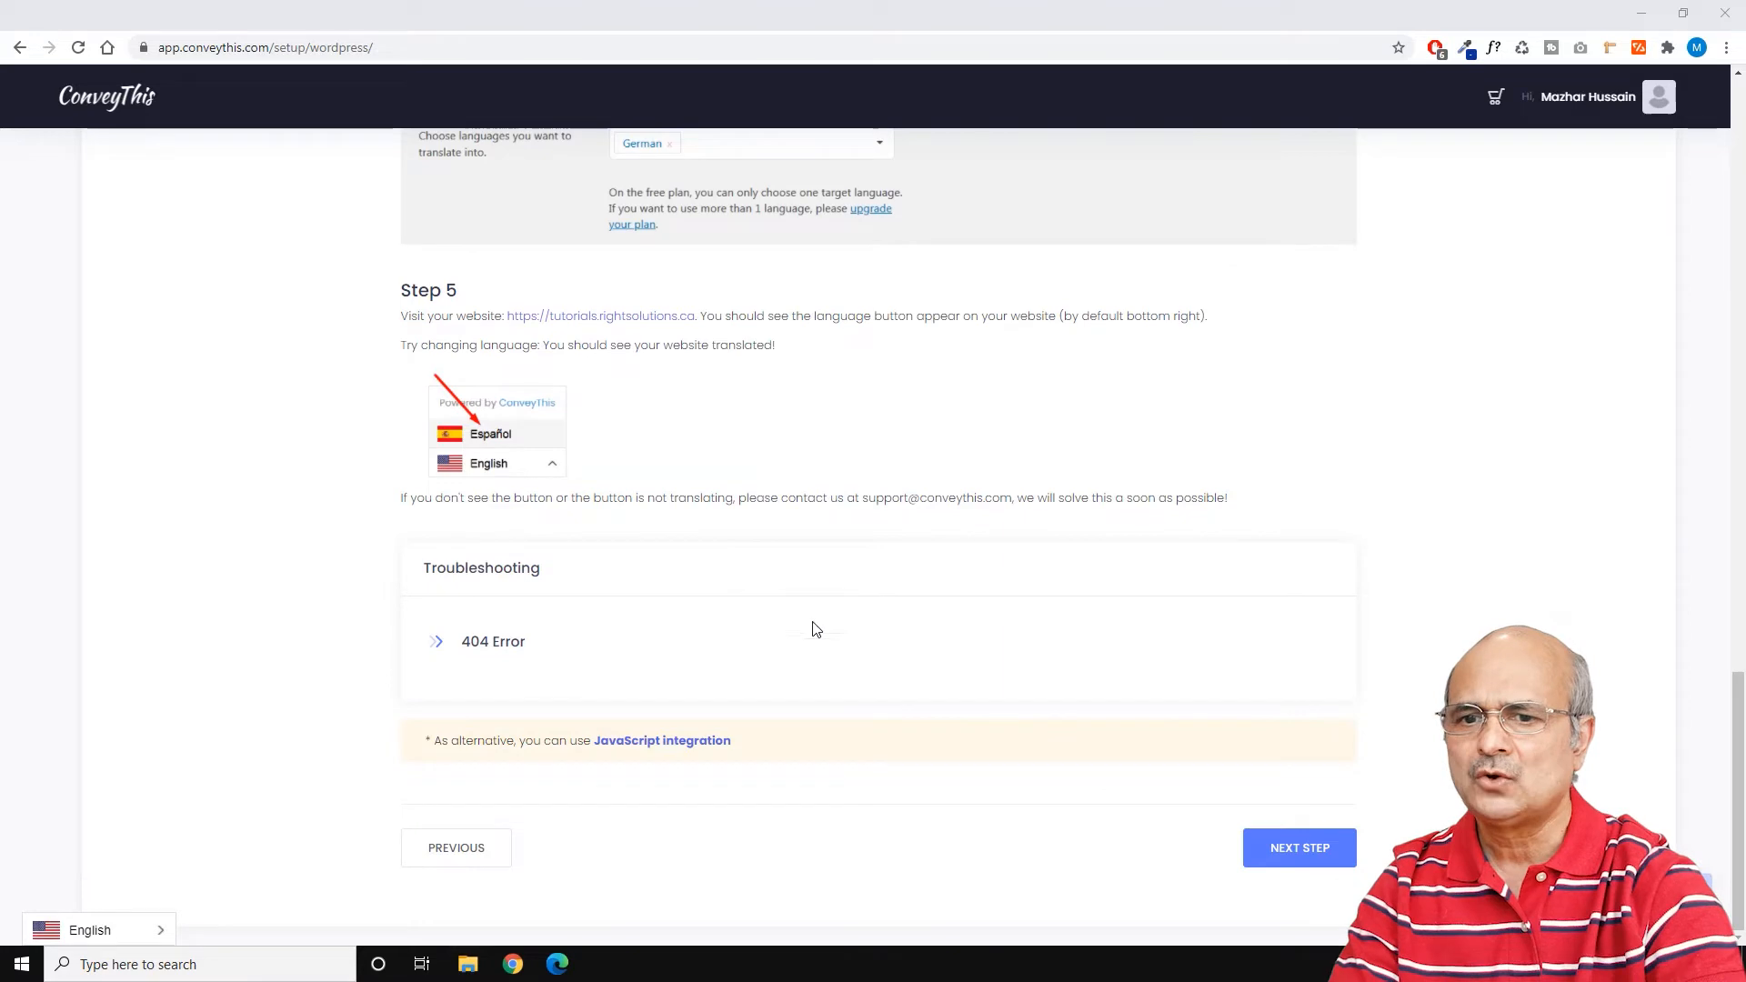
click(1302, 847)
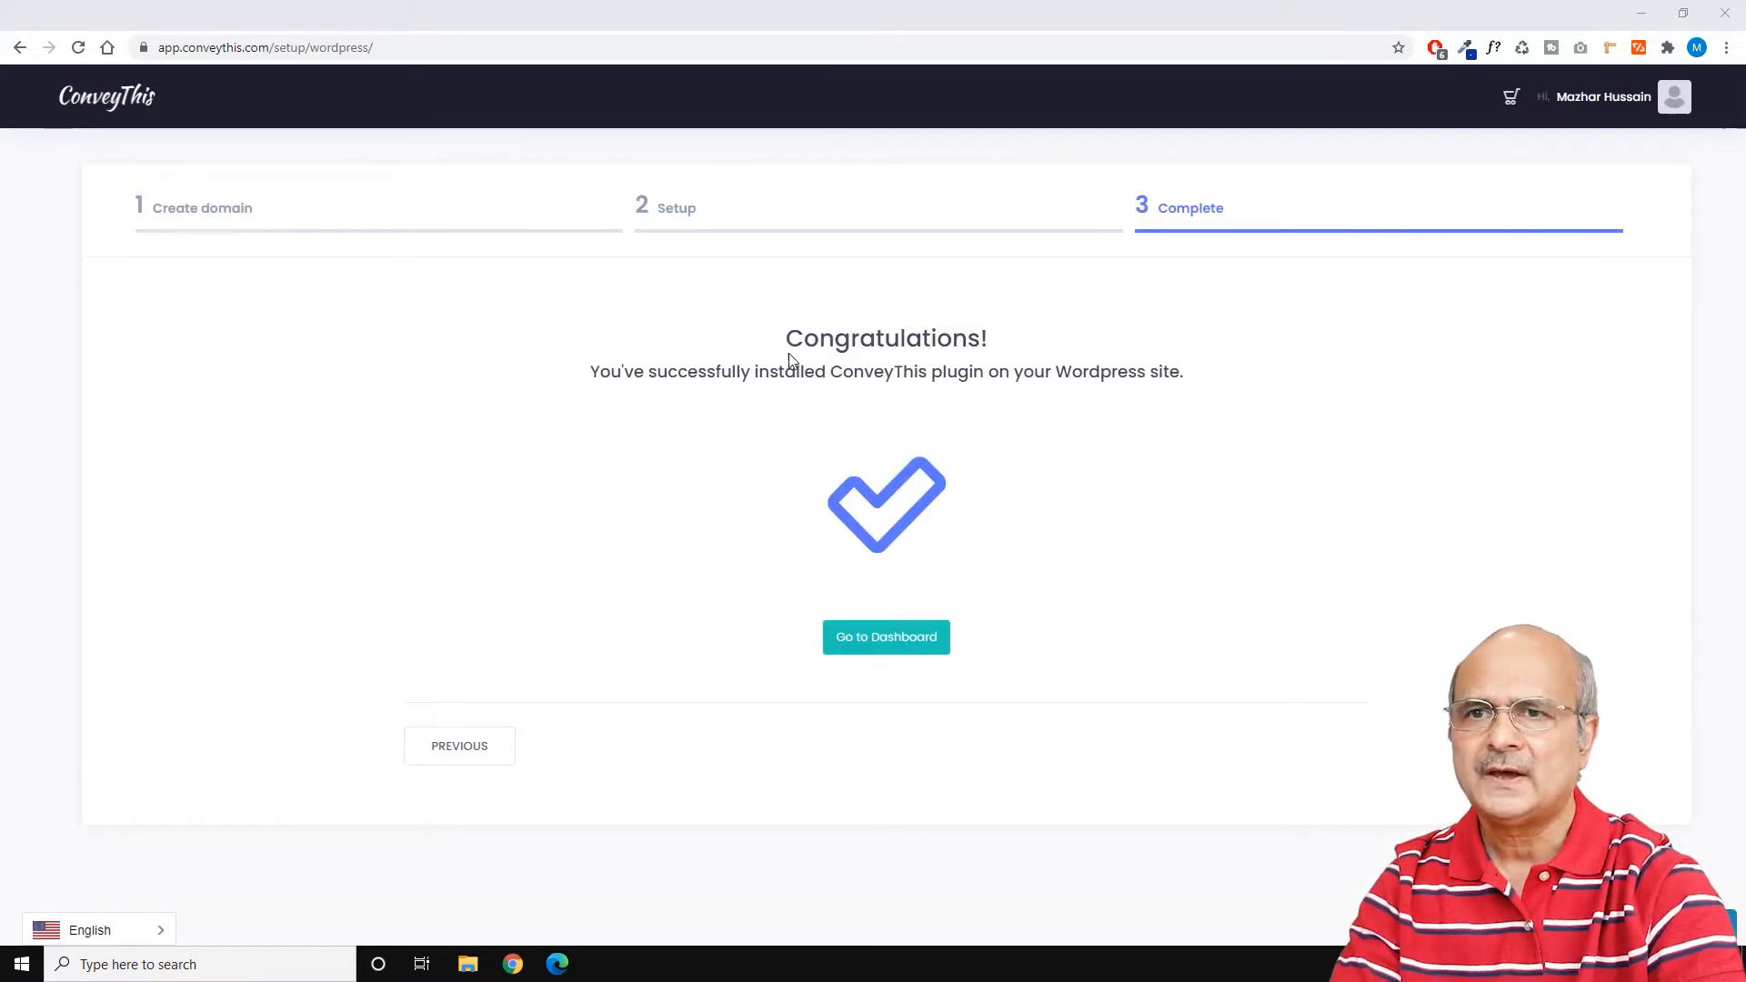
click(877, 640)
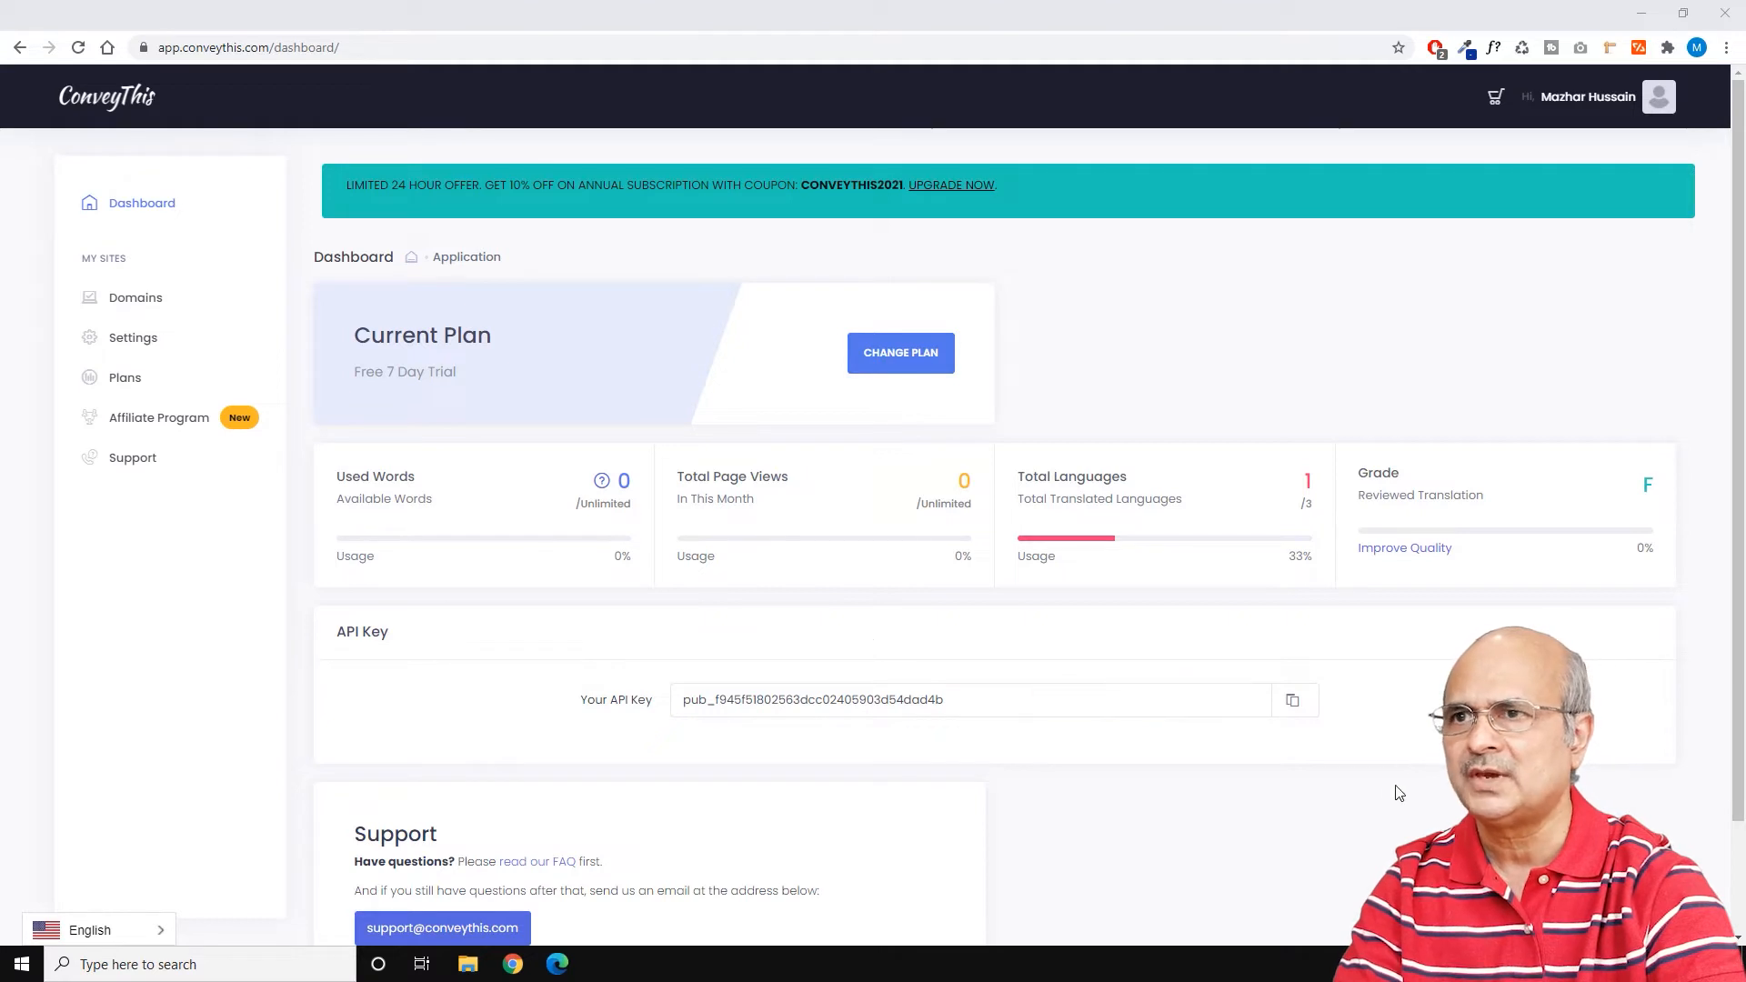
Step: Copy the API key from the ConveyThis dashboard and paste it into the API Key field of the plugin's WordPress configuration
click(1290, 700)
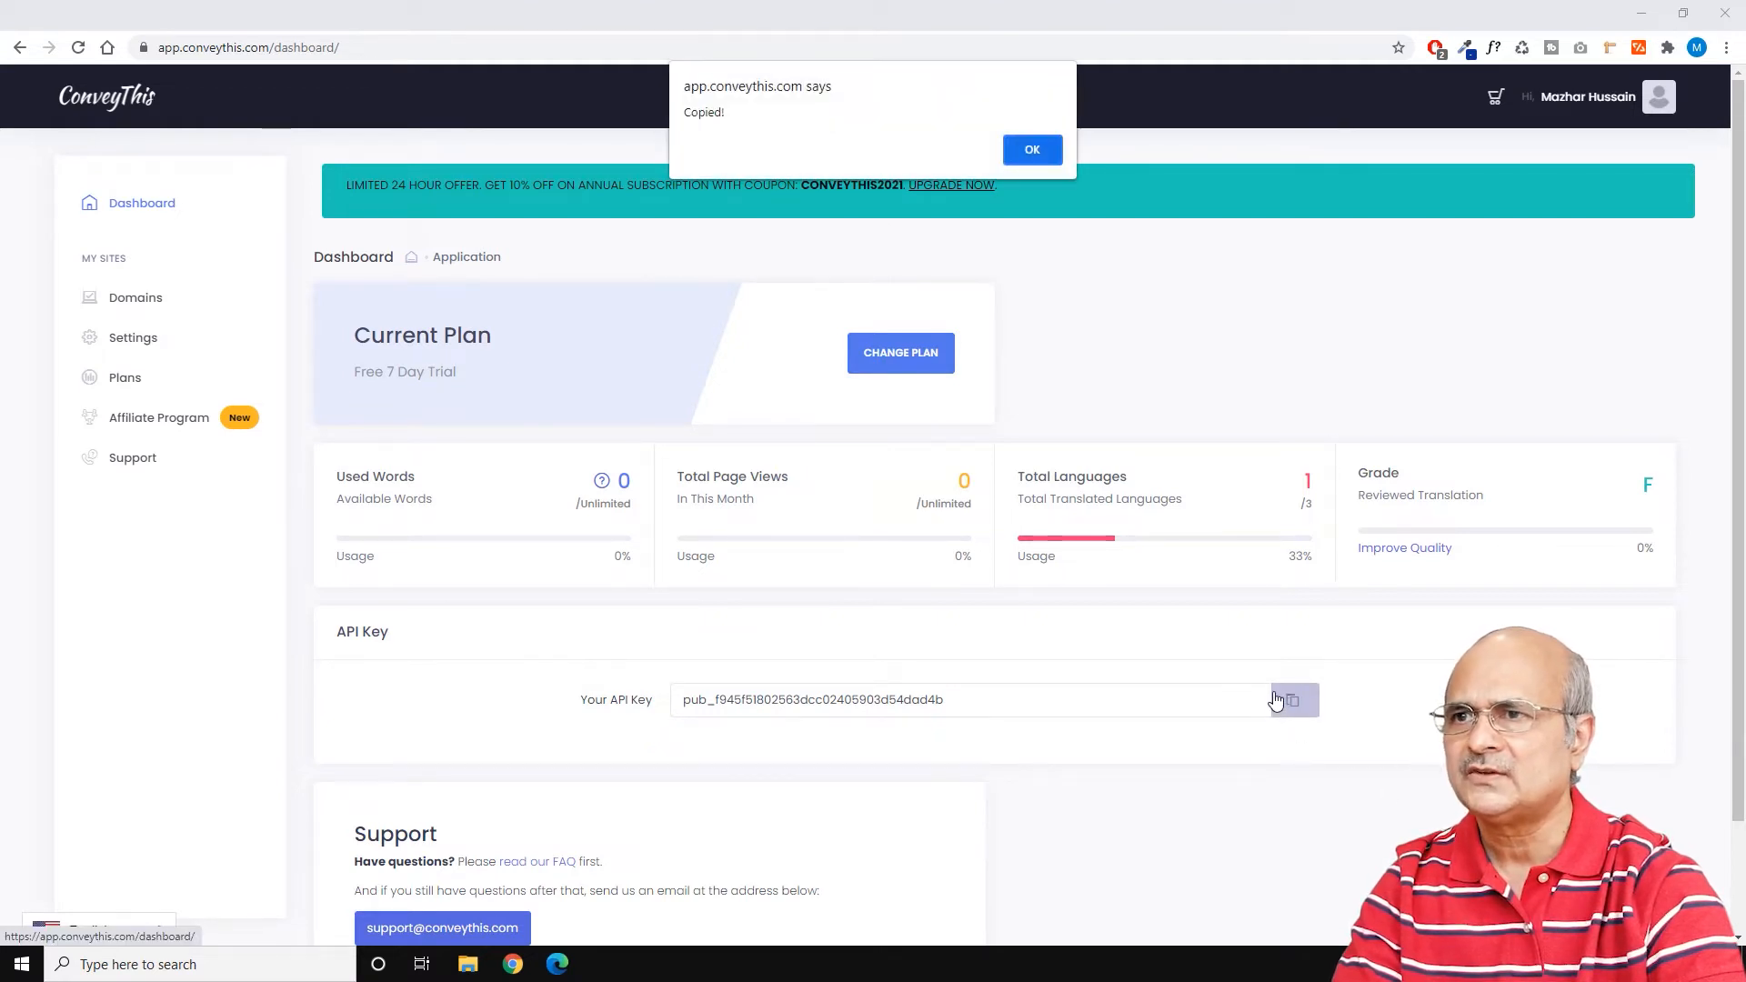
click(1032, 147)
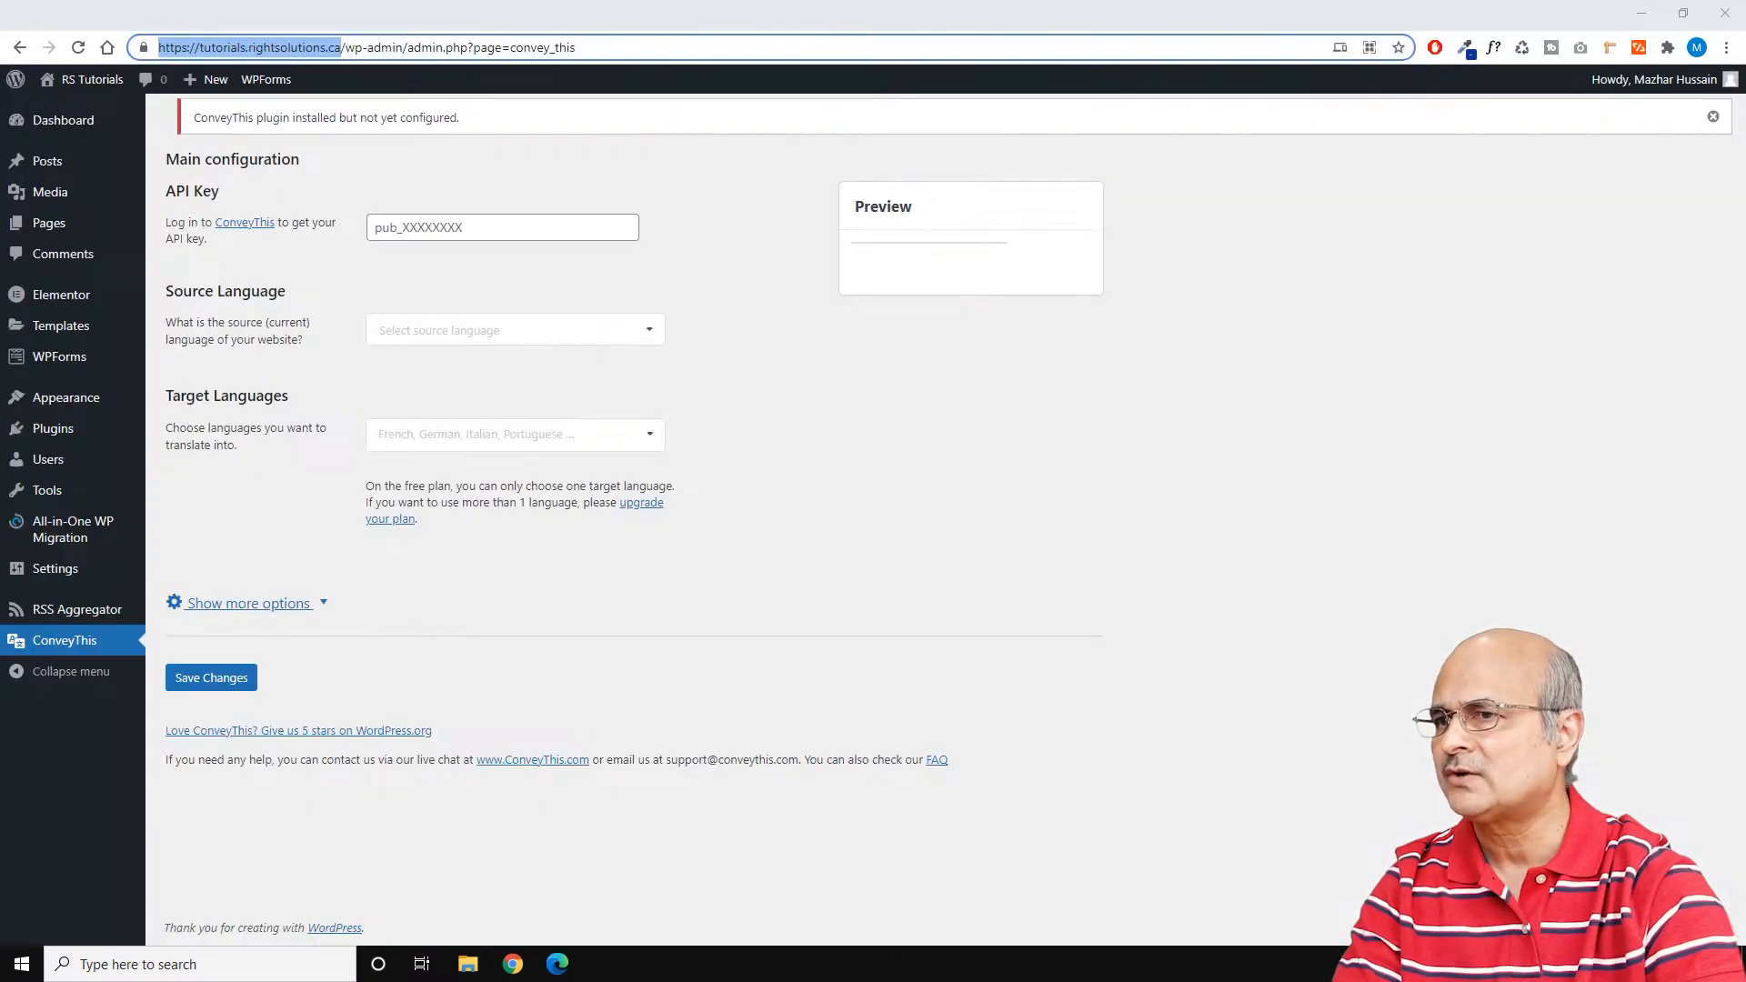
click(484, 231)
key(ctrl+v)
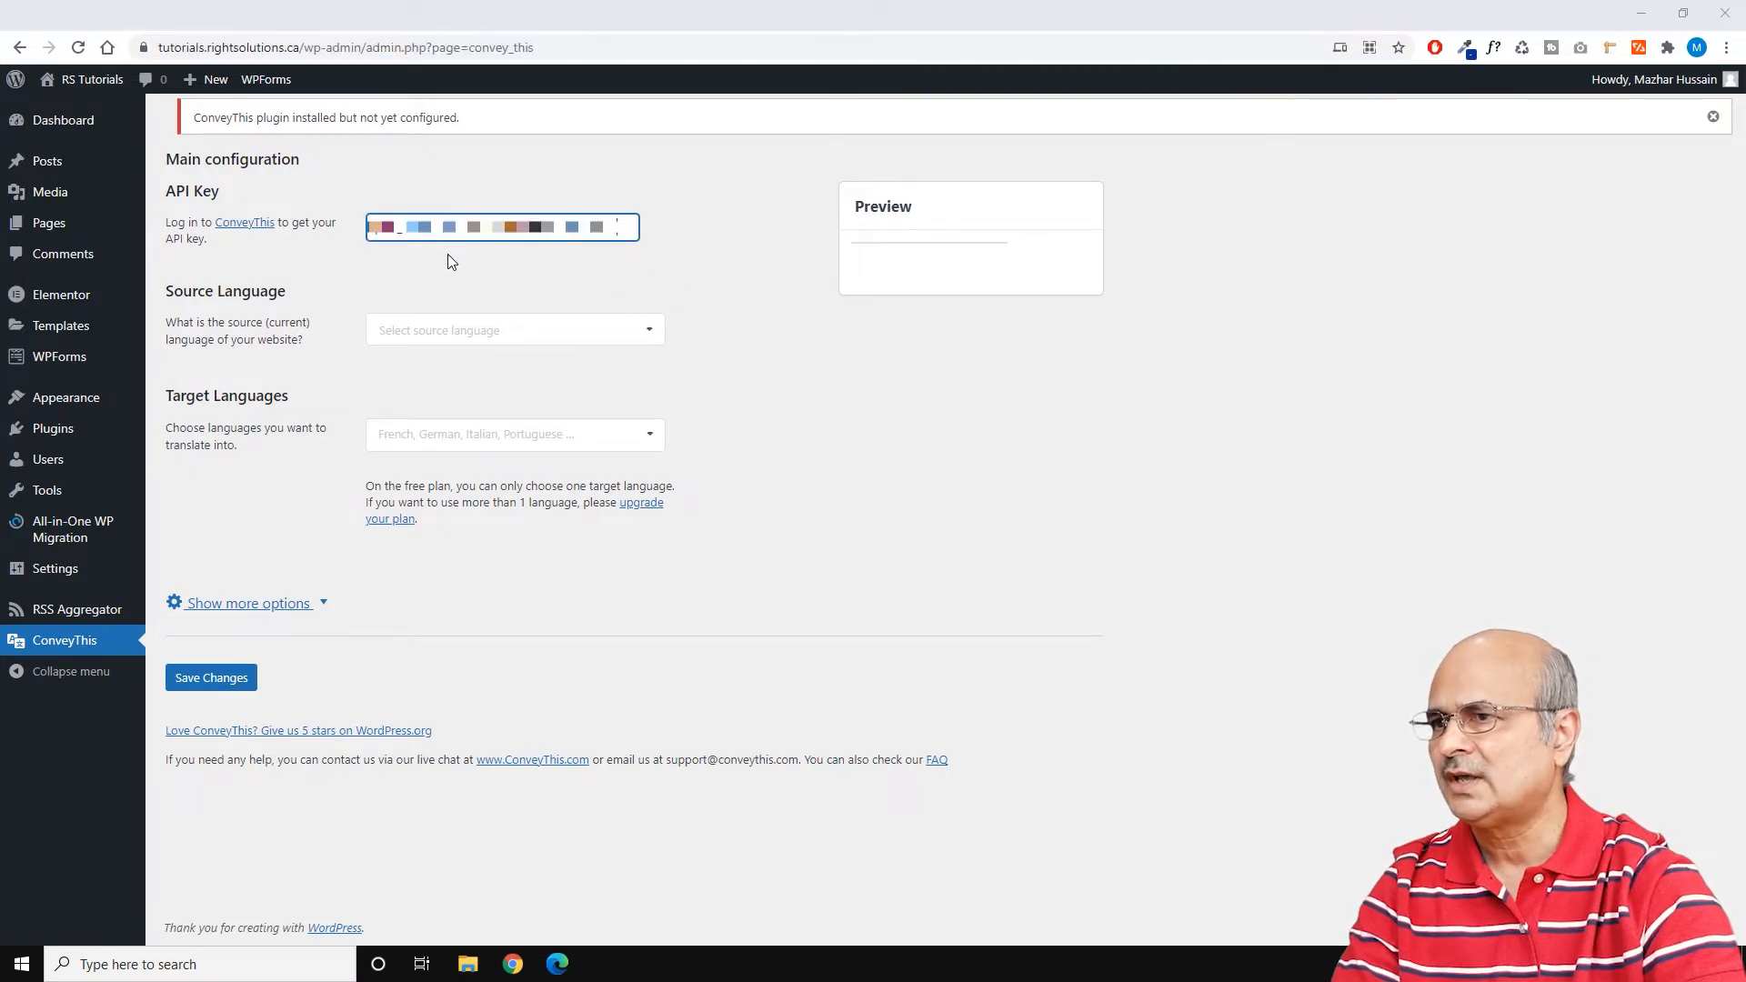
Step: Set the website's source language to English in the plugin configuration
click(653, 333)
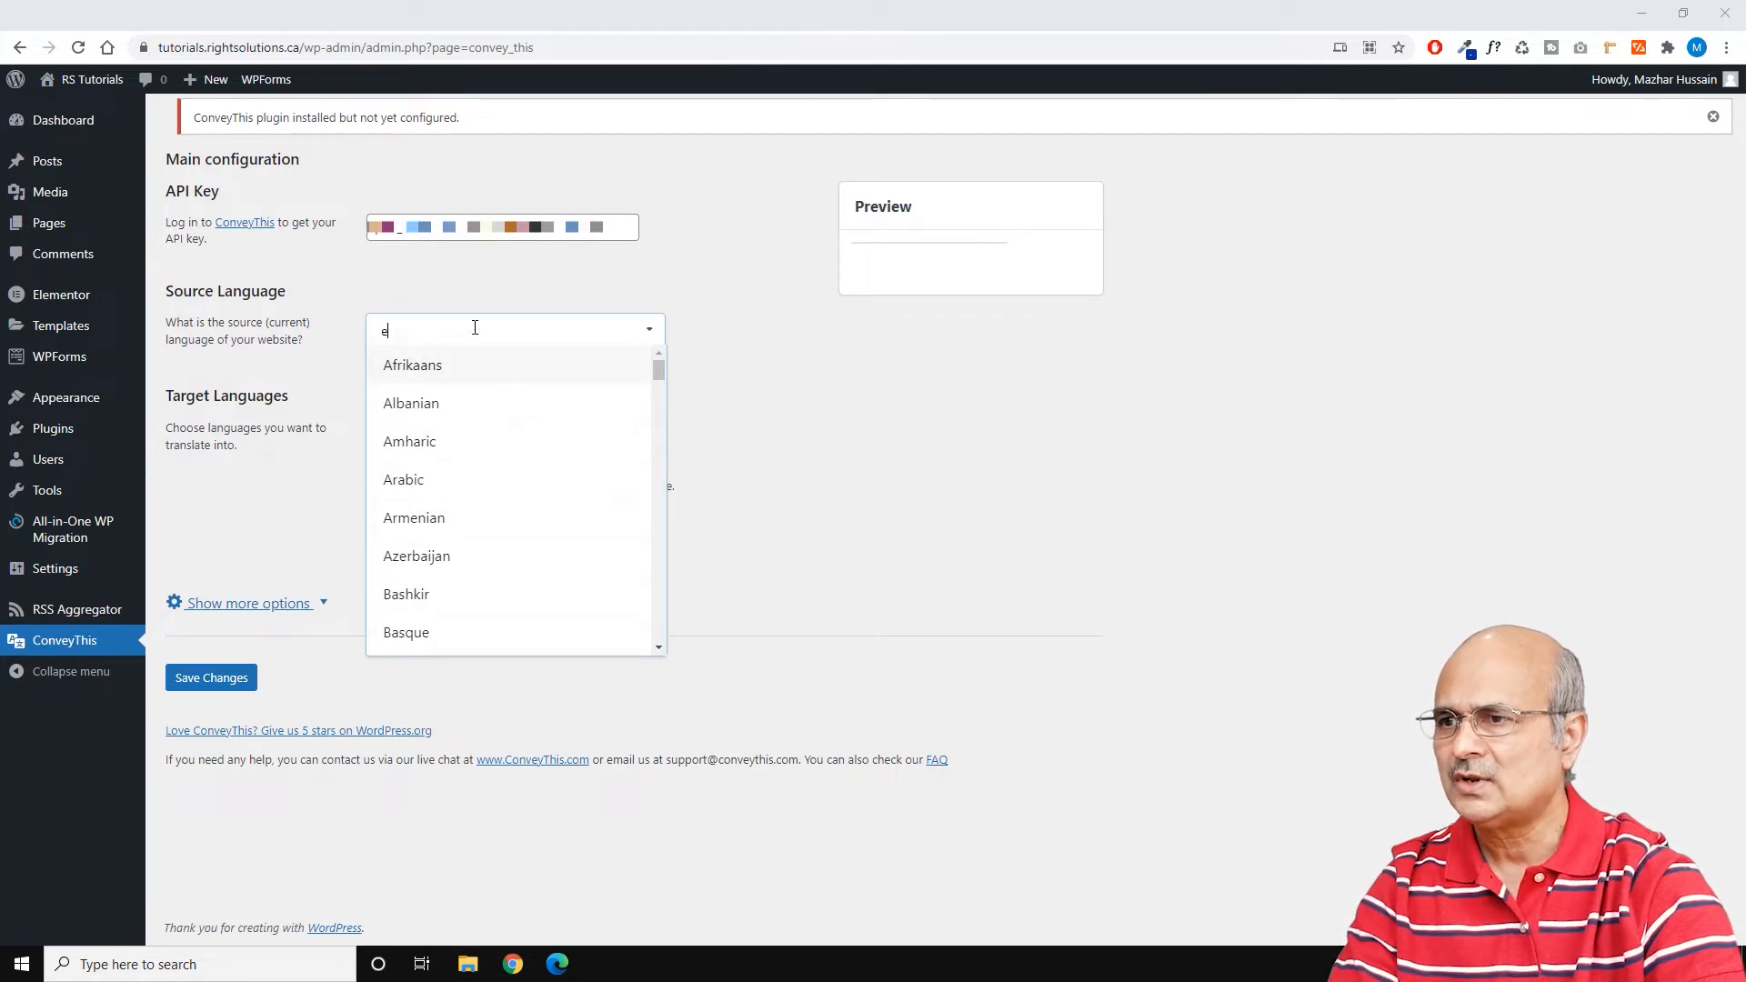
text(en)
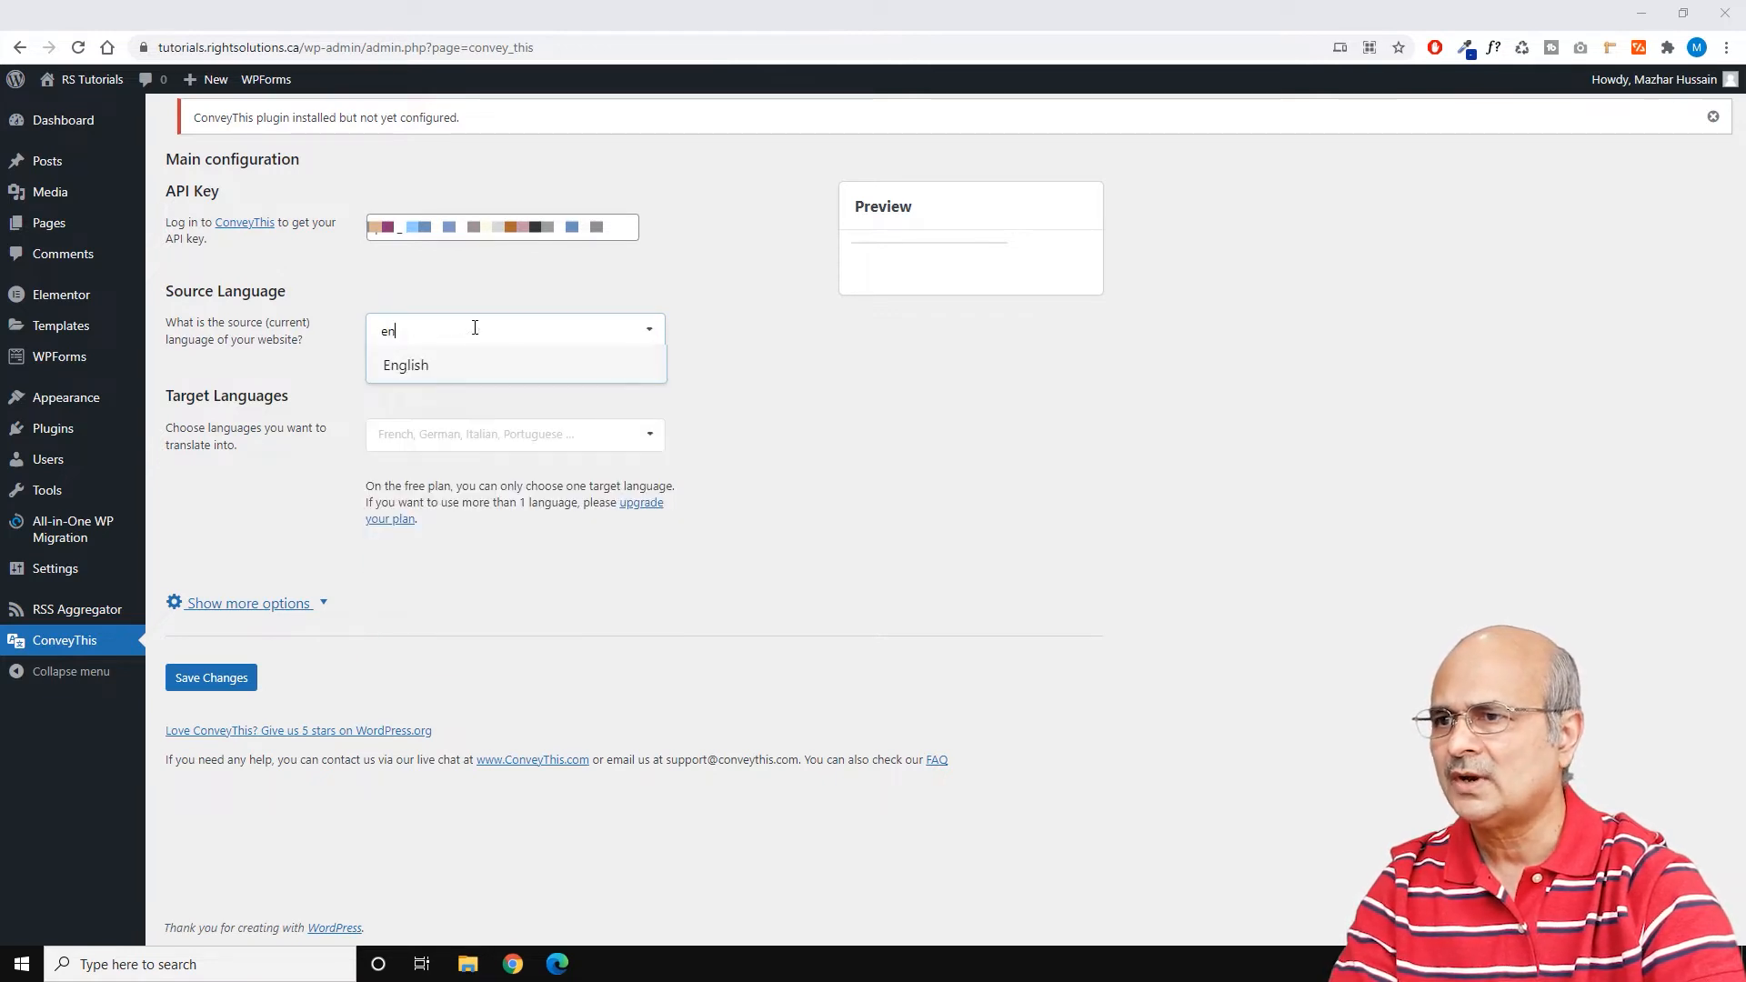
click(405, 367)
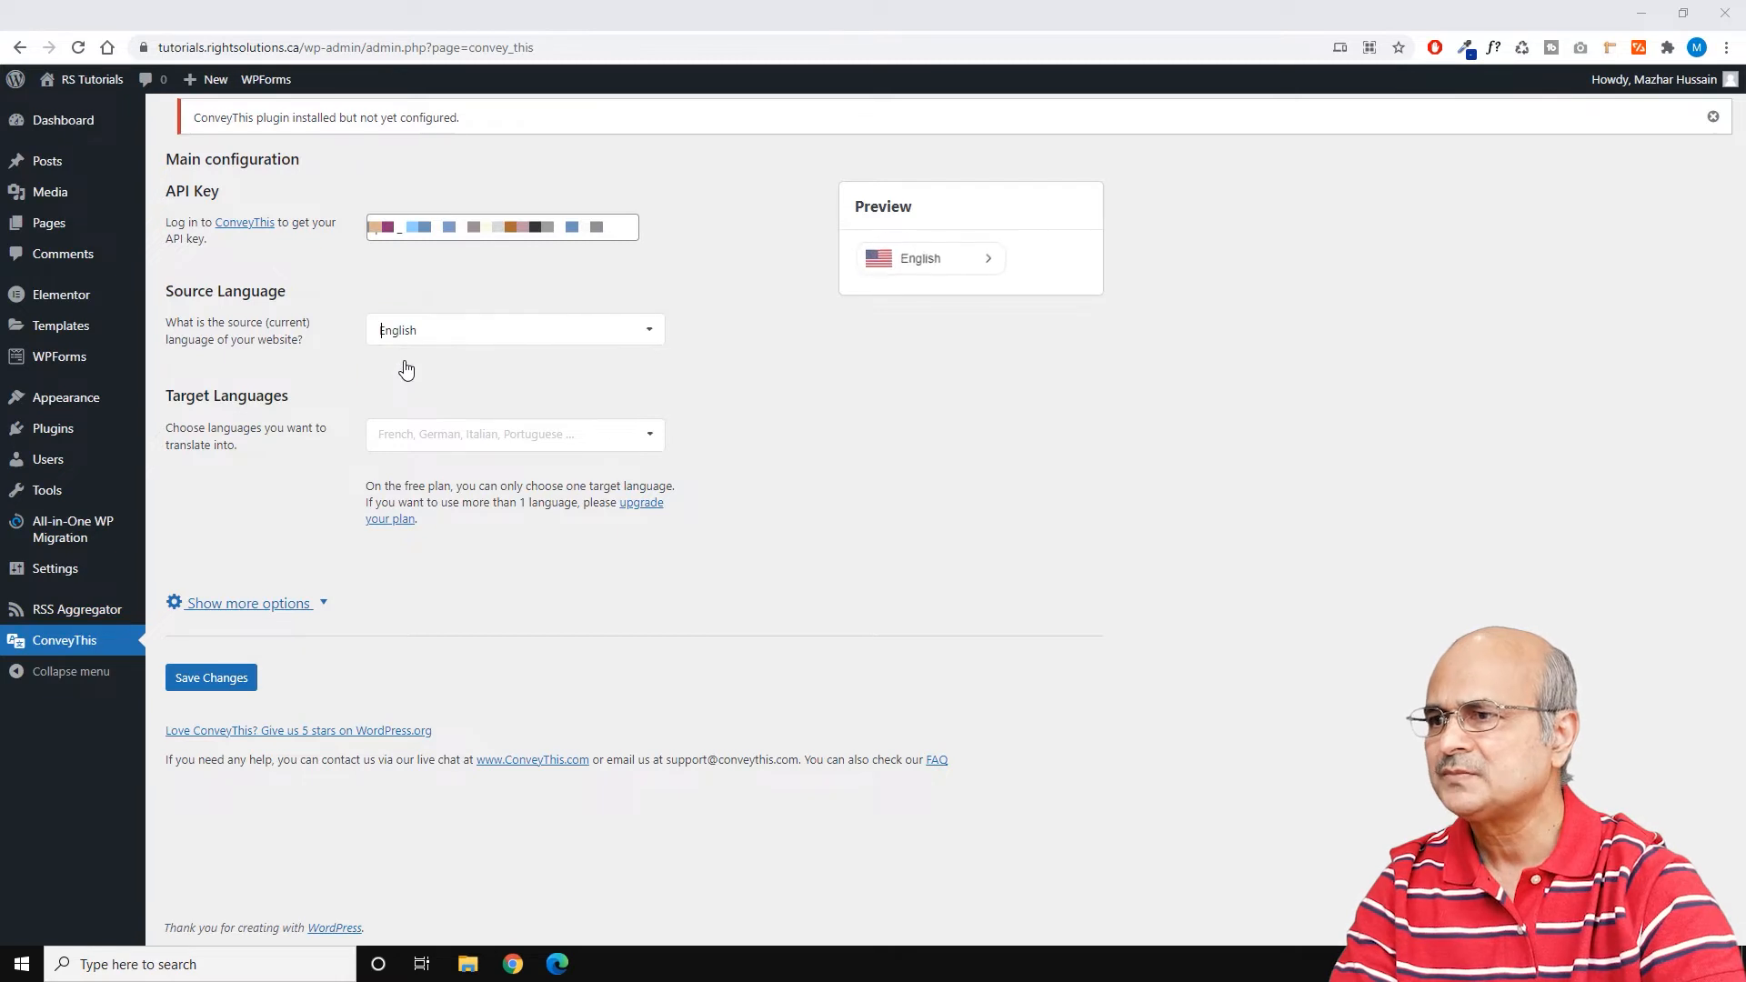
Step: Add French, Arabic and Russian as the target languages and check the language list in the switcher preview
click(648, 444)
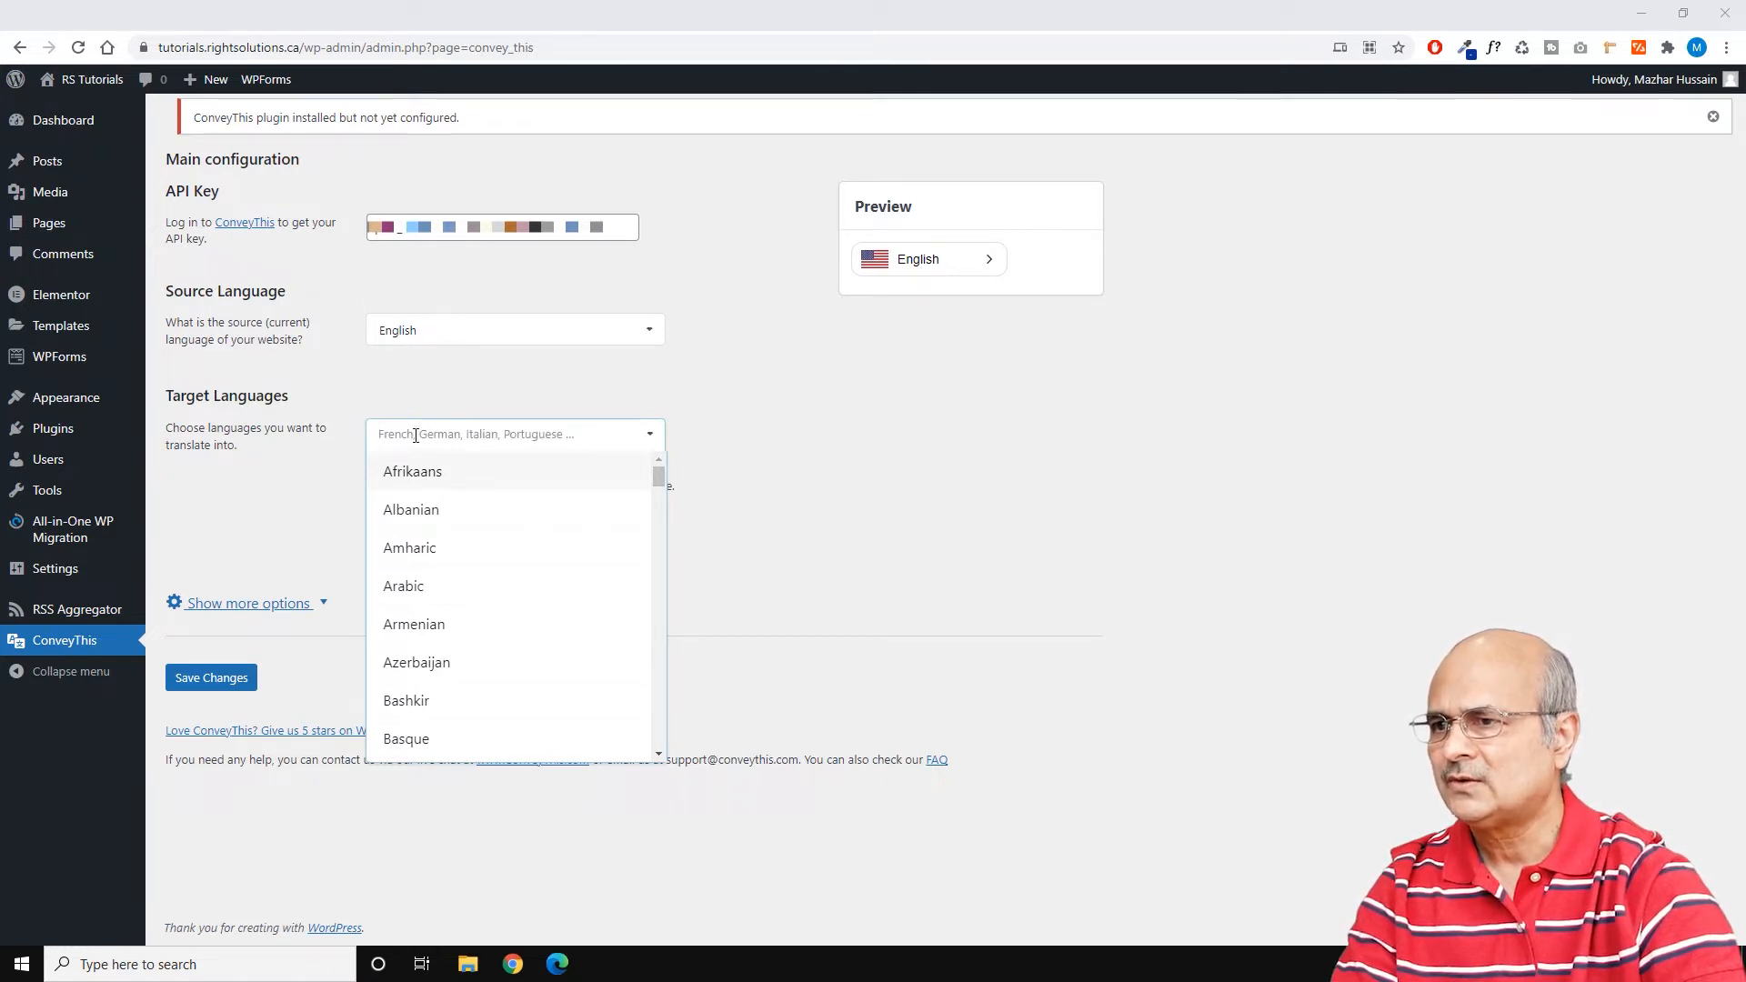
text(fre)
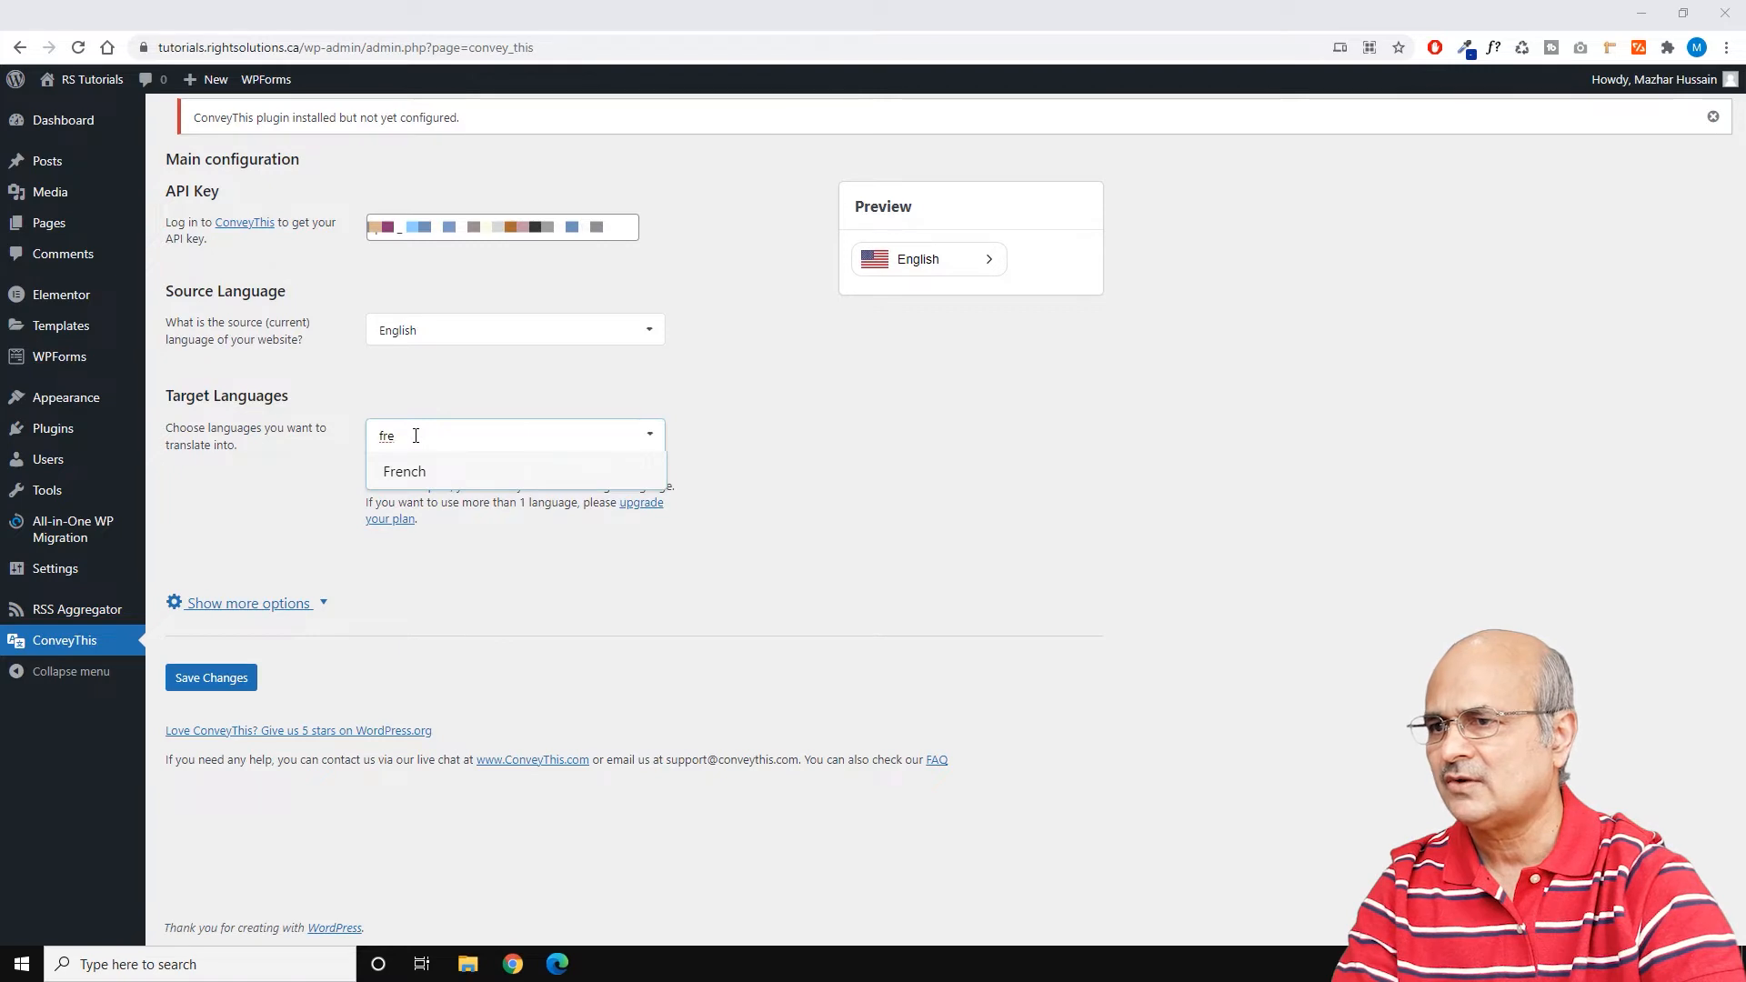
click(406, 473)
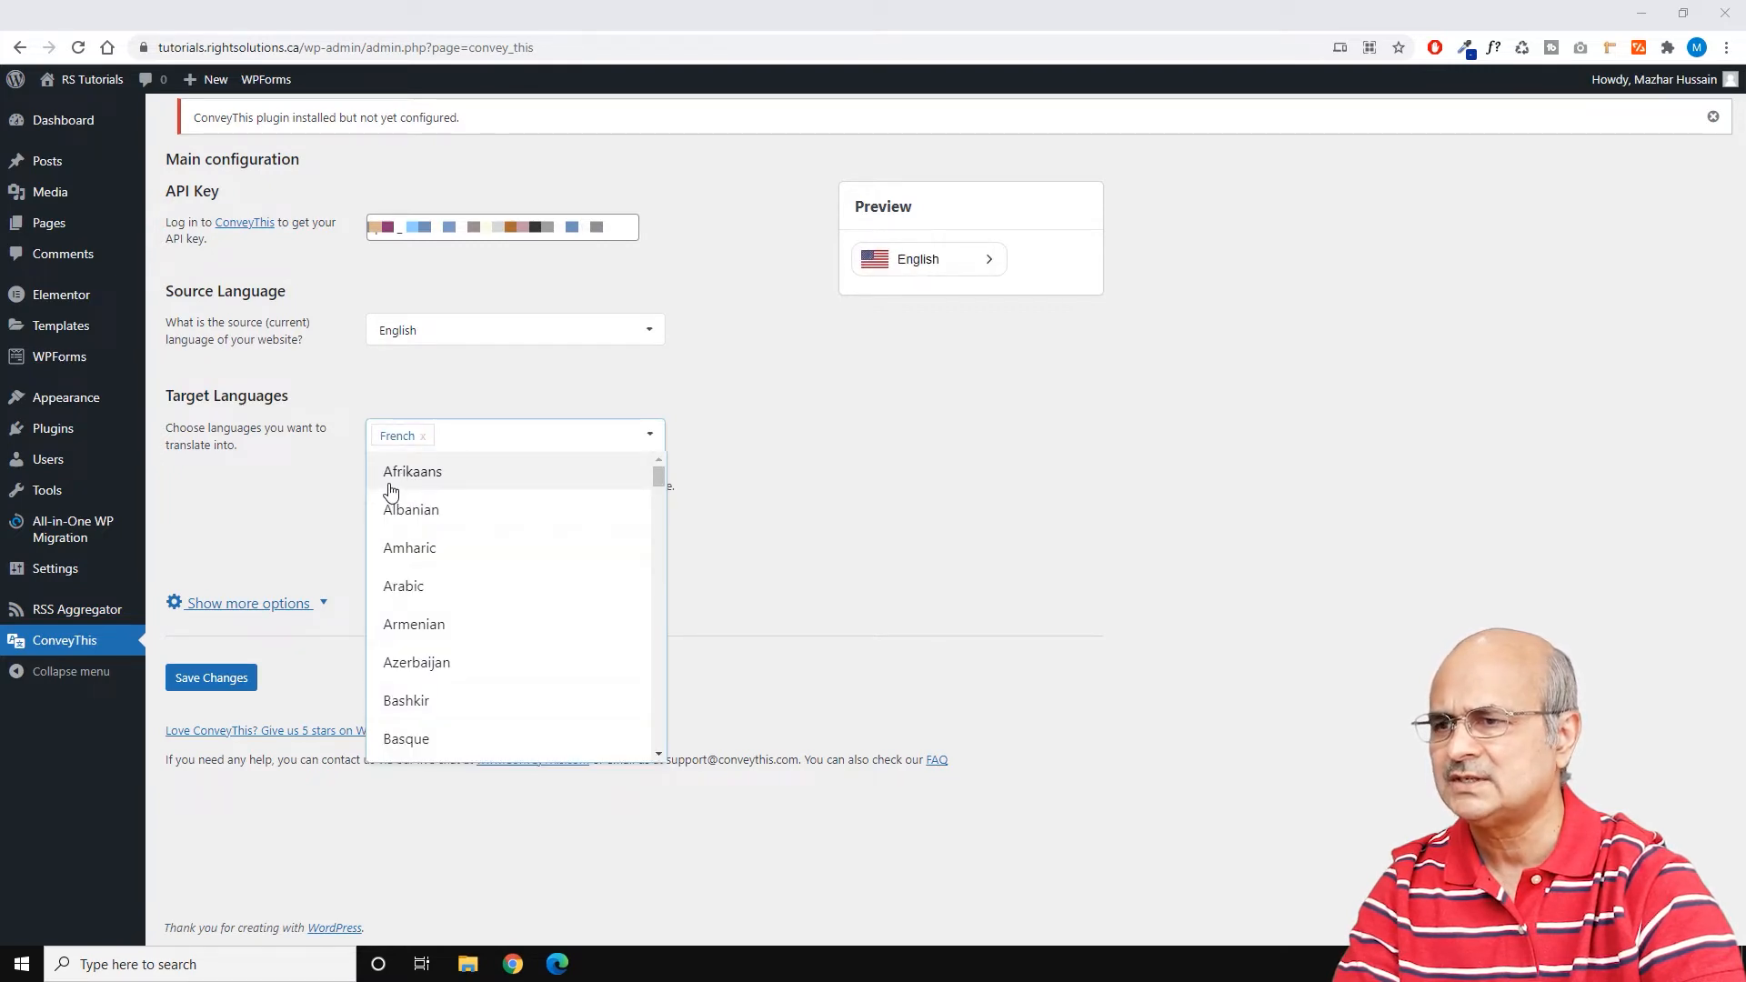
text(Ara)
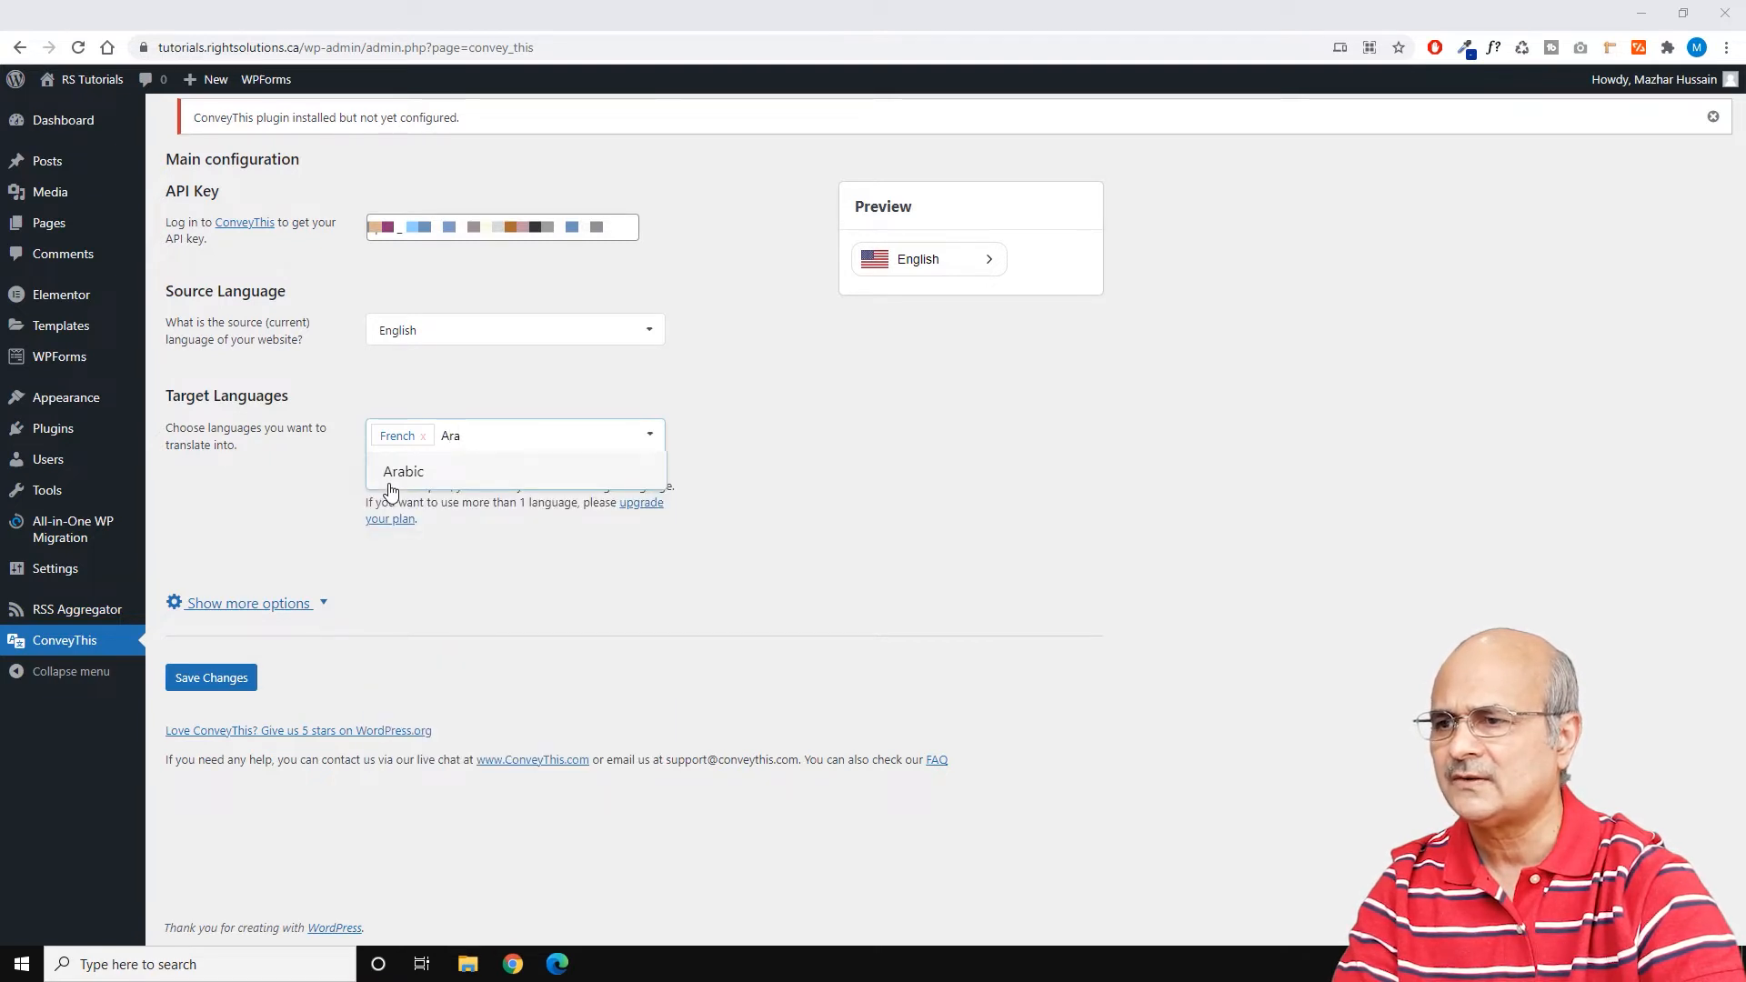
click(391, 482)
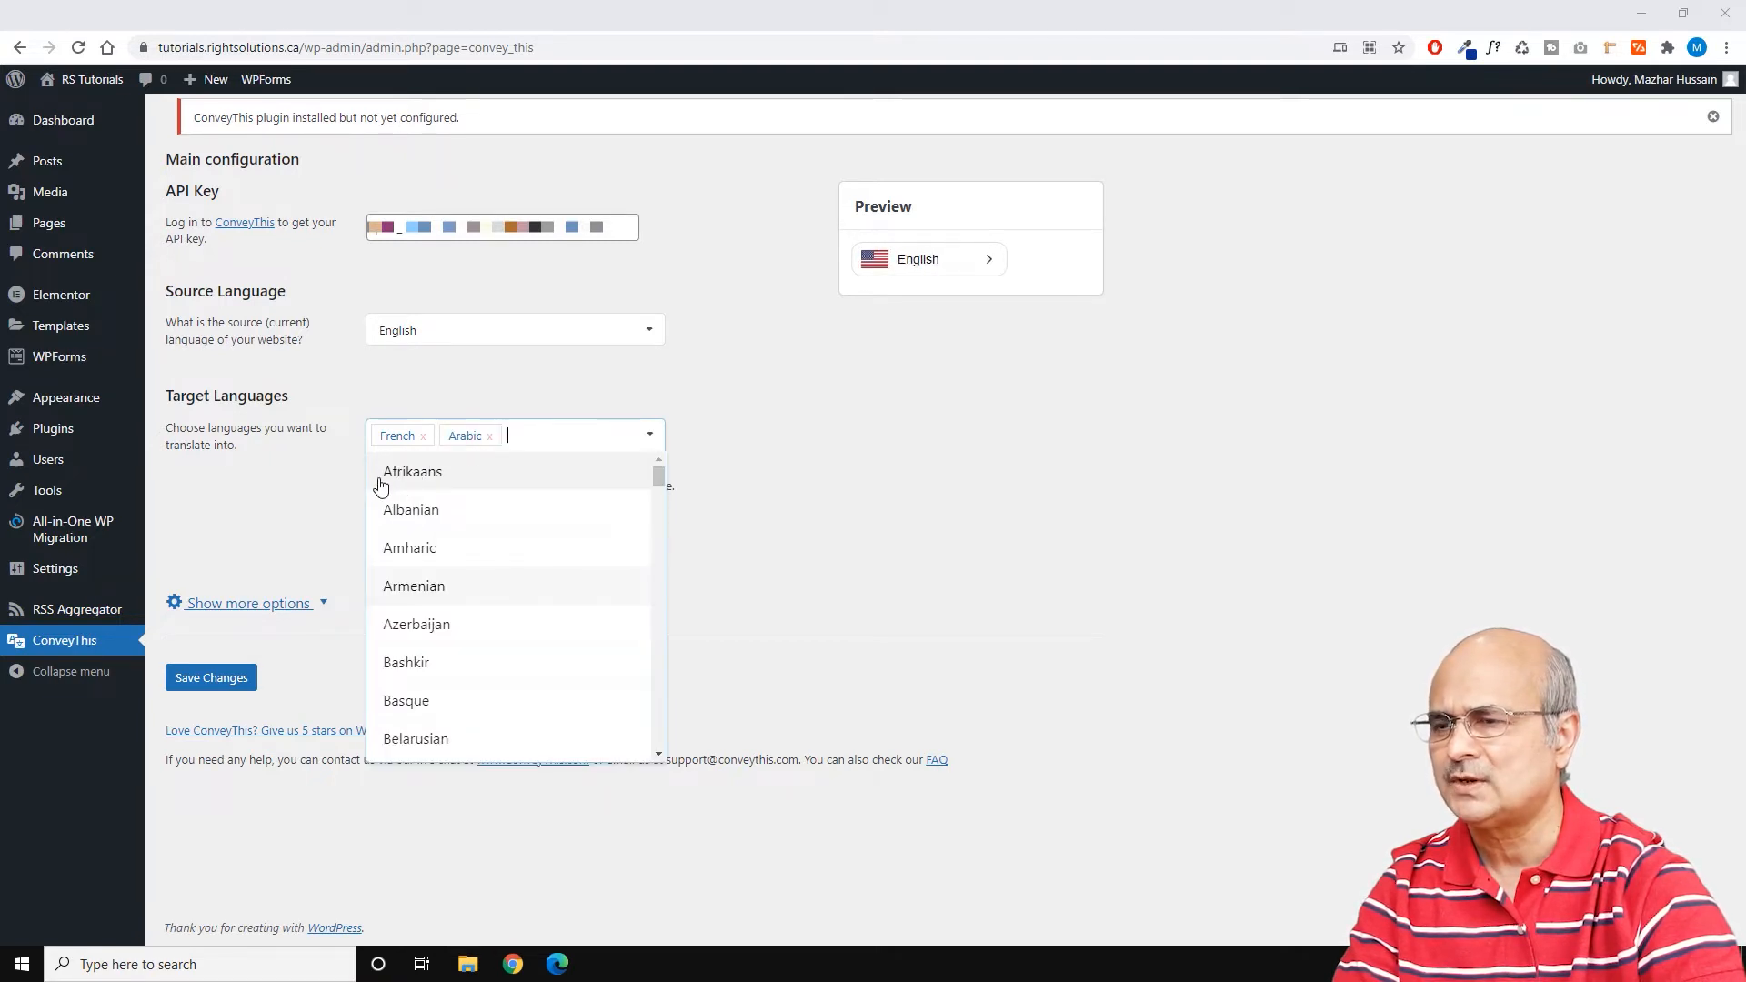
text(ru)
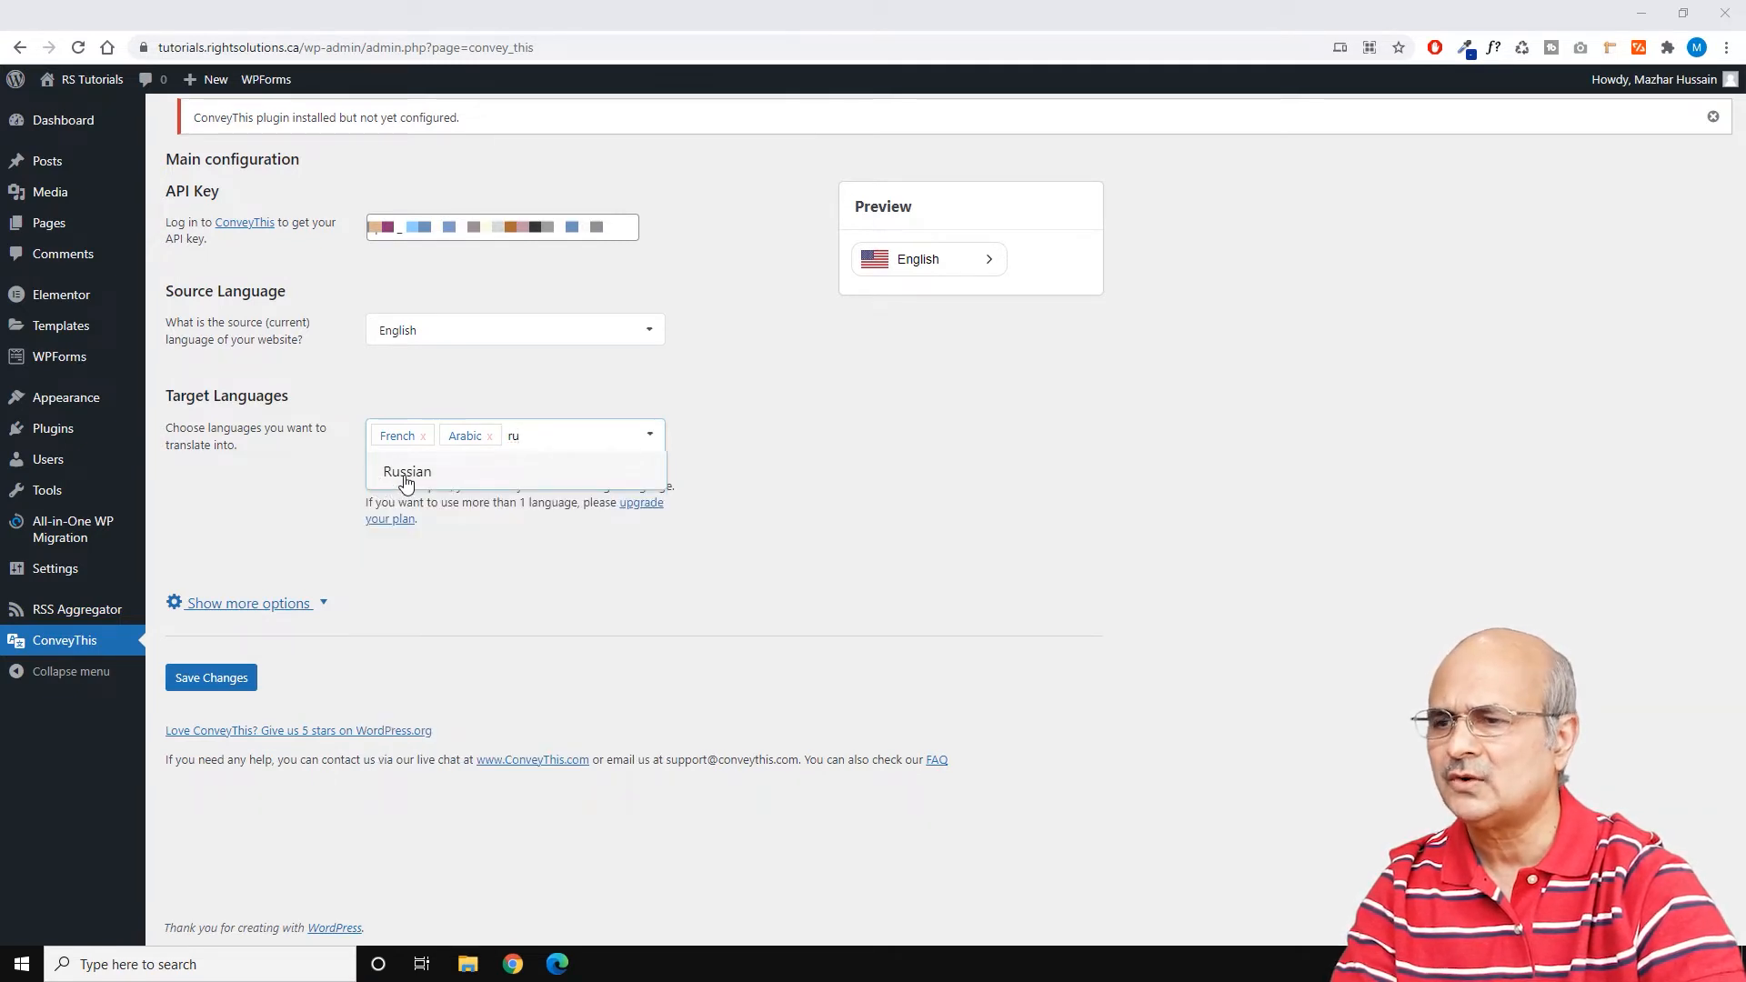
click(405, 480)
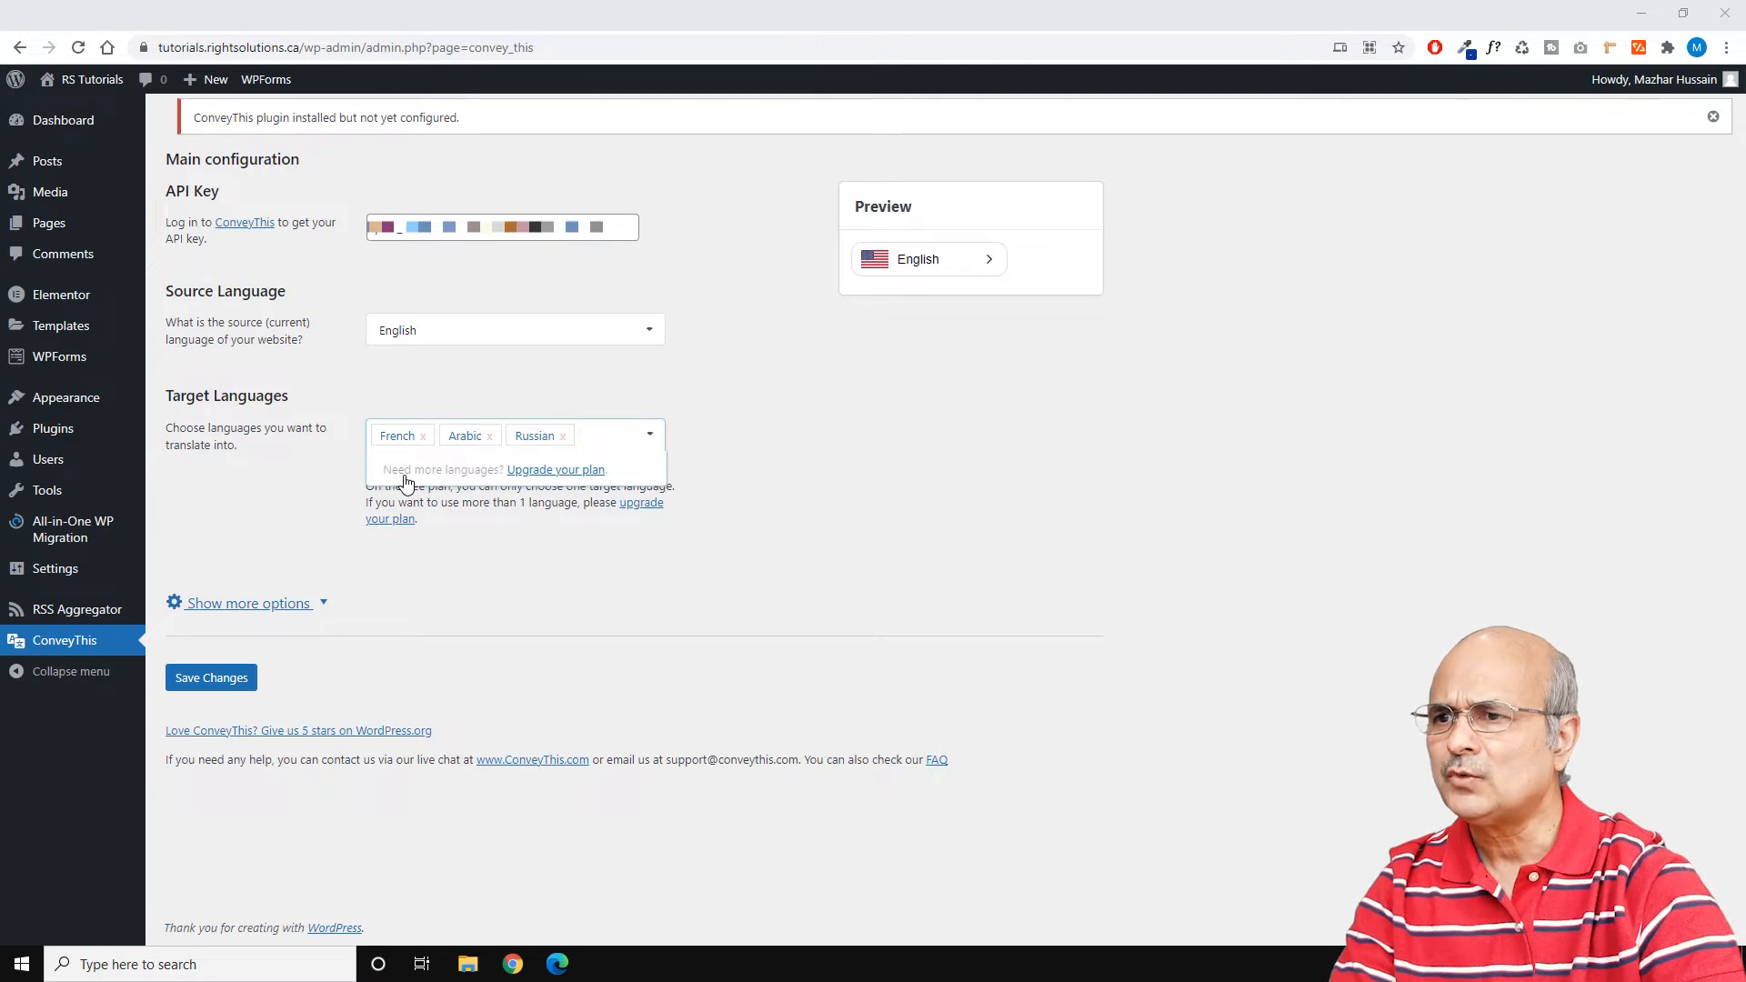
click(734, 393)
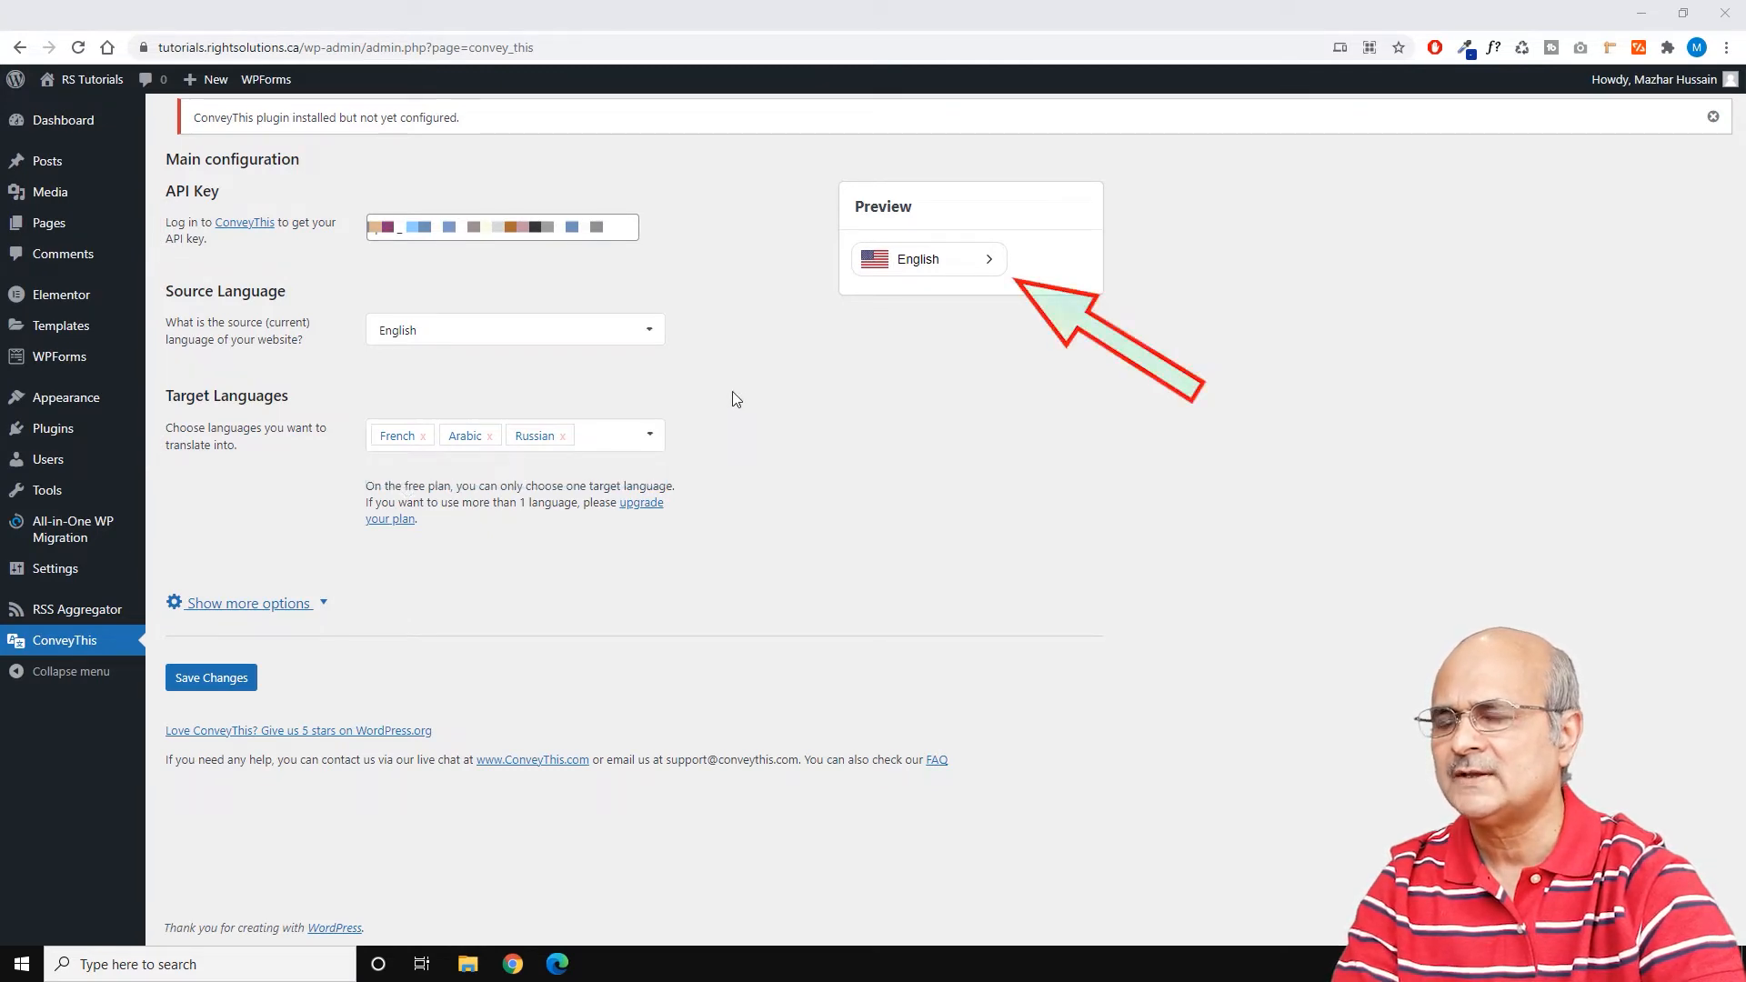
click(989, 267)
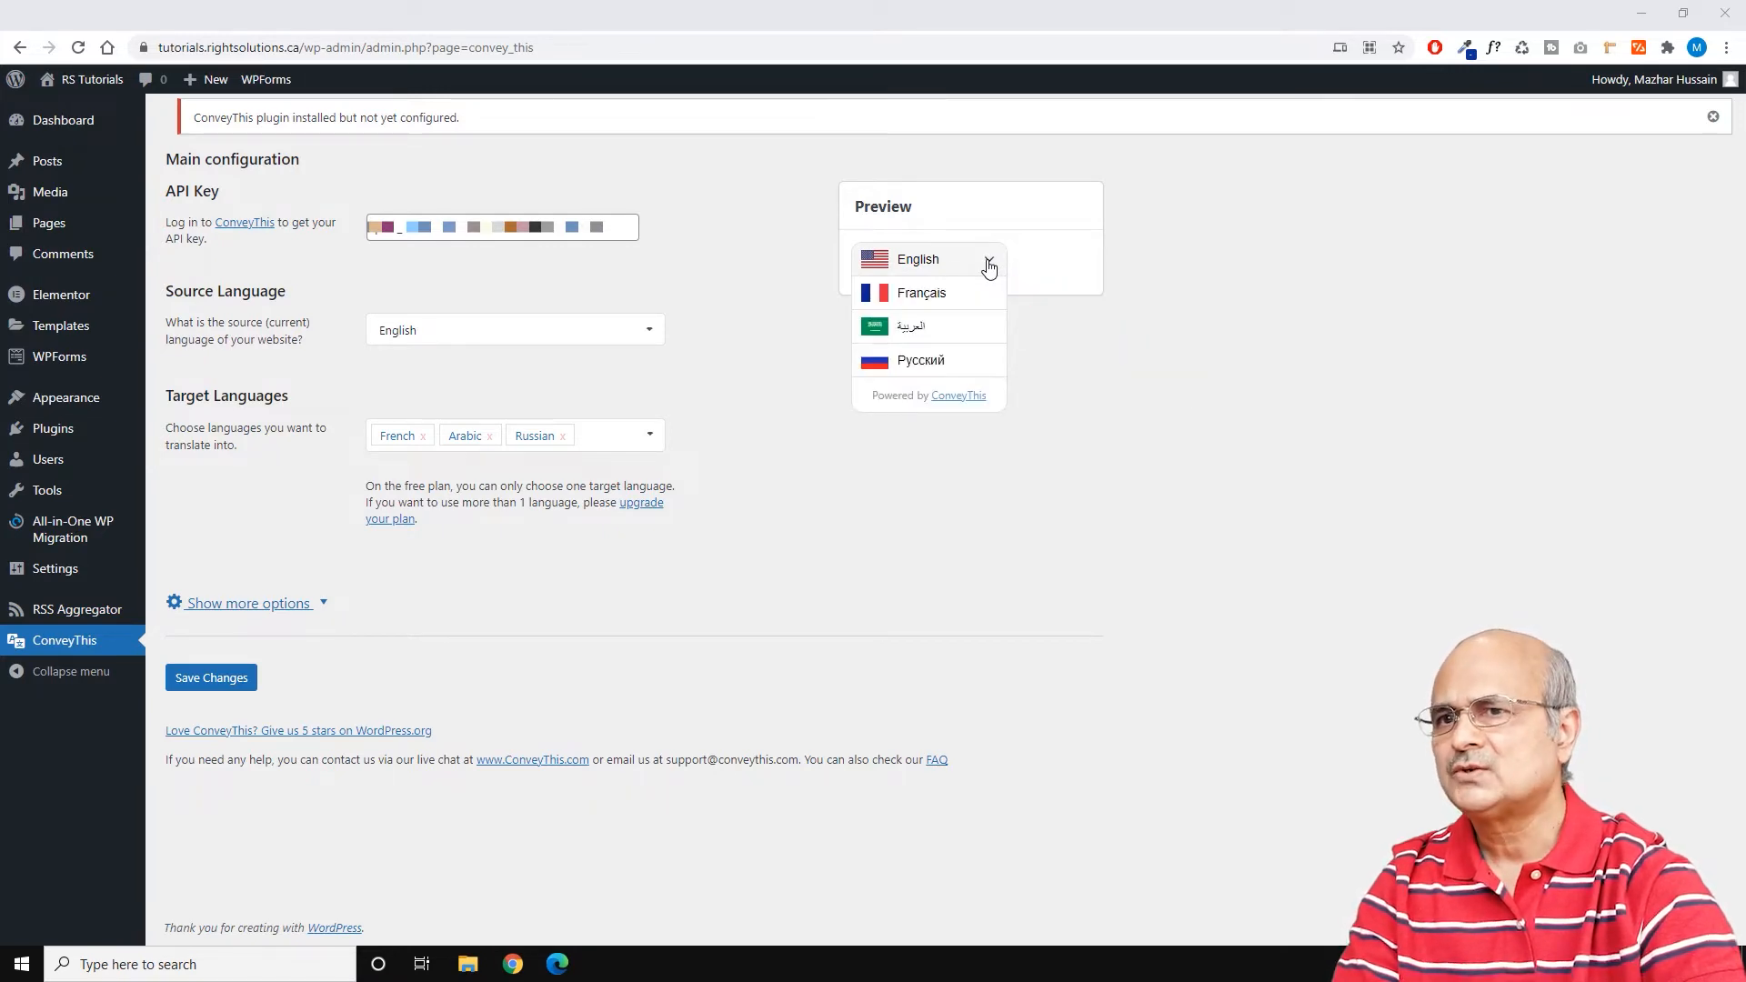
click(990, 266)
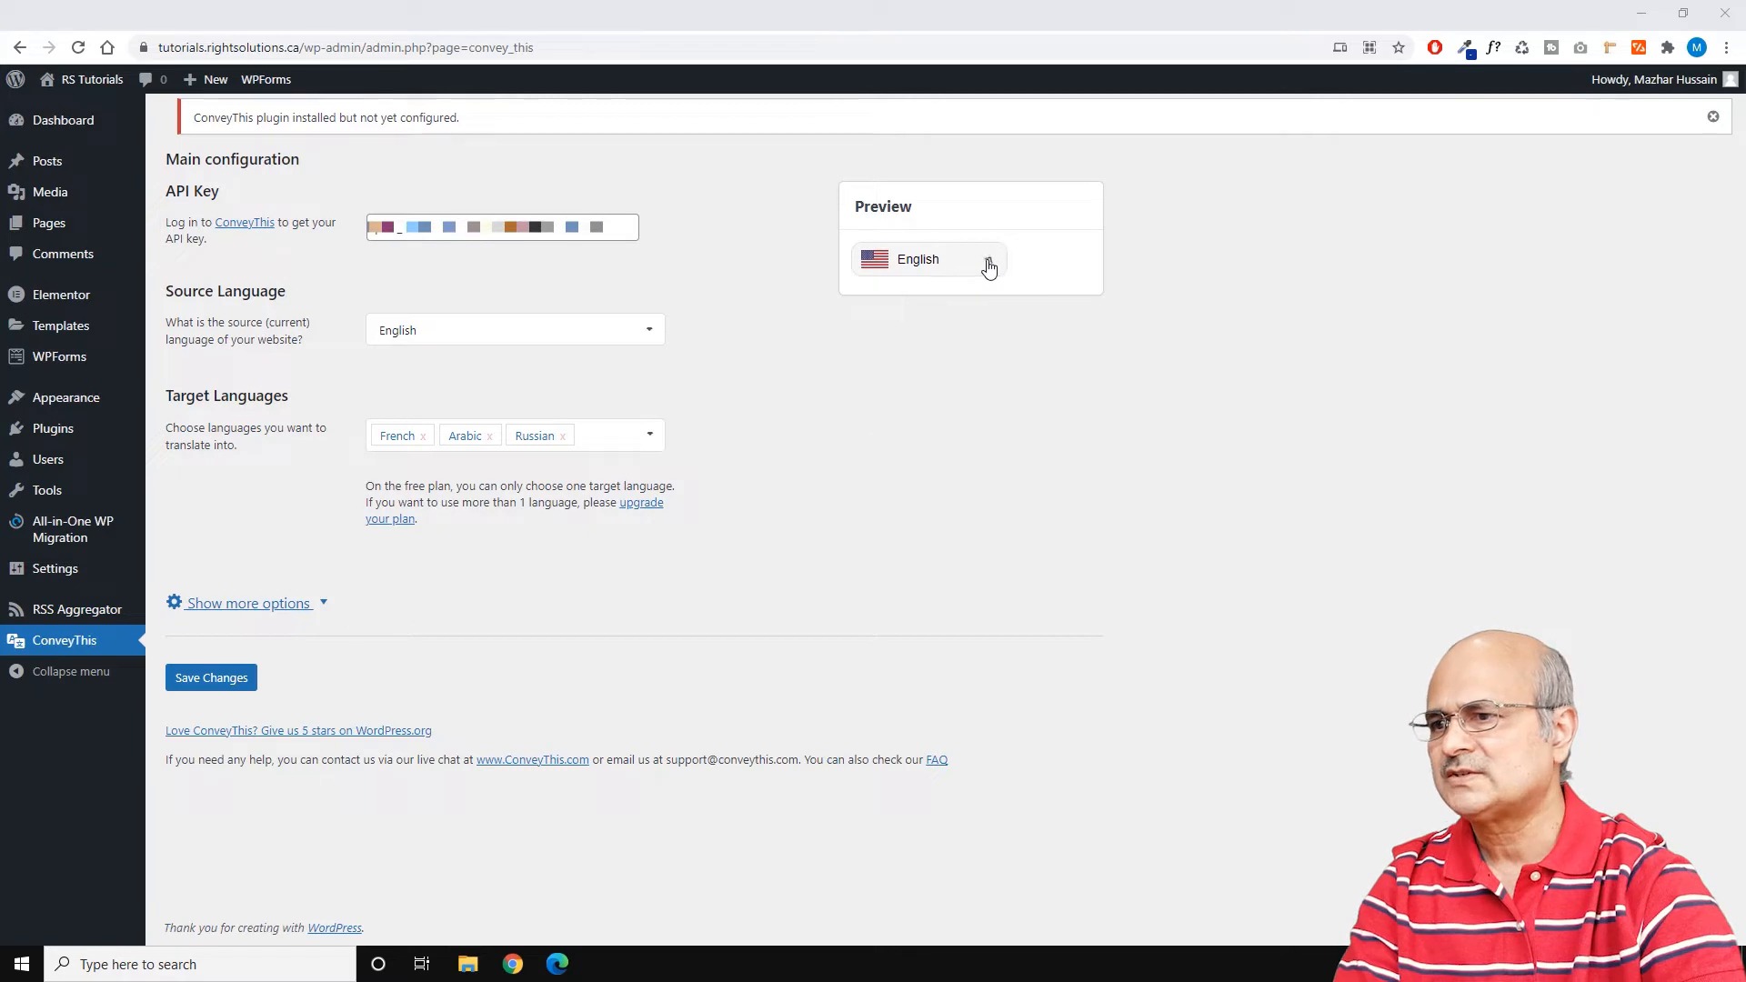
Step: Show the additional plugin options and review the General, SEO and Customize Languages settings
click(219, 605)
scroll(814, 526, down, 1)
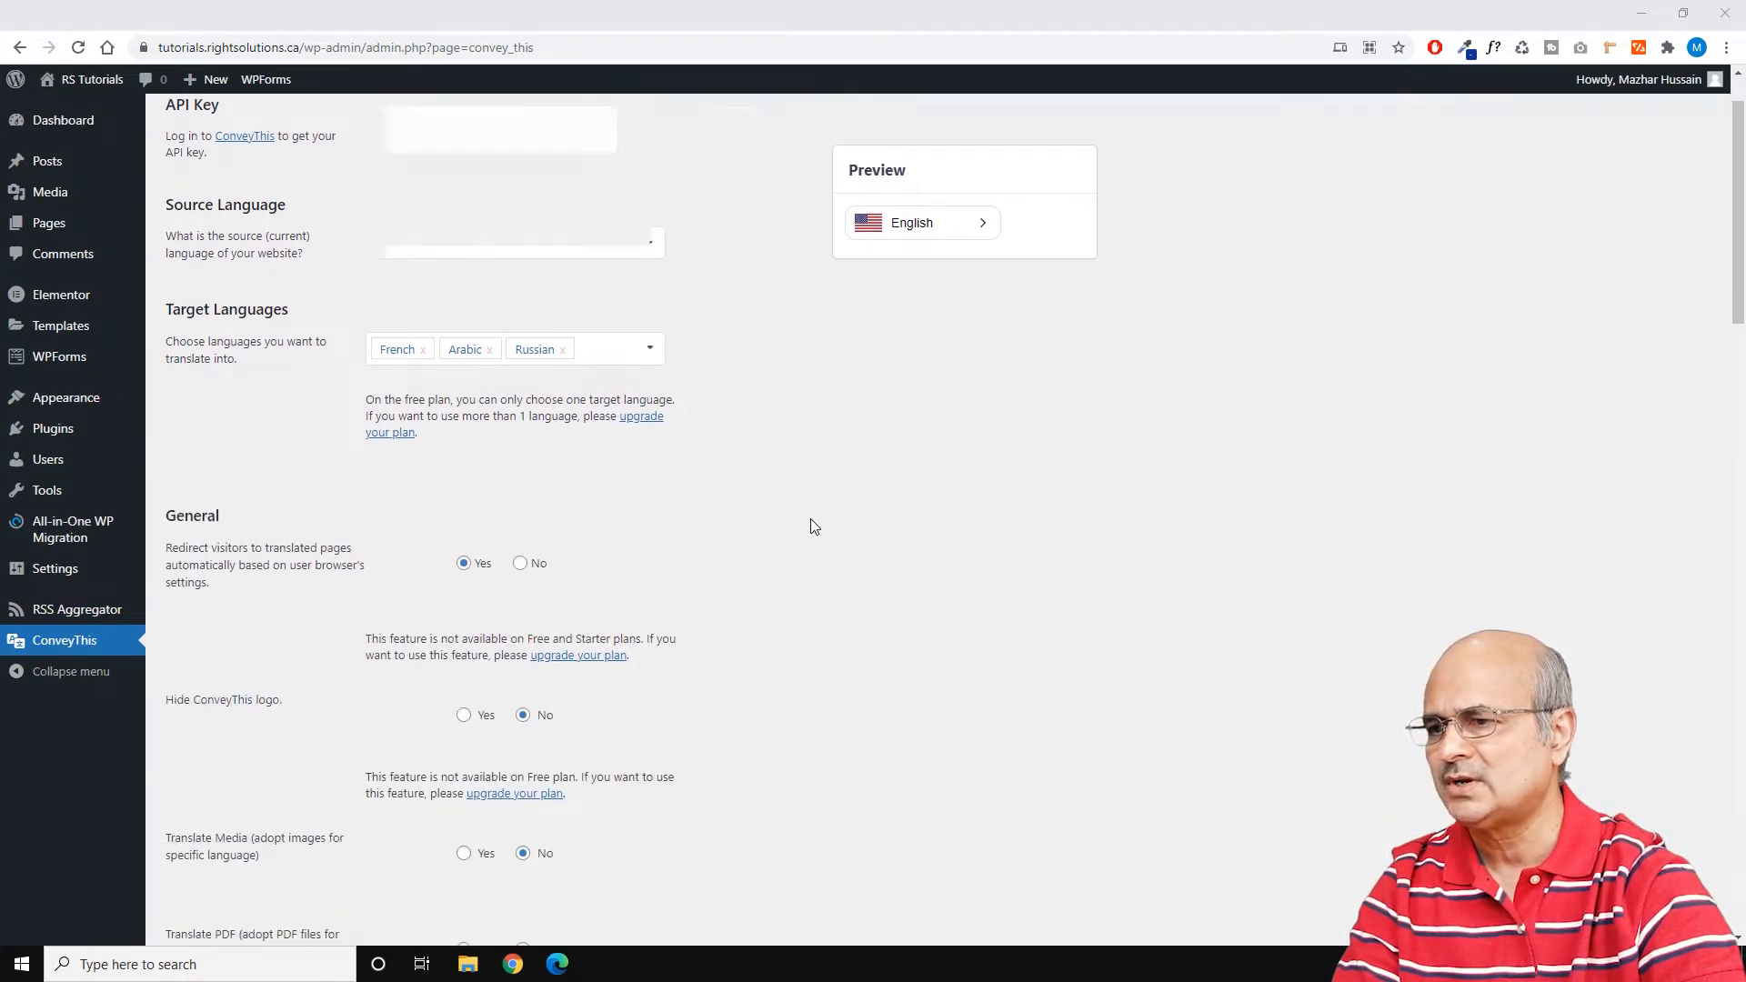
scroll(815, 526, down, 2)
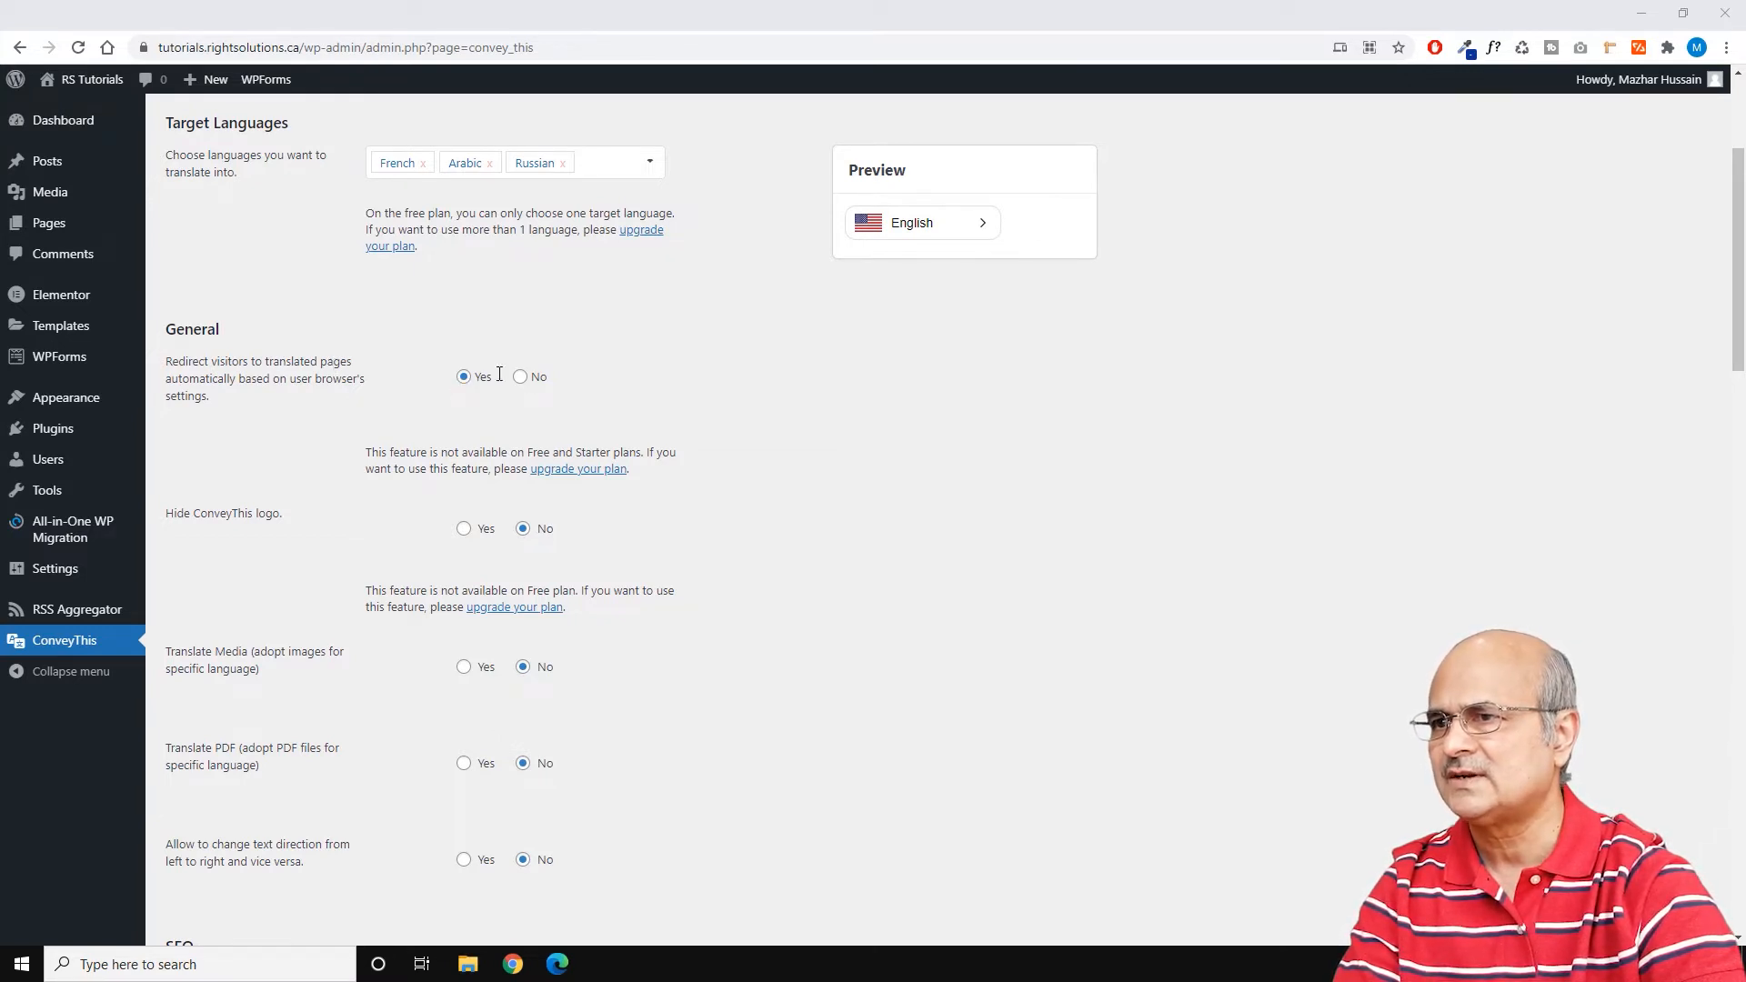
scroll(230, 416, down, 1)
scroll(230, 415, down, 3)
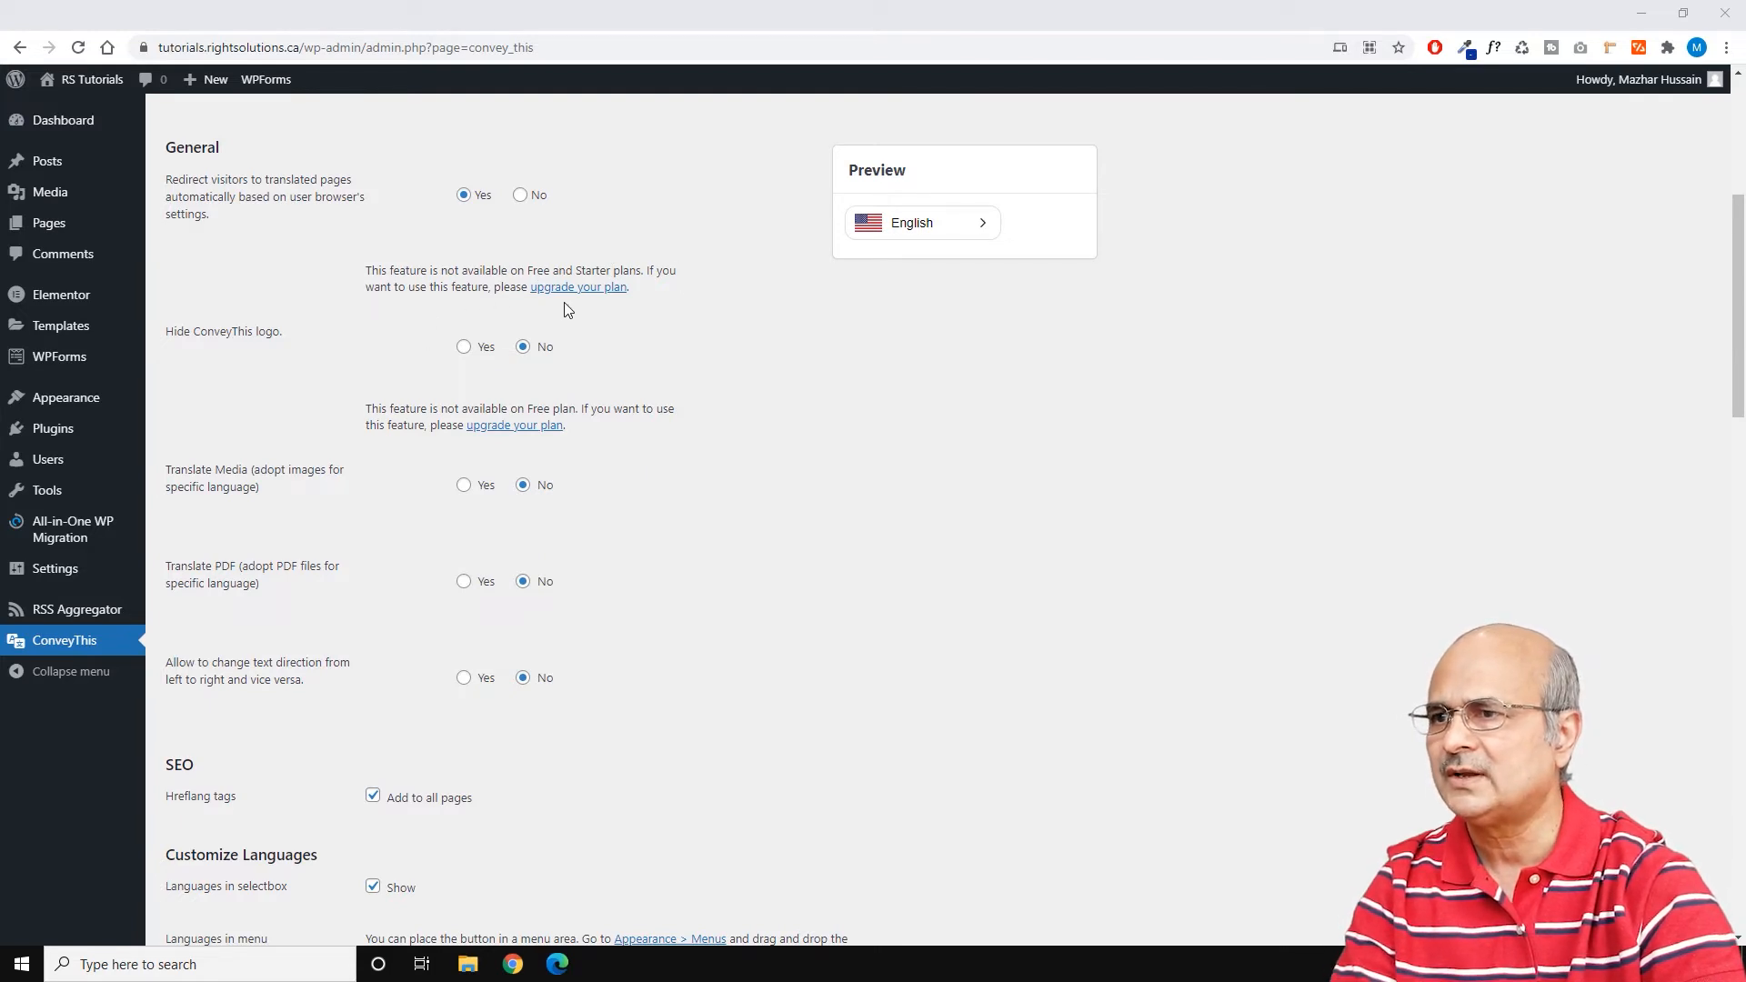
scroll(307, 445, down, 1)
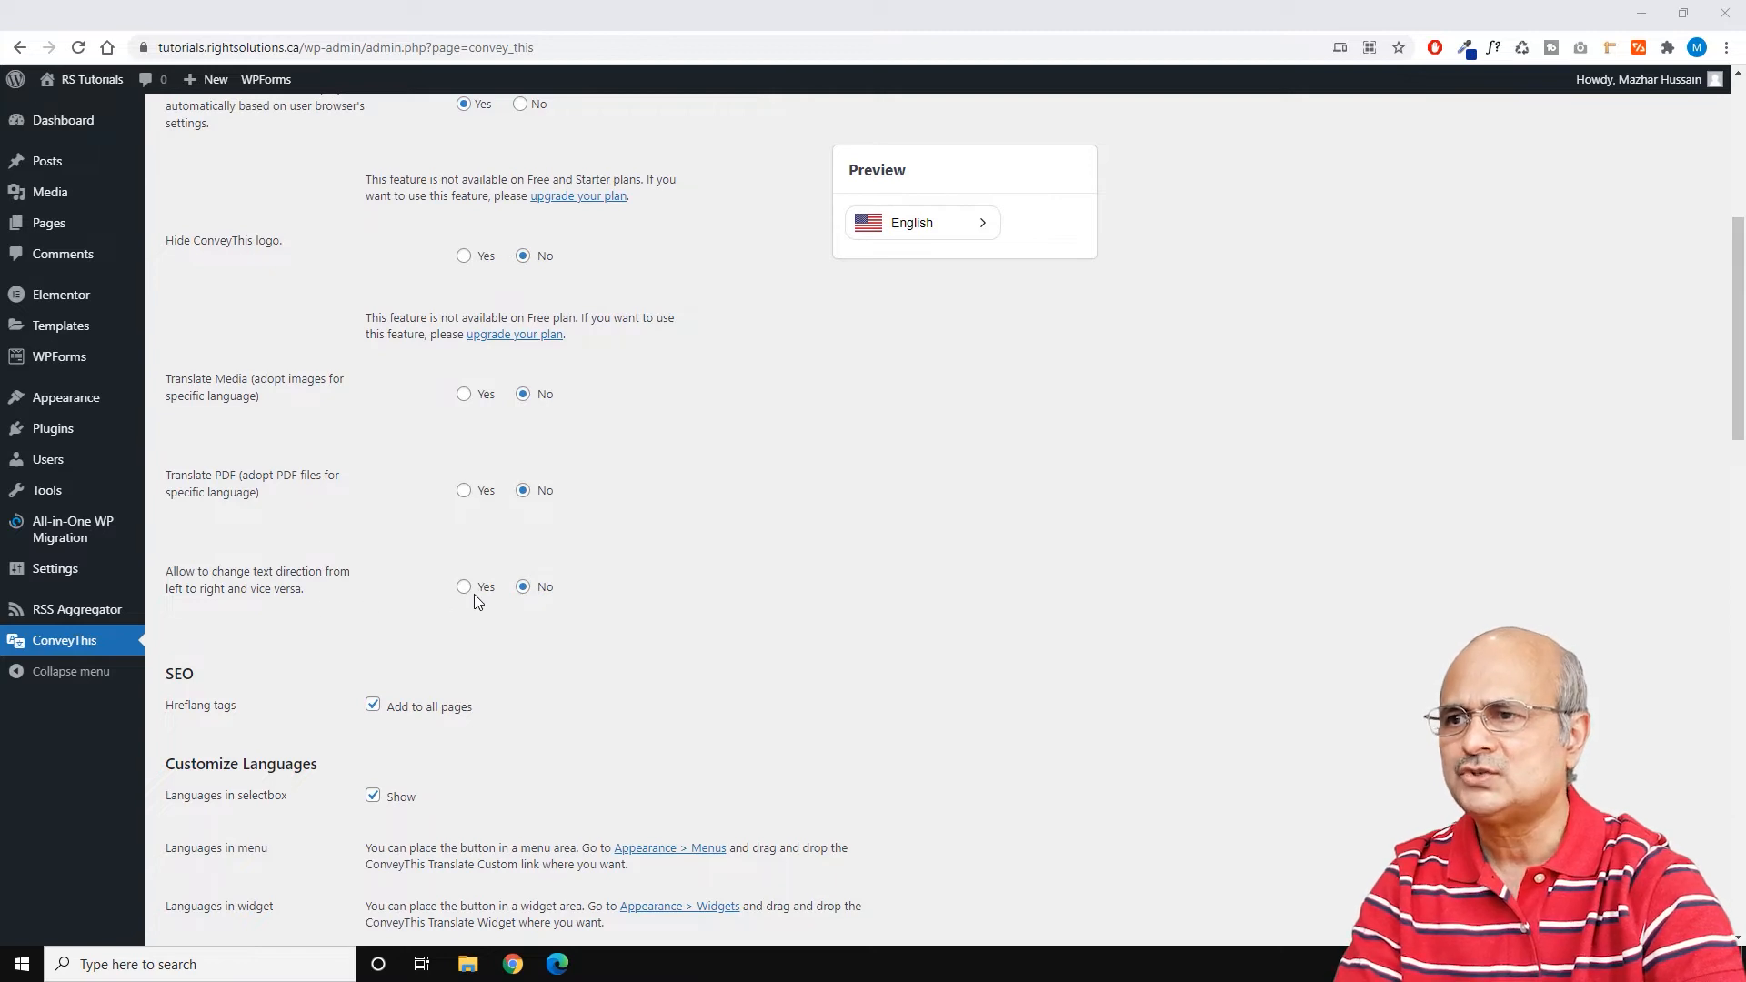
scroll(718, 648, down, 3)
scroll(699, 591, down, 1)
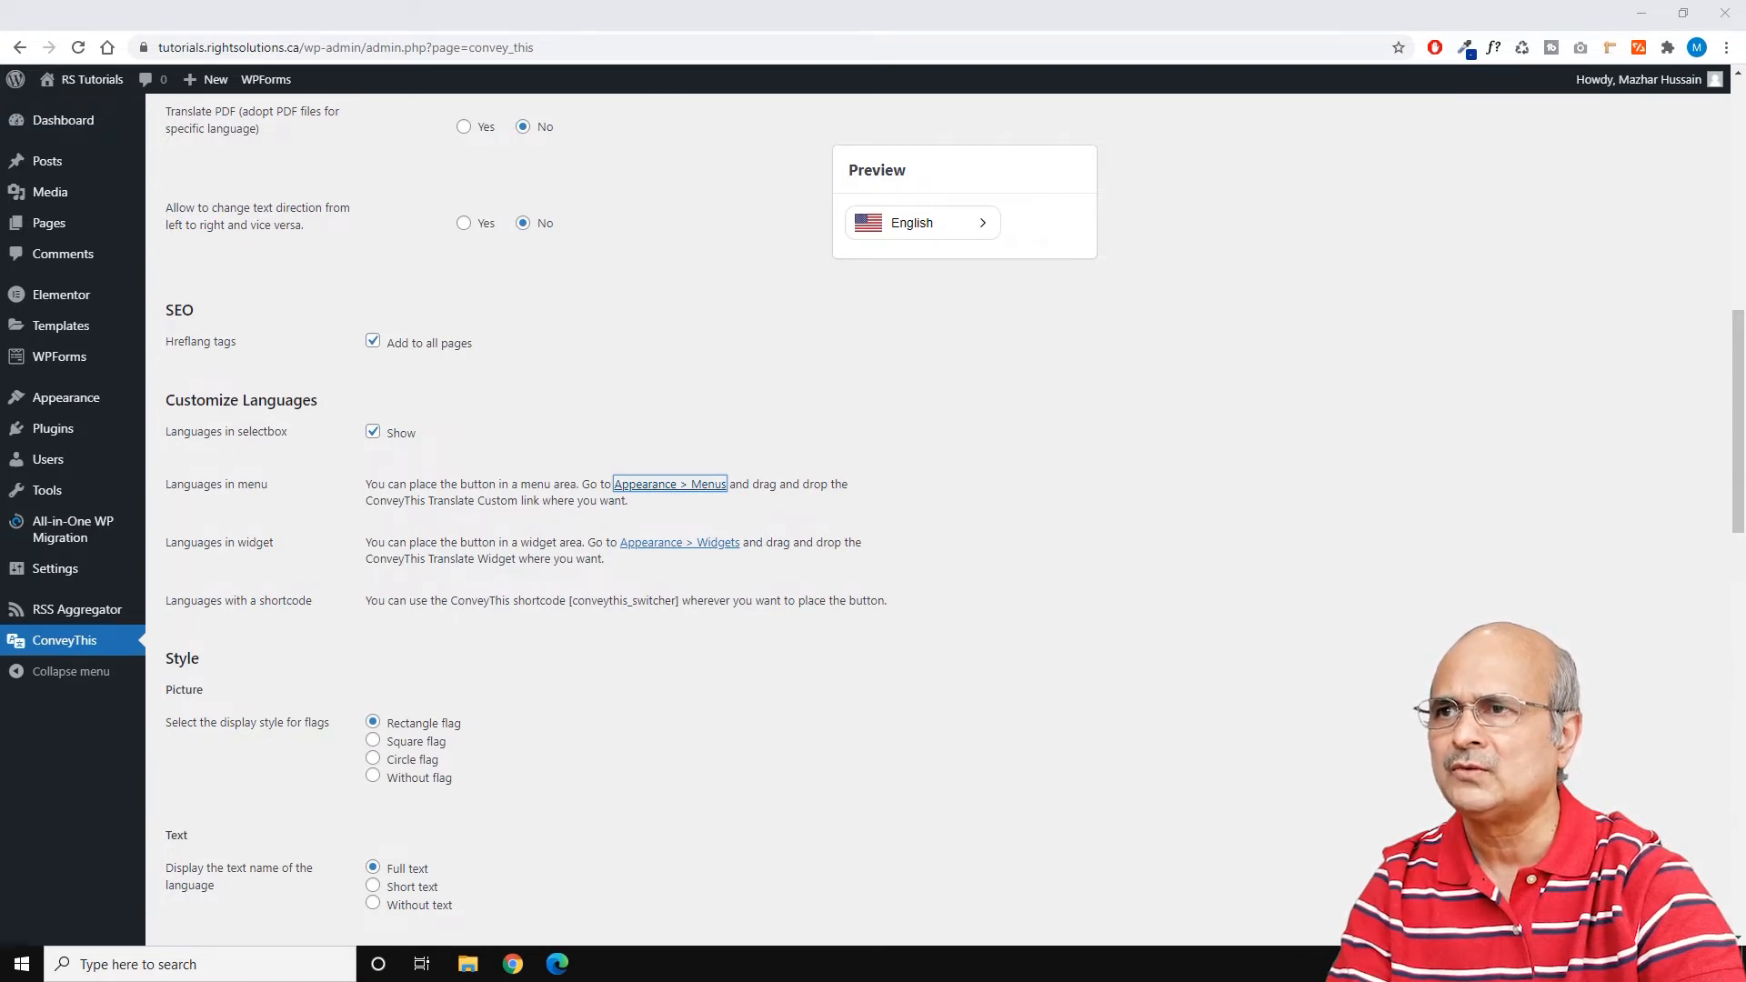
Step: Examine the ConveyThis item available on the WordPress Menus page and return to the plugin configuration
key(ctrl+Tab)
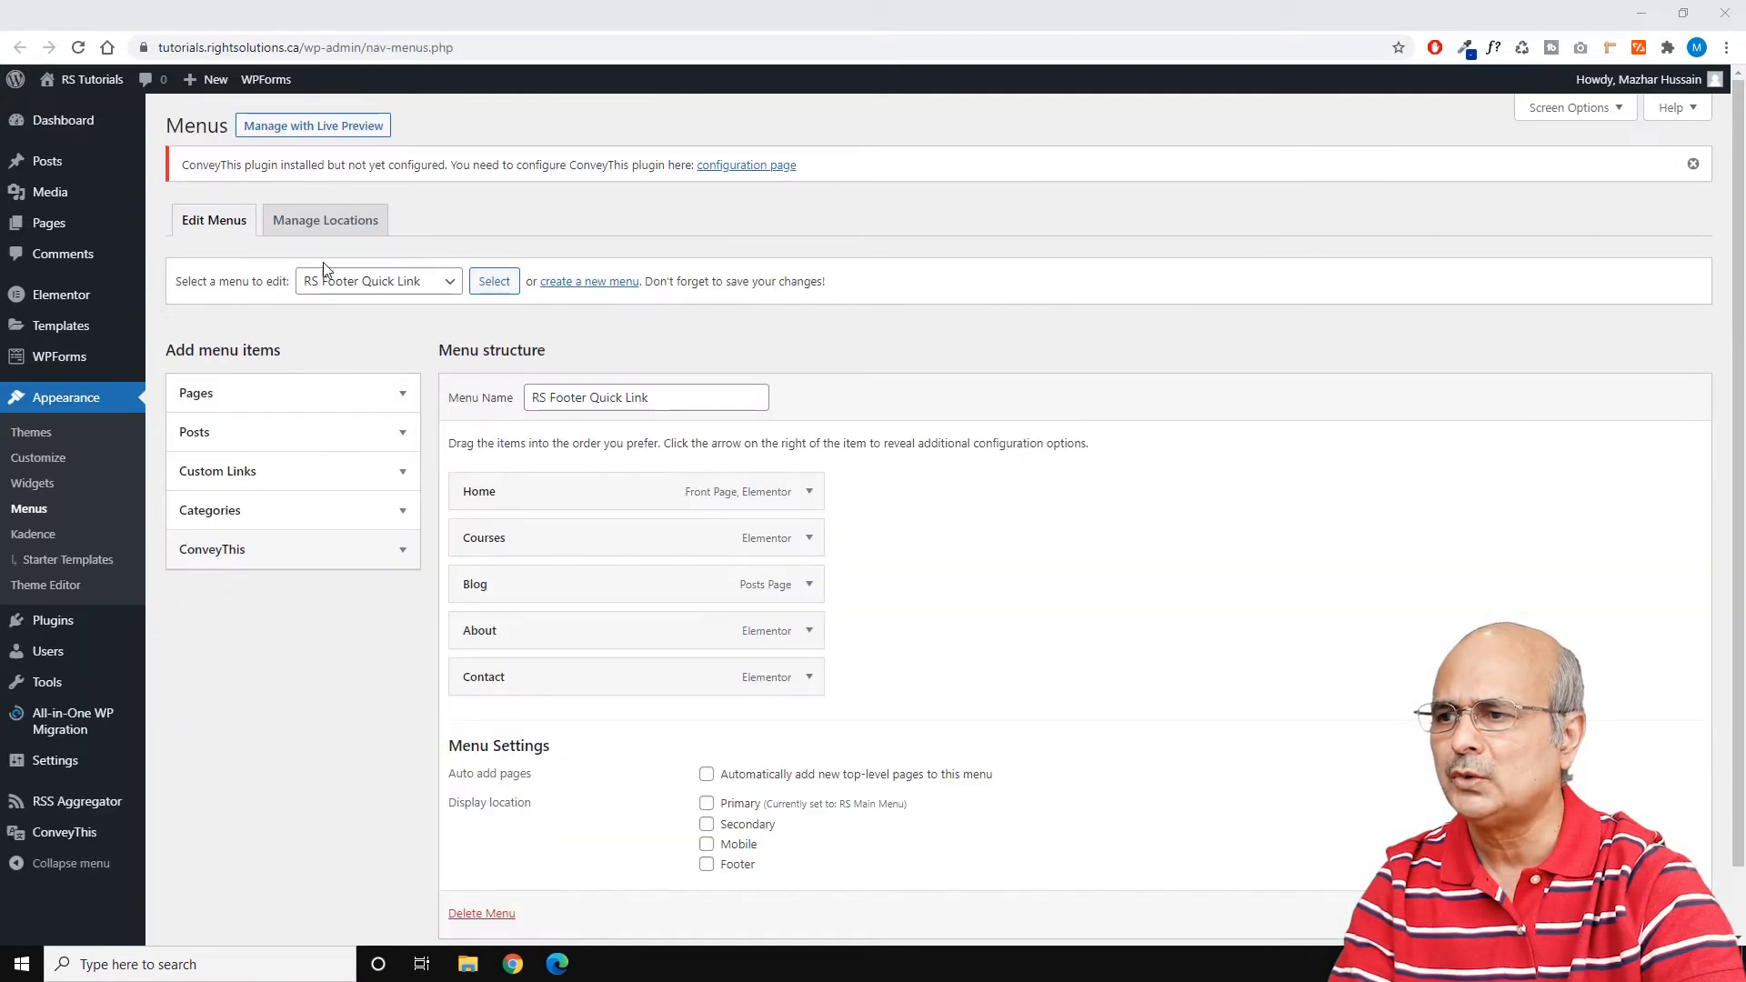
click(400, 551)
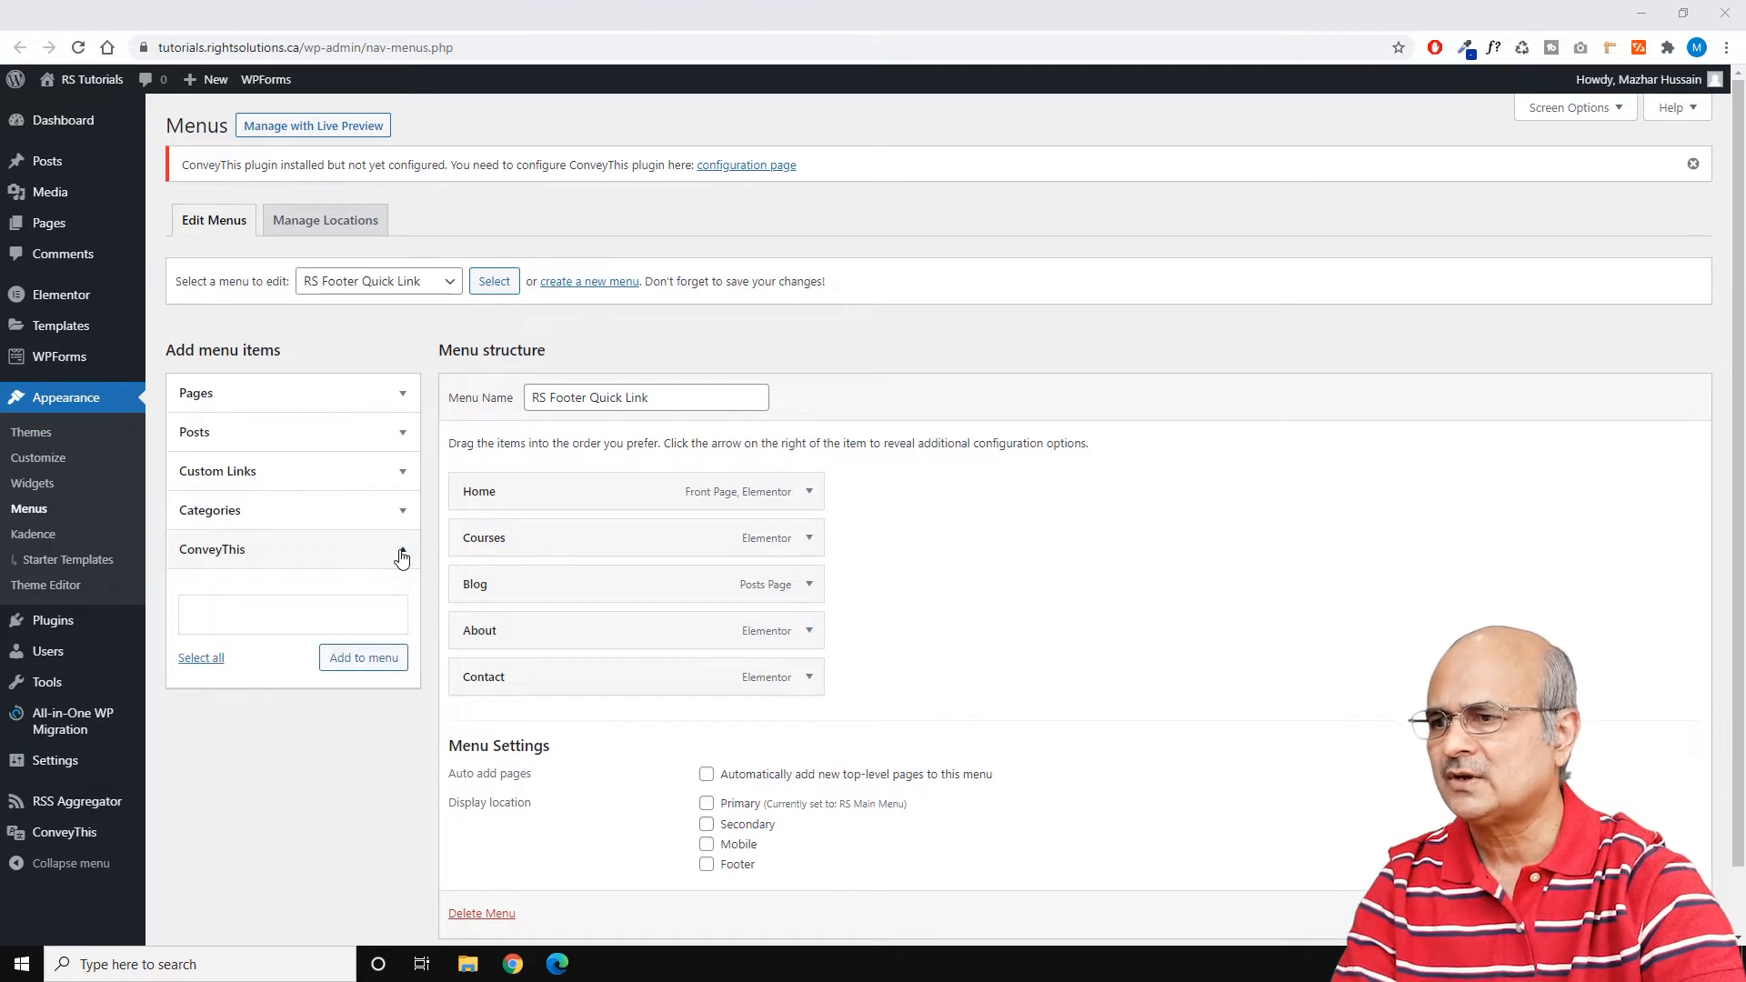
click(248, 557)
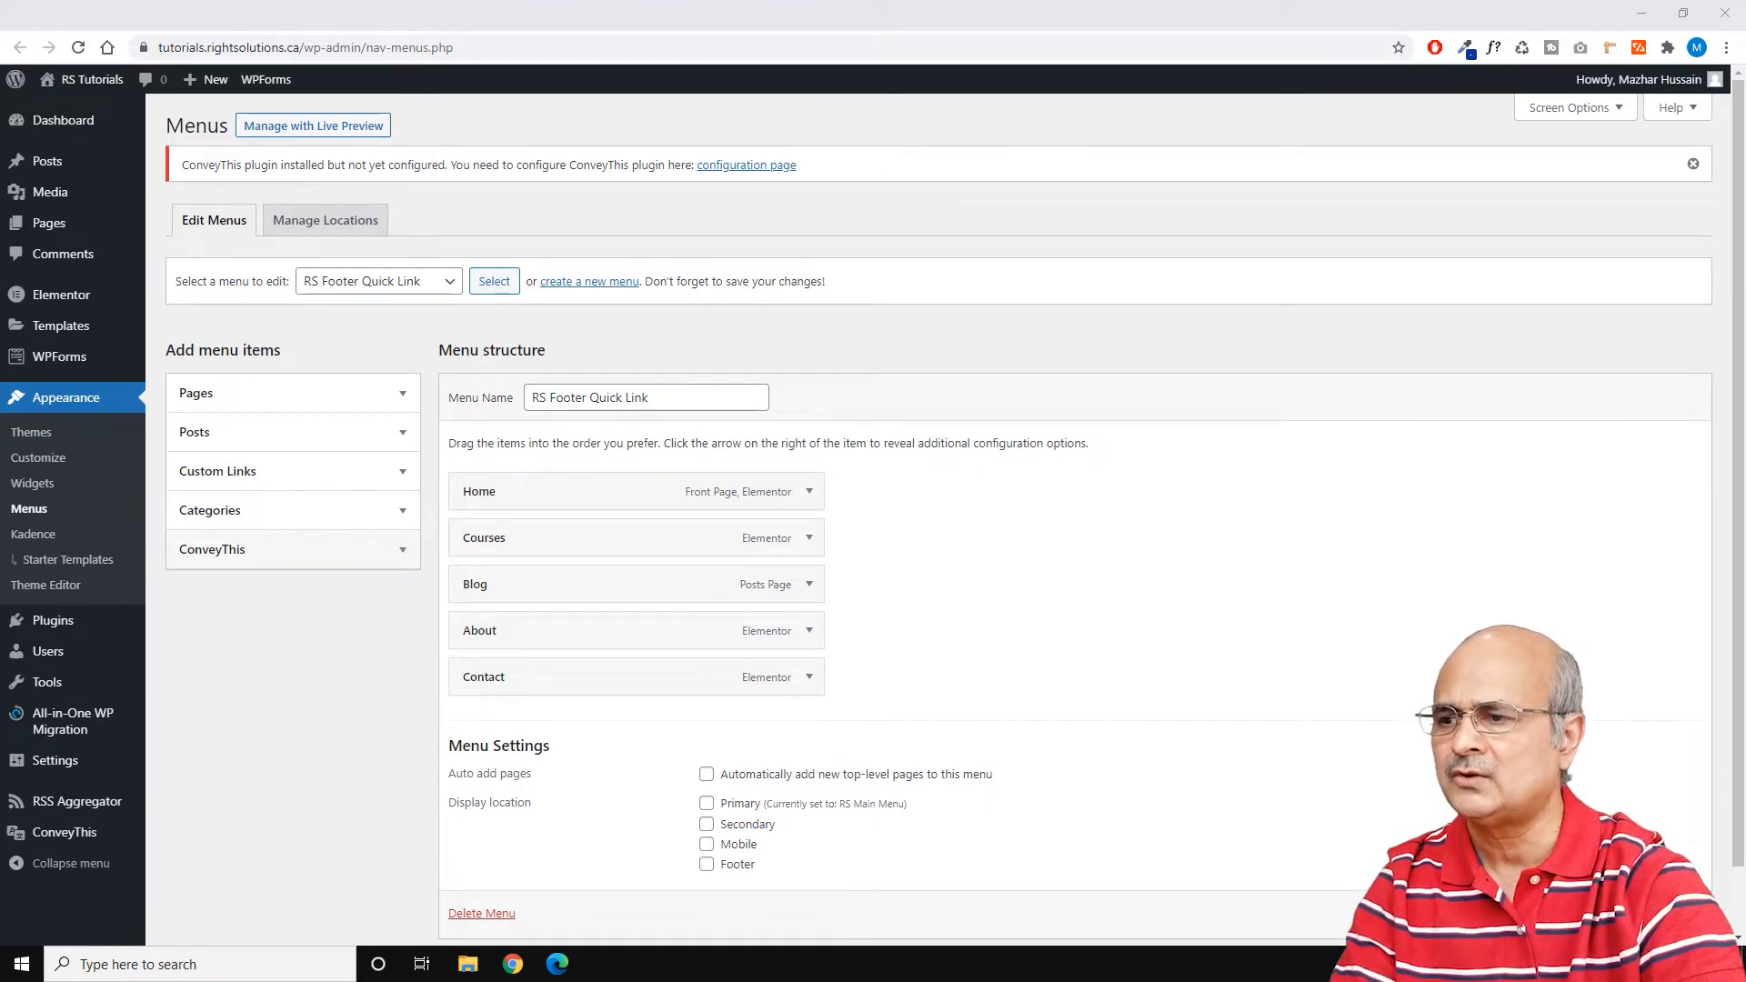
key(alt+Left)
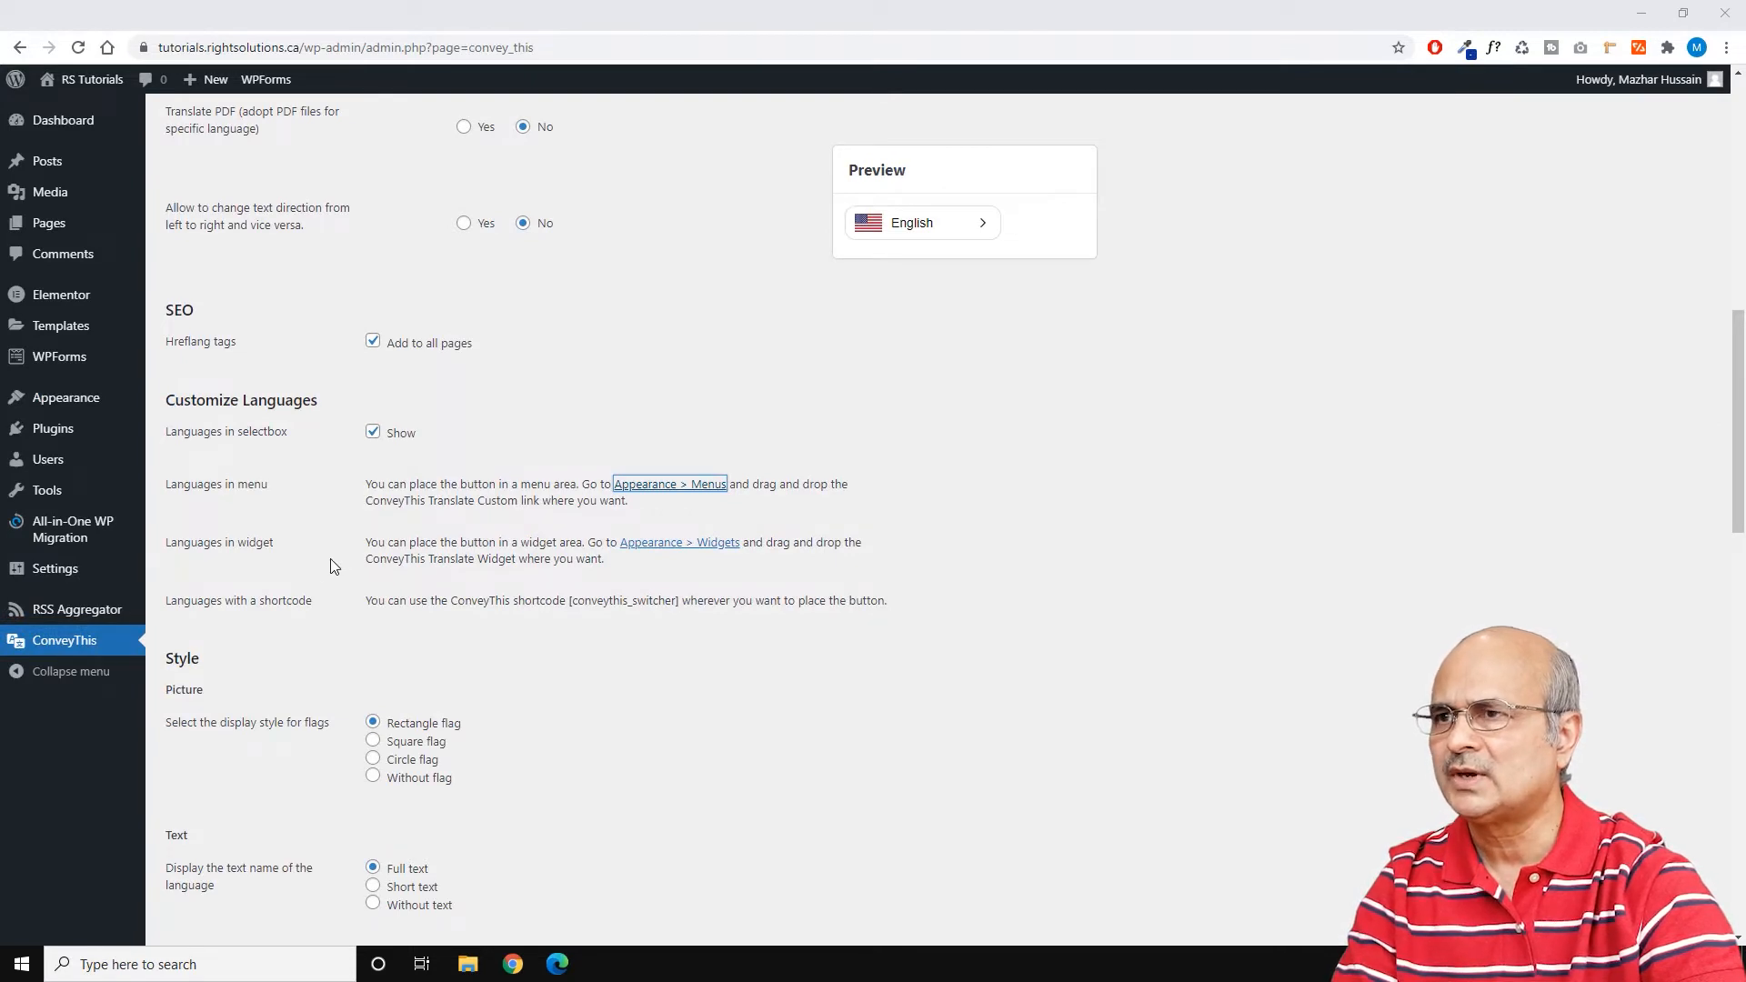
Step: Examine the ConveyThis widget and its possible sidebar and footer placements on the Widgets page, and return to the plugin configuration
click(673, 543)
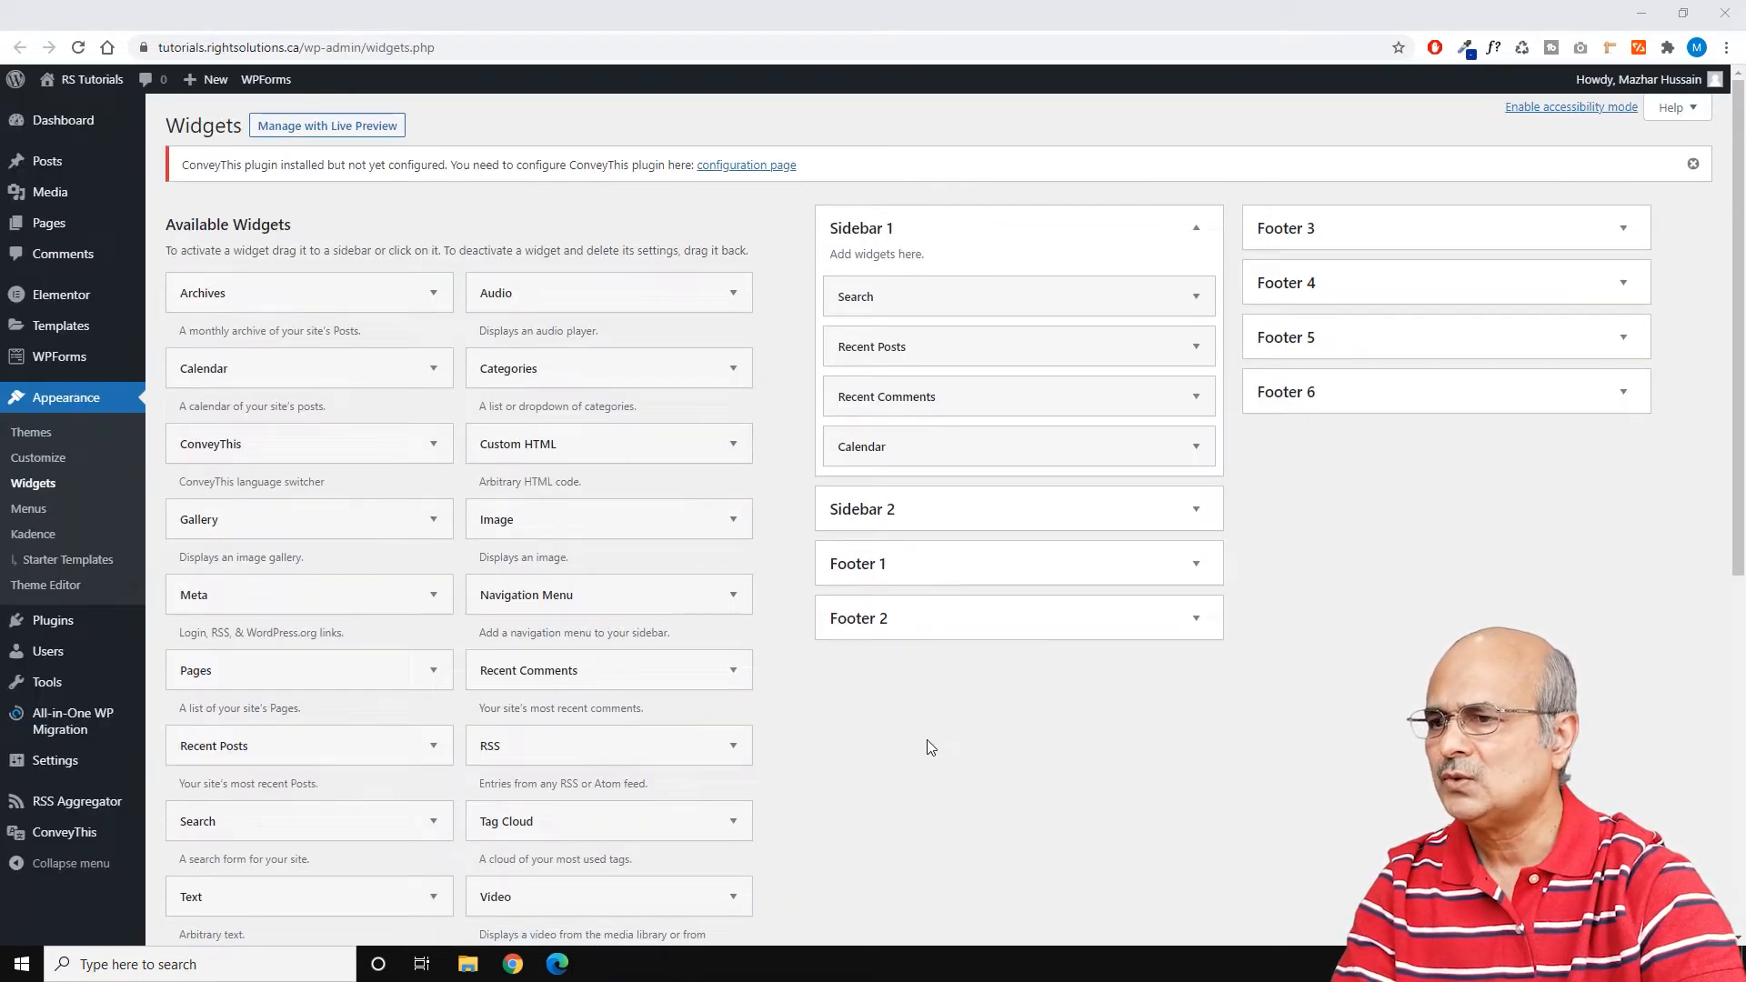
scroll(928, 748, down, 2)
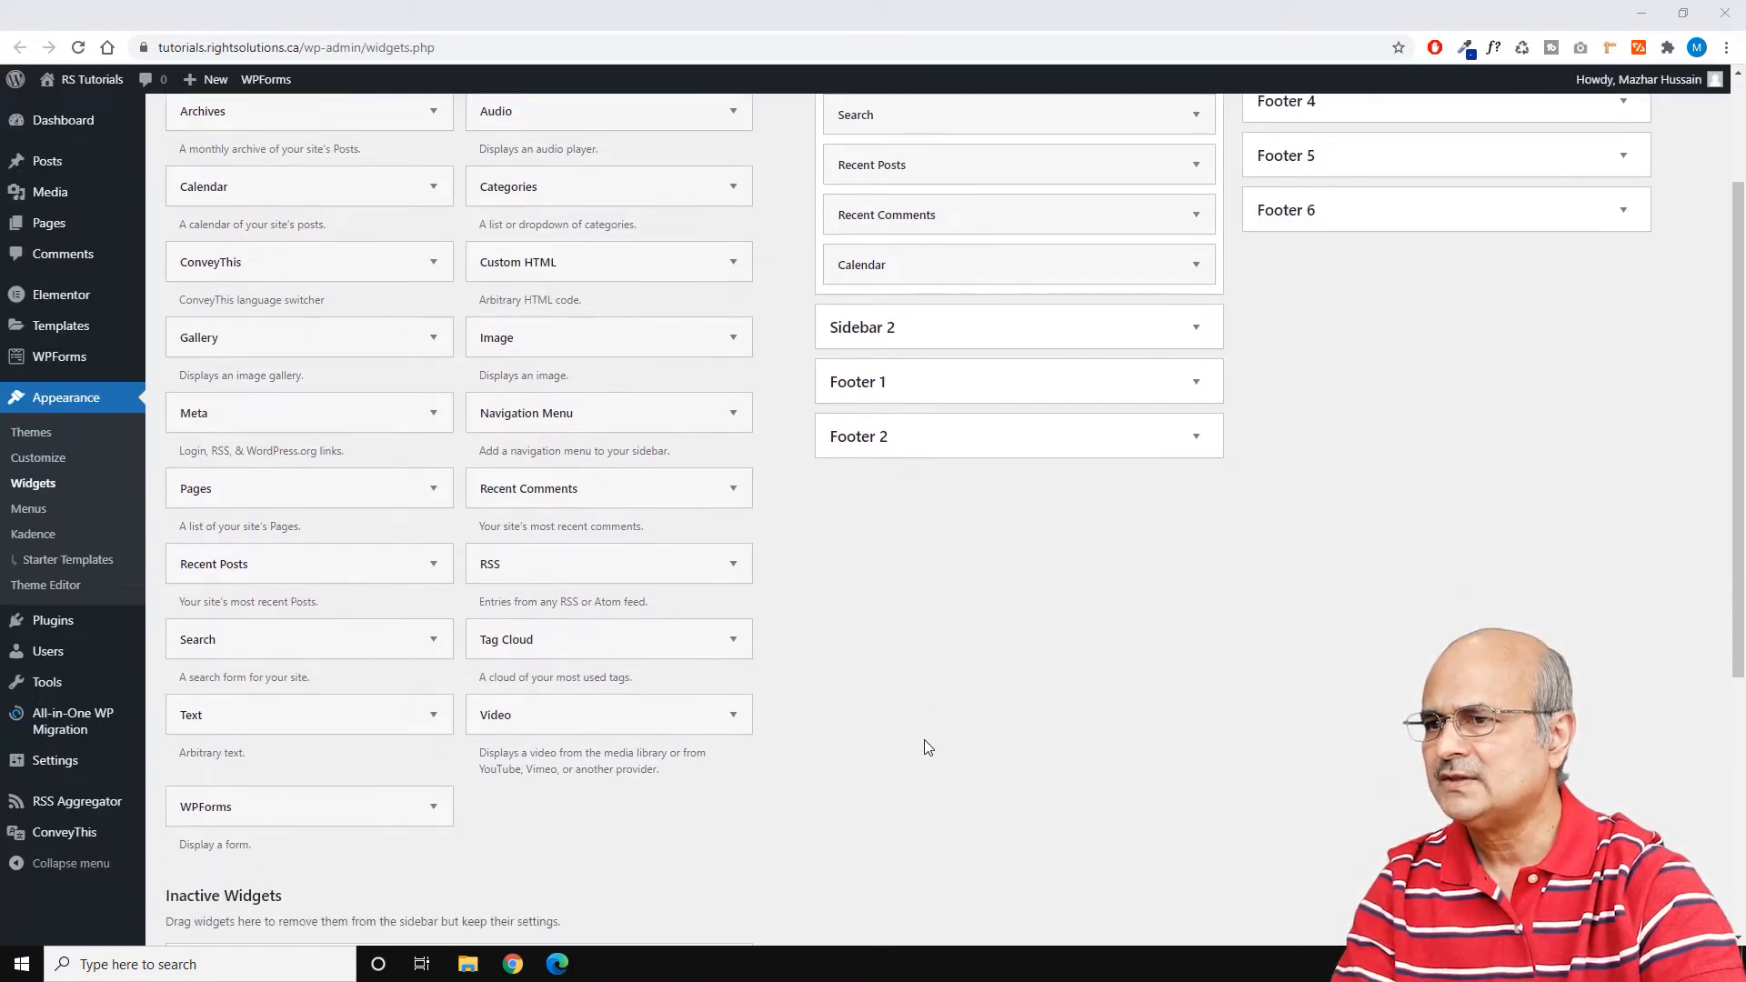
scroll(924, 748, up, 1)
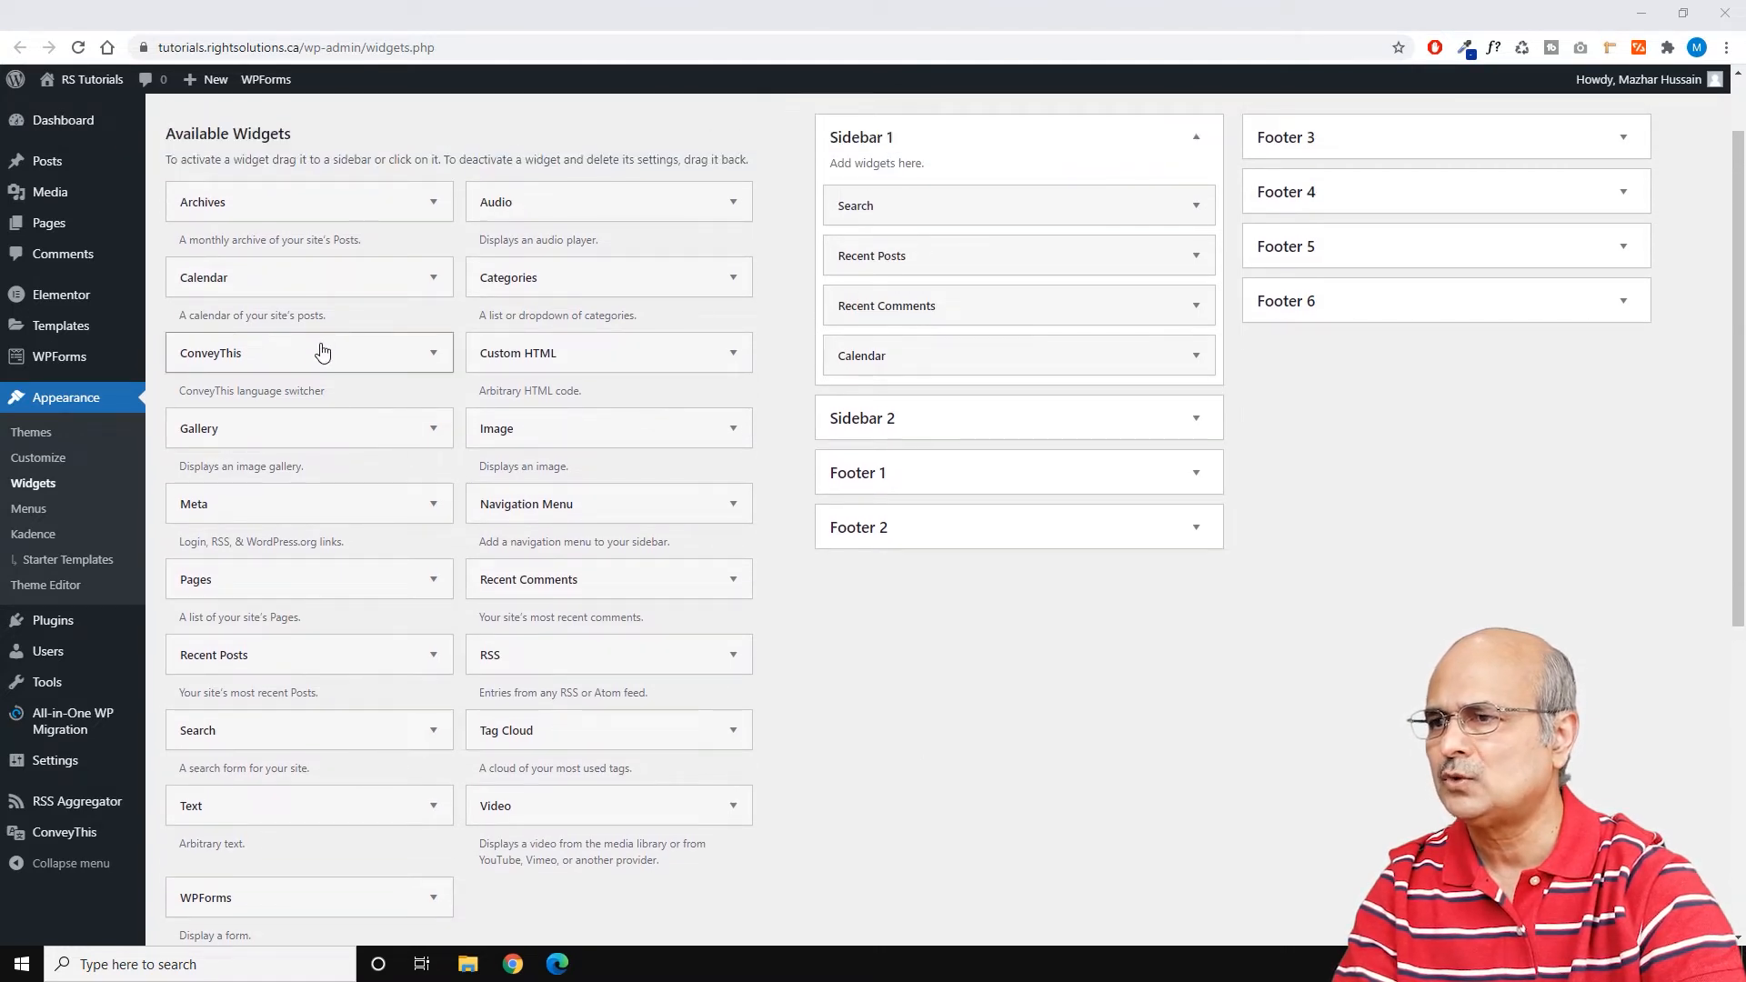
click(431, 354)
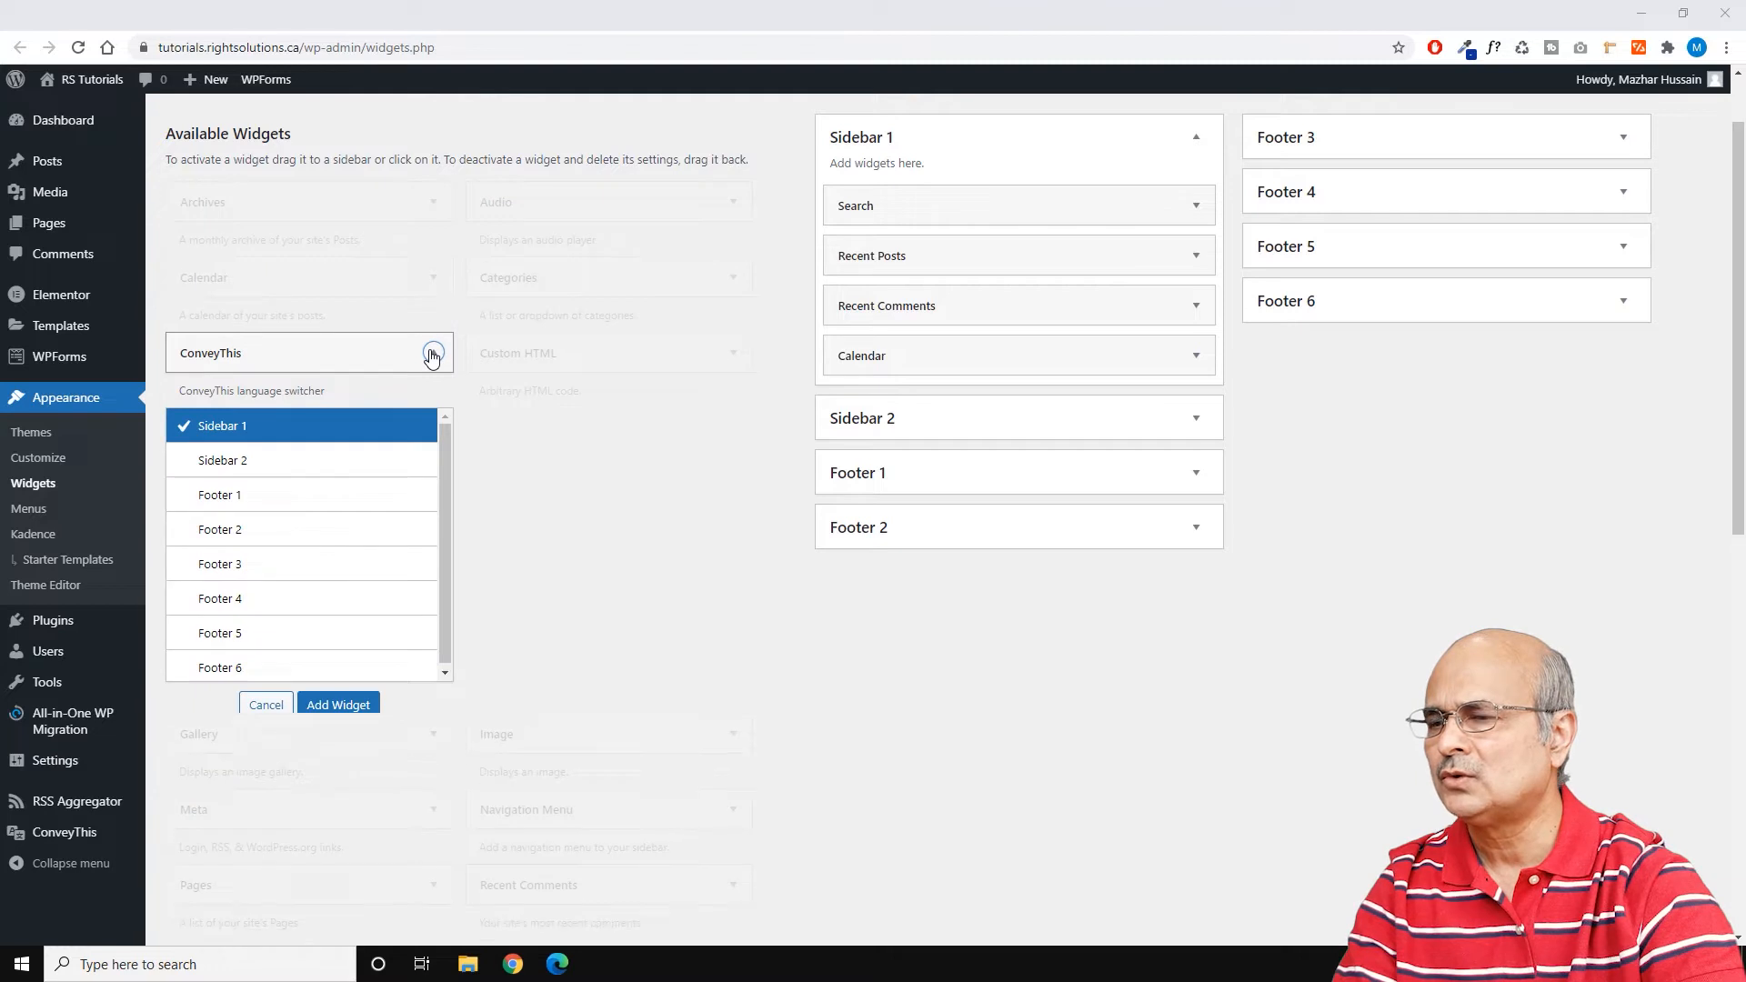
click(431, 354)
drag(346, 353, 331, 431)
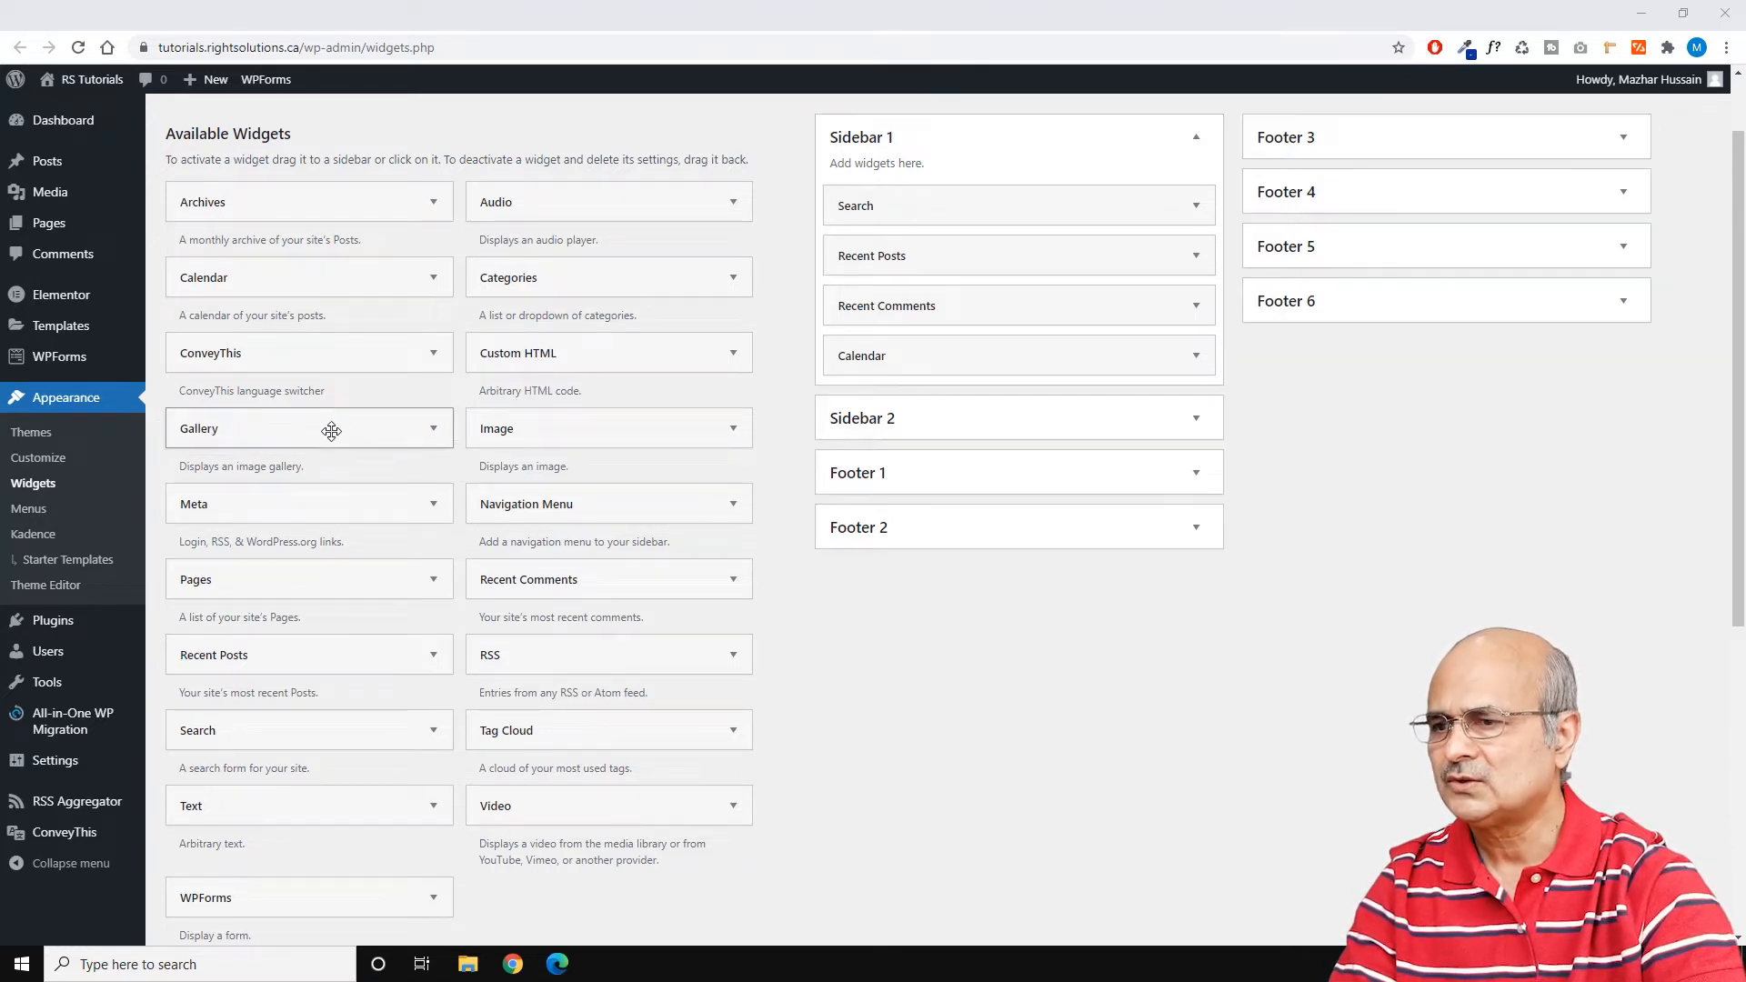
click(20, 47)
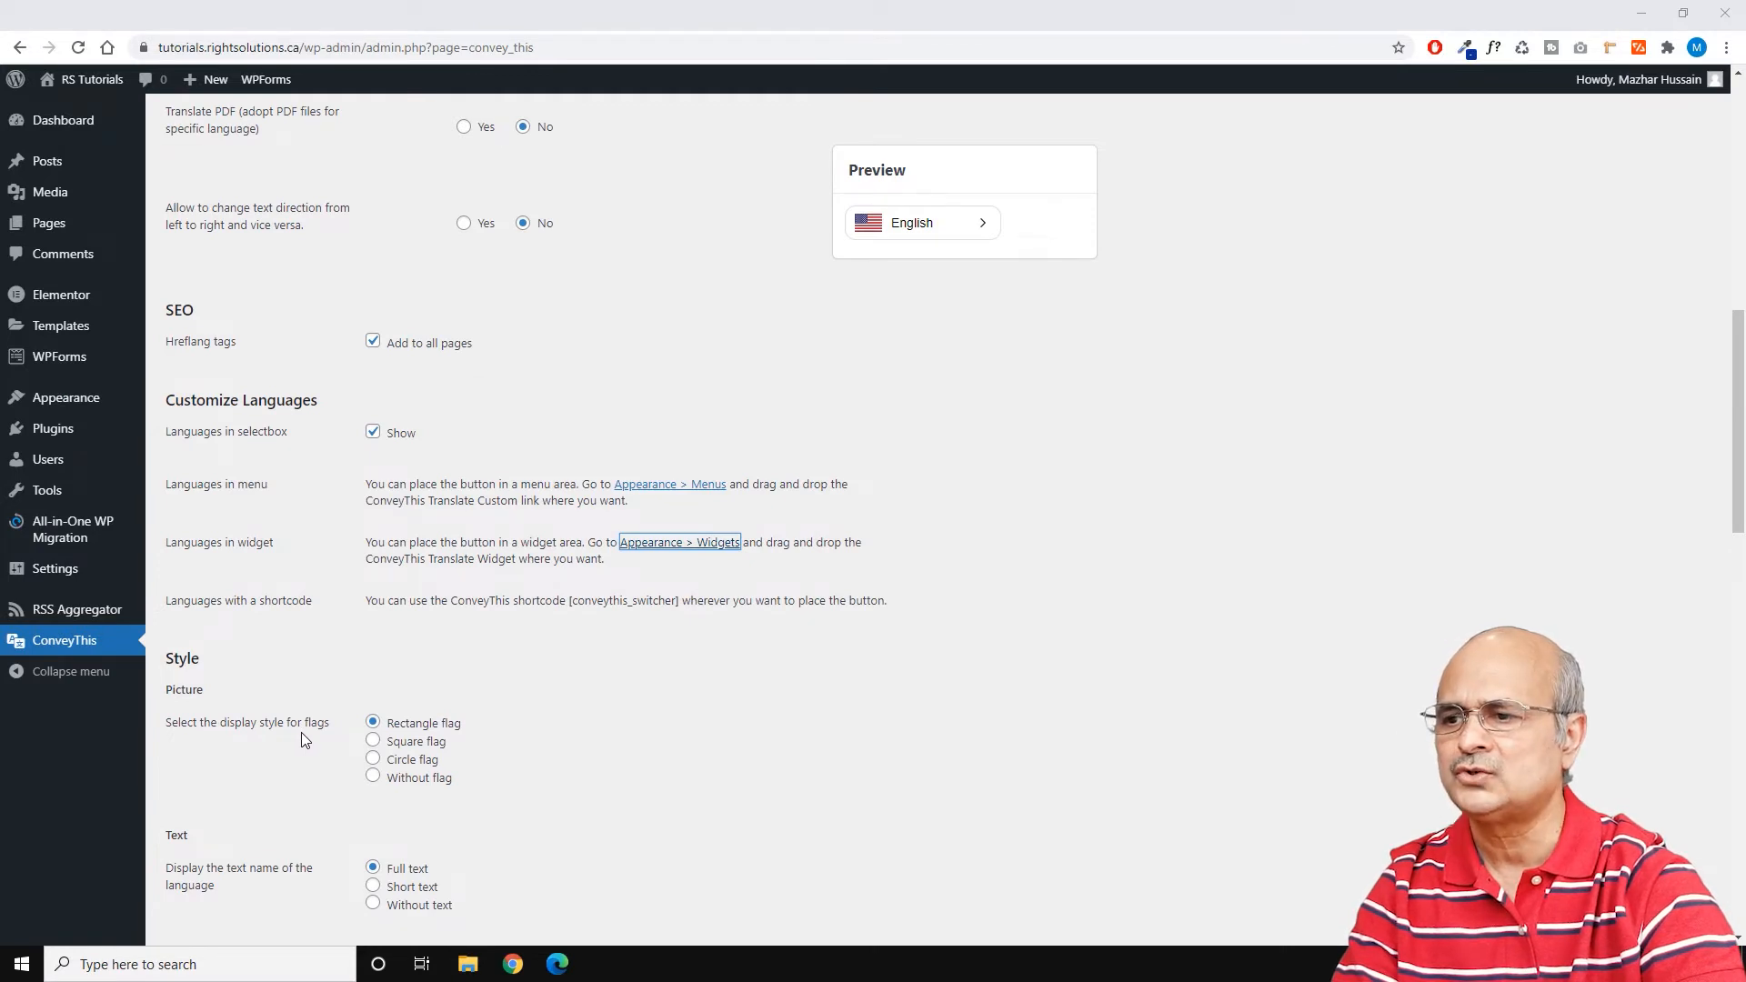
Step: Try the Square flag, Circle flag and Without flag display styles and return to Rectangle flag
click(375, 741)
click(373, 759)
click(374, 778)
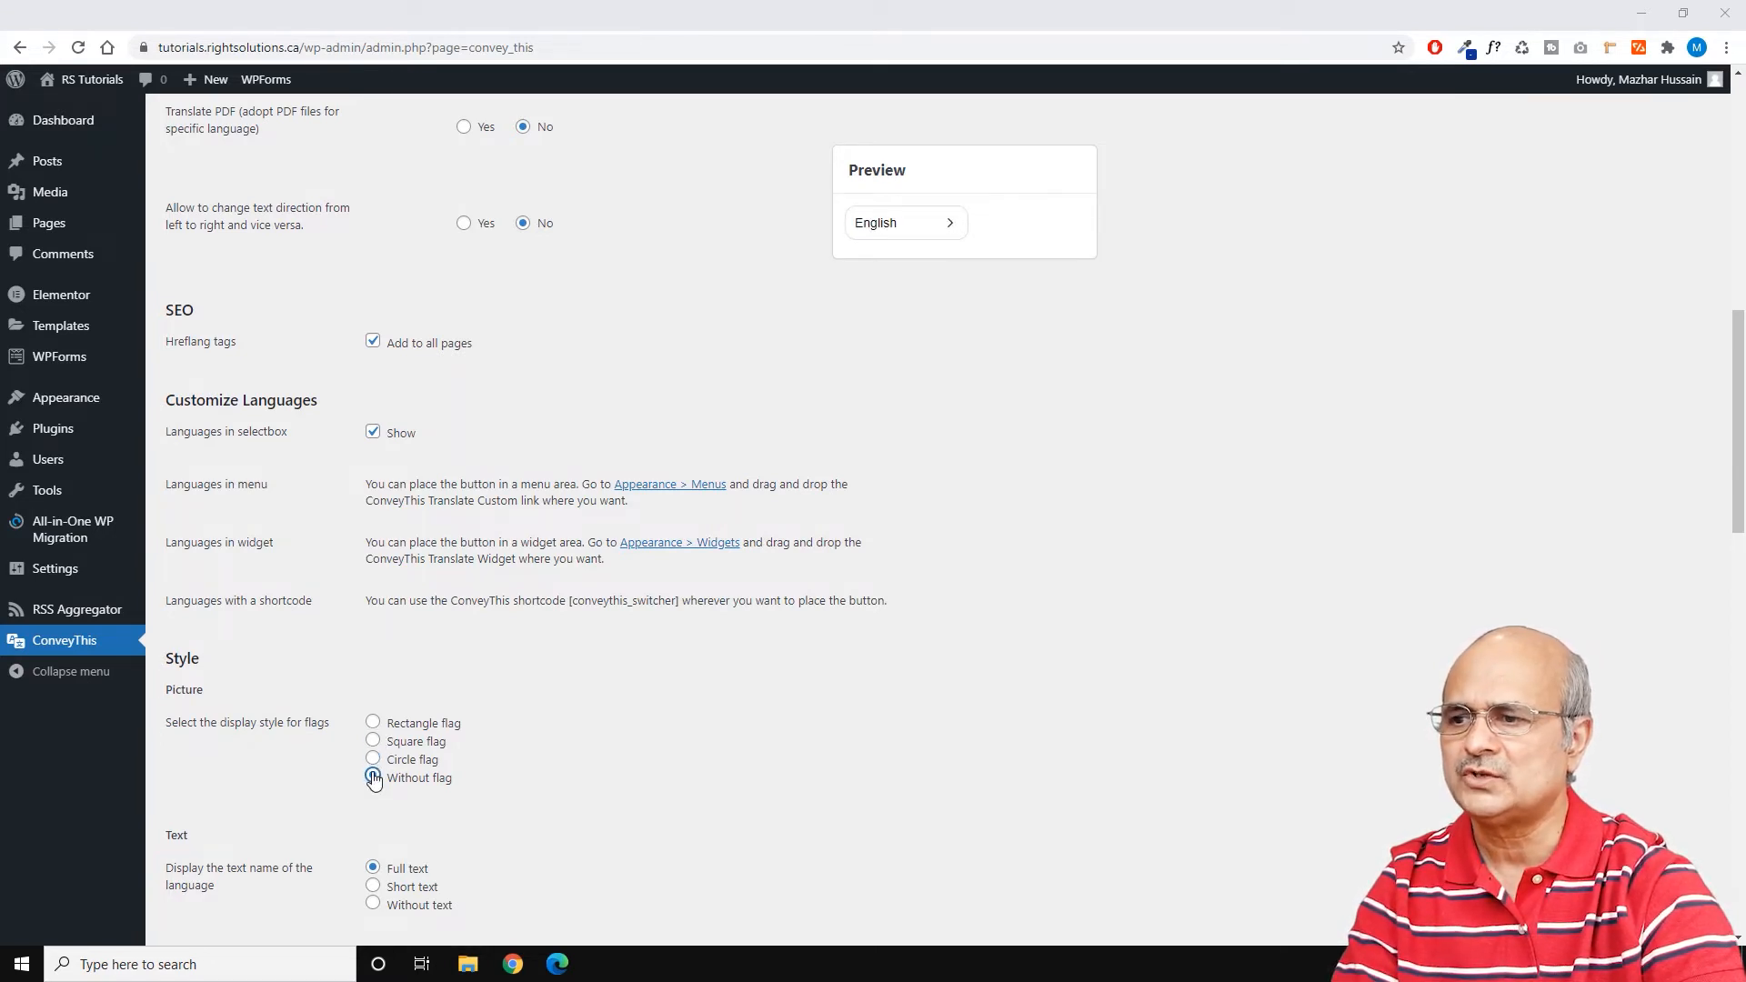
click(373, 723)
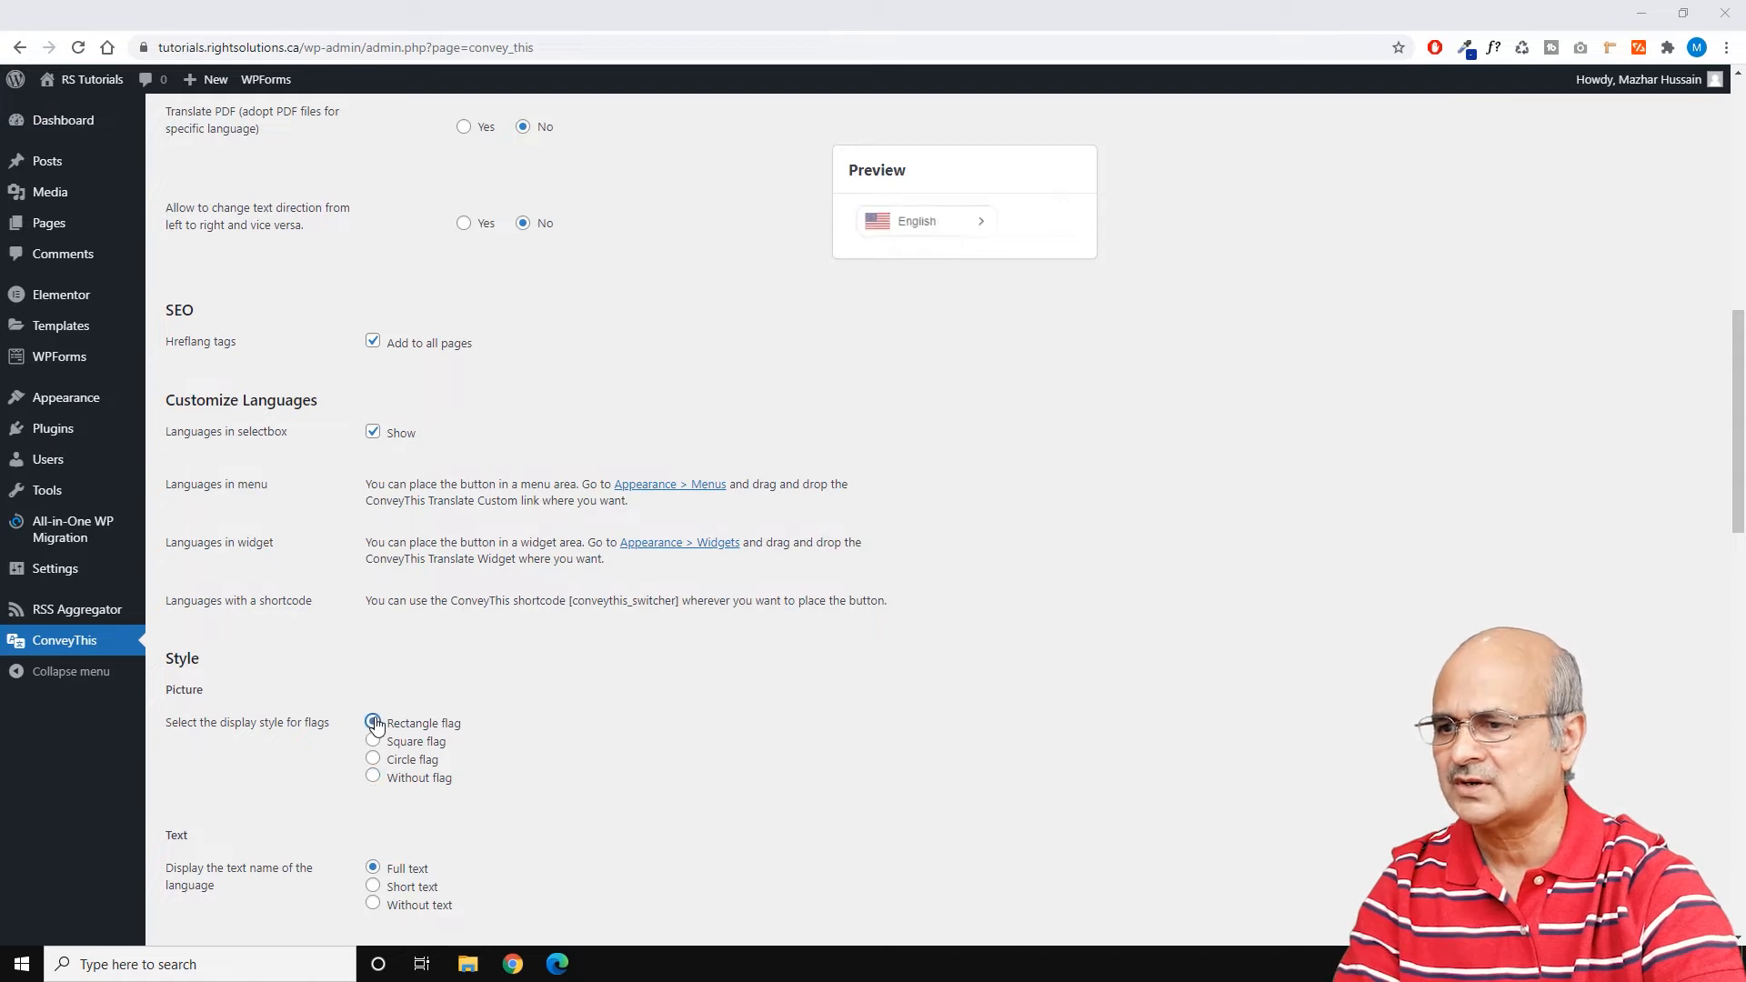
Step: Try the Short text and Without text options for the language name and return to Full text
scroll(621, 689, down, 1)
scroll(622, 689, down, 4)
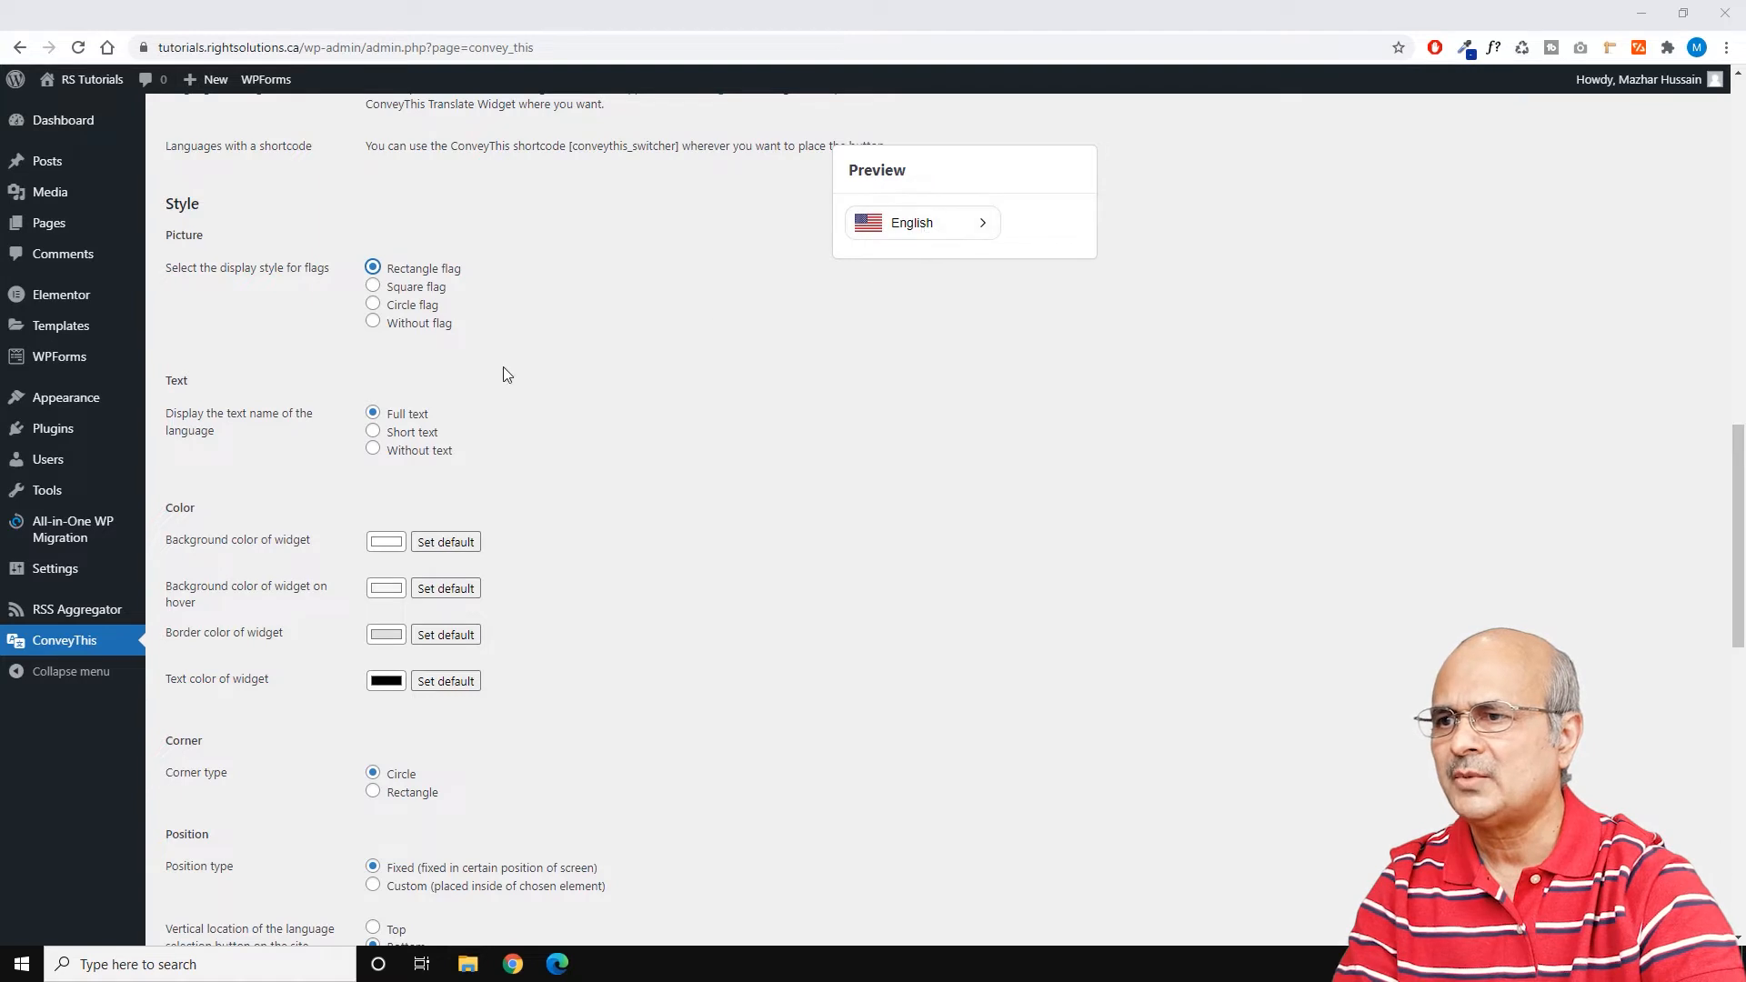
click(373, 431)
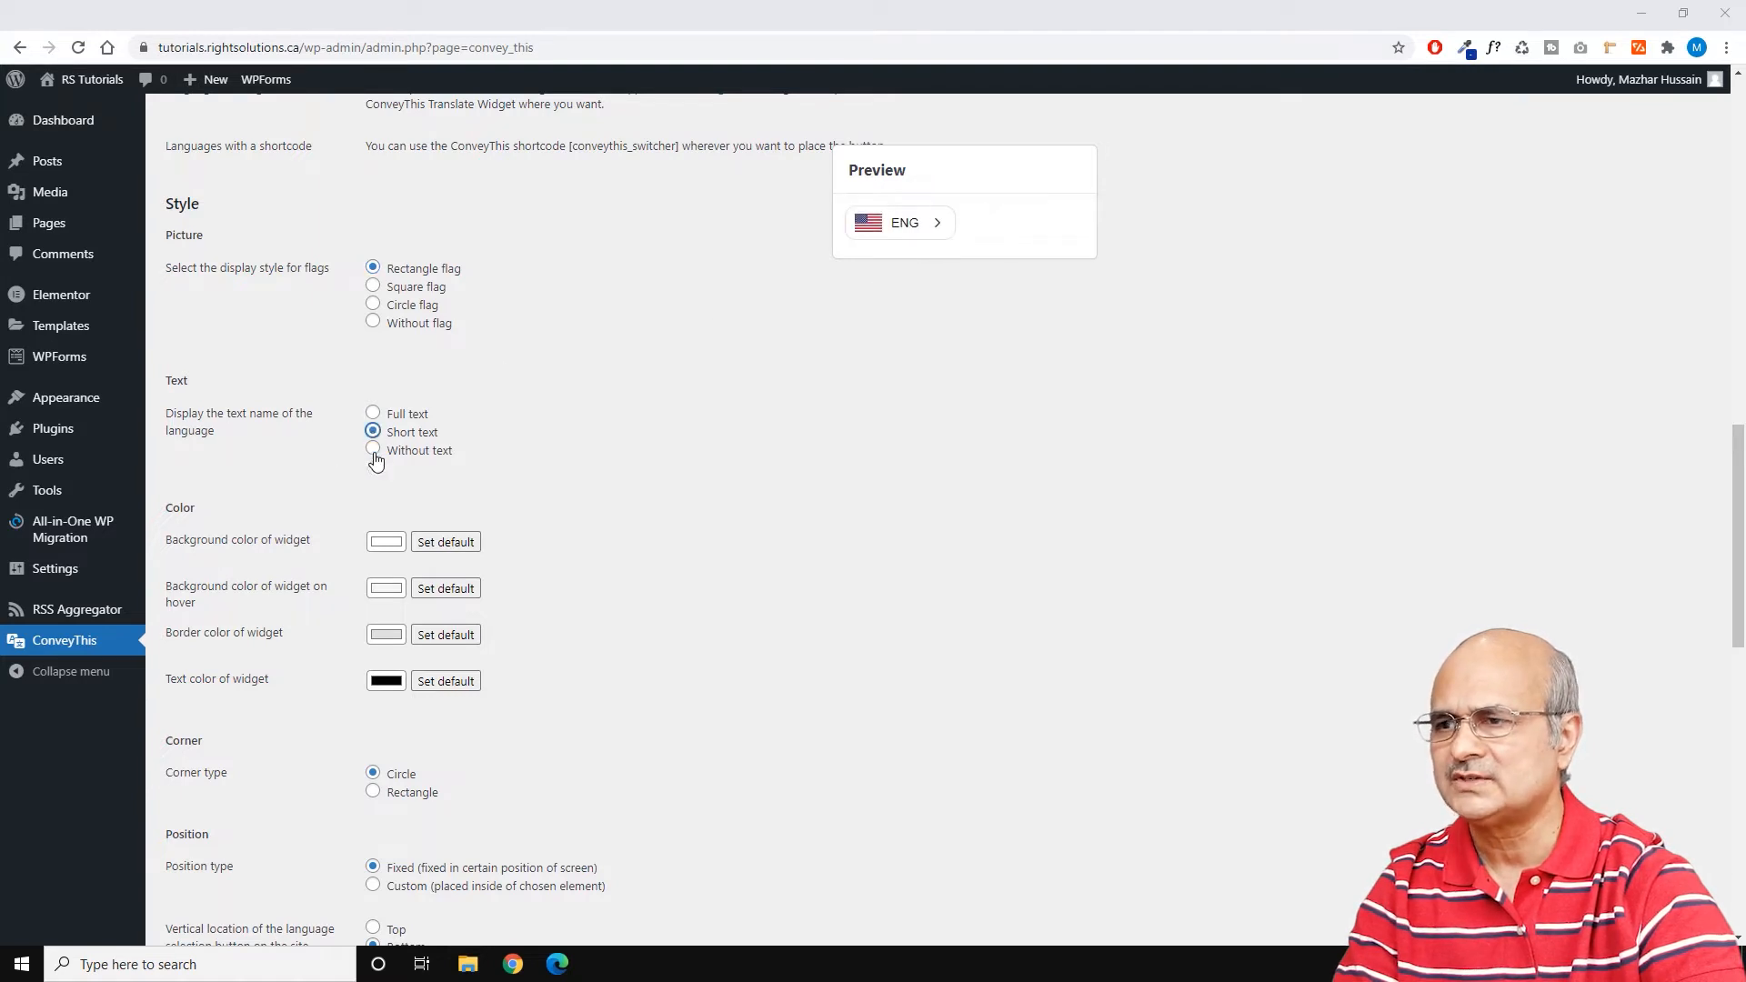
click(373, 450)
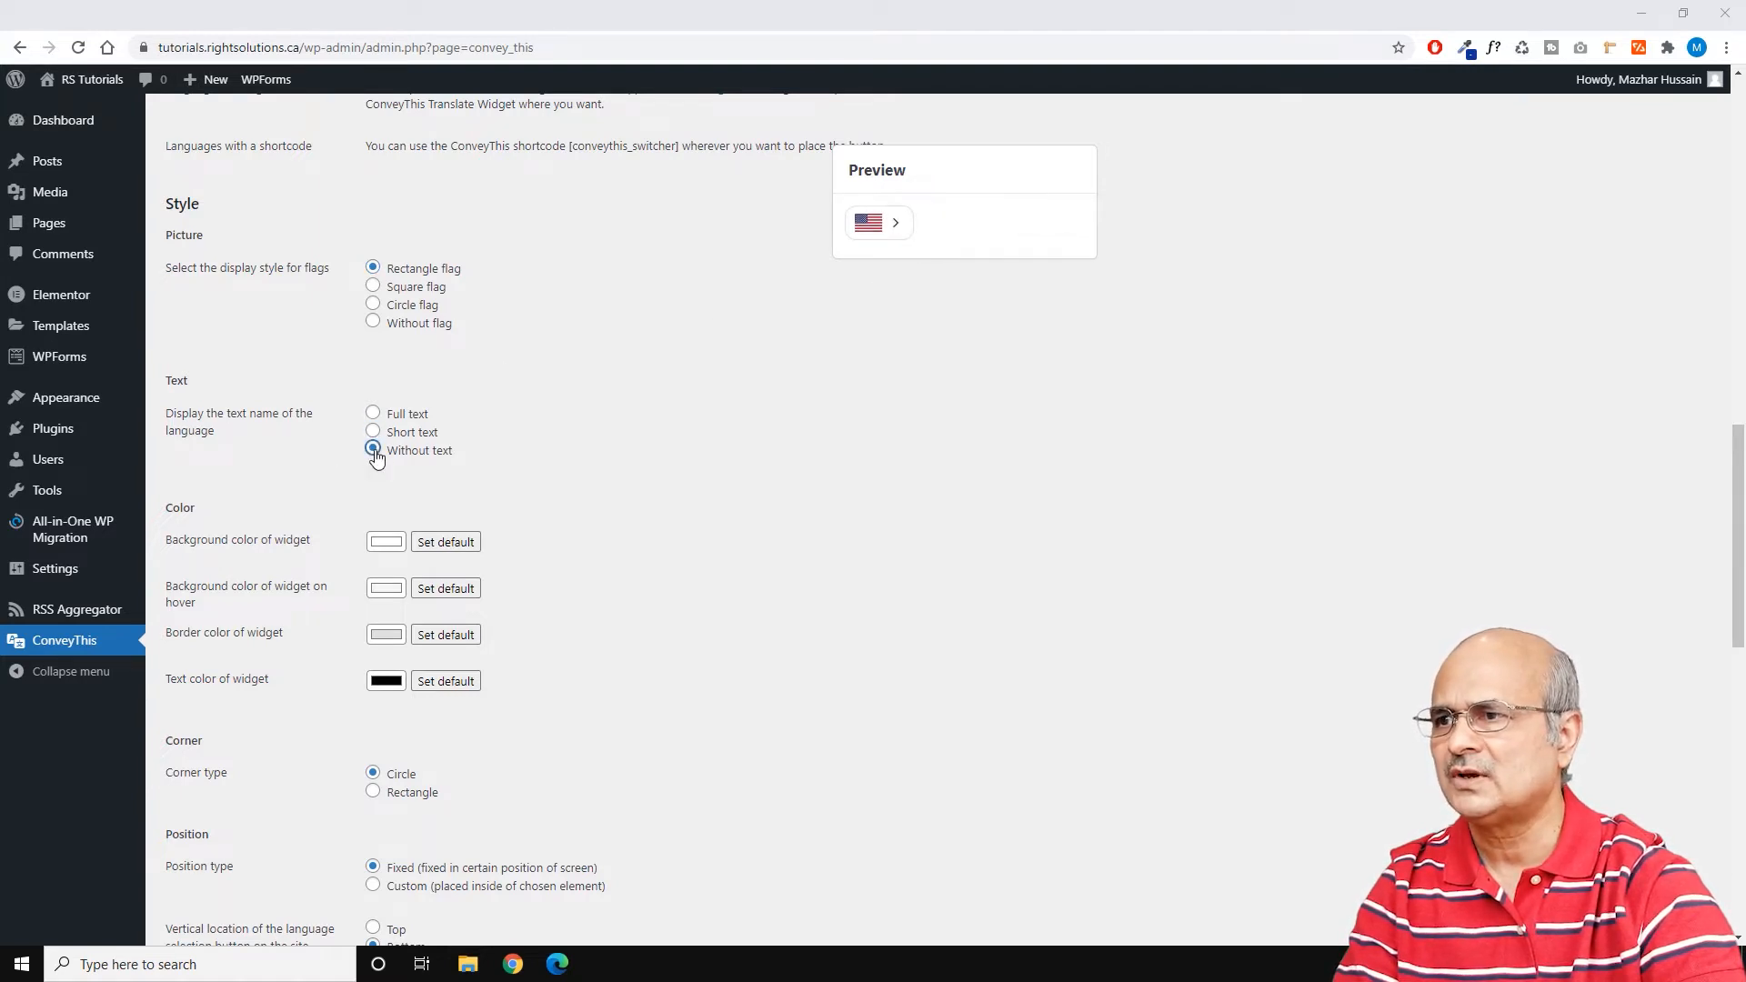
click(373, 413)
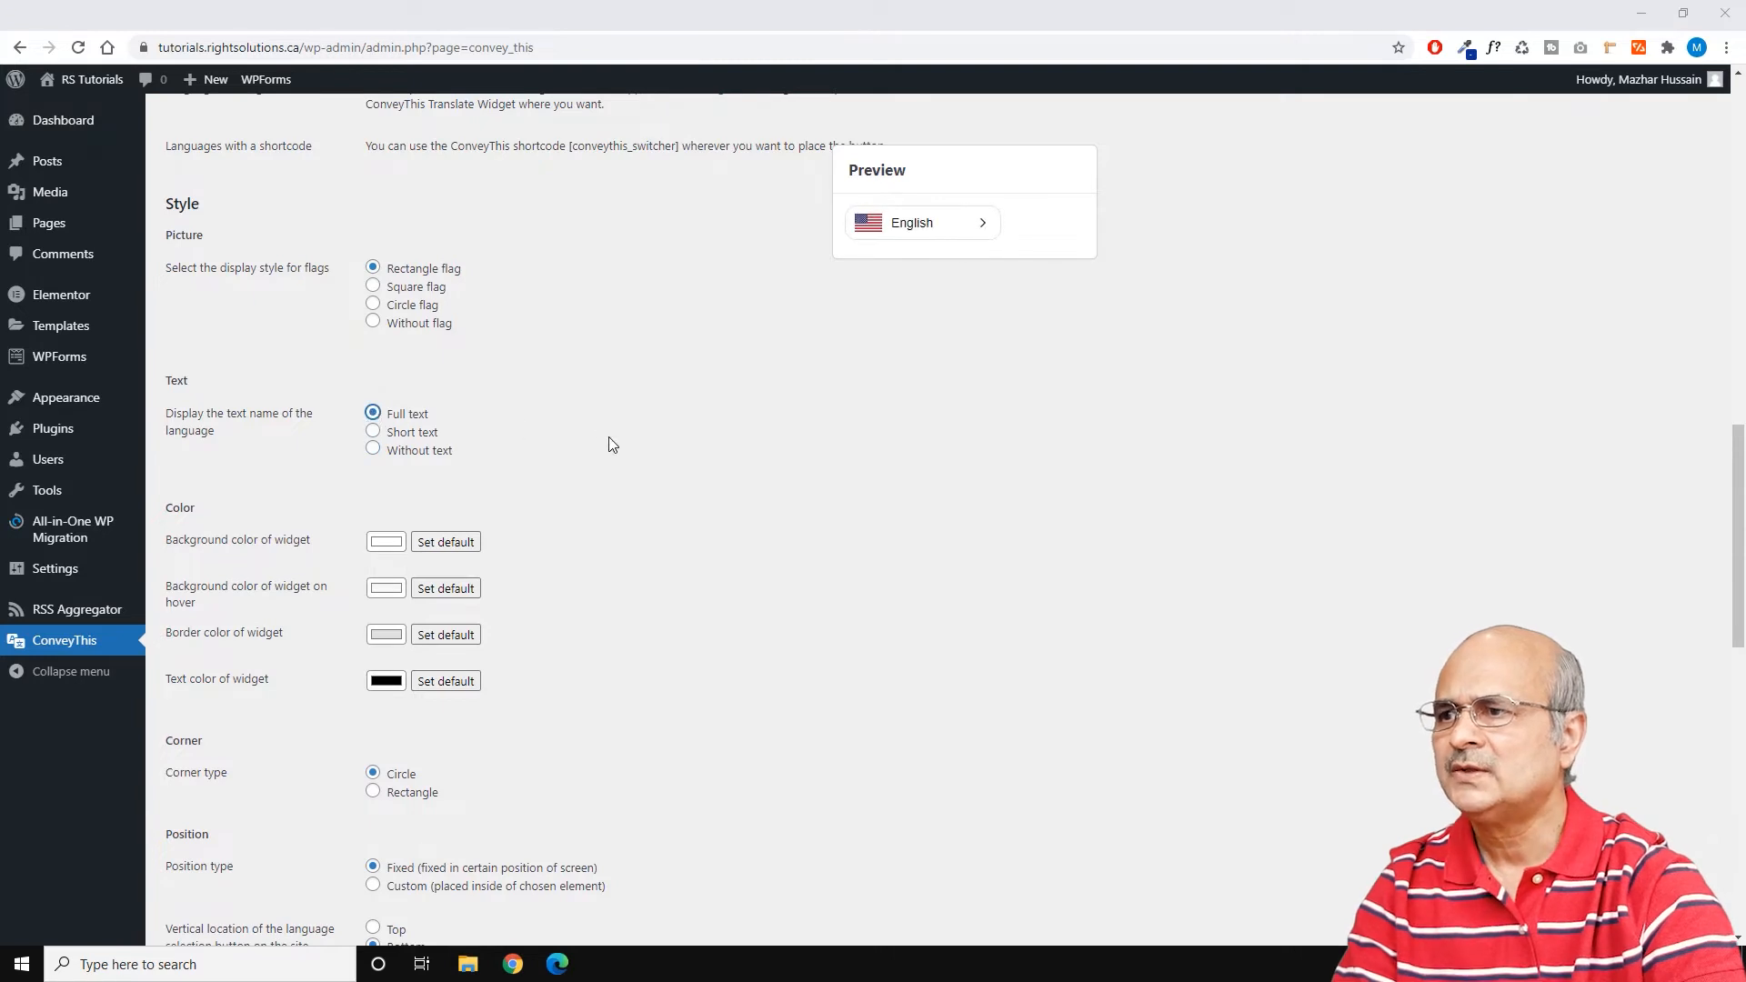
Step: Try a red widget background color (RGB 229, 36, 36) for the language switcher and return it to white (255, 255, 255)
scroll(609, 443, down, 2)
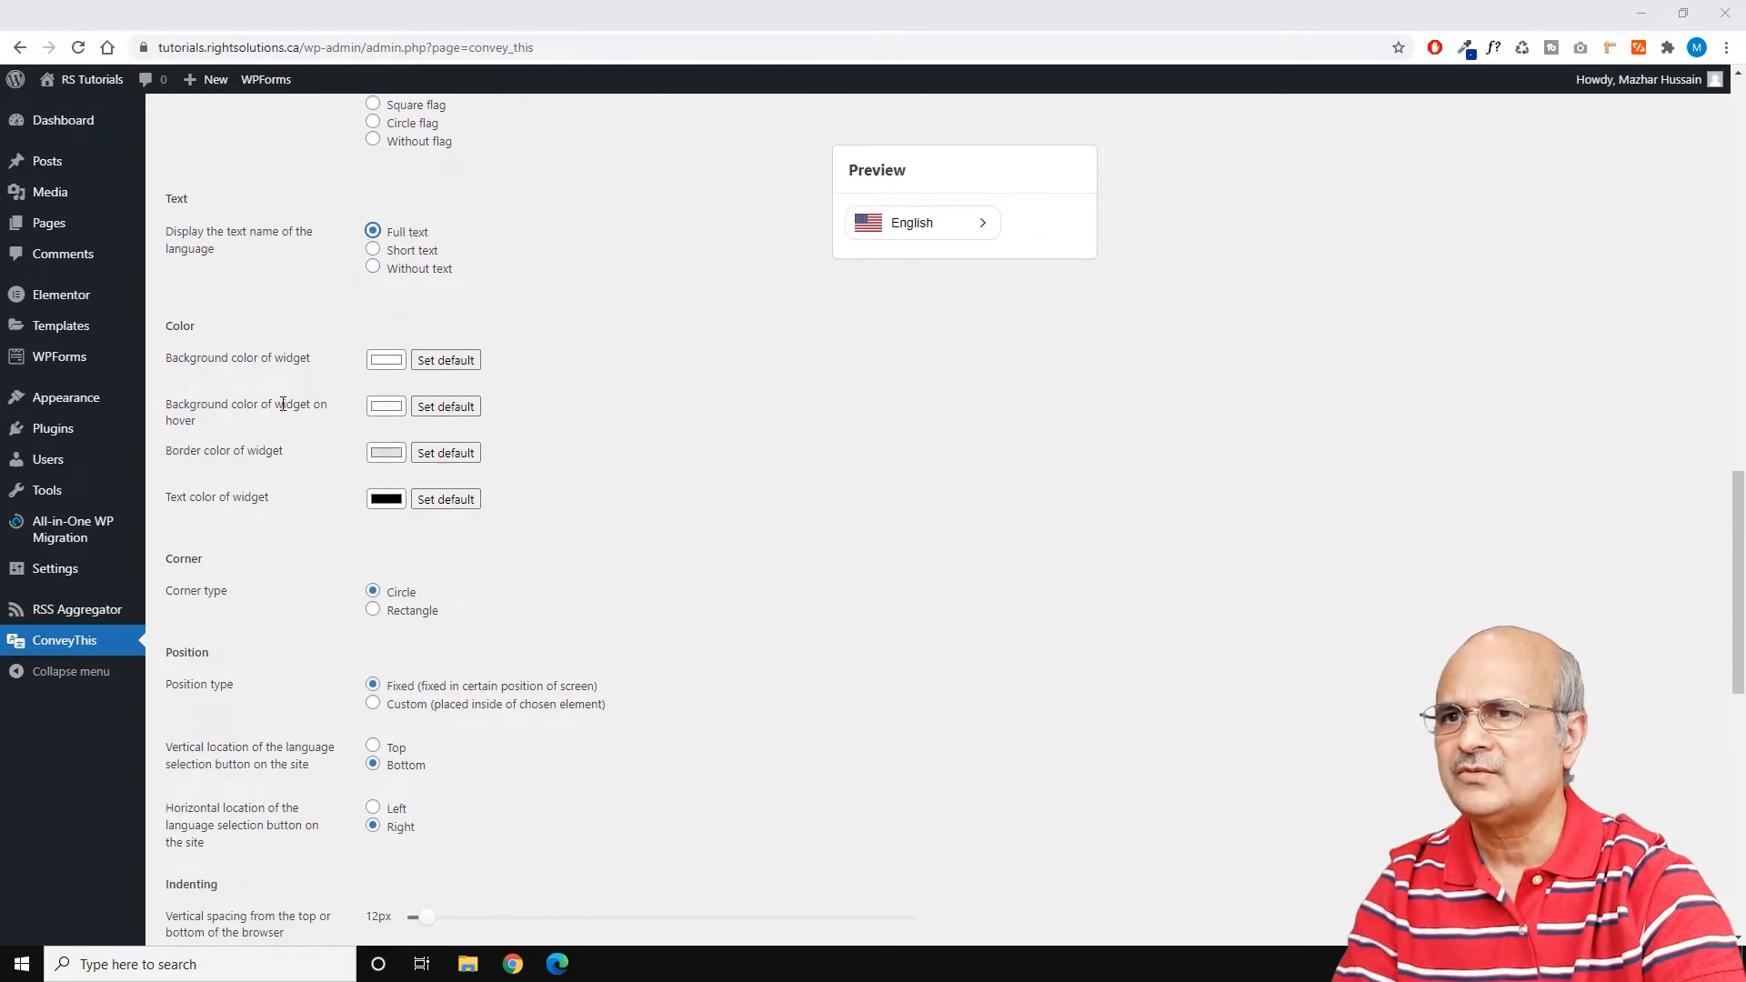
click(386, 362)
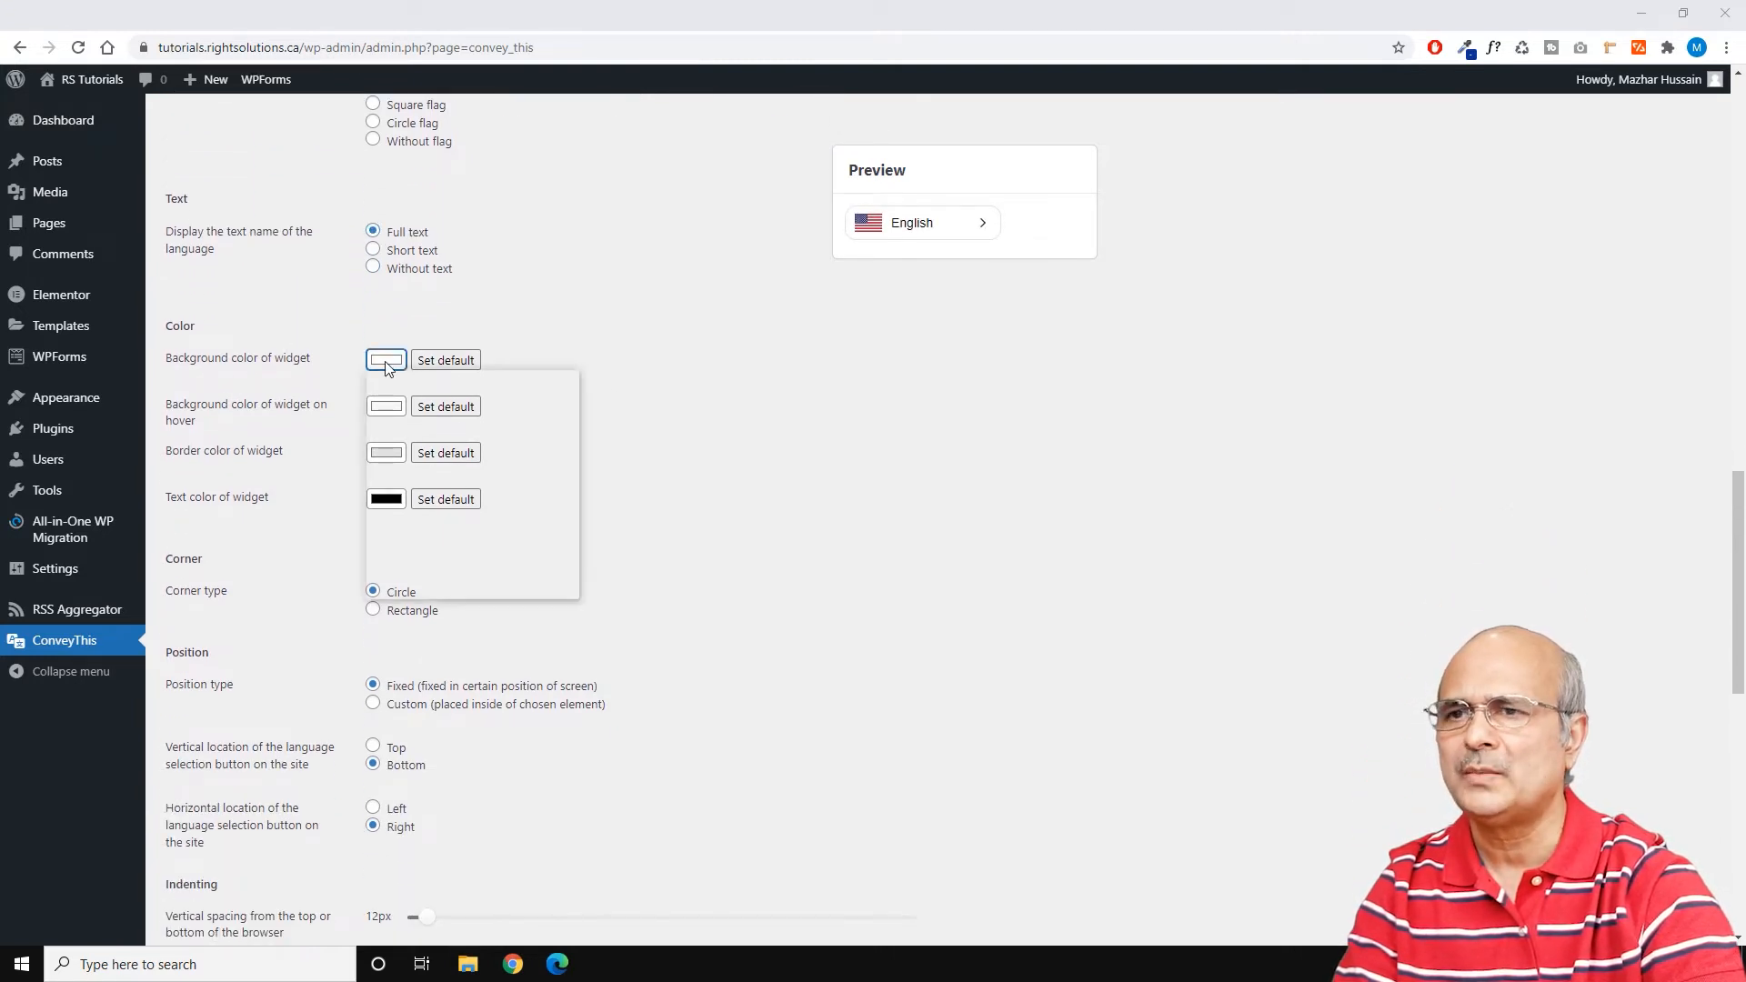
click(540, 381)
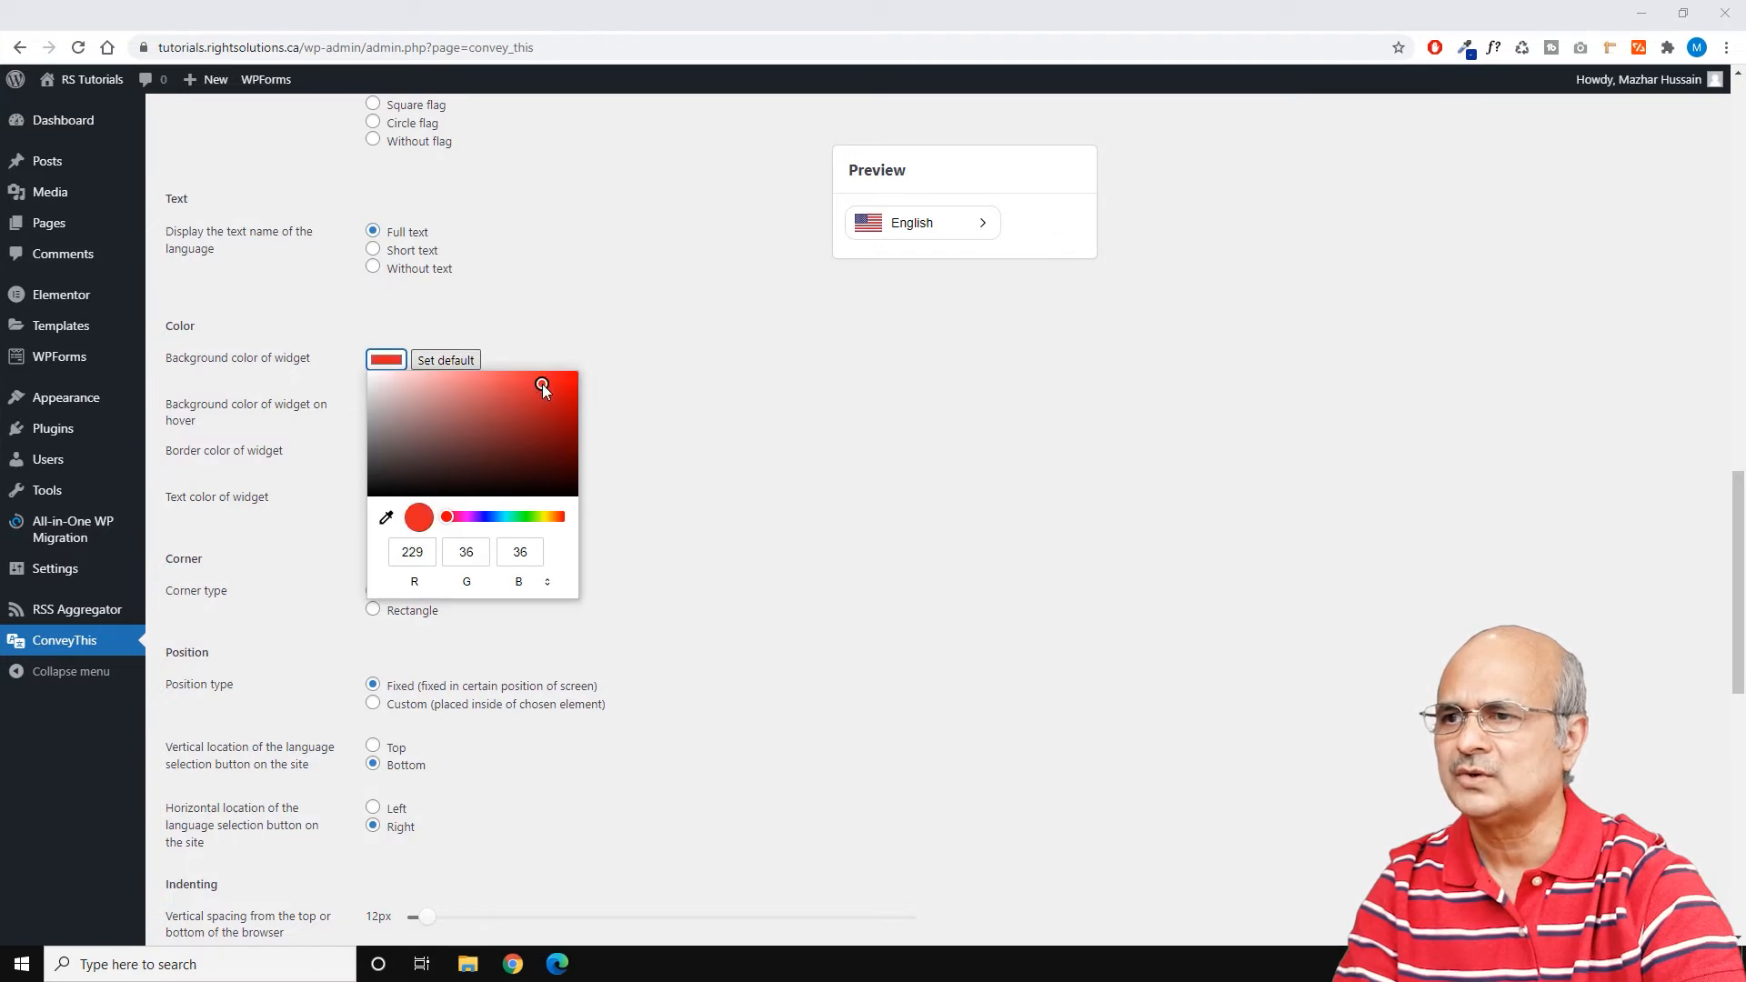
click(636, 378)
click(387, 361)
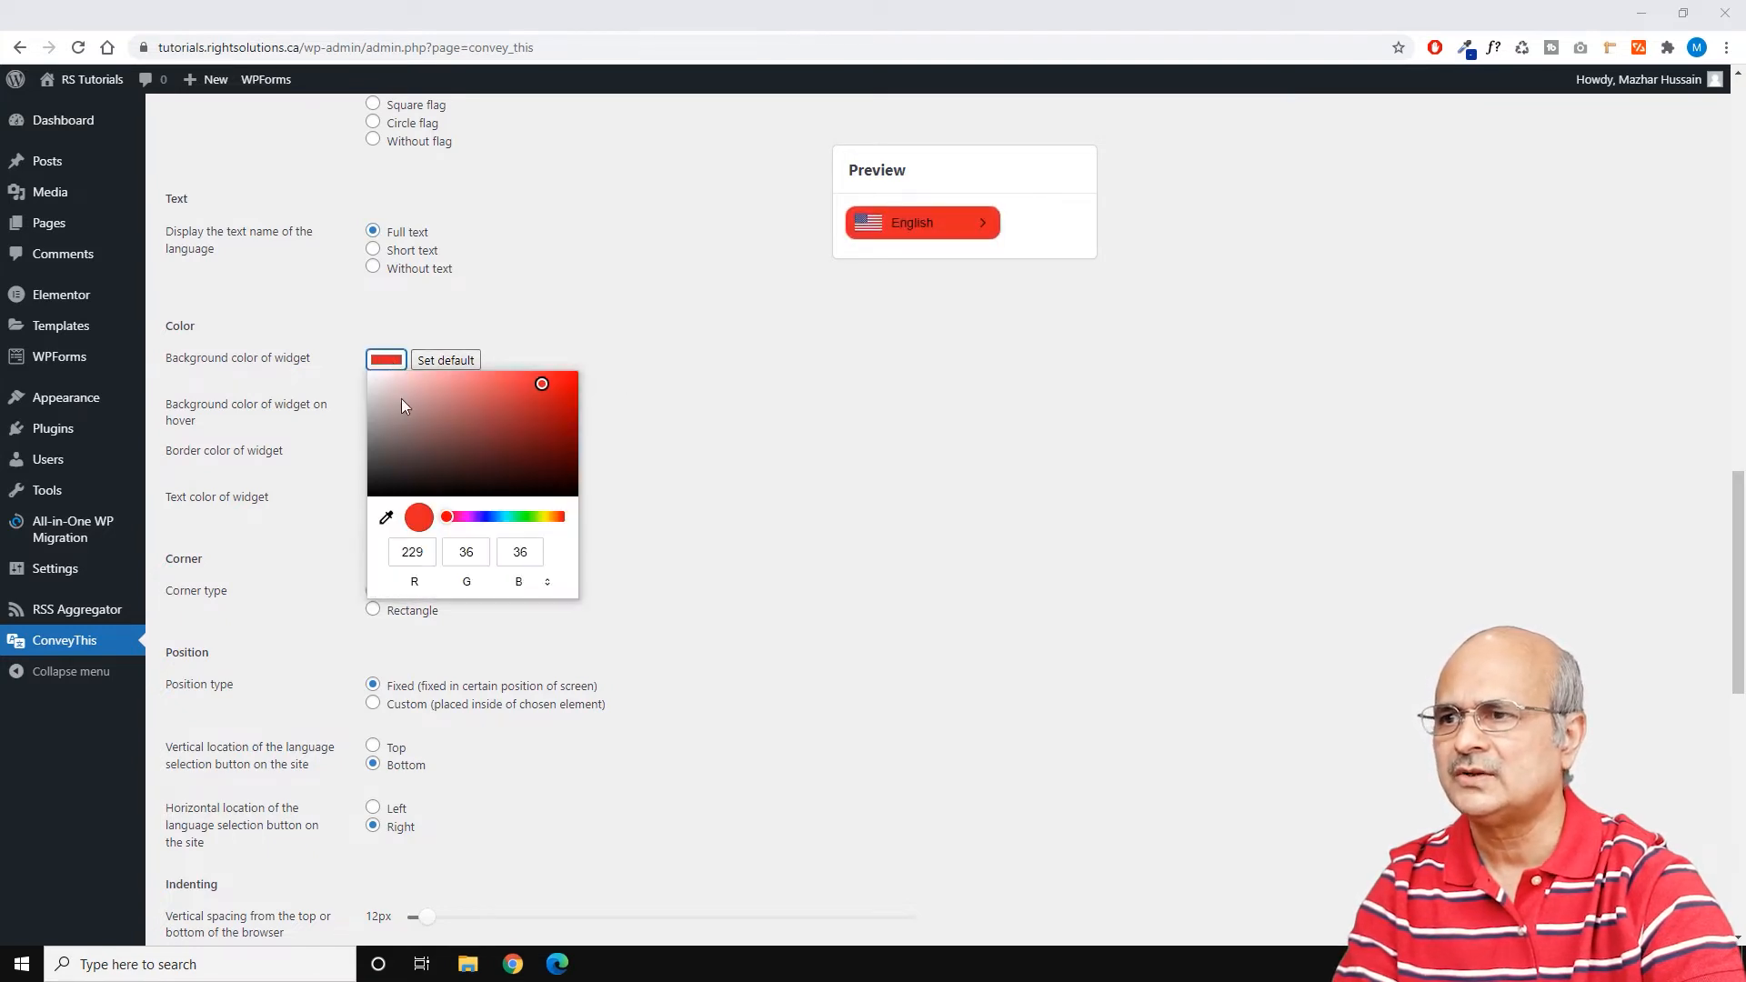
drag(389, 385, 362, 365)
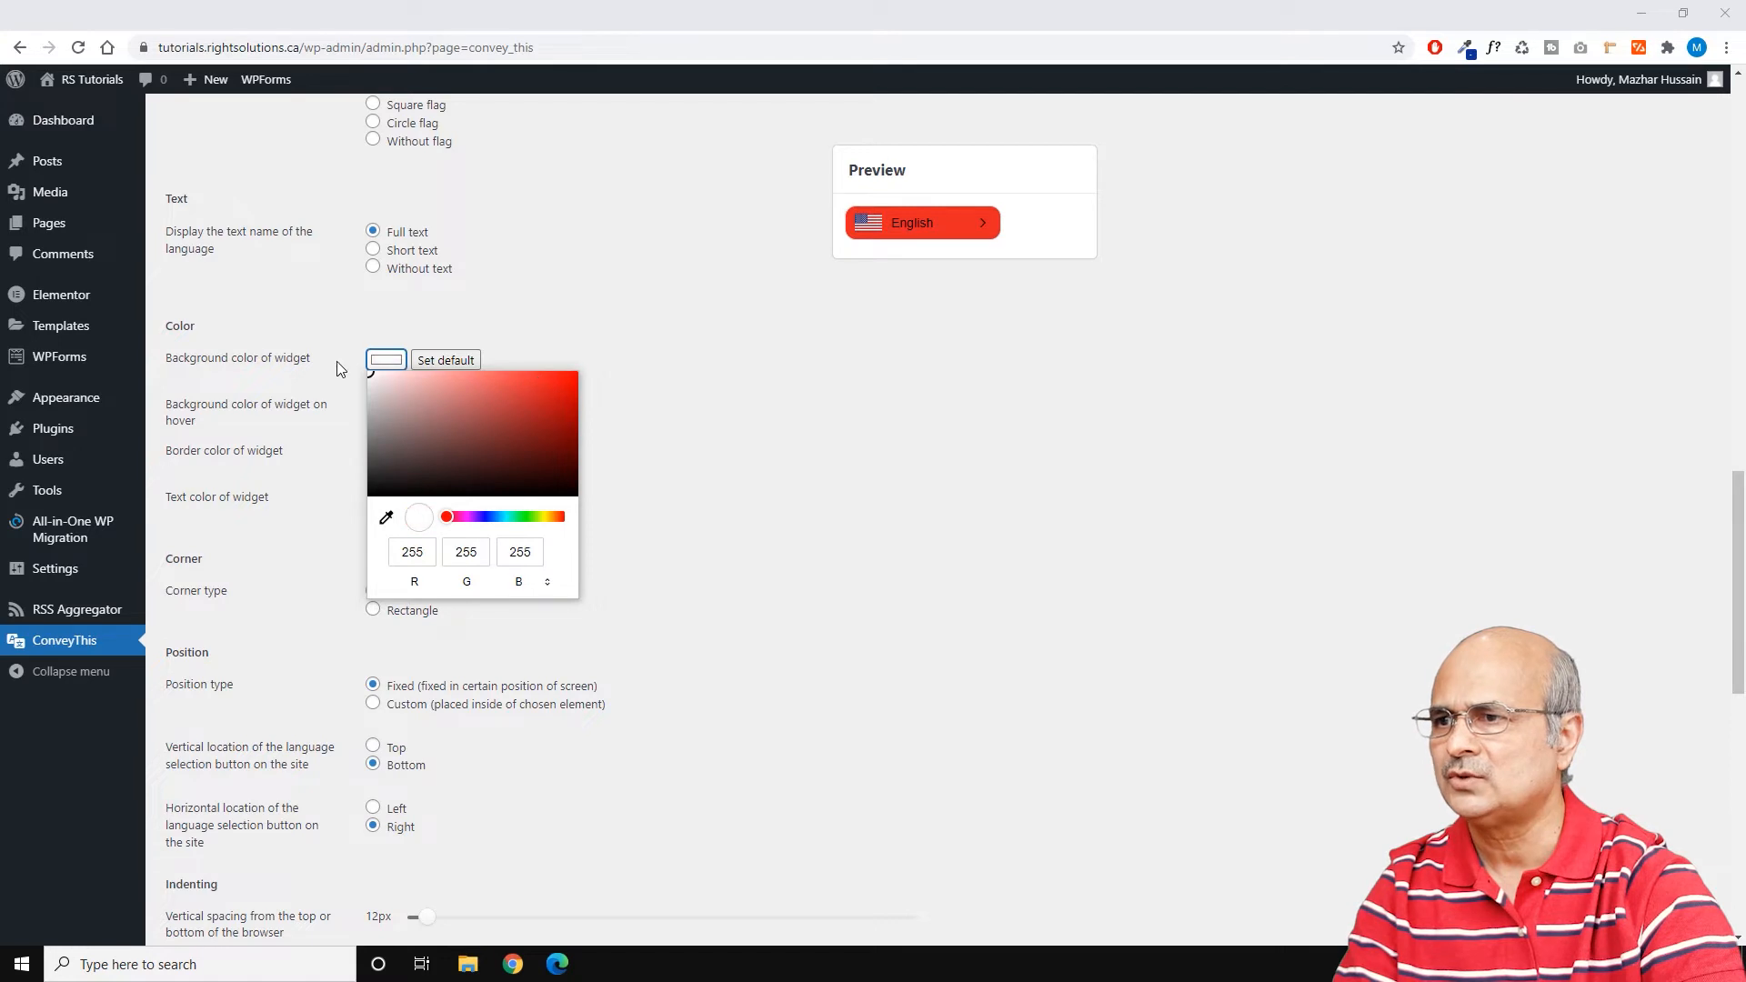
click(544, 274)
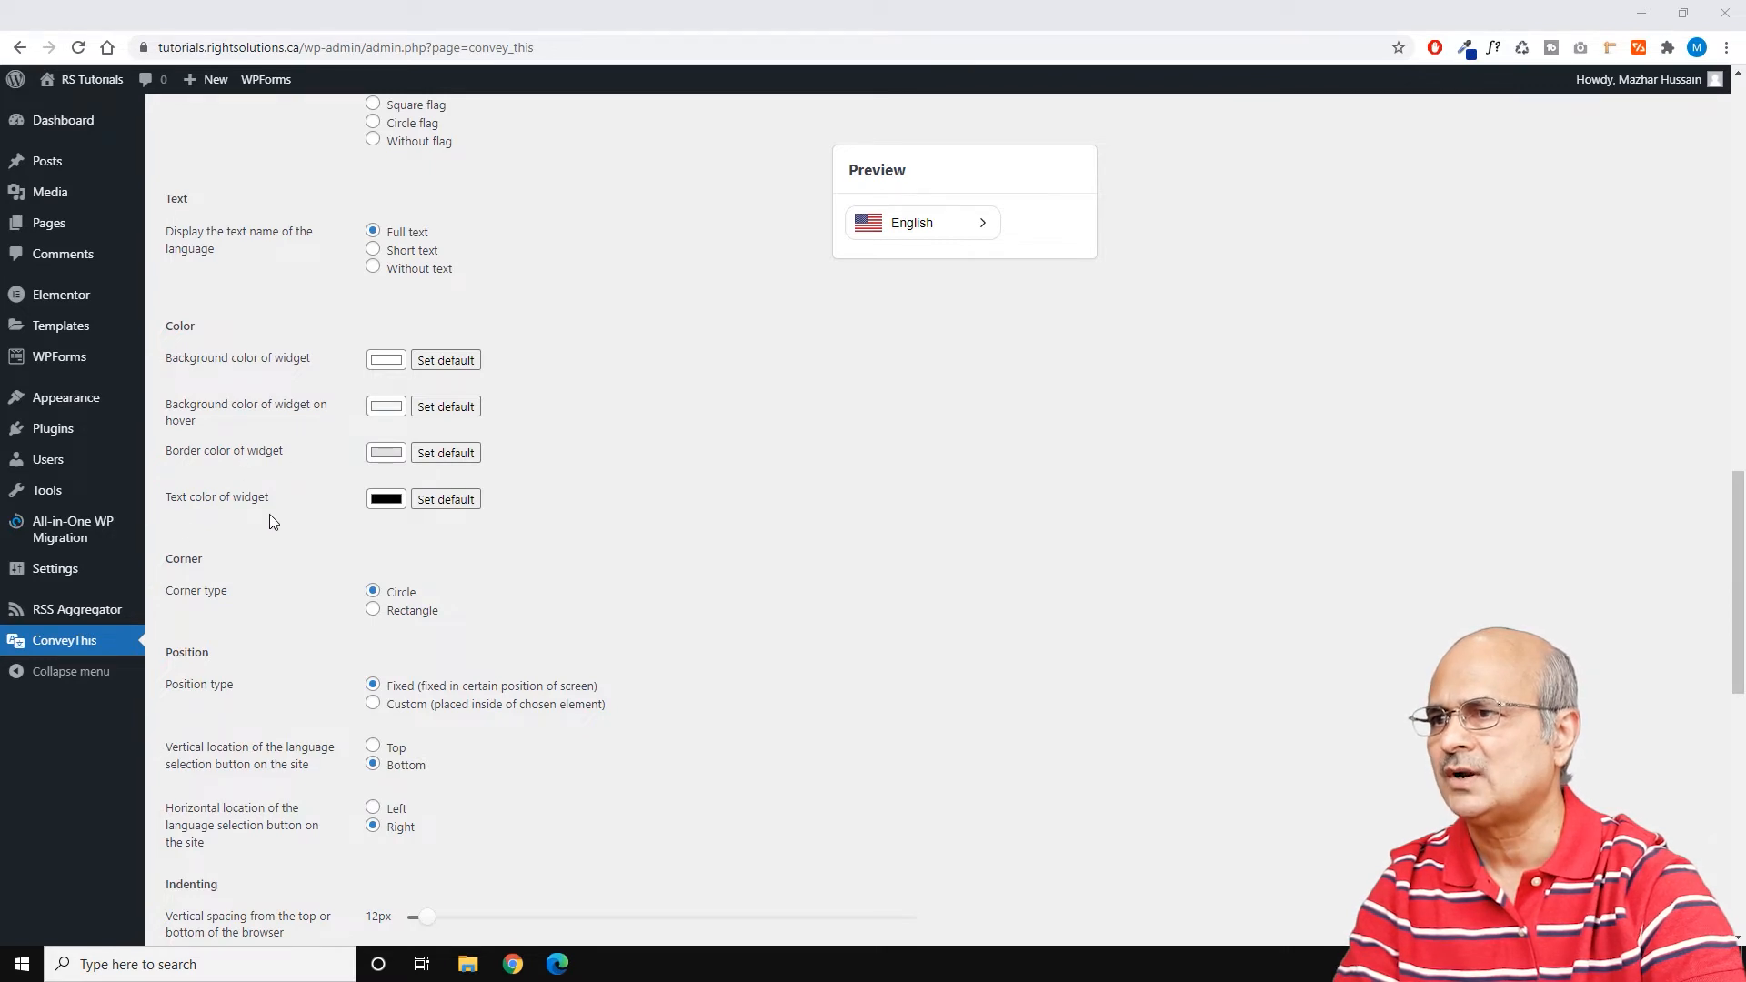
Step: Try the Rectangle corner type and the Top vertical location for the language switcher, returning to Circle and Bottom
scroll(514, 551, down, 3)
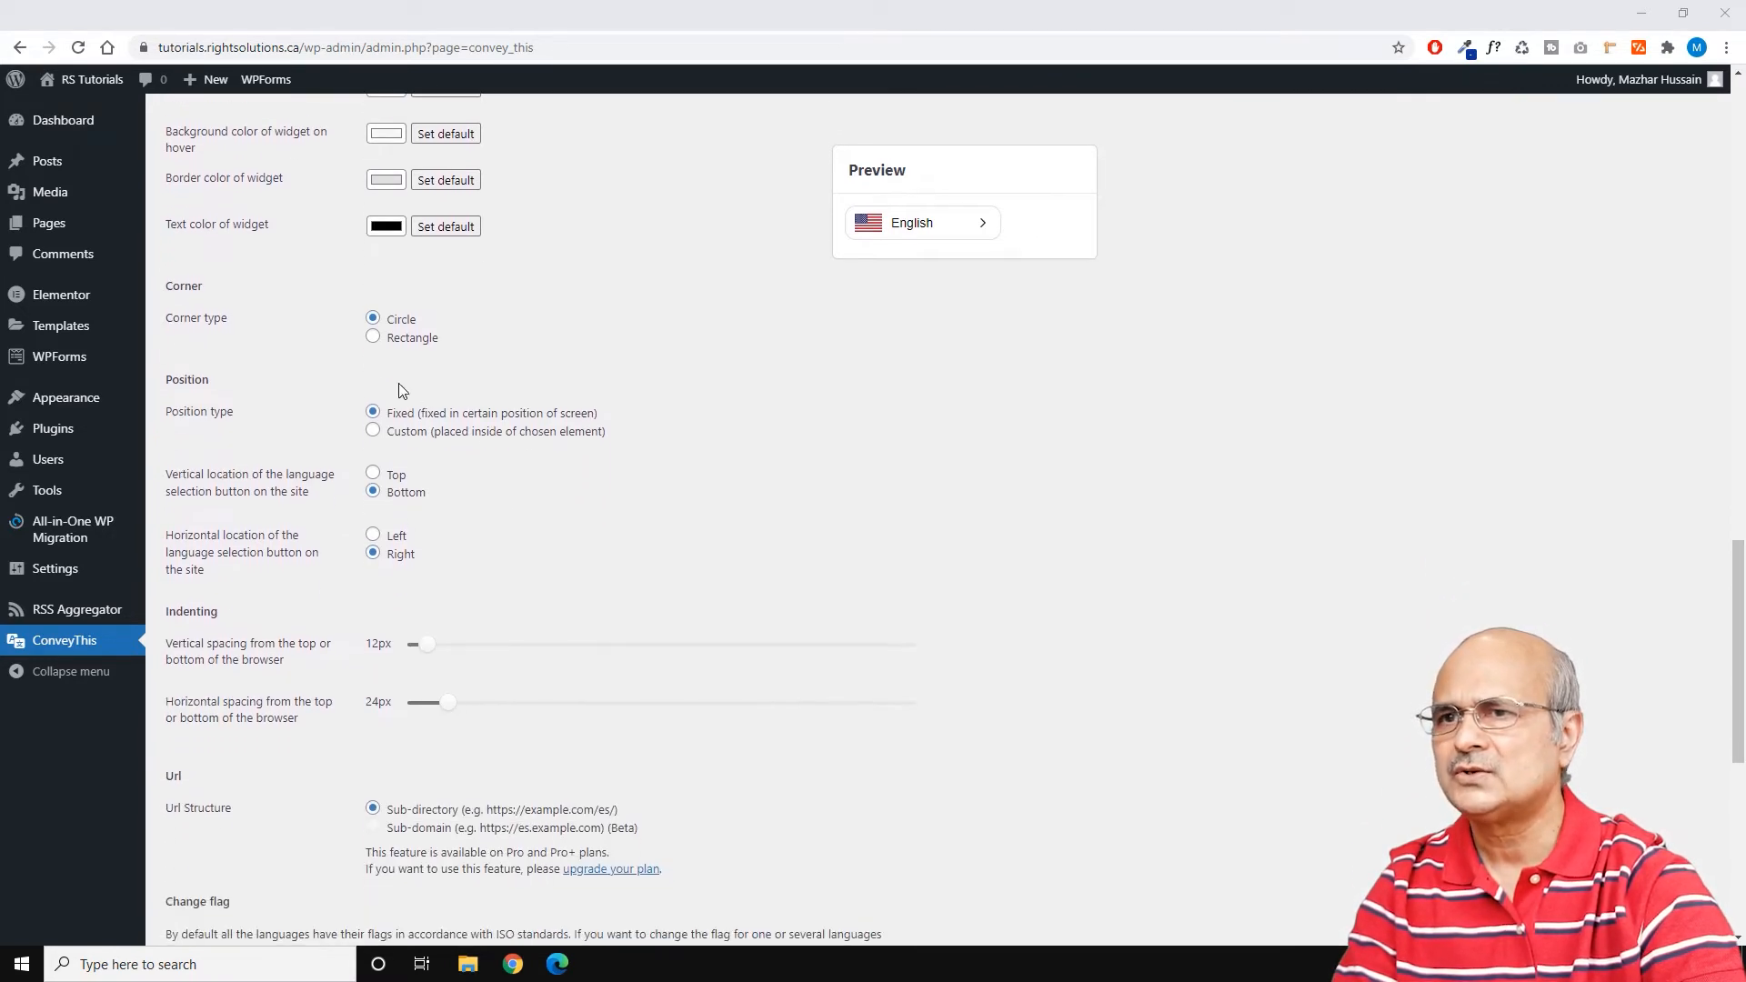
click(374, 338)
click(374, 320)
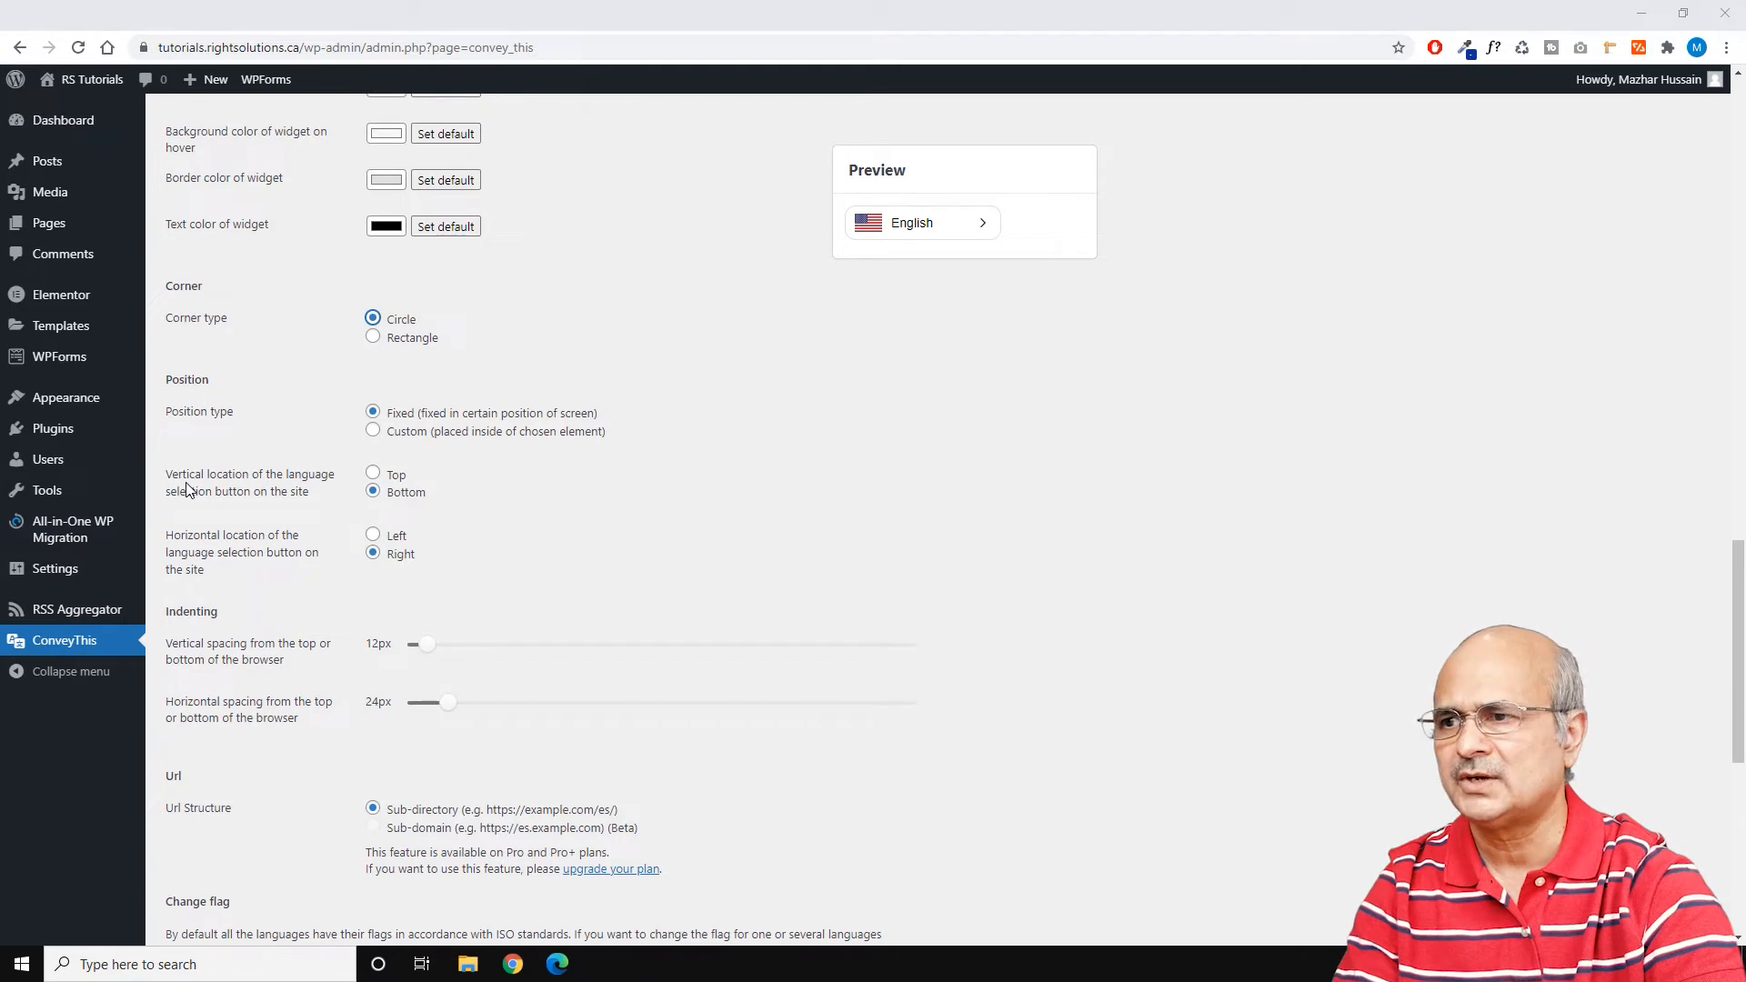
click(374, 474)
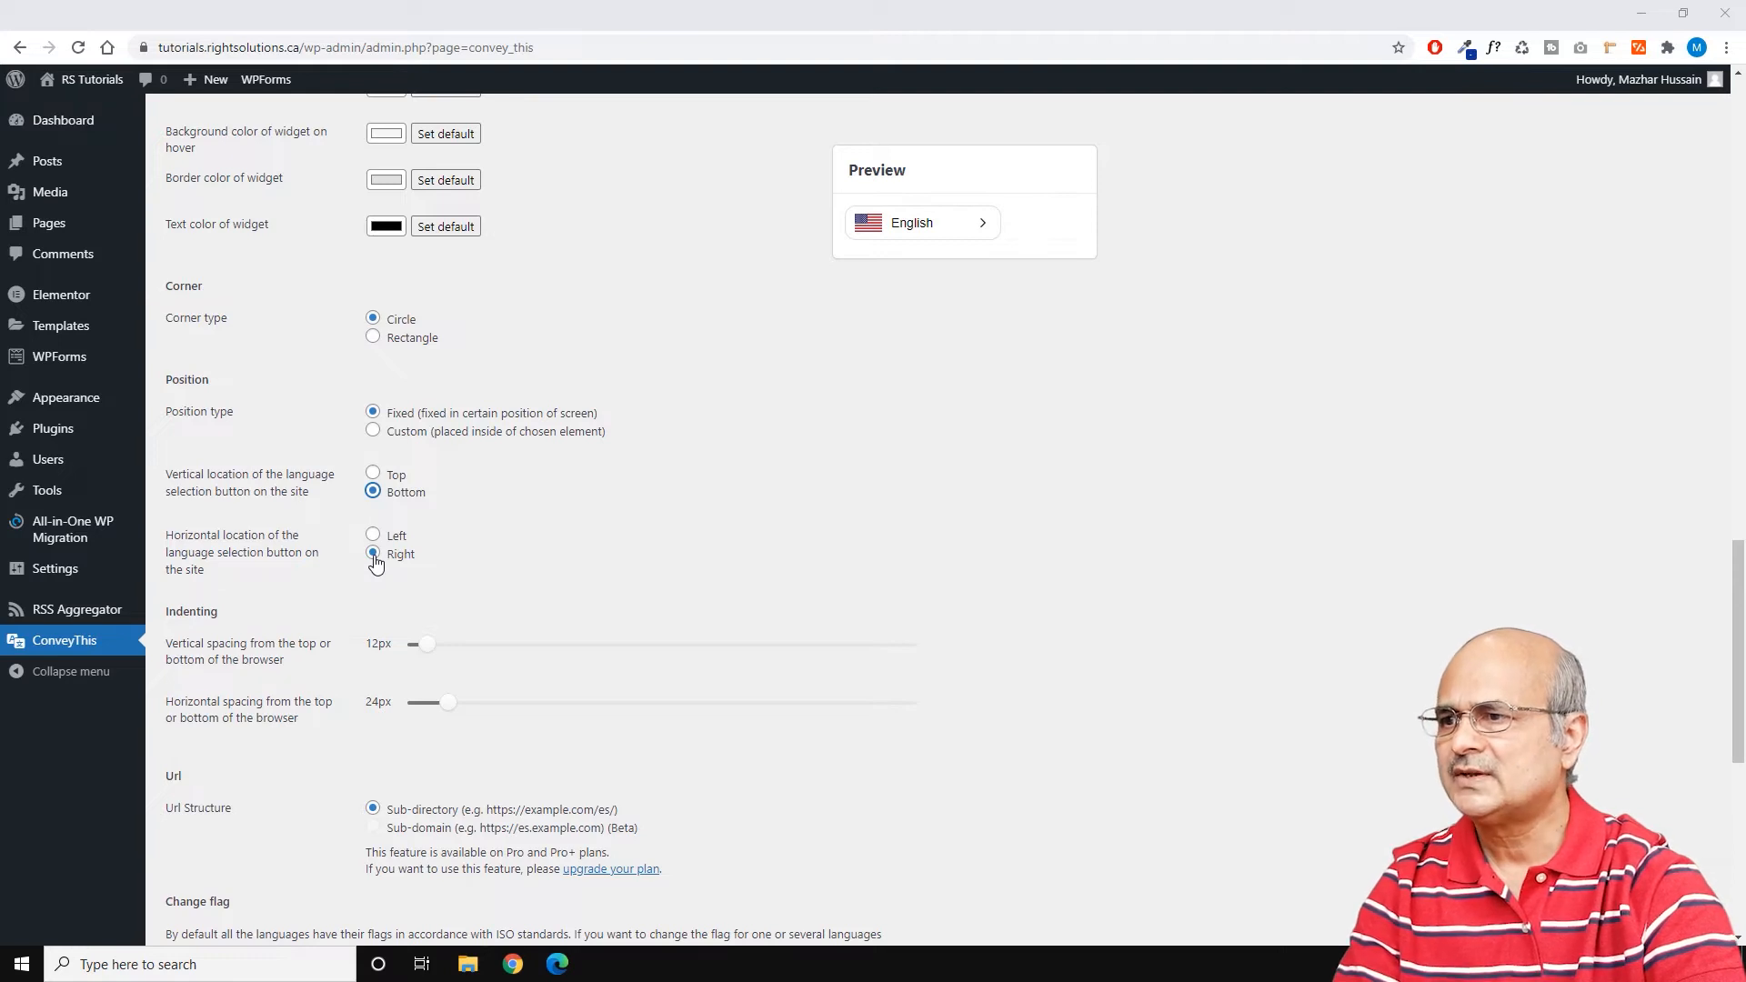
Step: Assign the Canada flag to the English language in the first row of the Change flag settings
scroll(363, 586, down, 2)
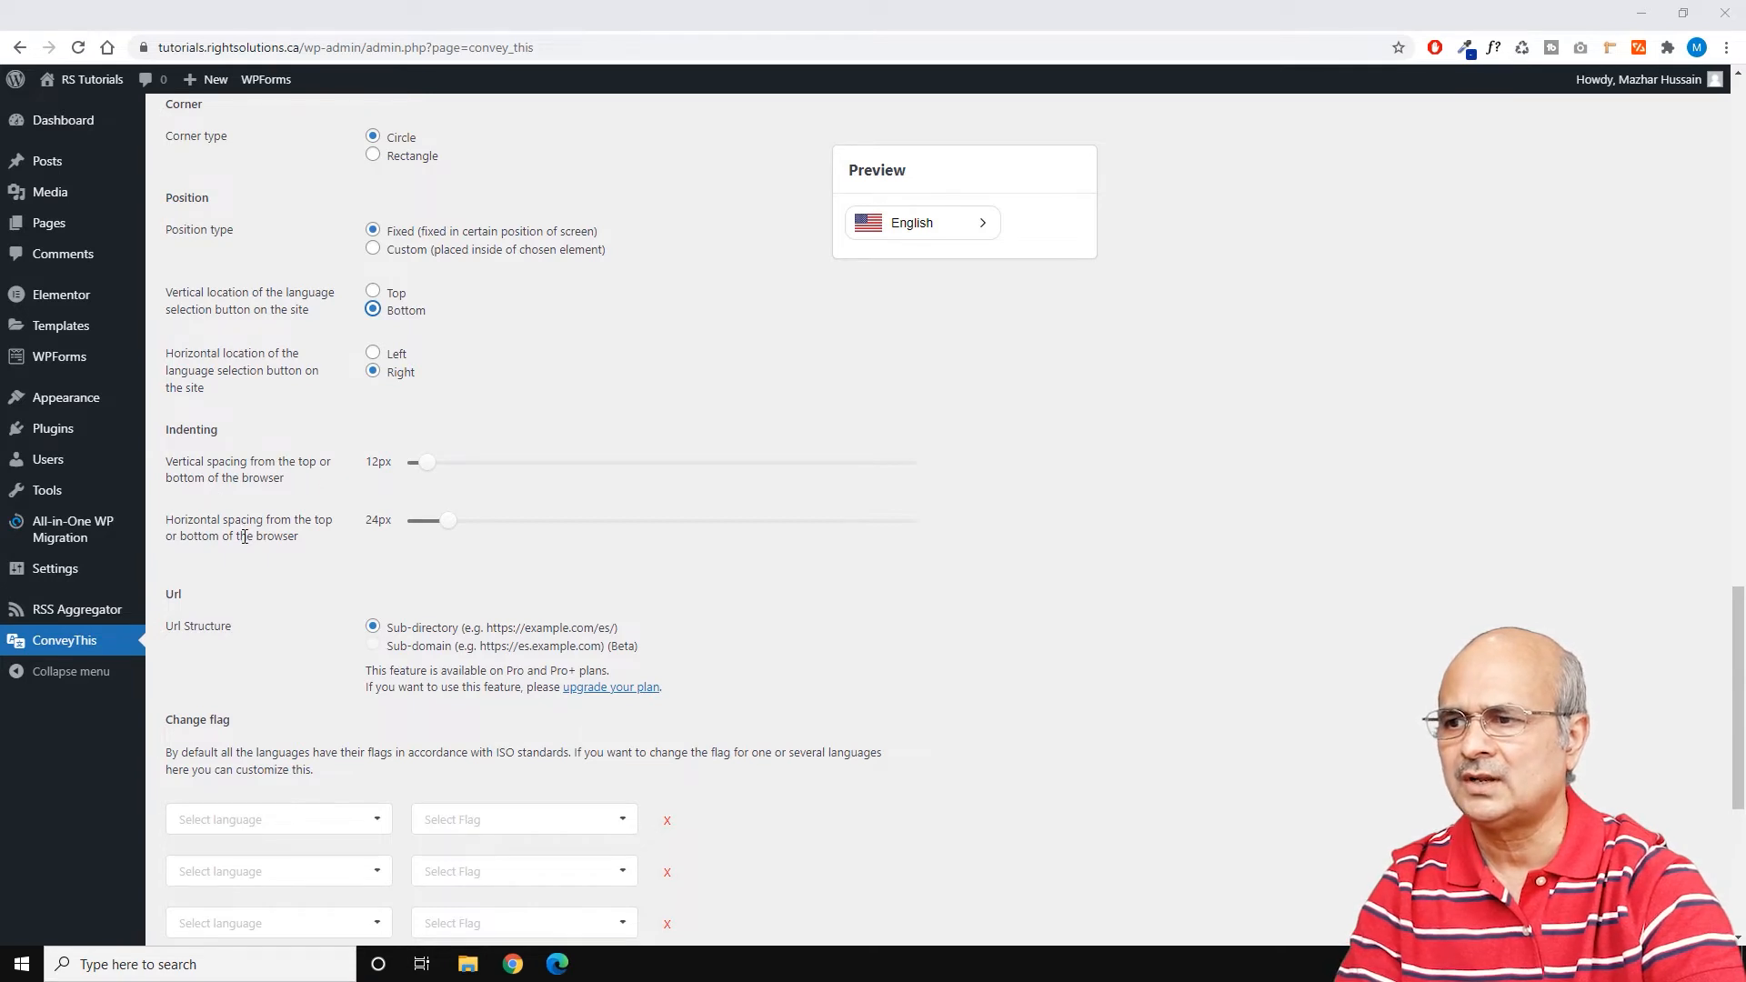
scroll(289, 557, down, 1)
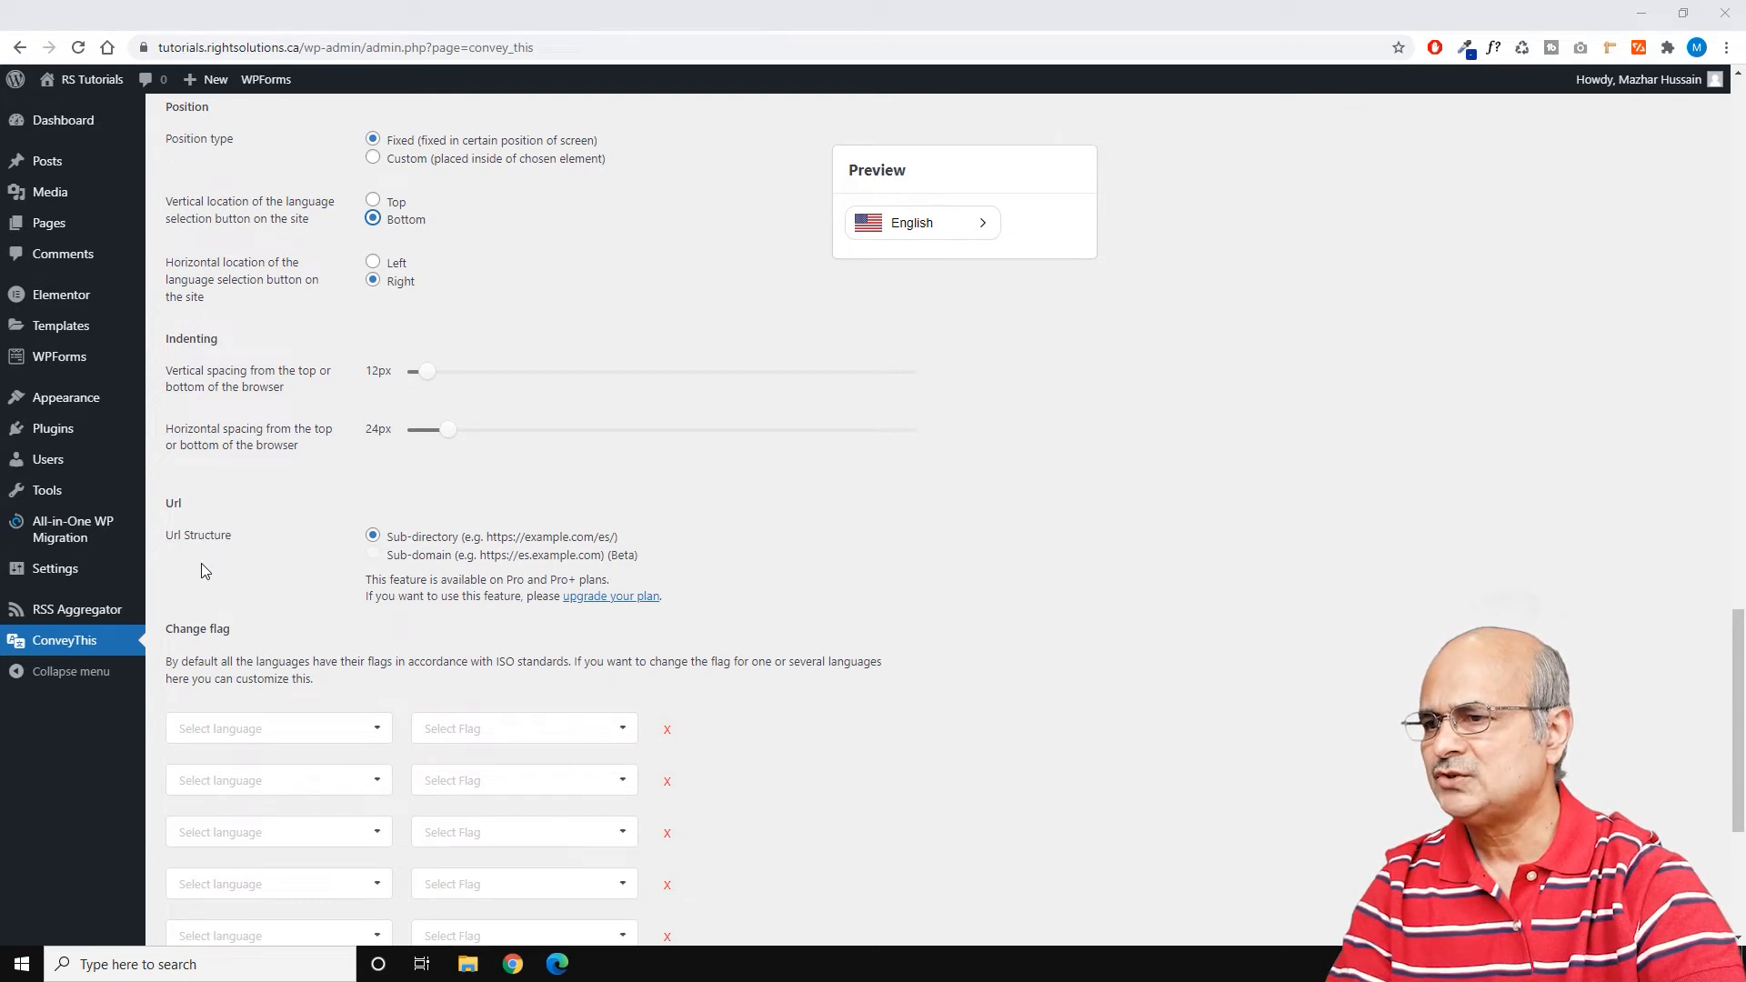
scroll(326, 610, down, 3)
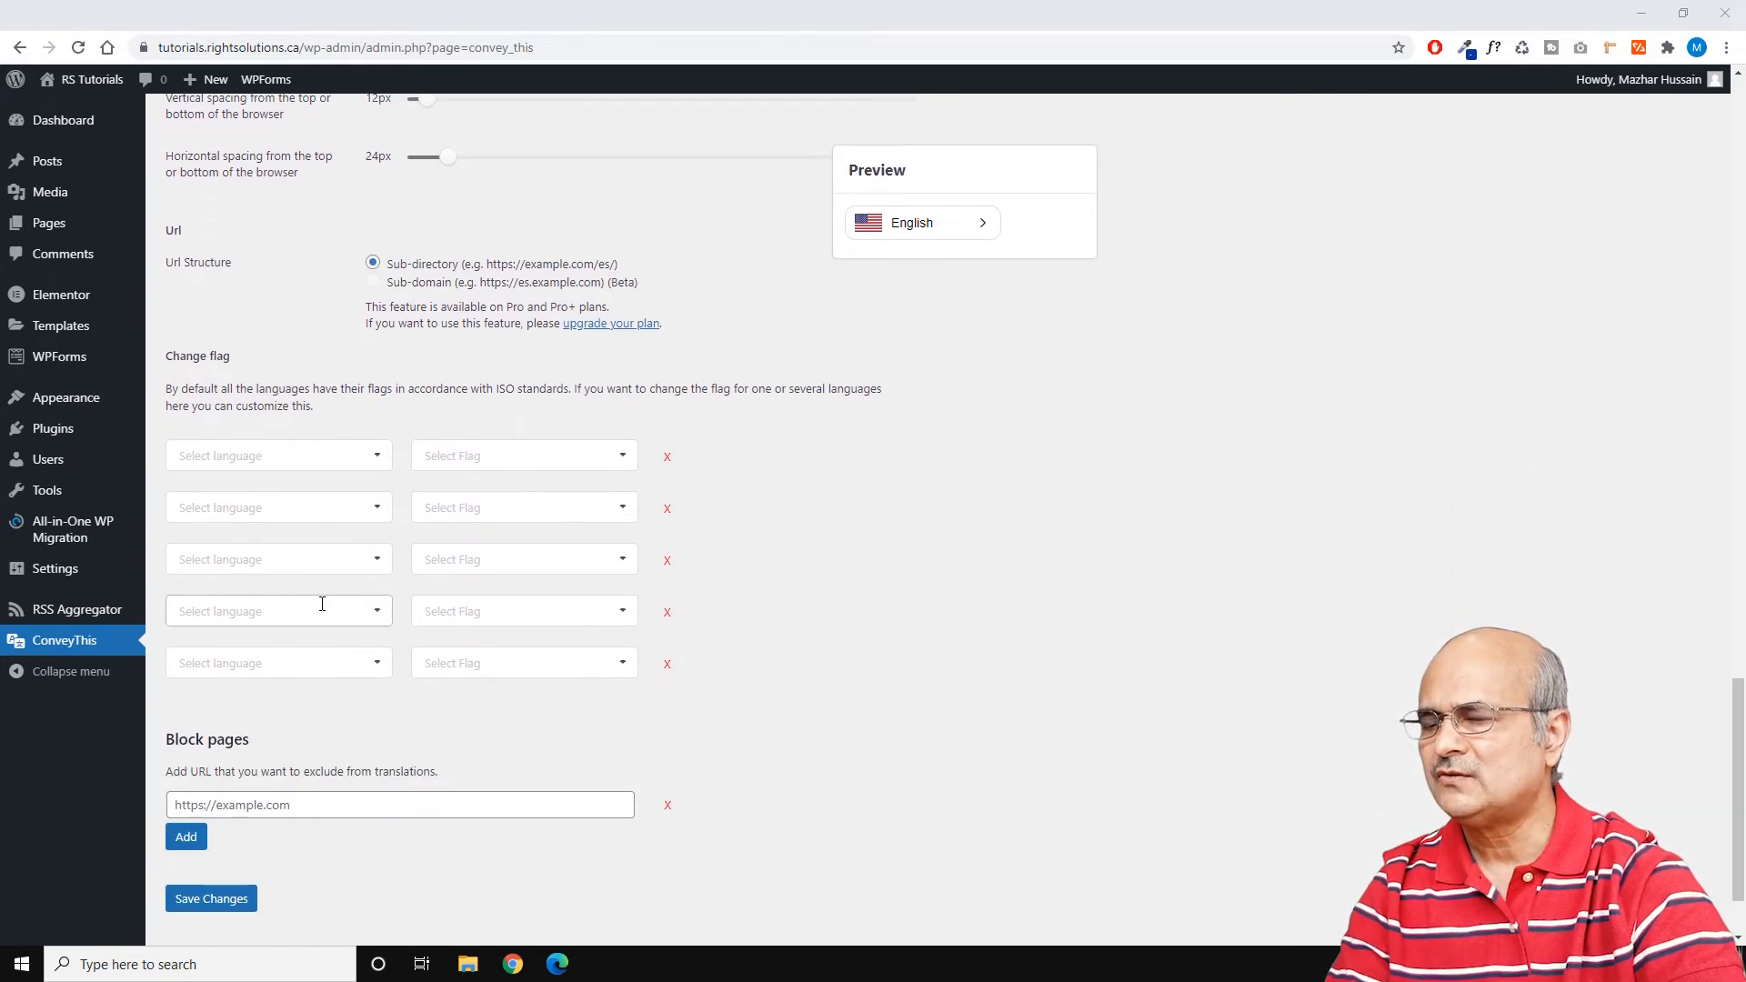
click(379, 456)
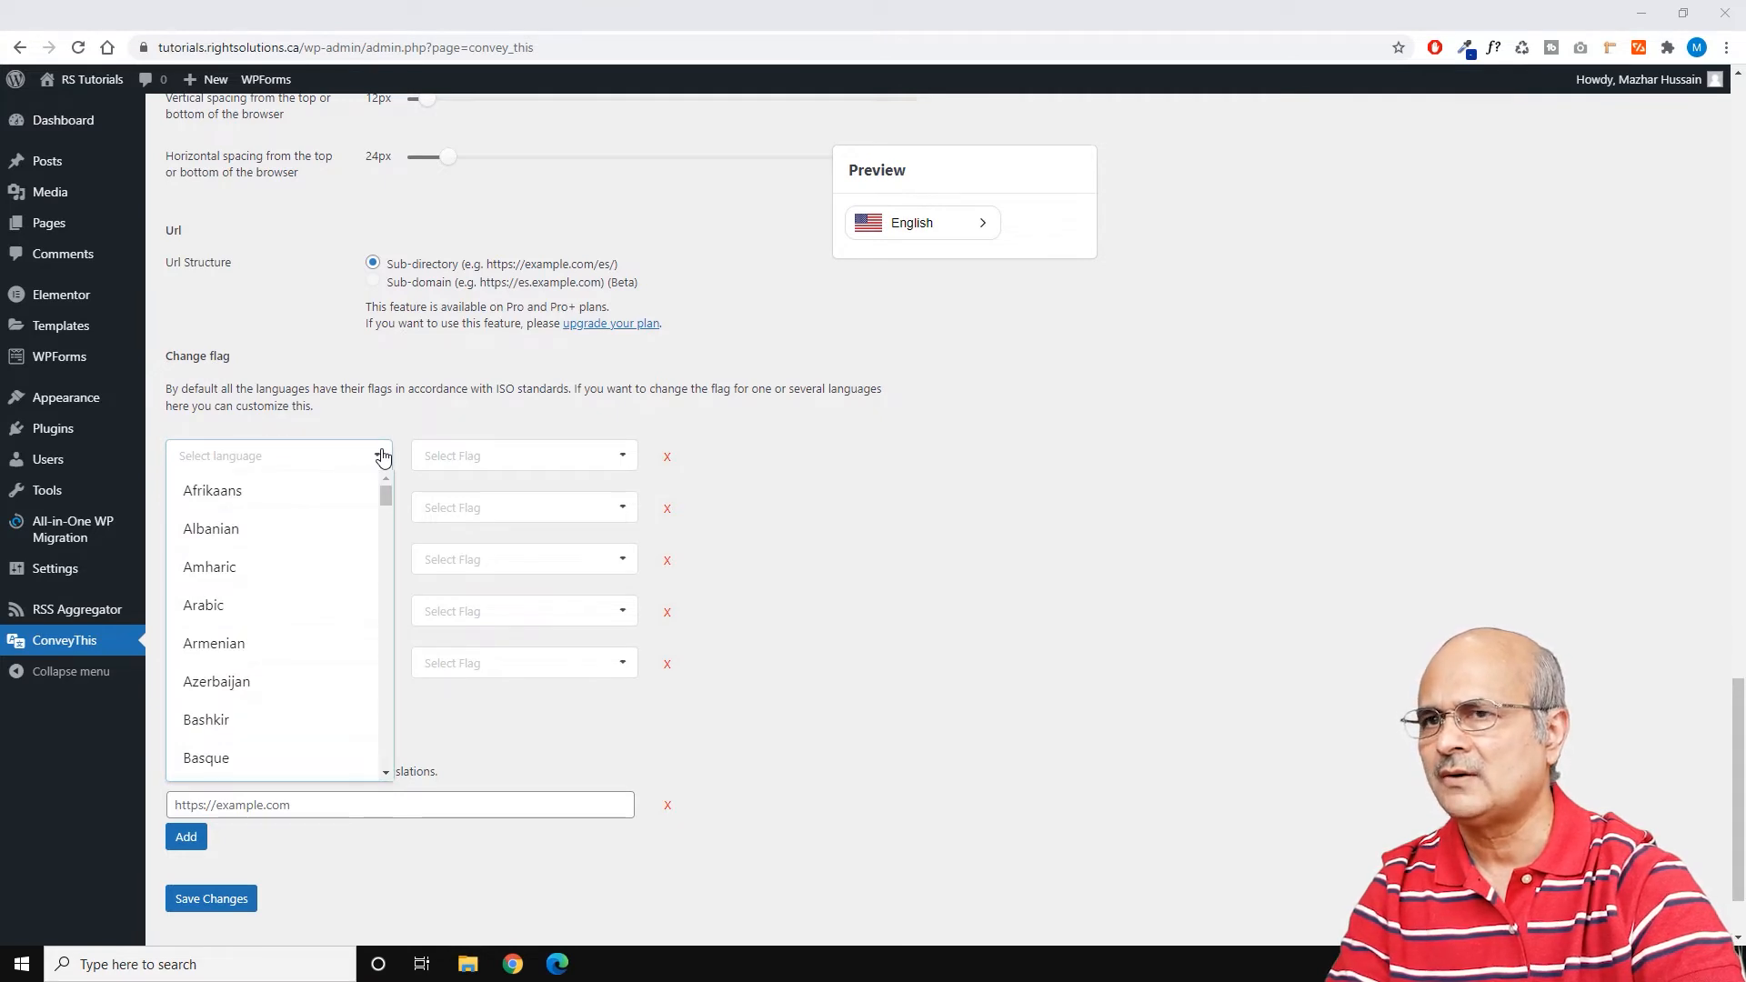
click(340, 456)
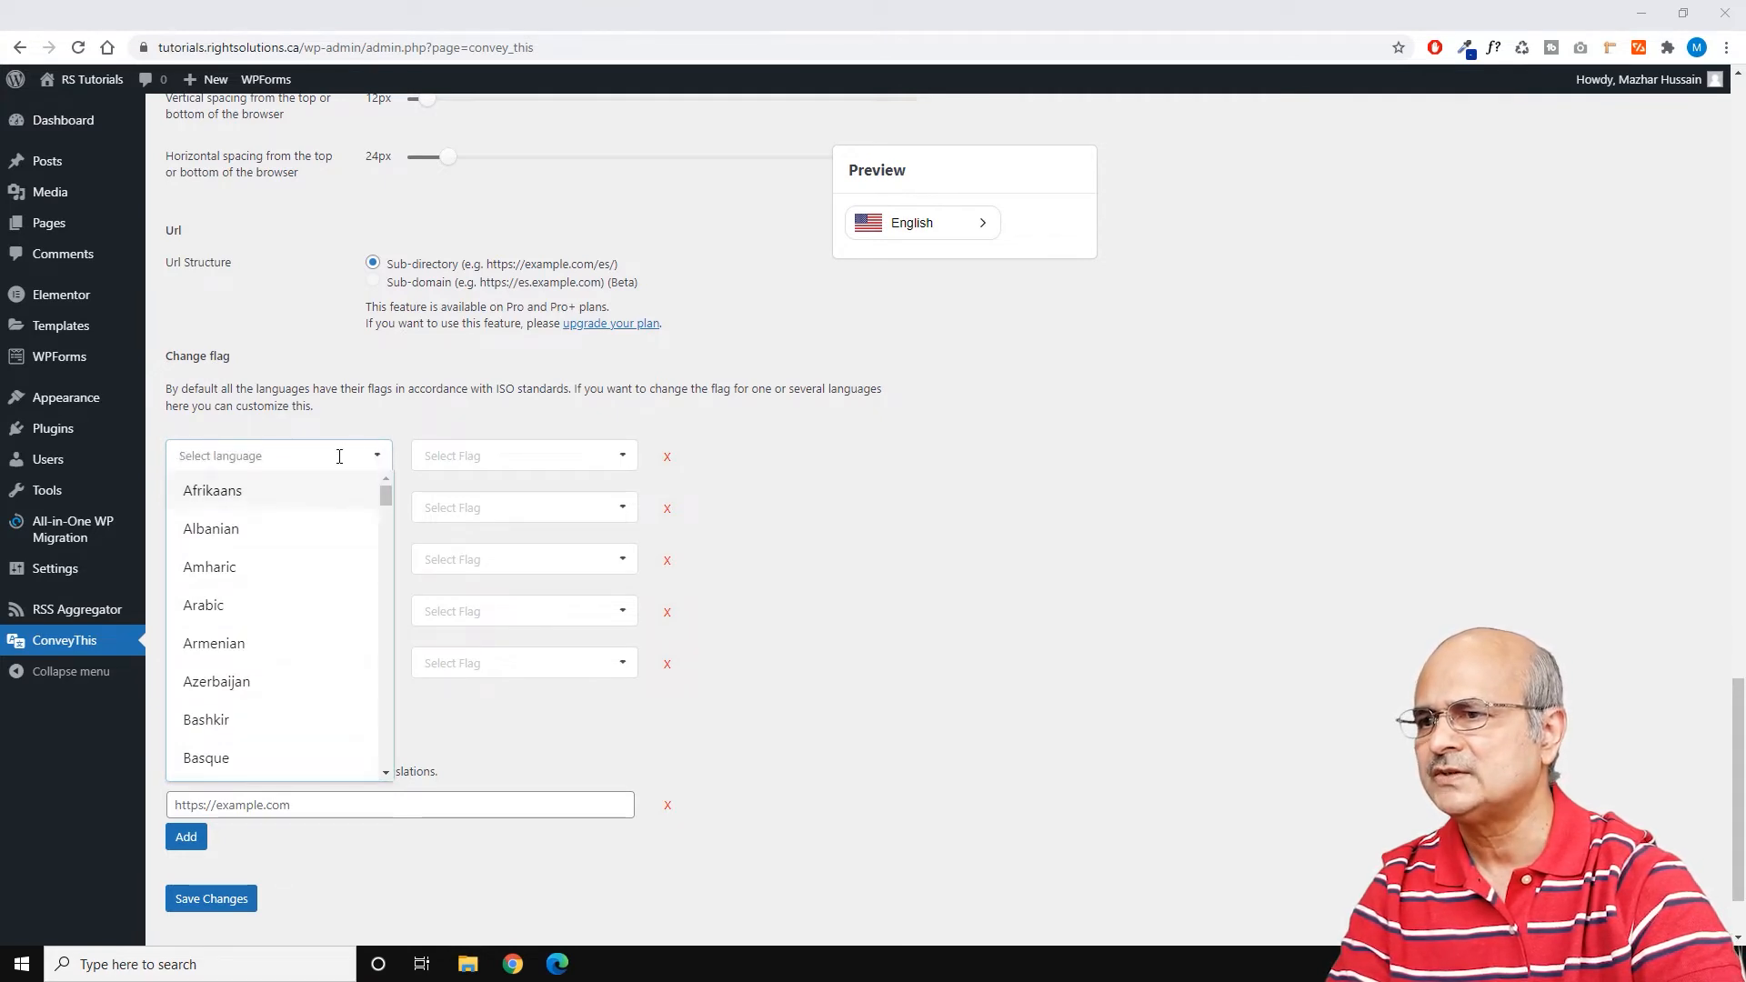
text(en)
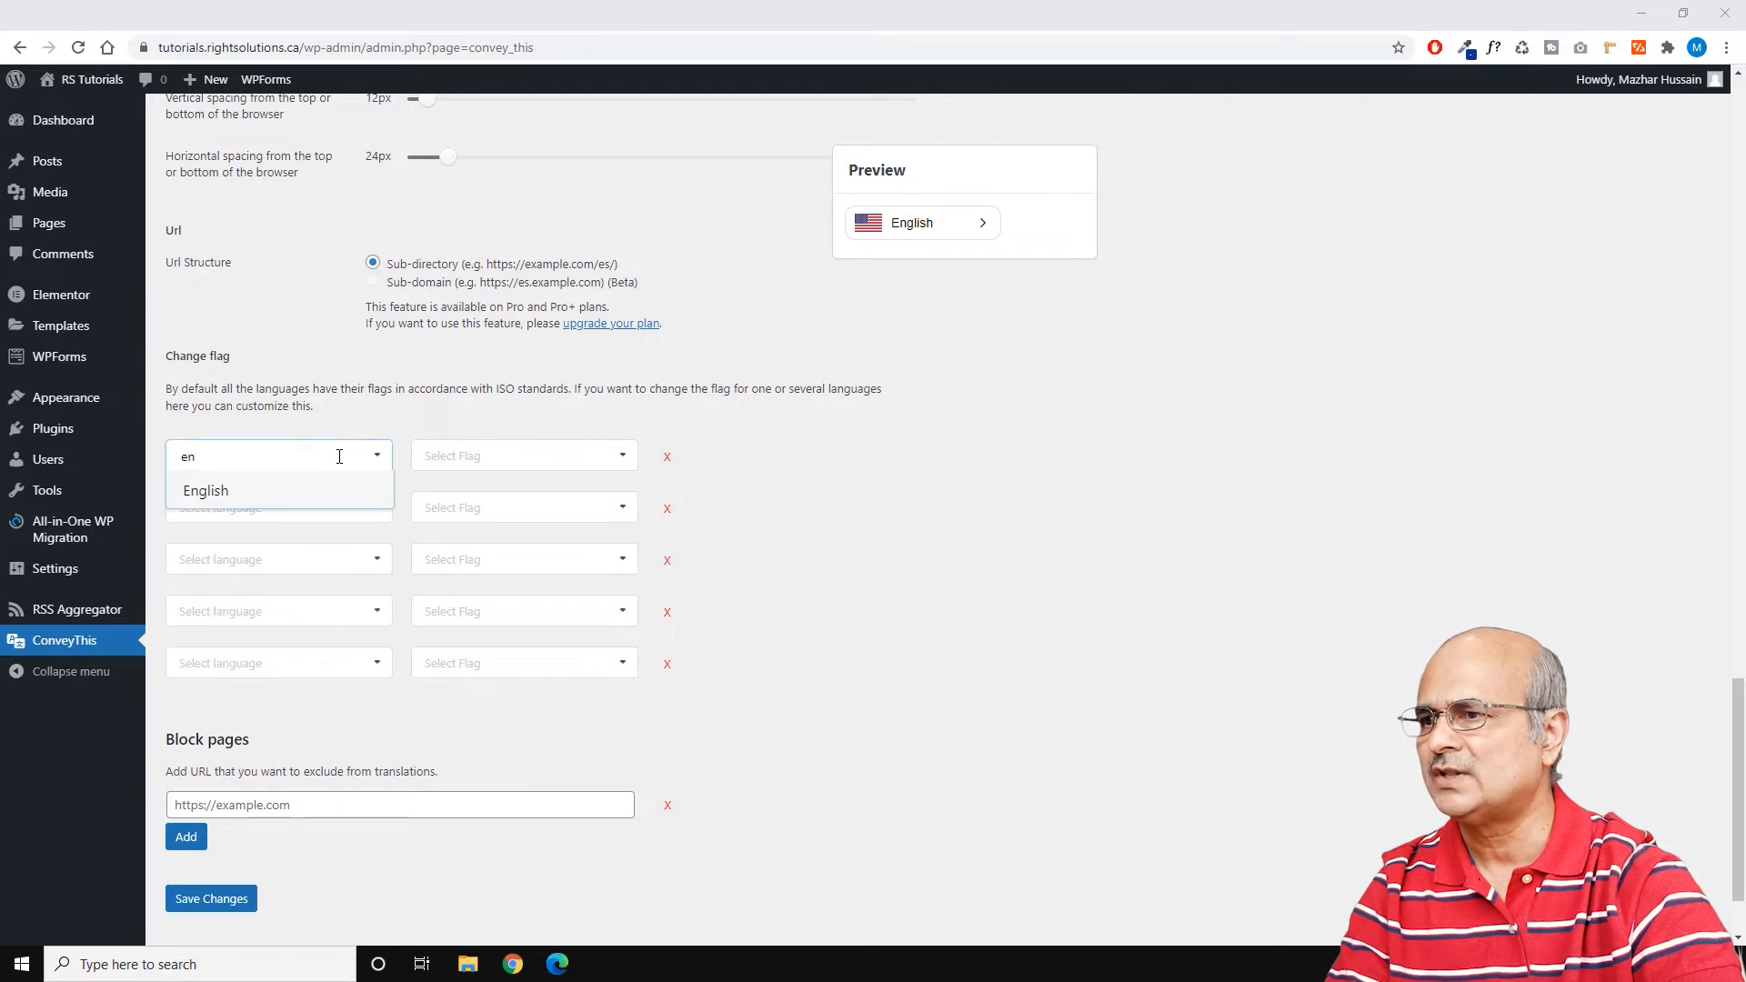
click(233, 491)
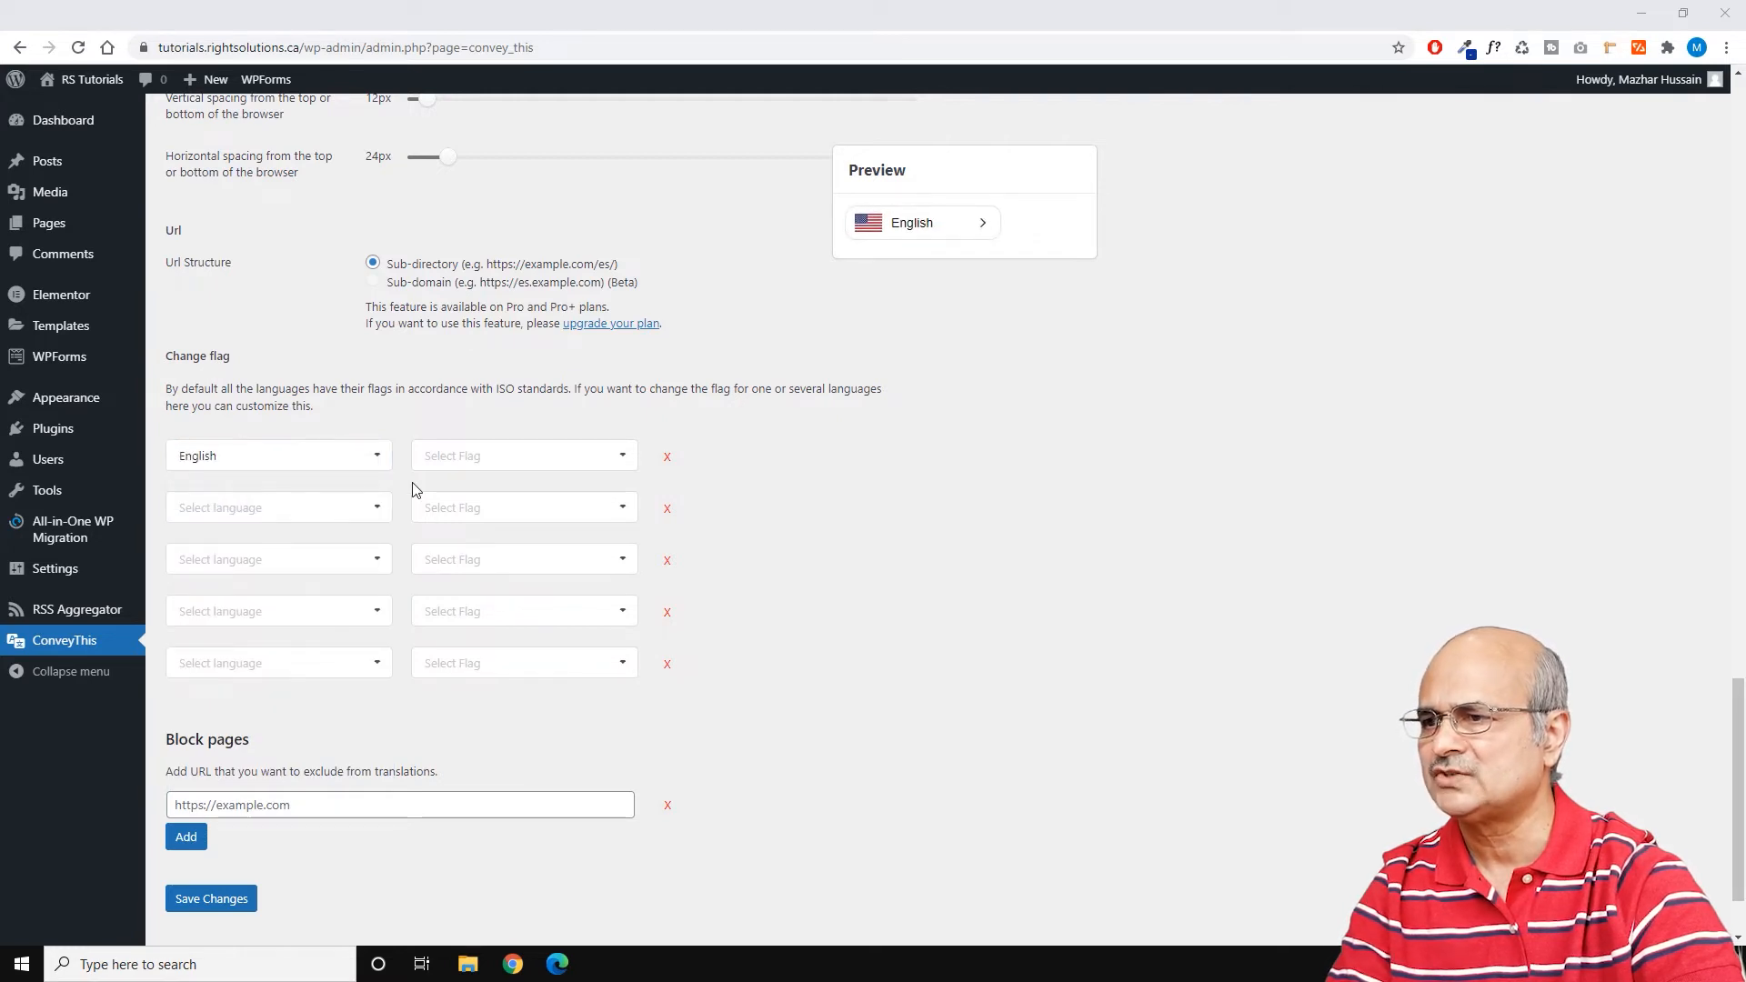
click(620, 460)
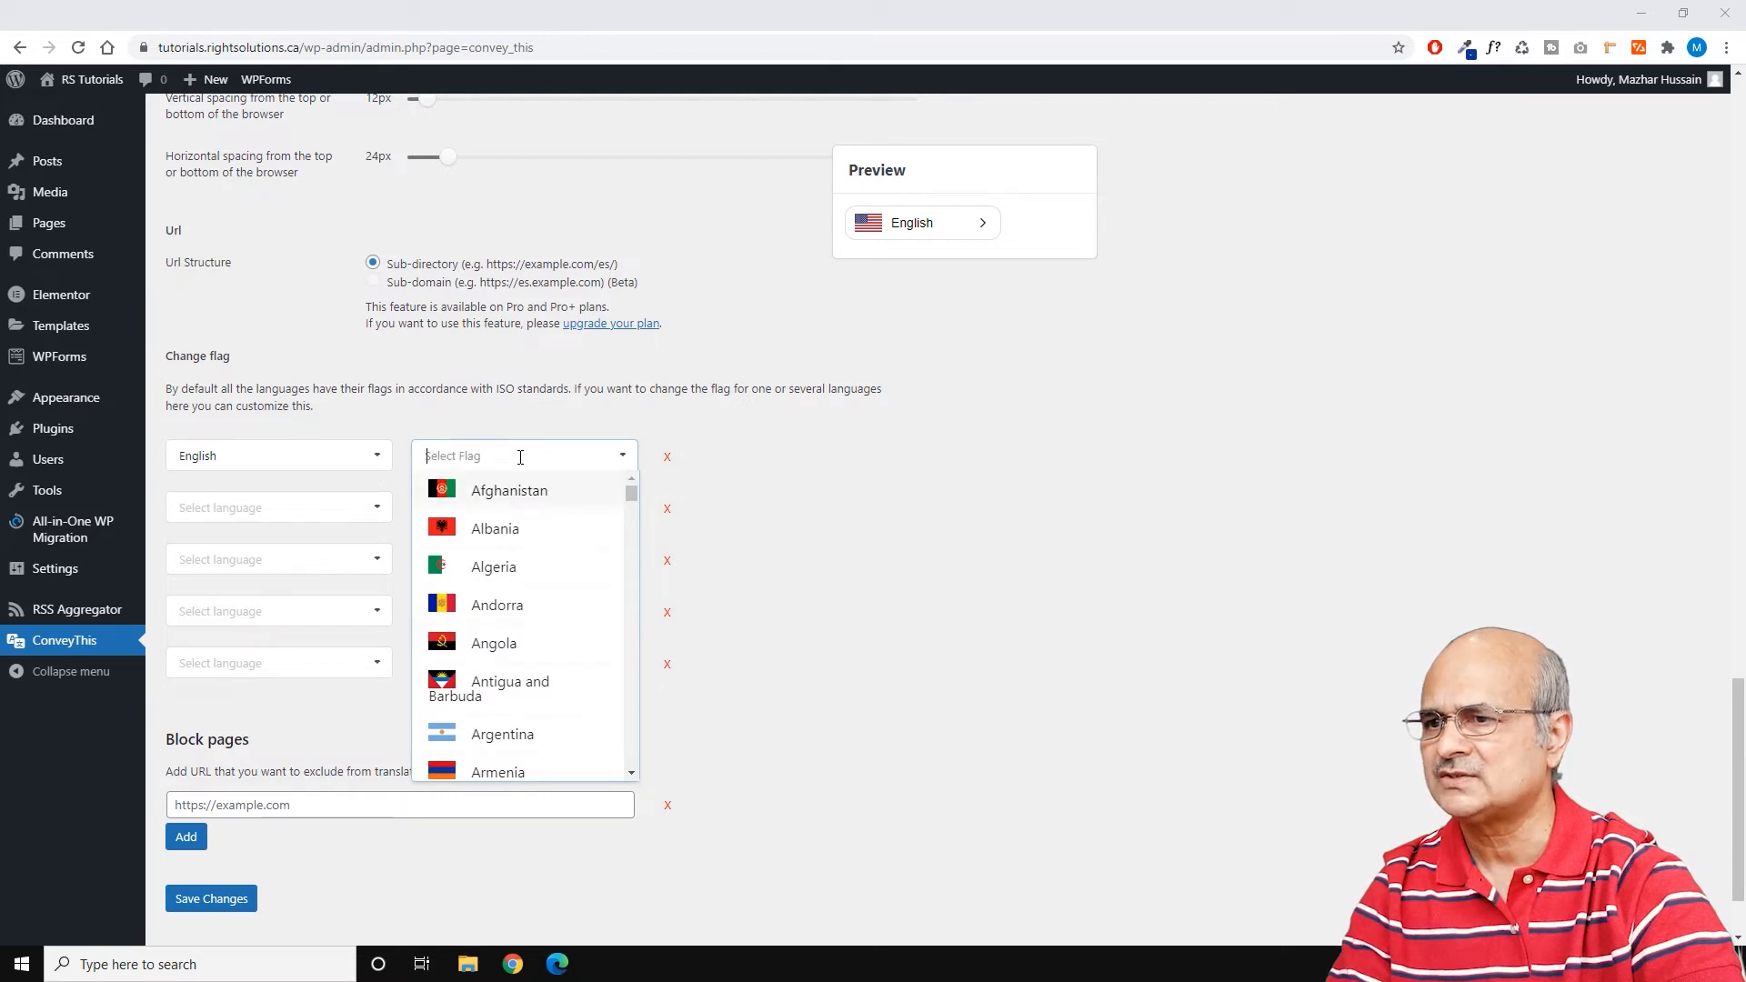
text(can)
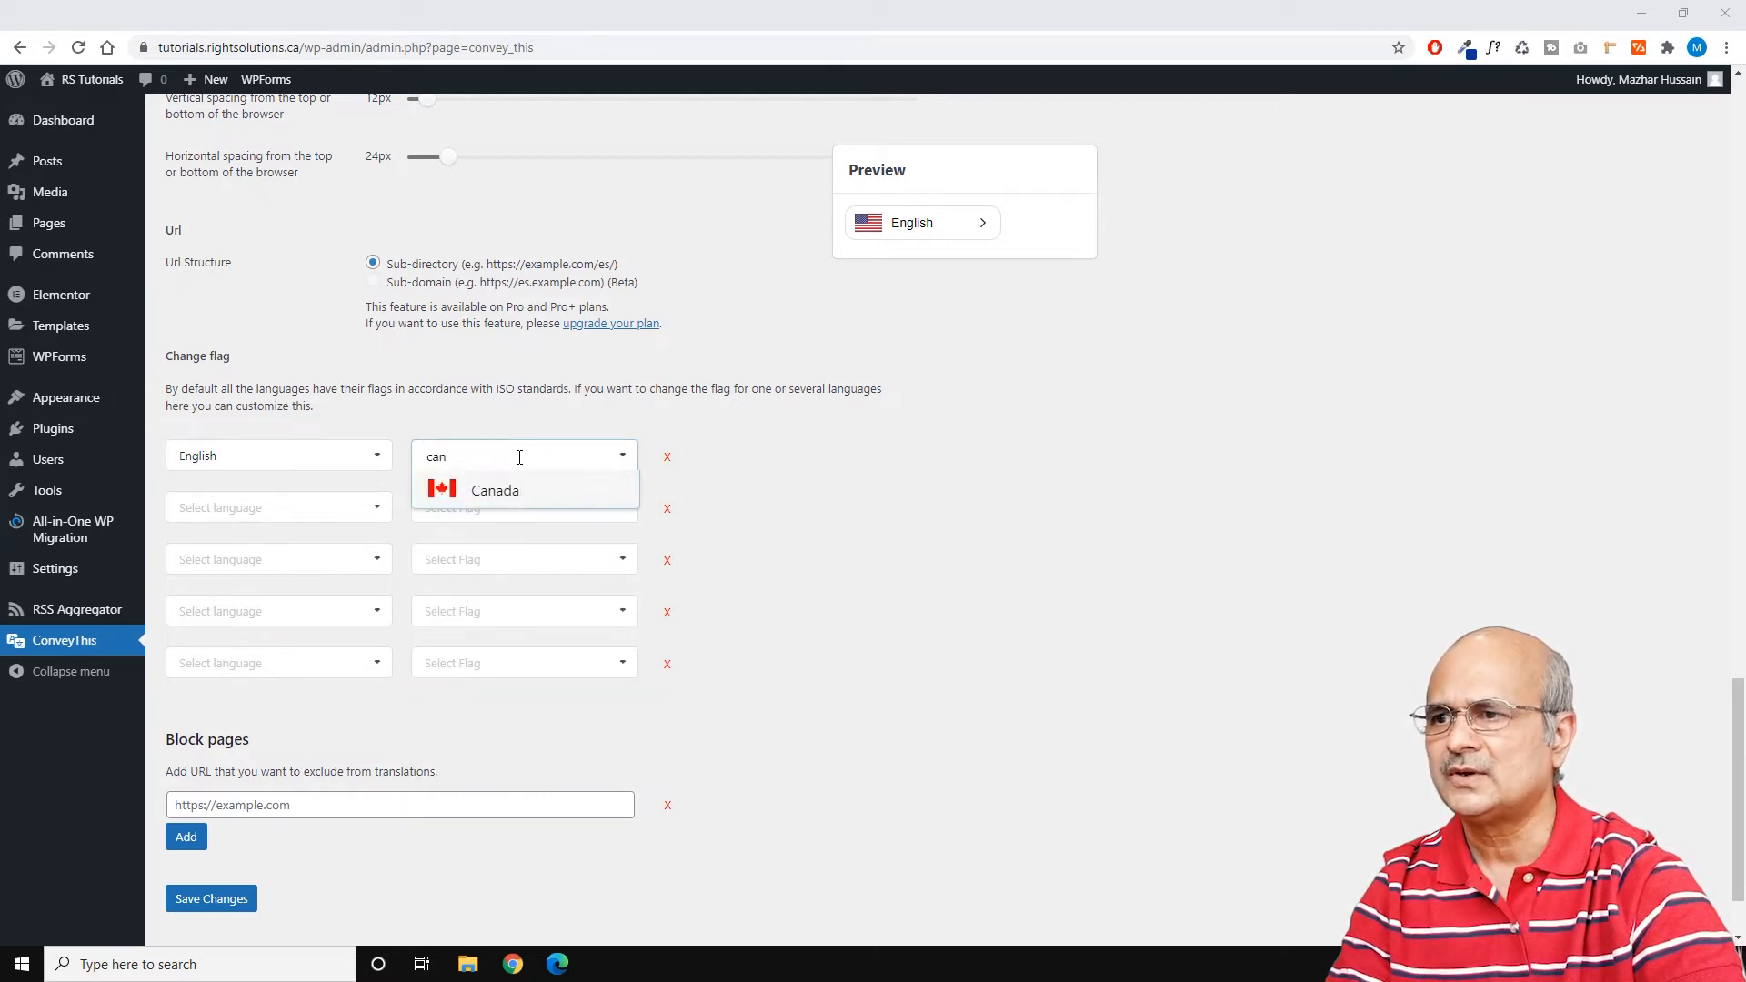
click(480, 492)
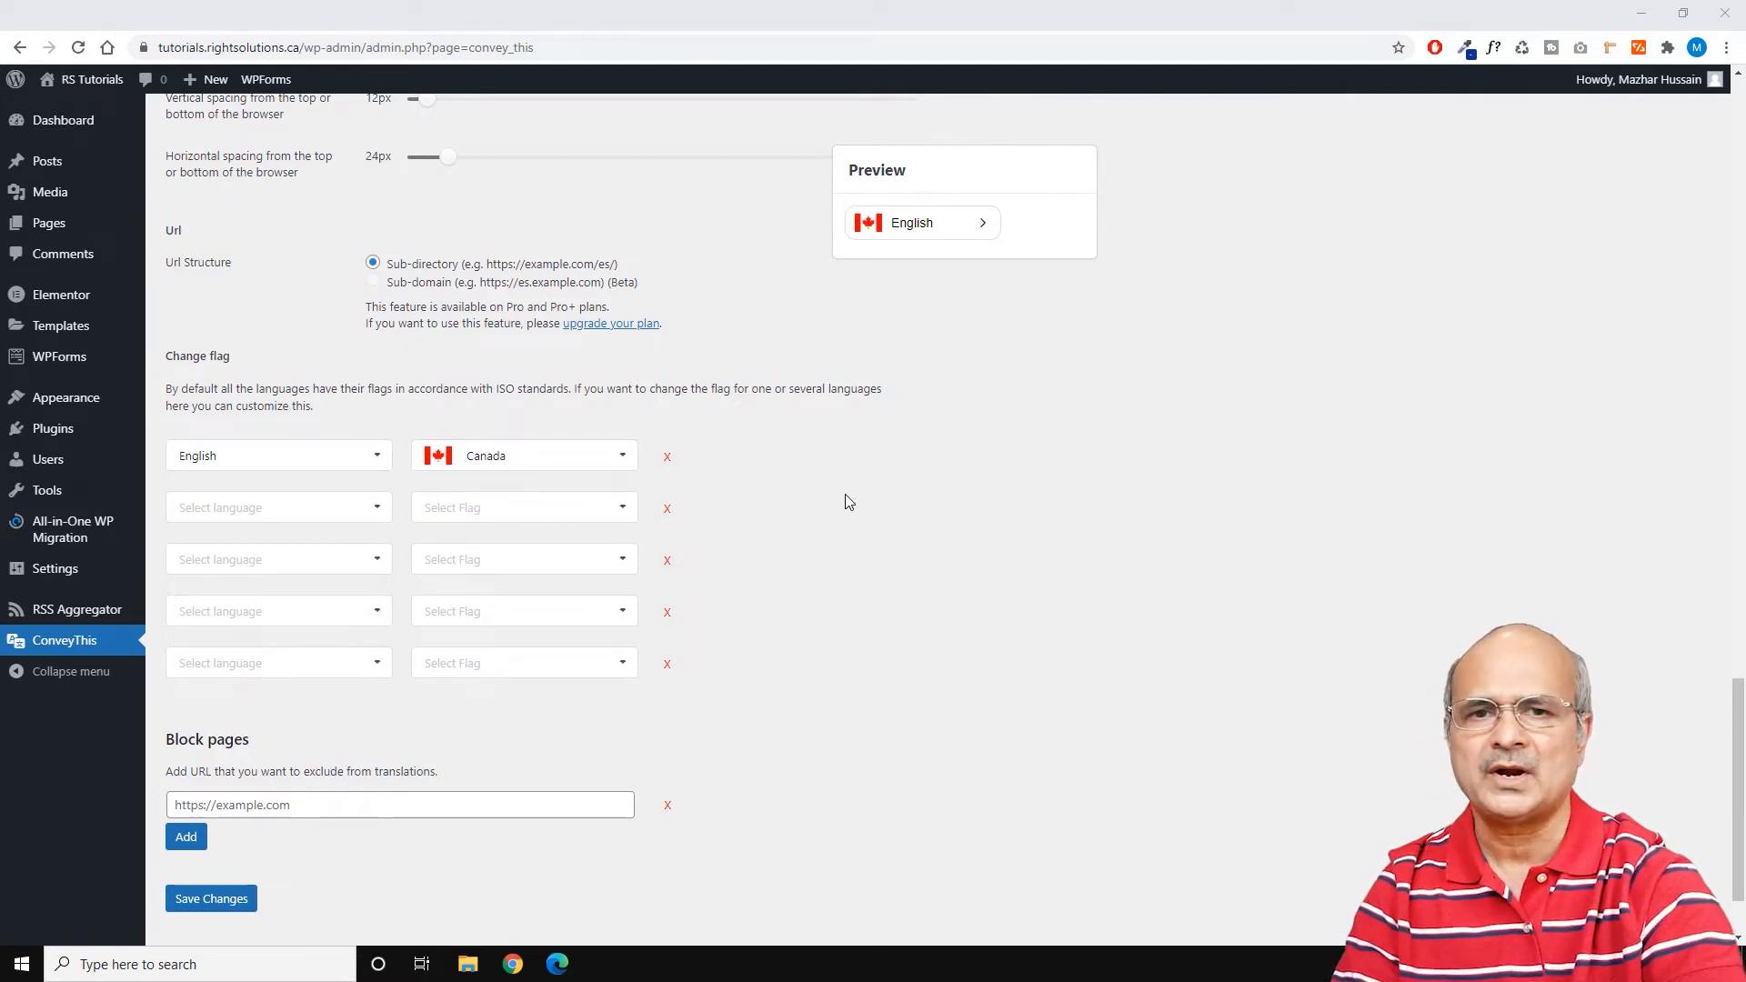
Step: Save the ConveyThis plugin configuration, leaving the Block pages URL empty
scroll(845, 493, down, 2)
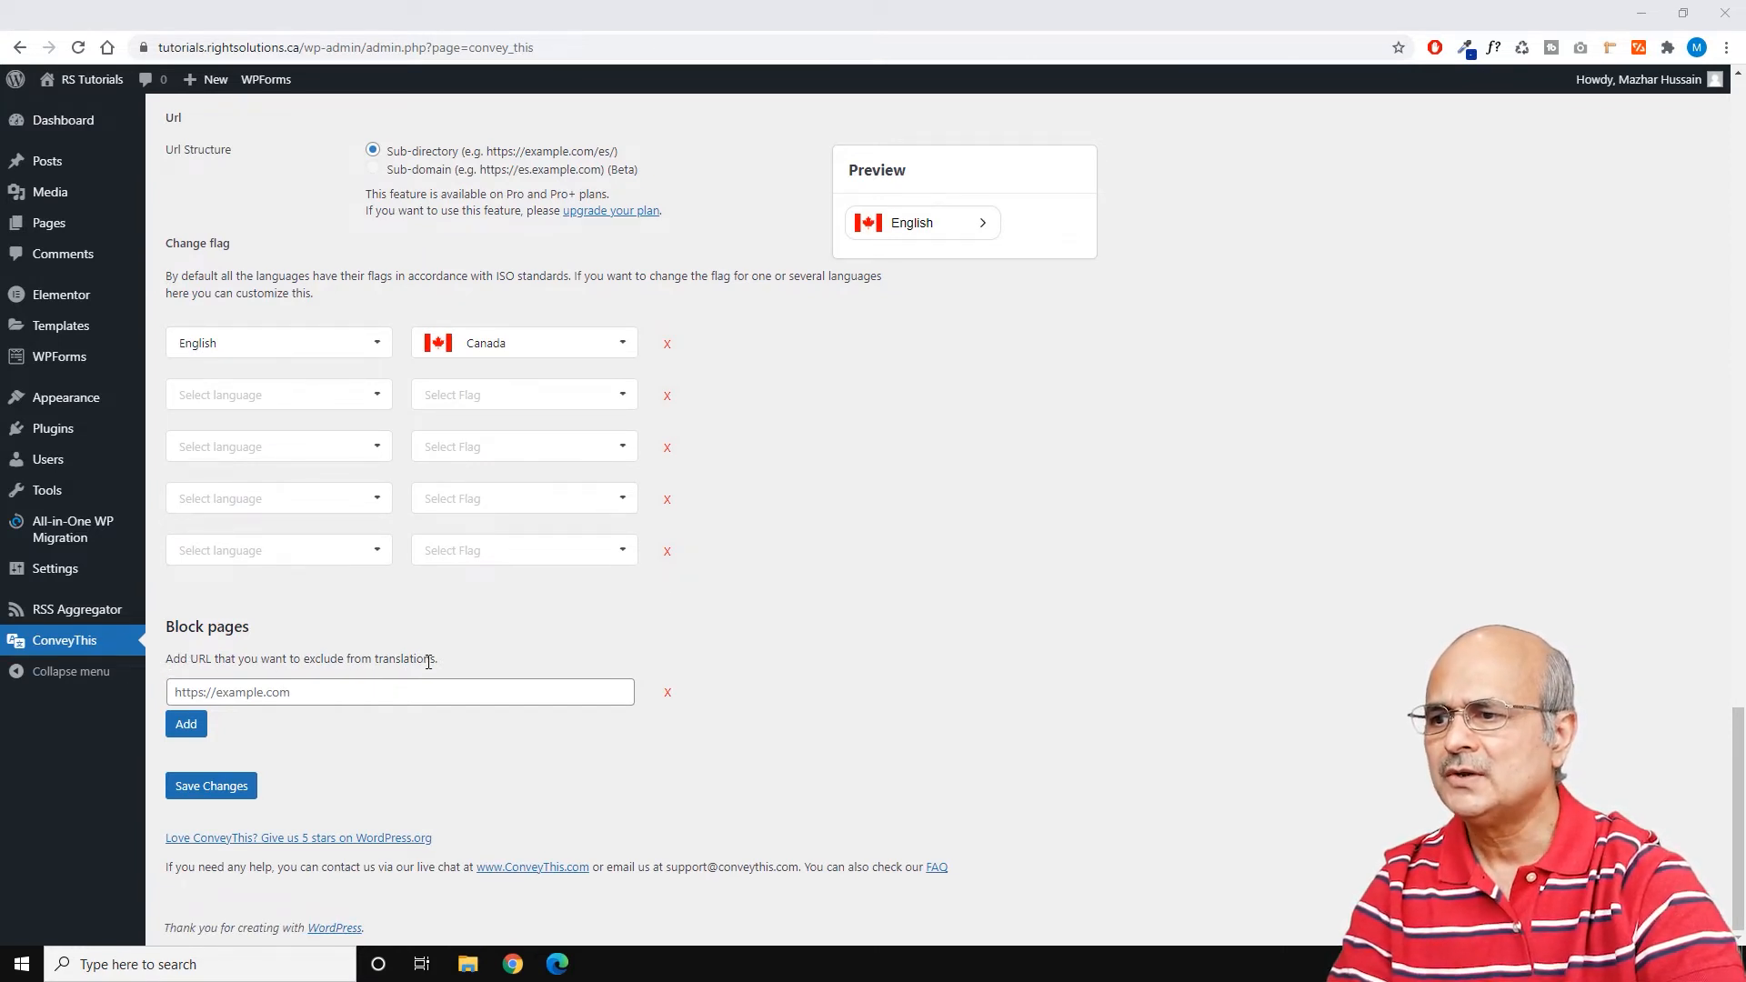
click(254, 694)
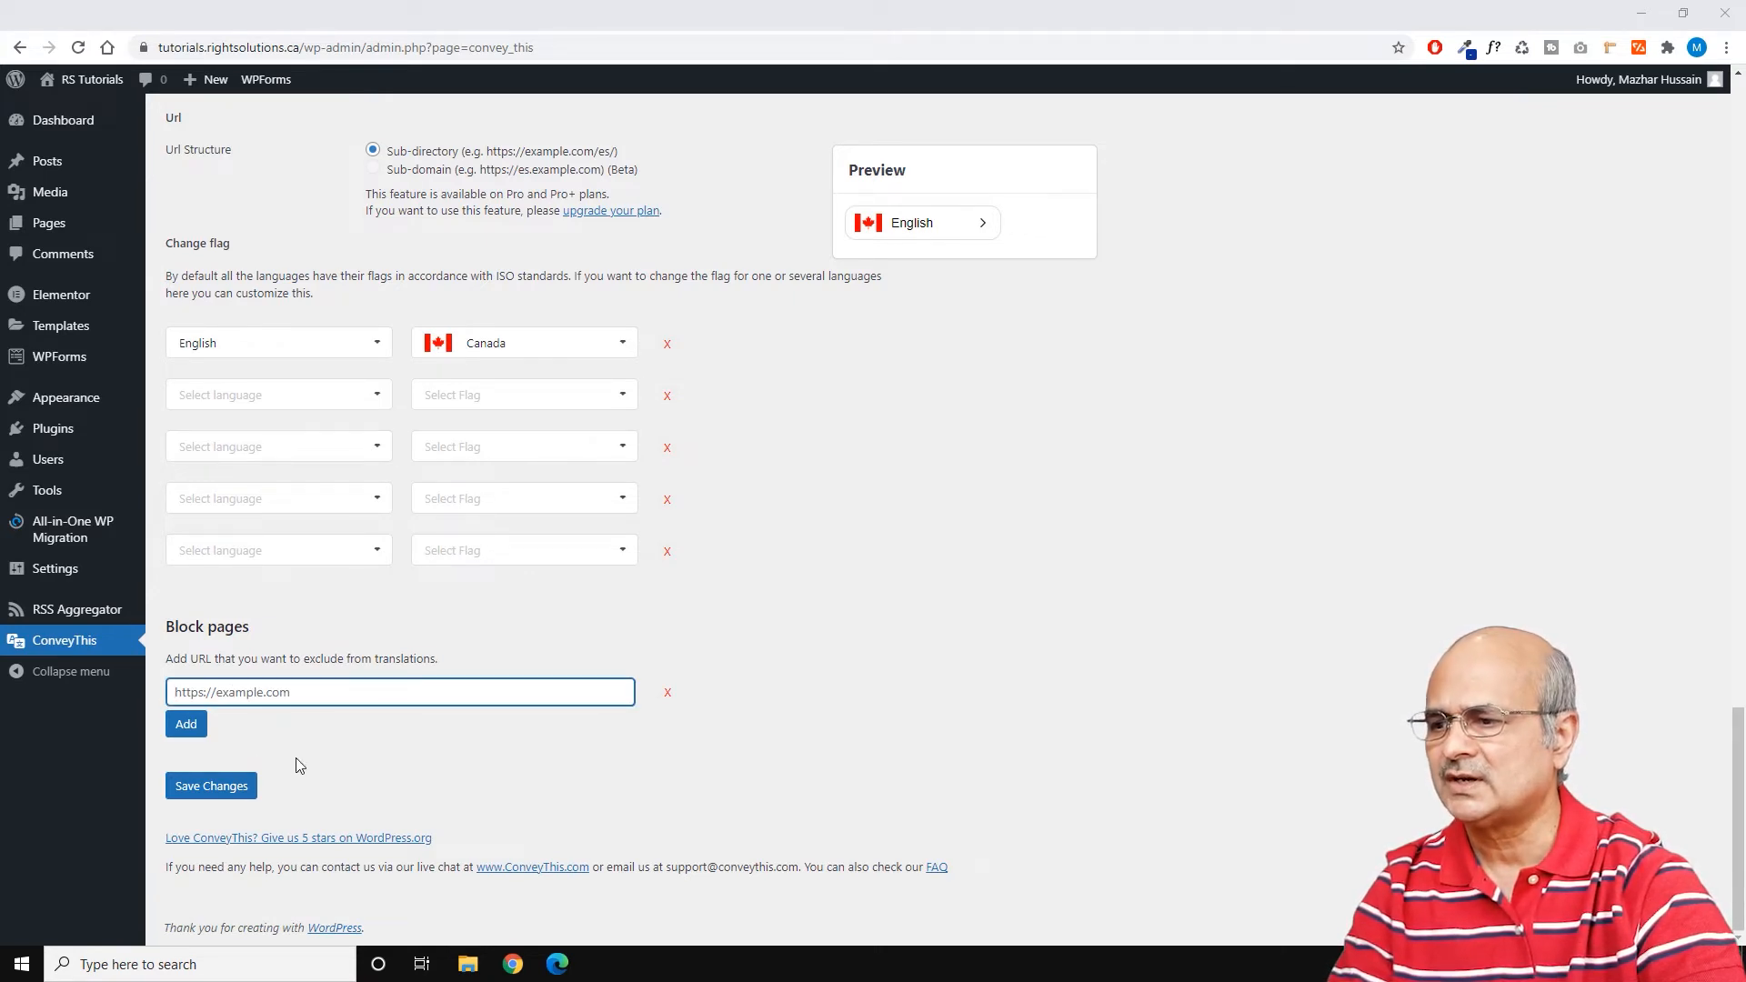
click(208, 789)
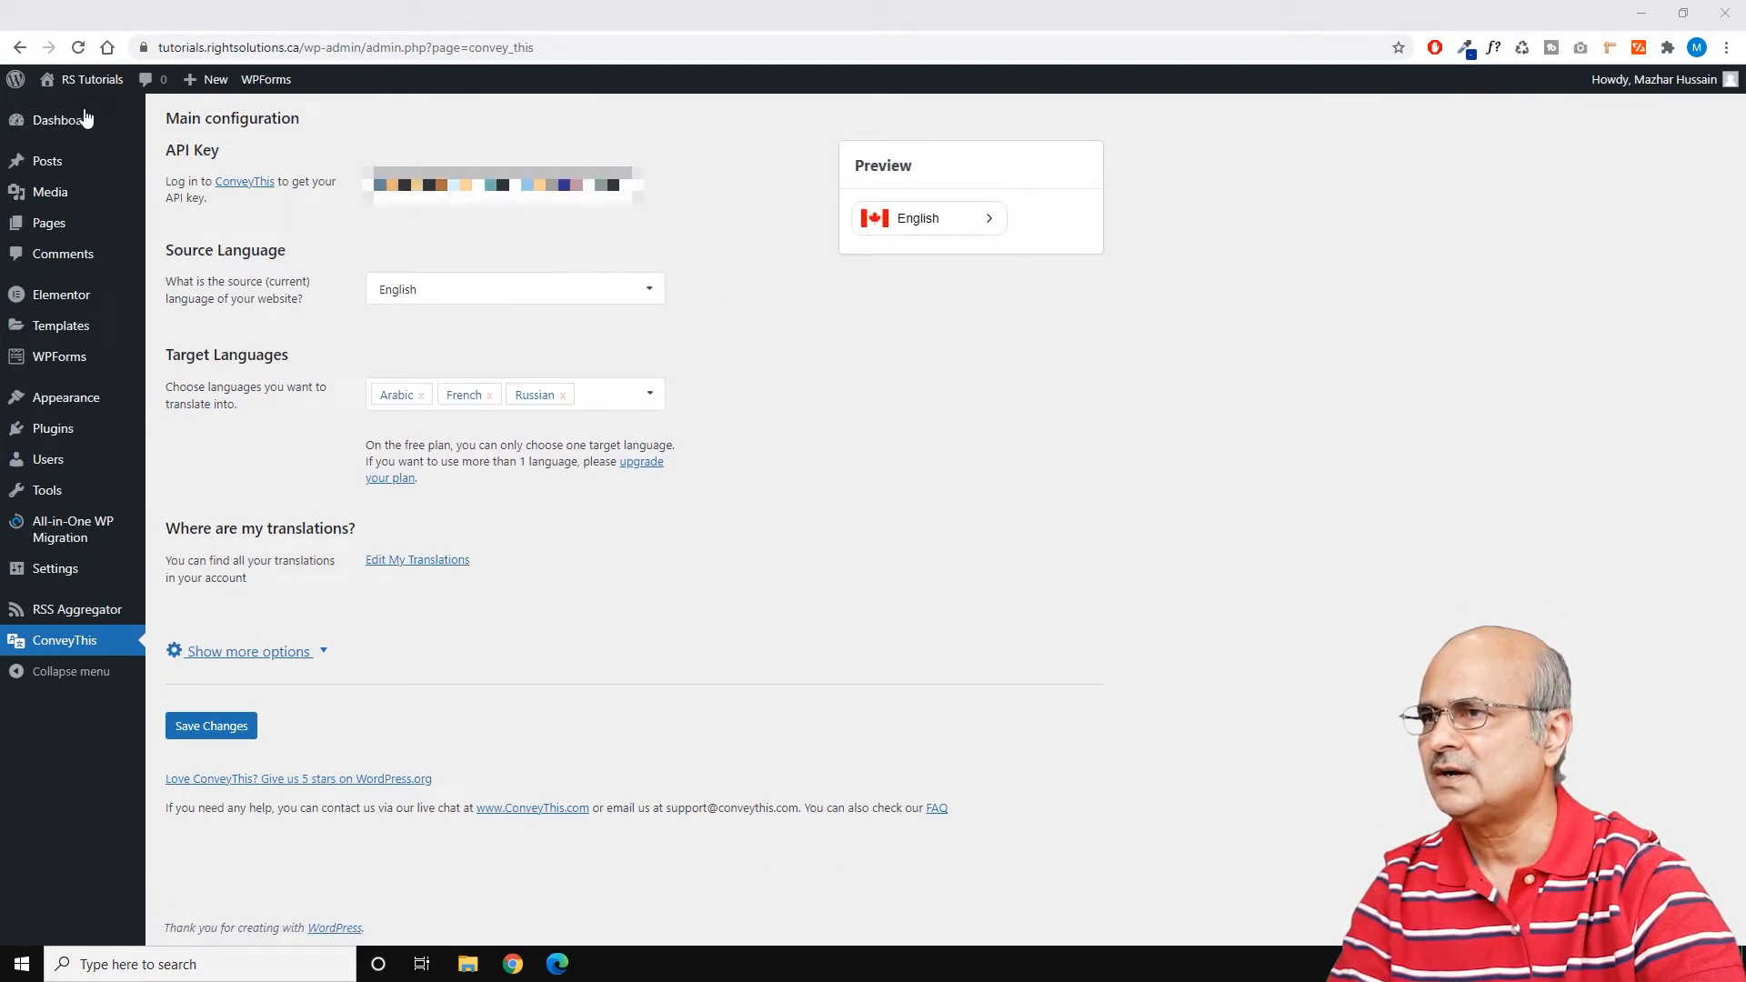
Step: Switch to the site's home page and display it in Russian (Русский) with the language switcher
mouse_move(57, 97)
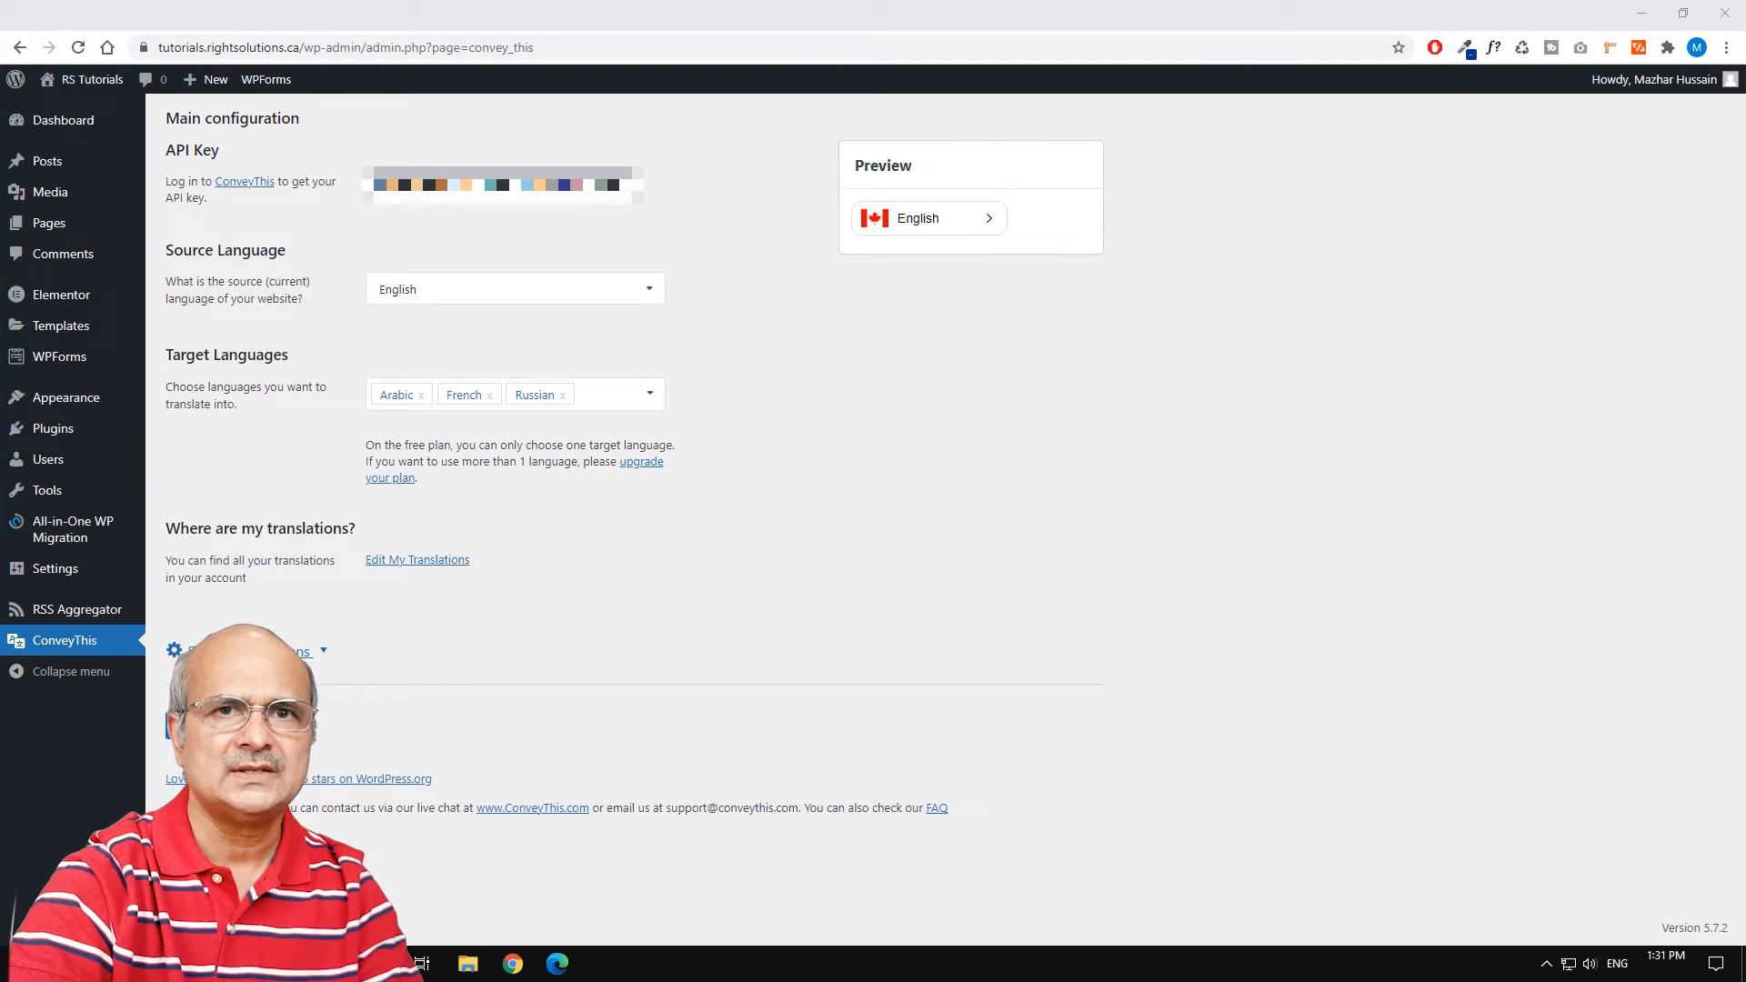
click(450, 22)
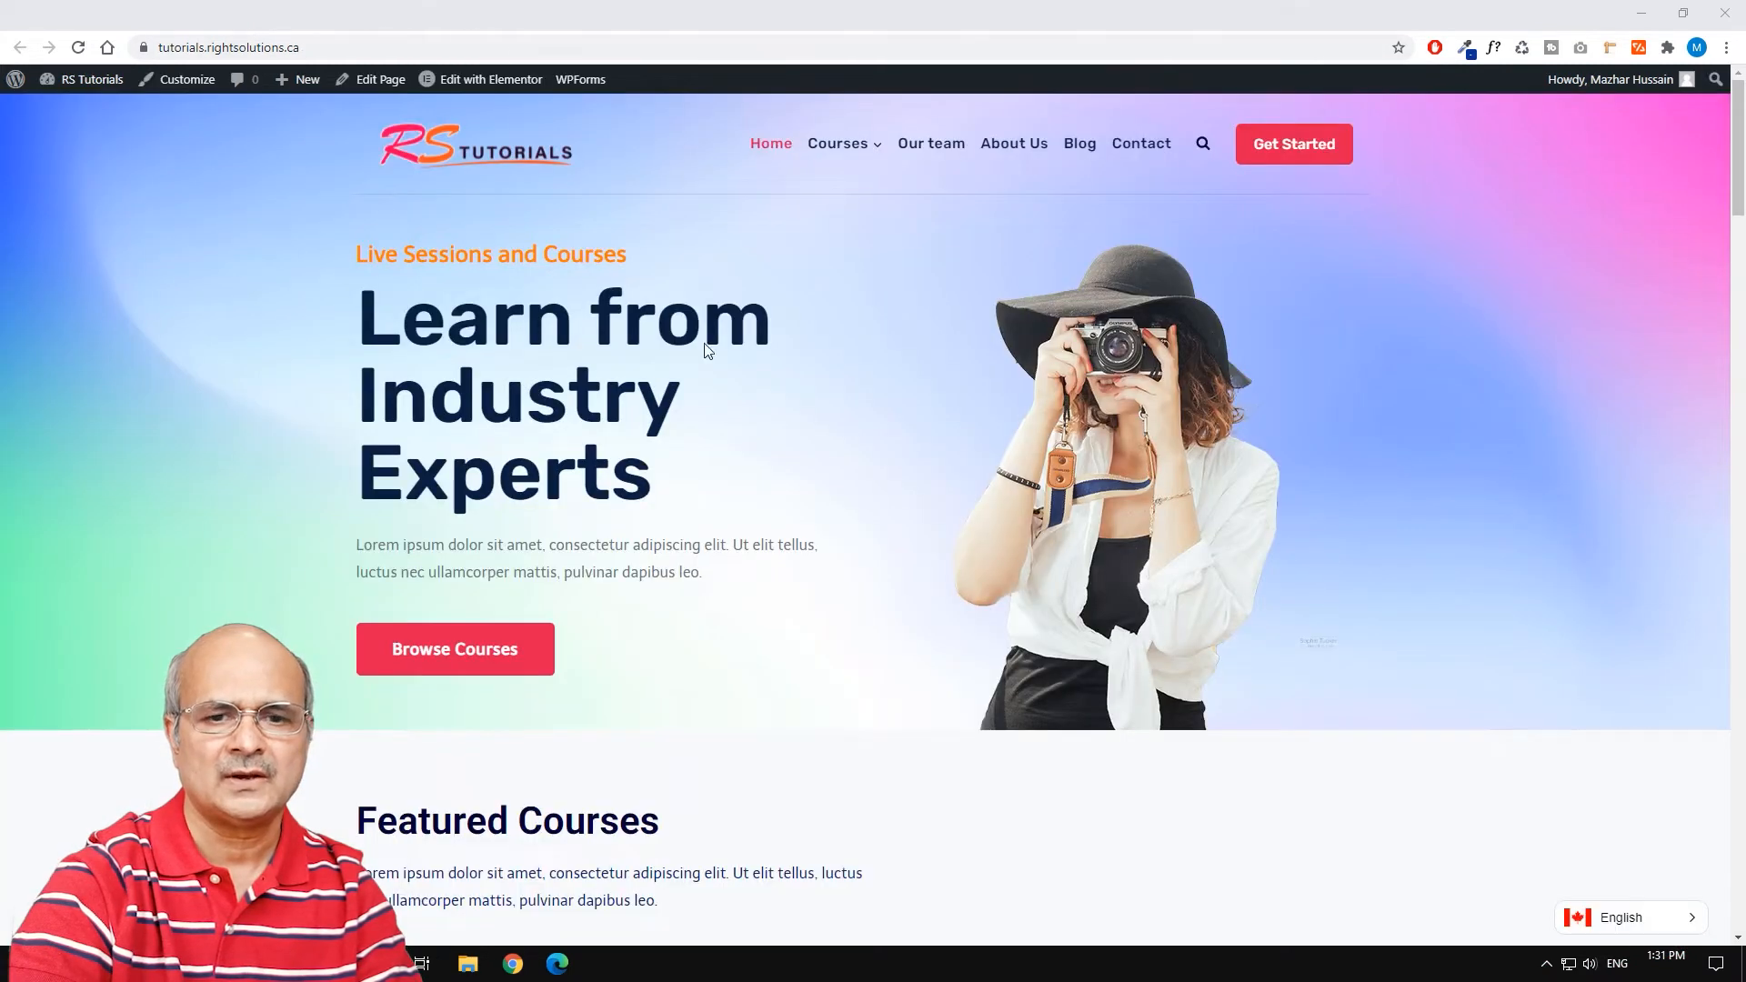
click(1693, 925)
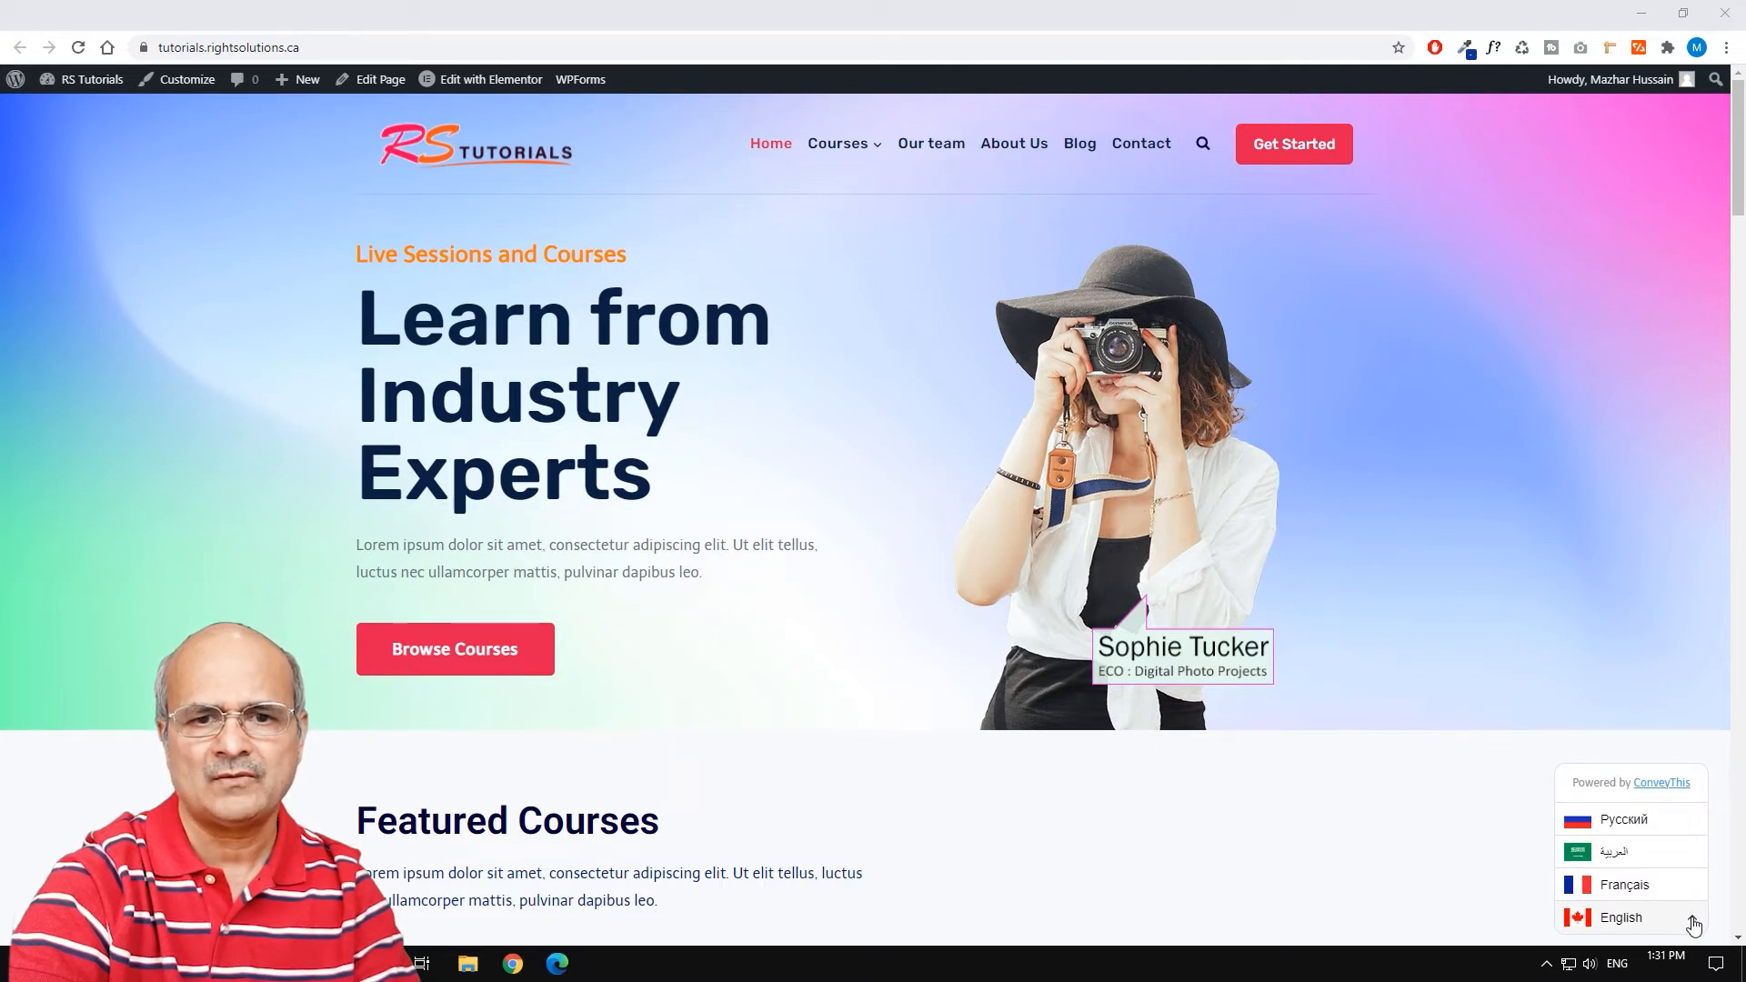
click(1613, 821)
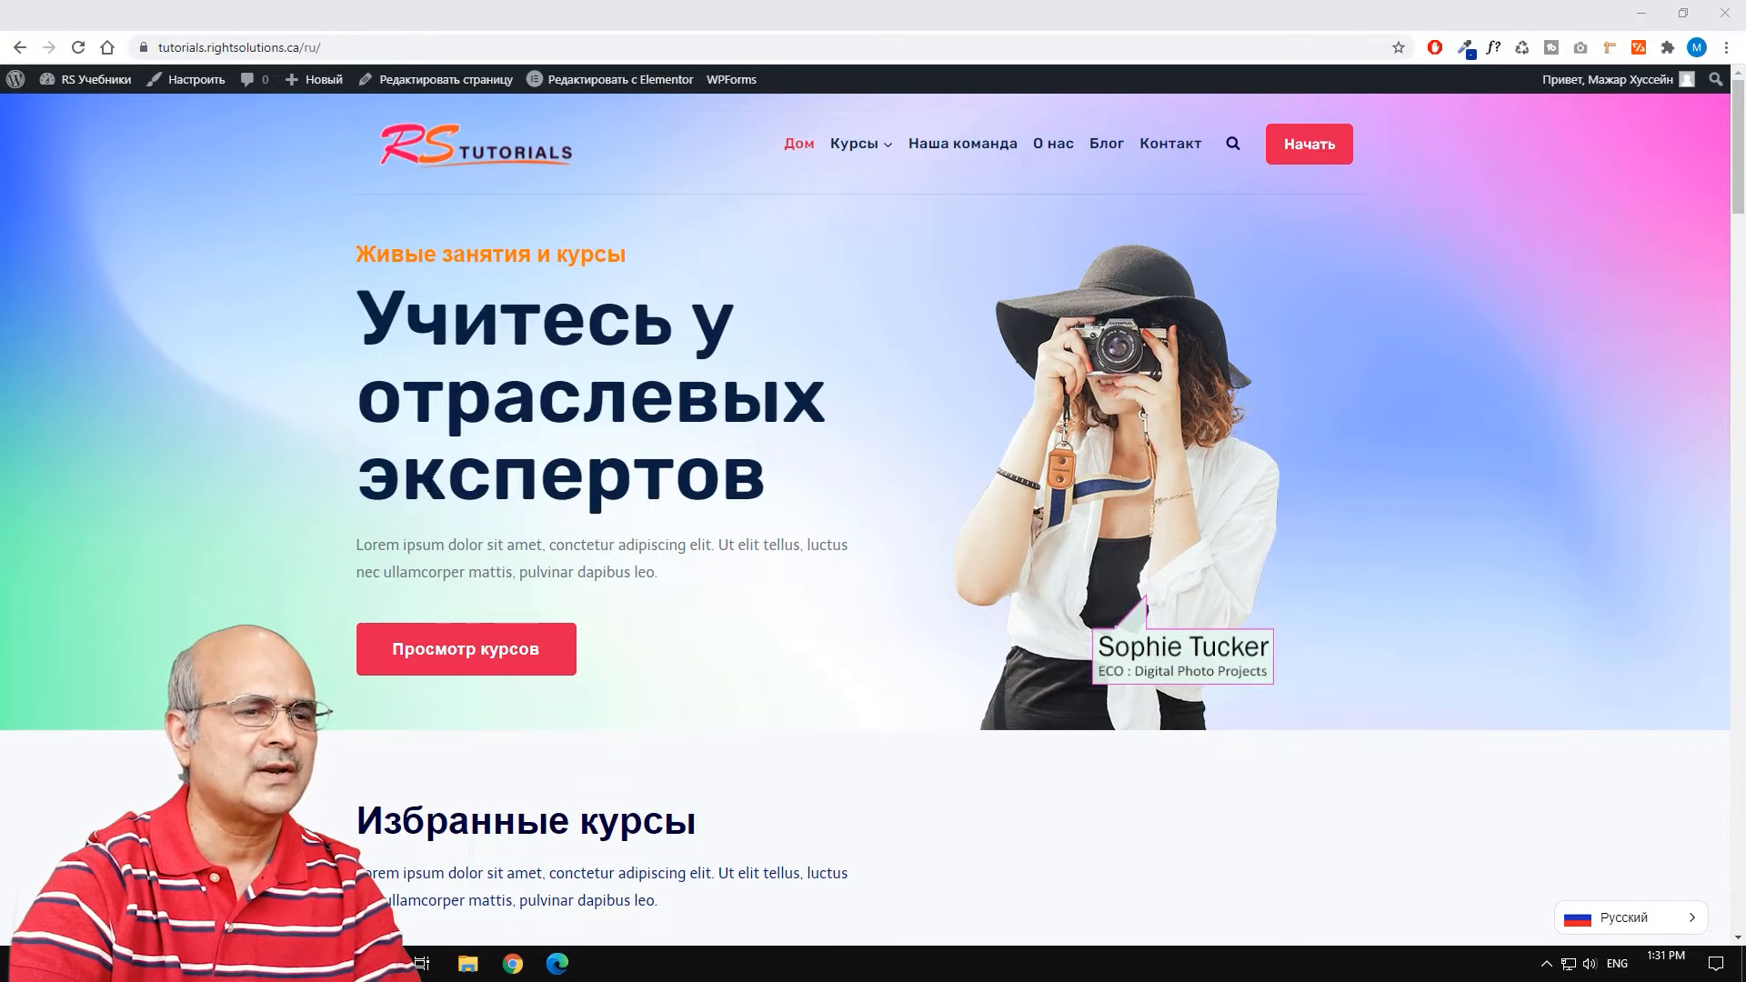
Step: Examine the Russian translation of the home page from the header to the footer
scroll(764, 706, down, 7)
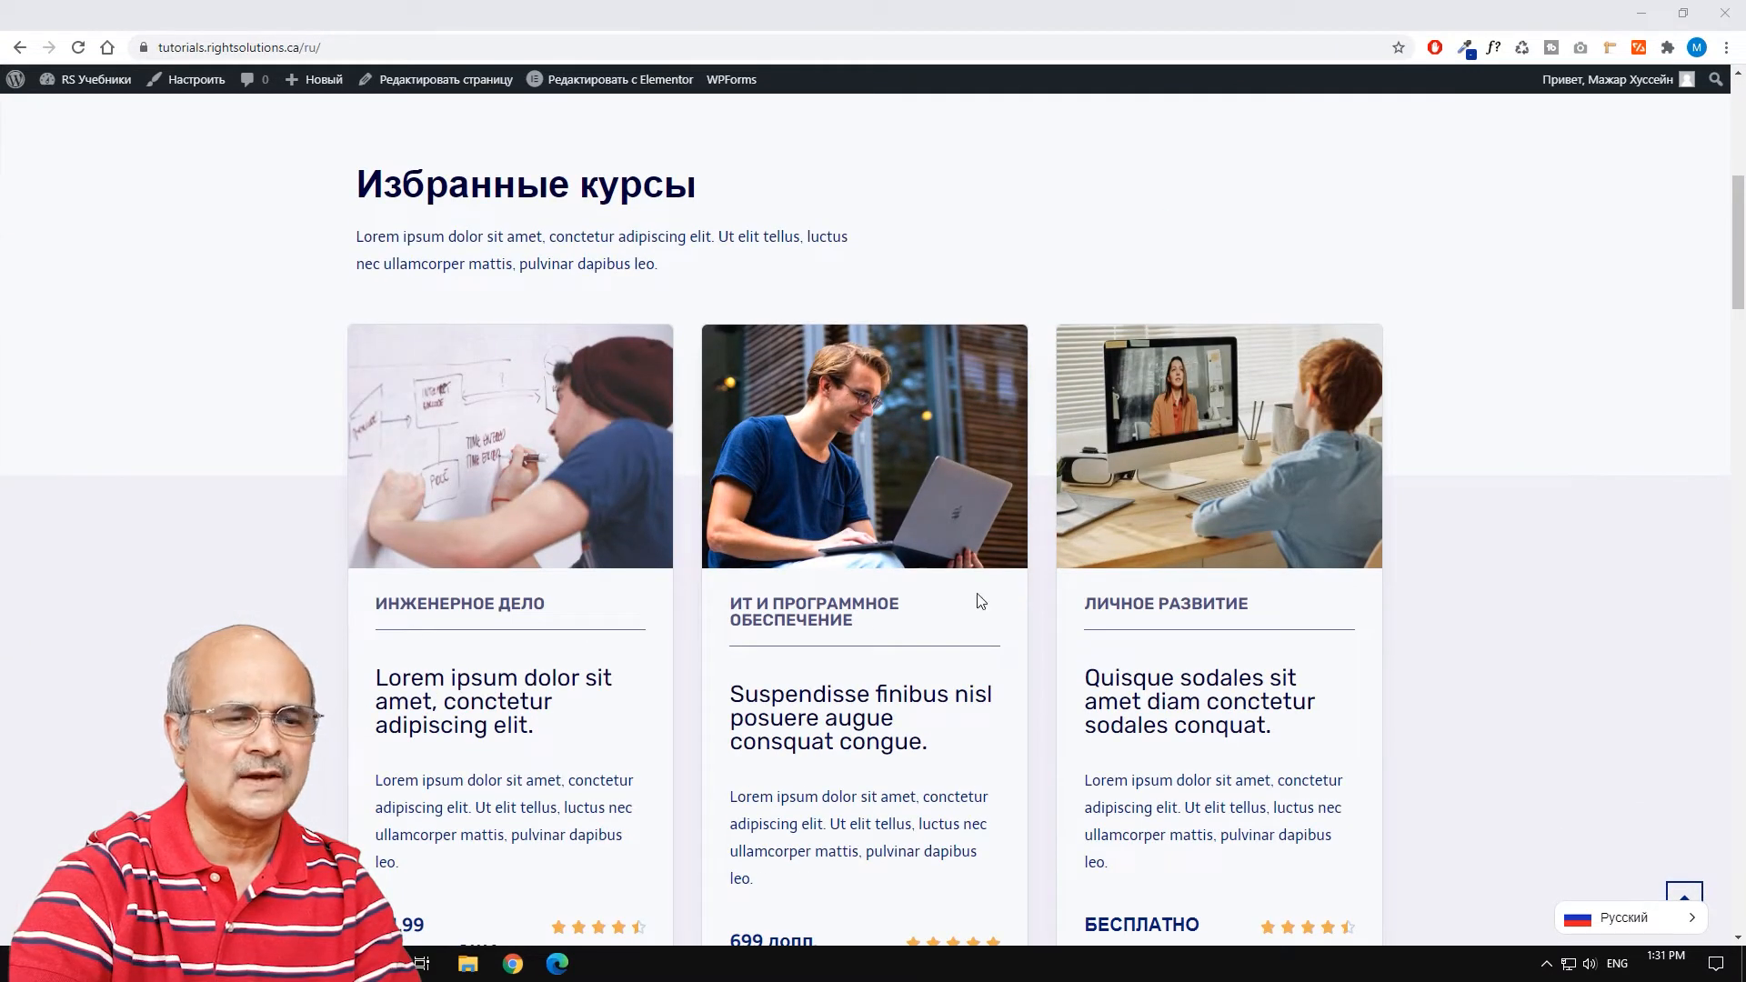
scroll(877, 604, up, 7)
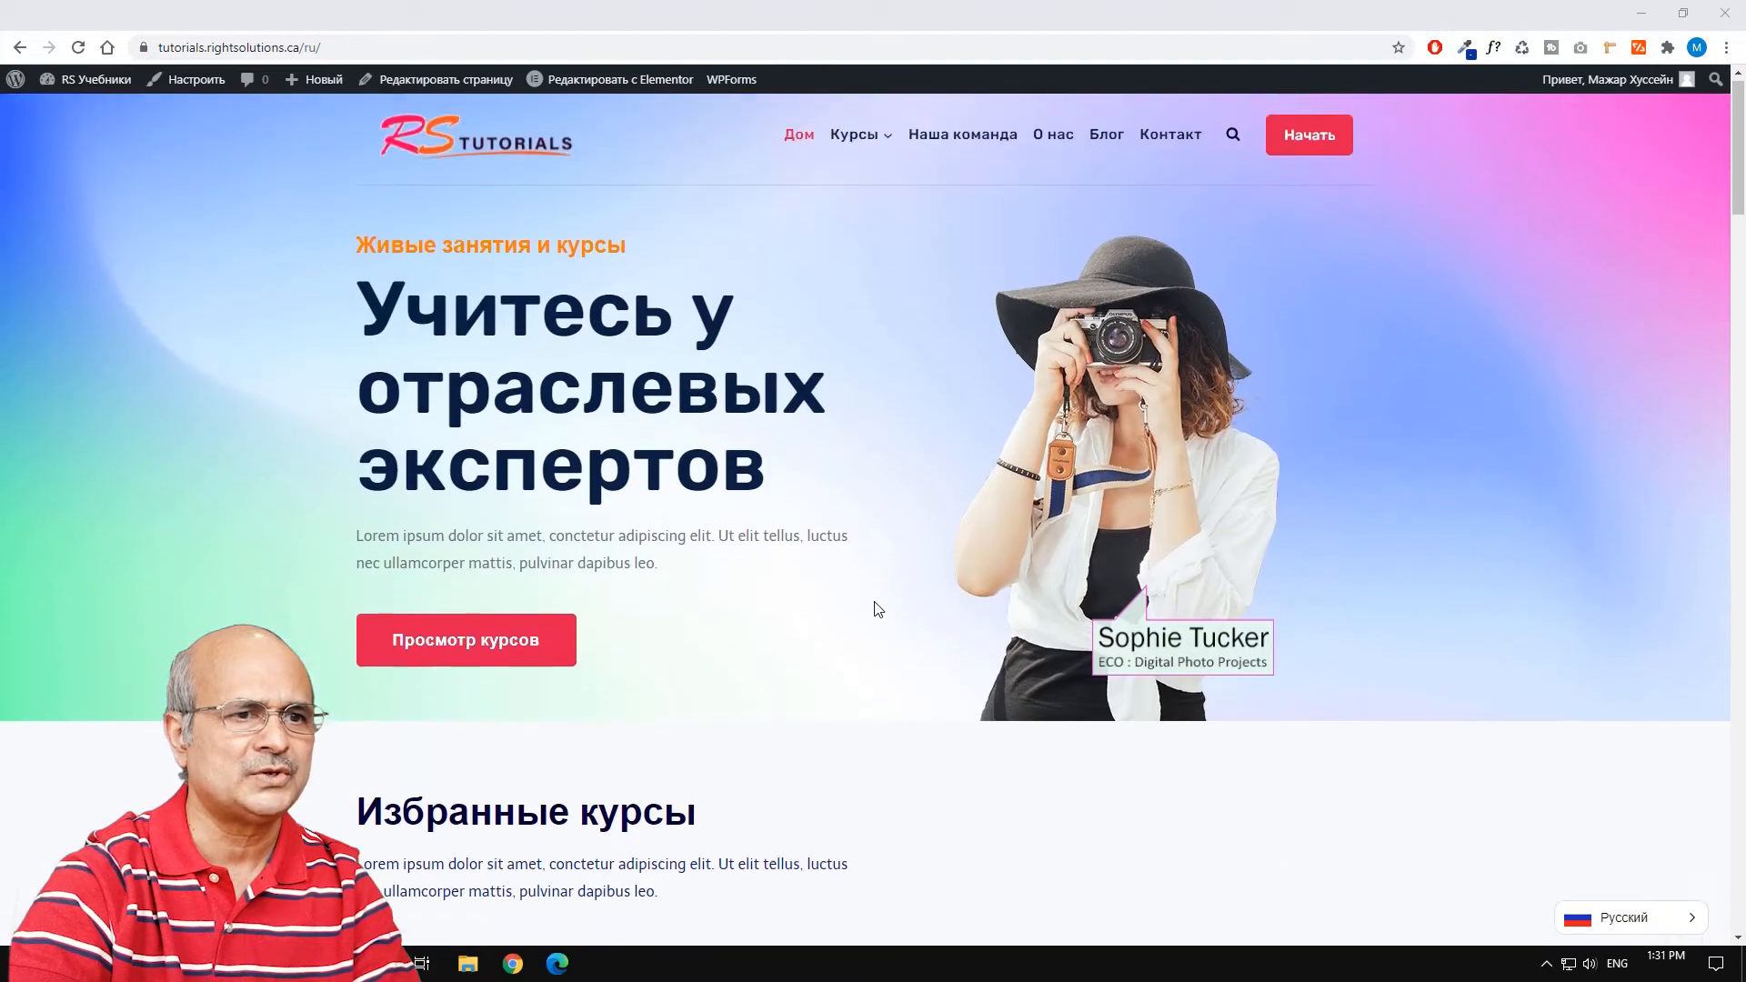
scroll(870, 607, down, 20)
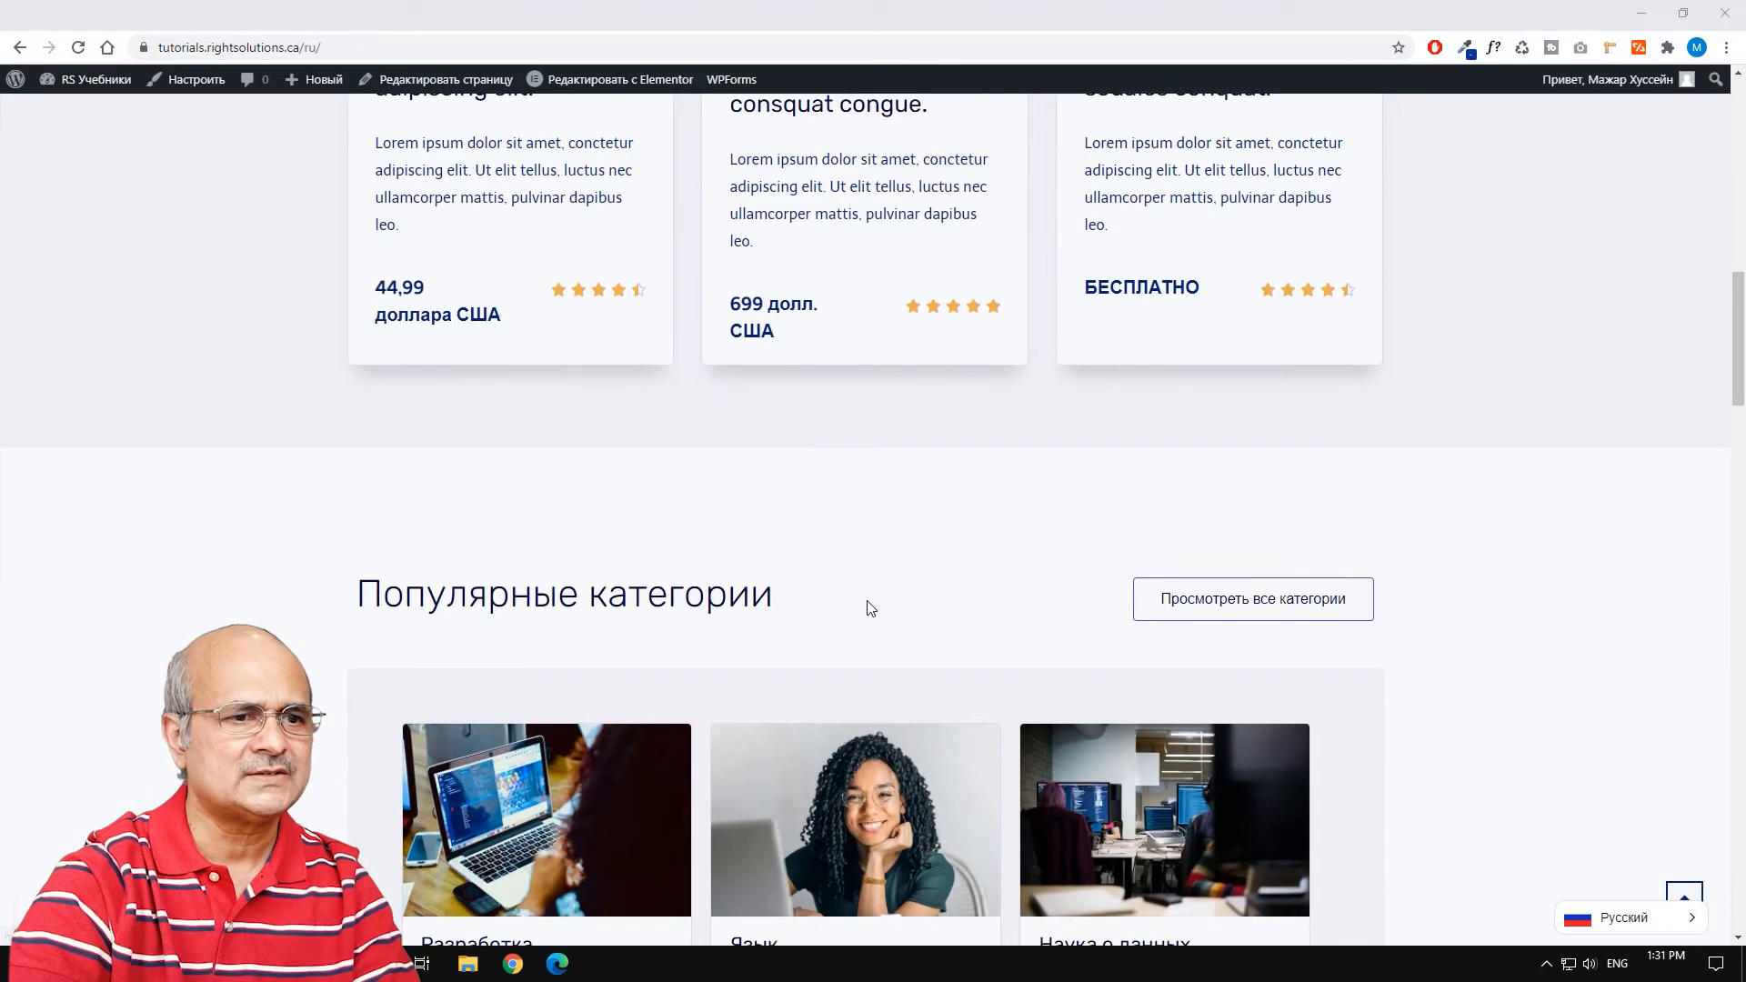
scroll(869, 606, down, 18)
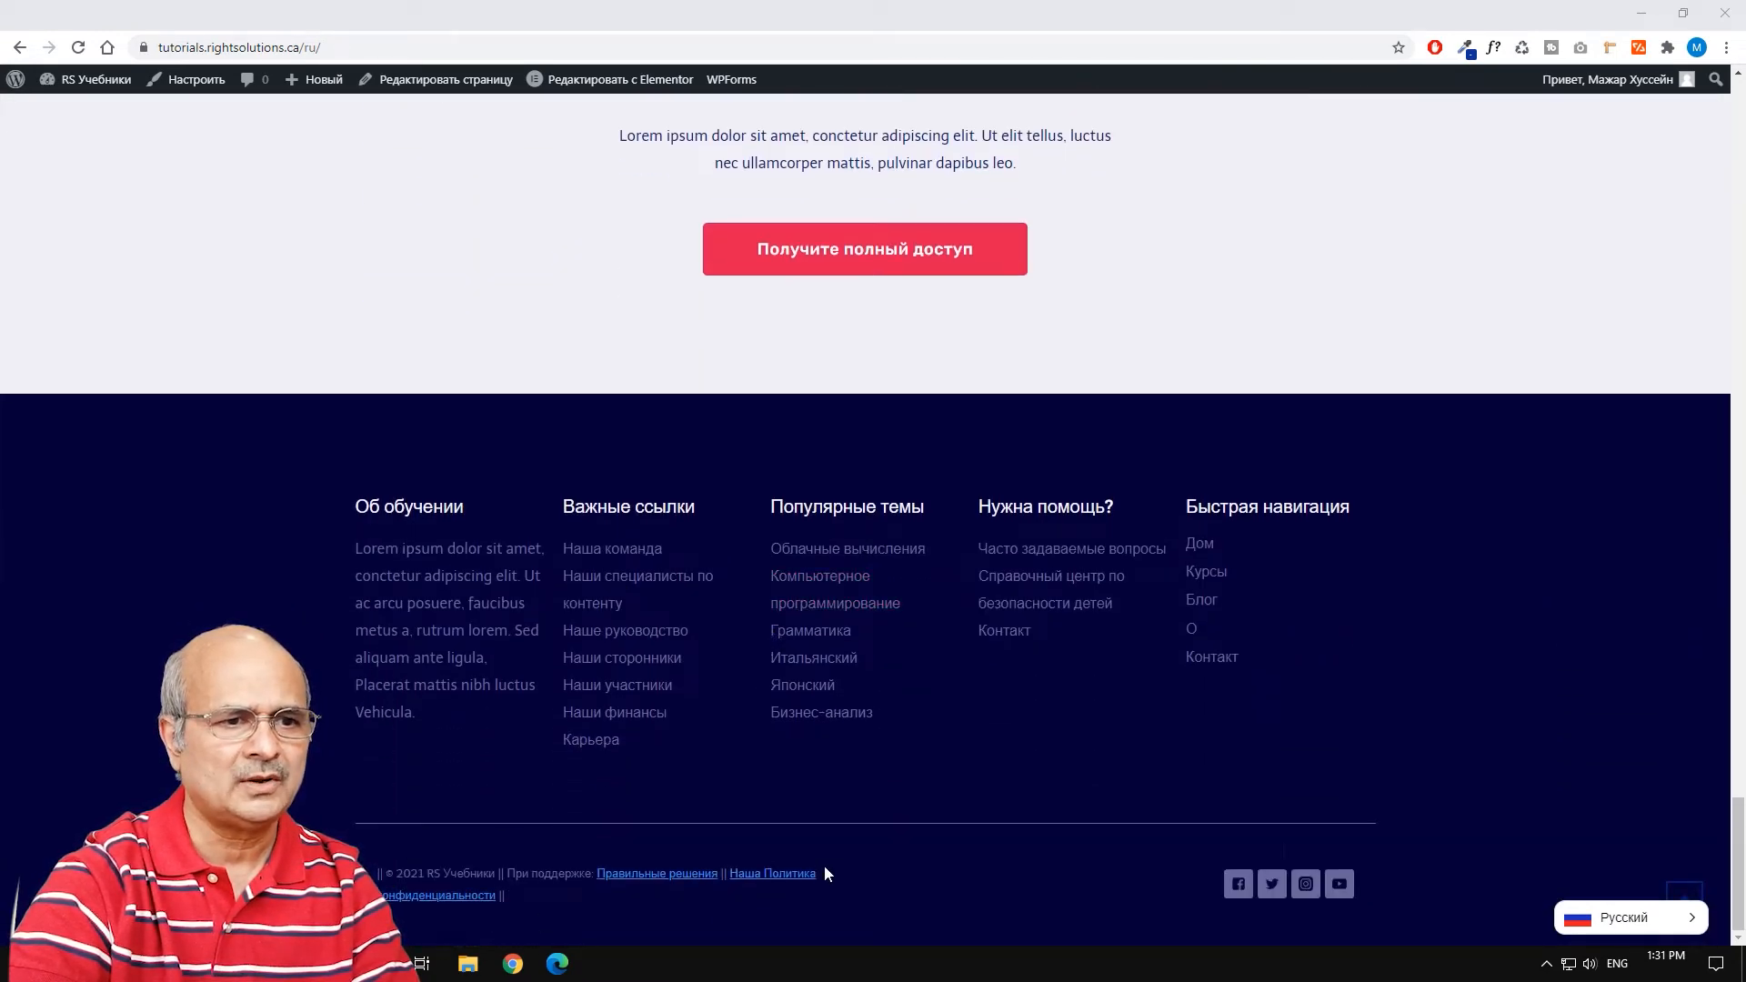
scroll(823, 865, up, 1)
scroll(815, 871, down, 1)
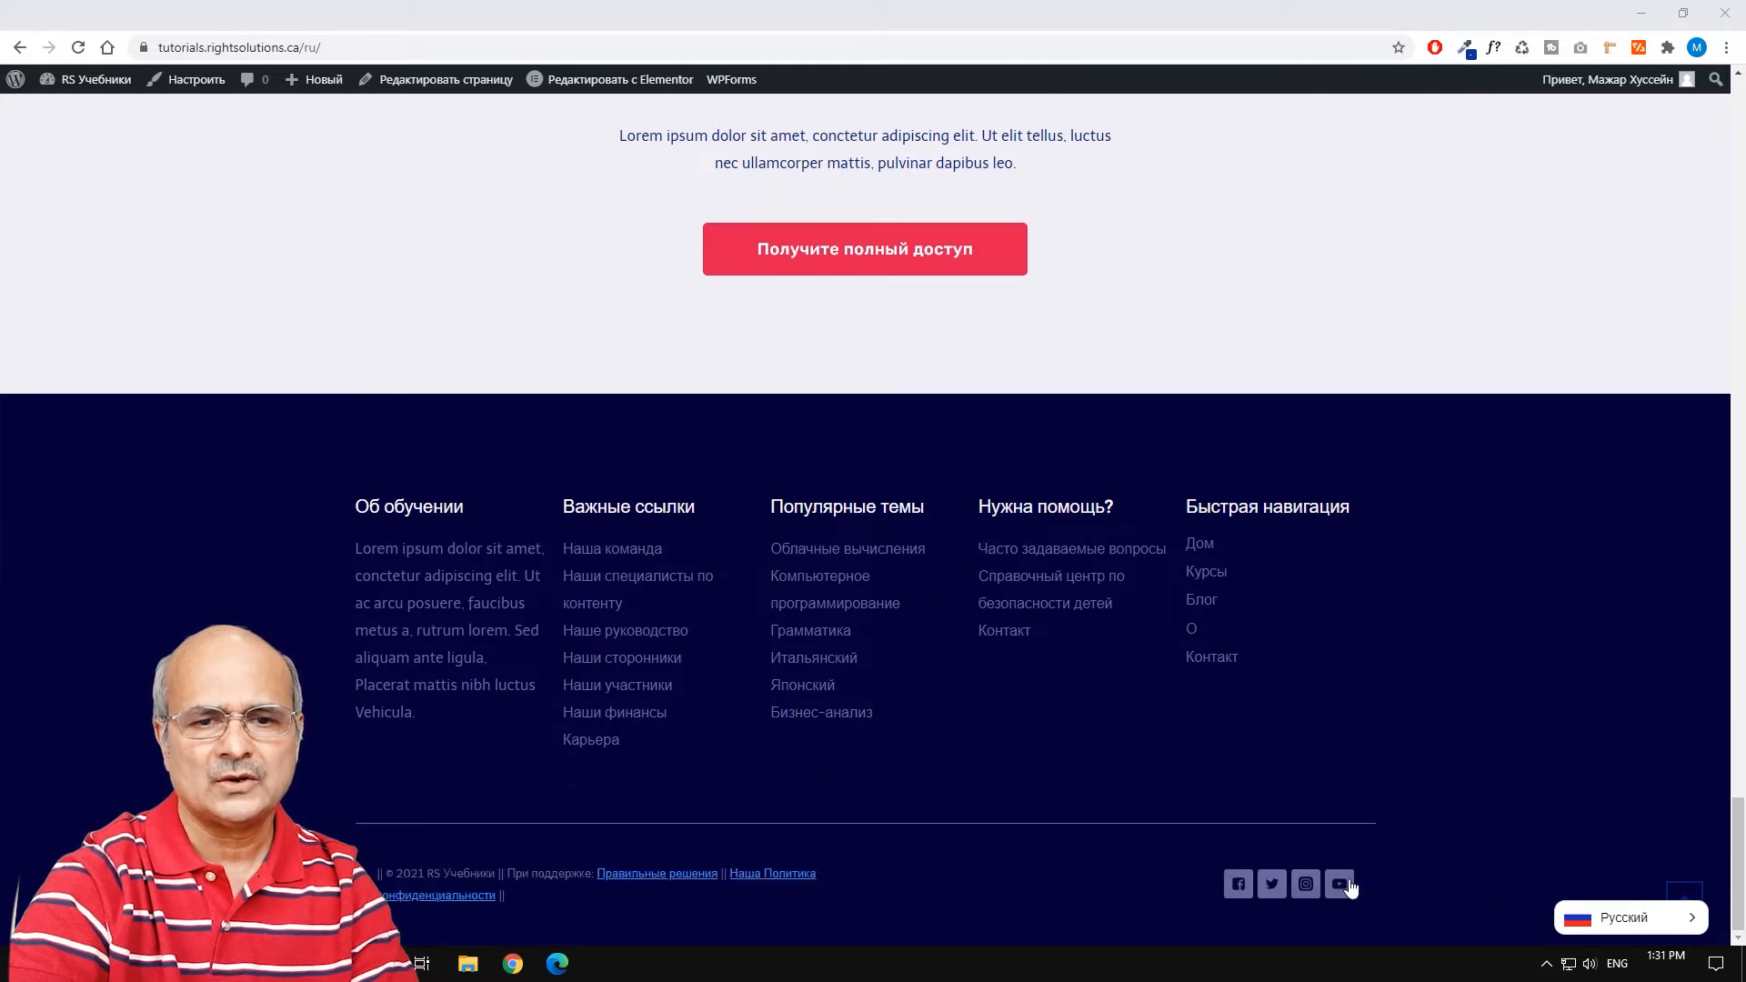
Step: Display the home page in French (Français) and in Arabic (العربية) with the language switcher to check both translations
click(1670, 915)
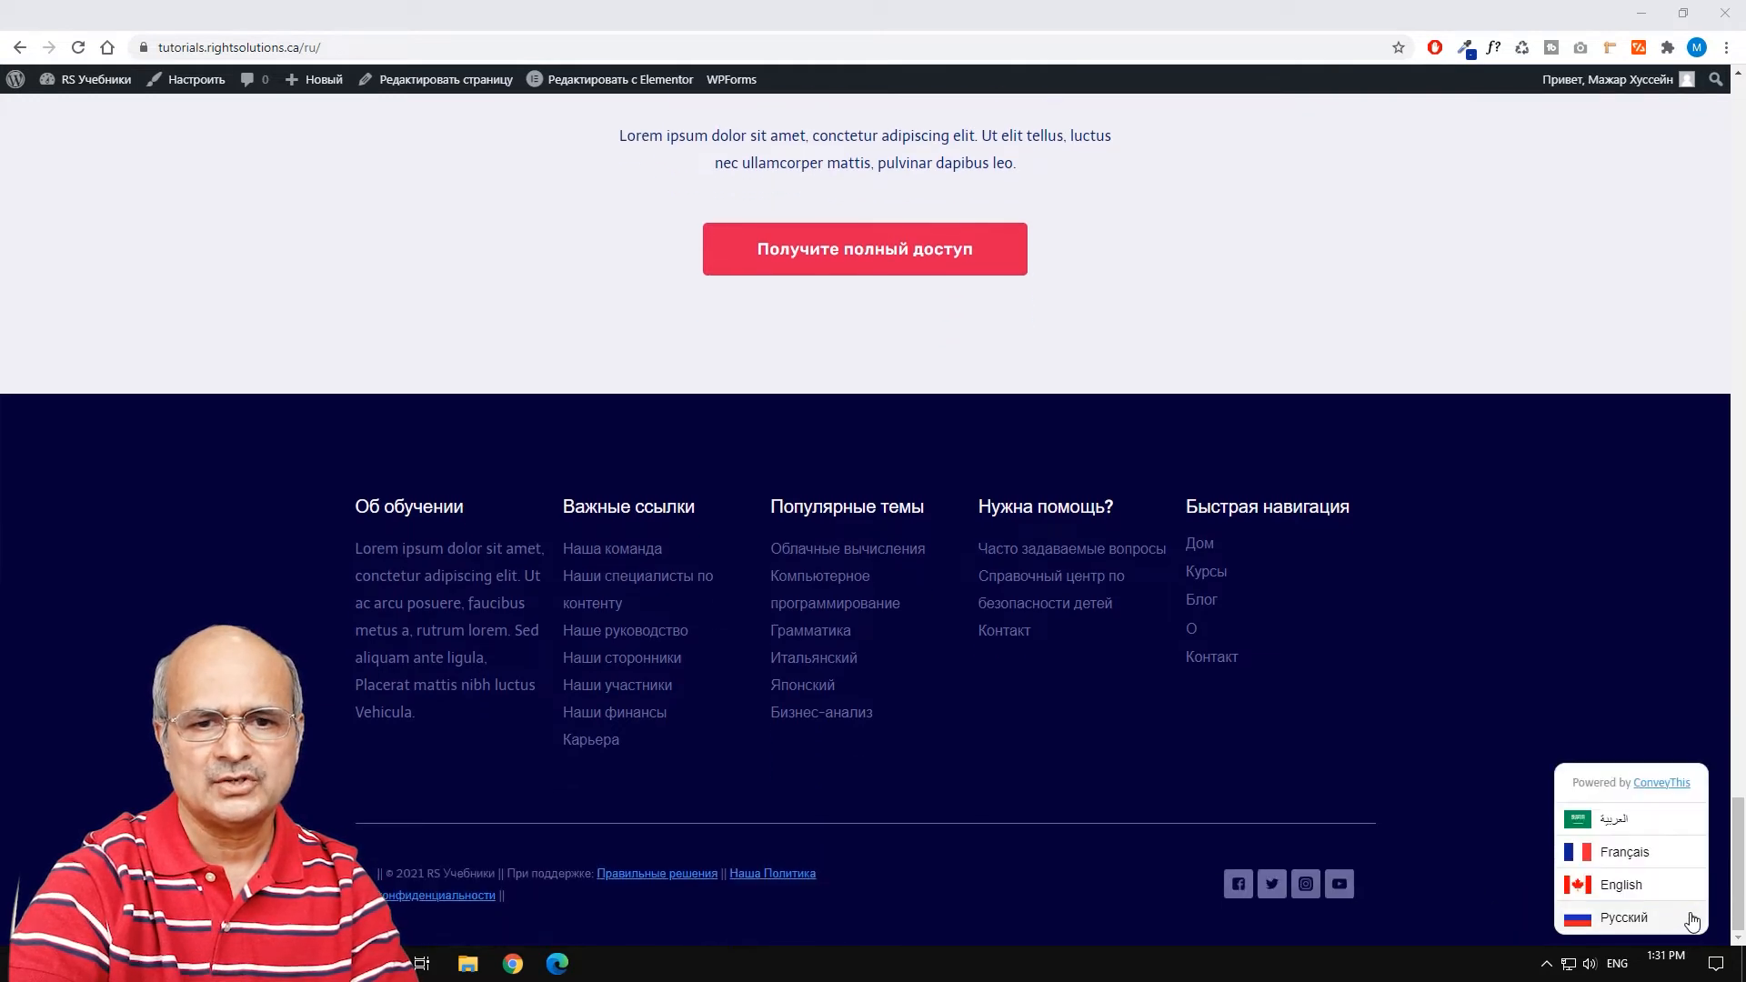
click(1621, 855)
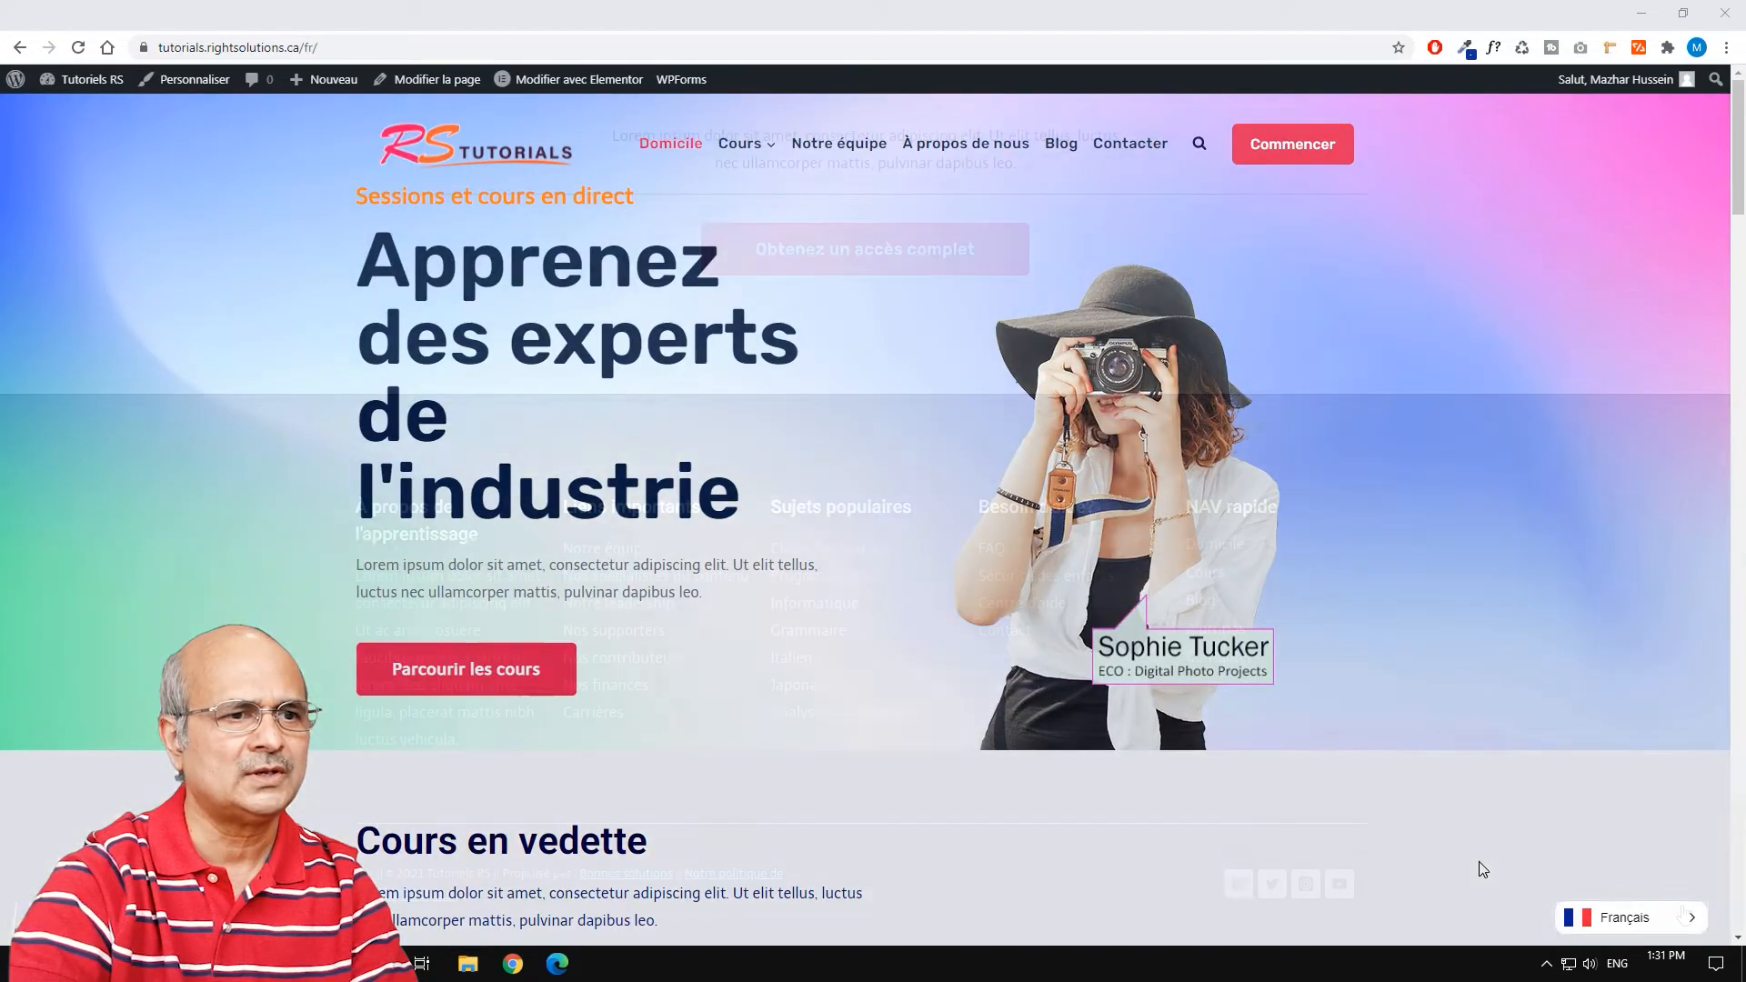
click(1682, 916)
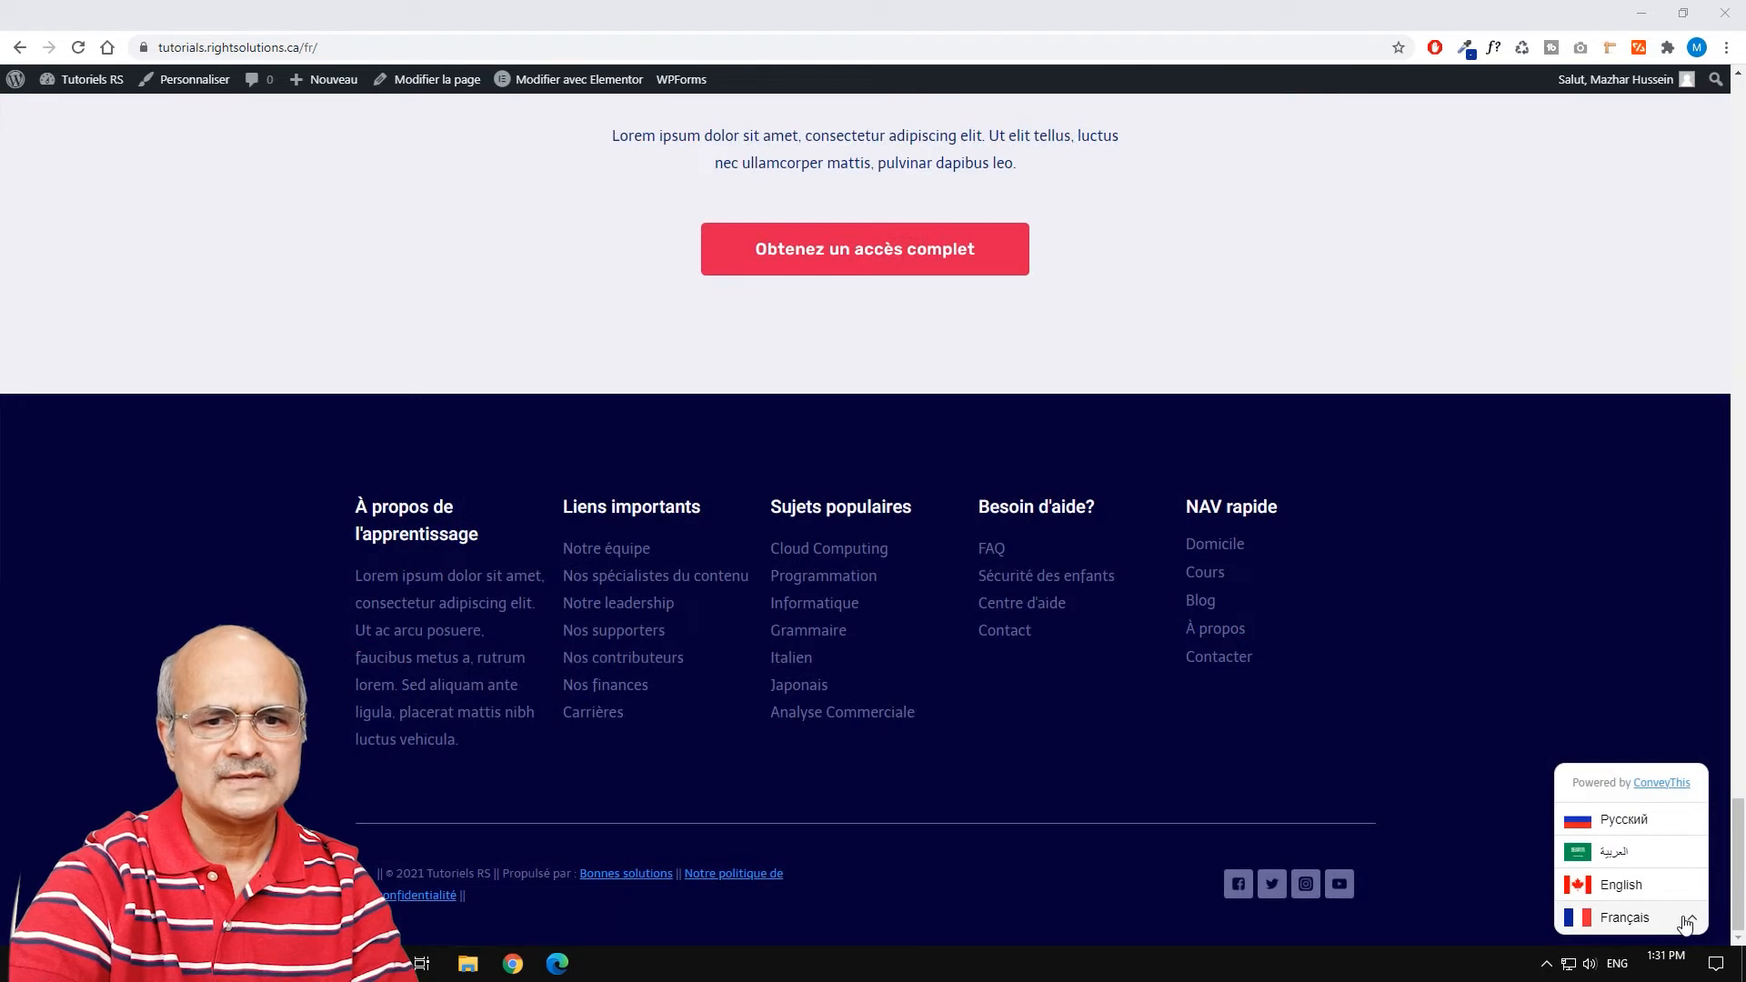
click(1612, 852)
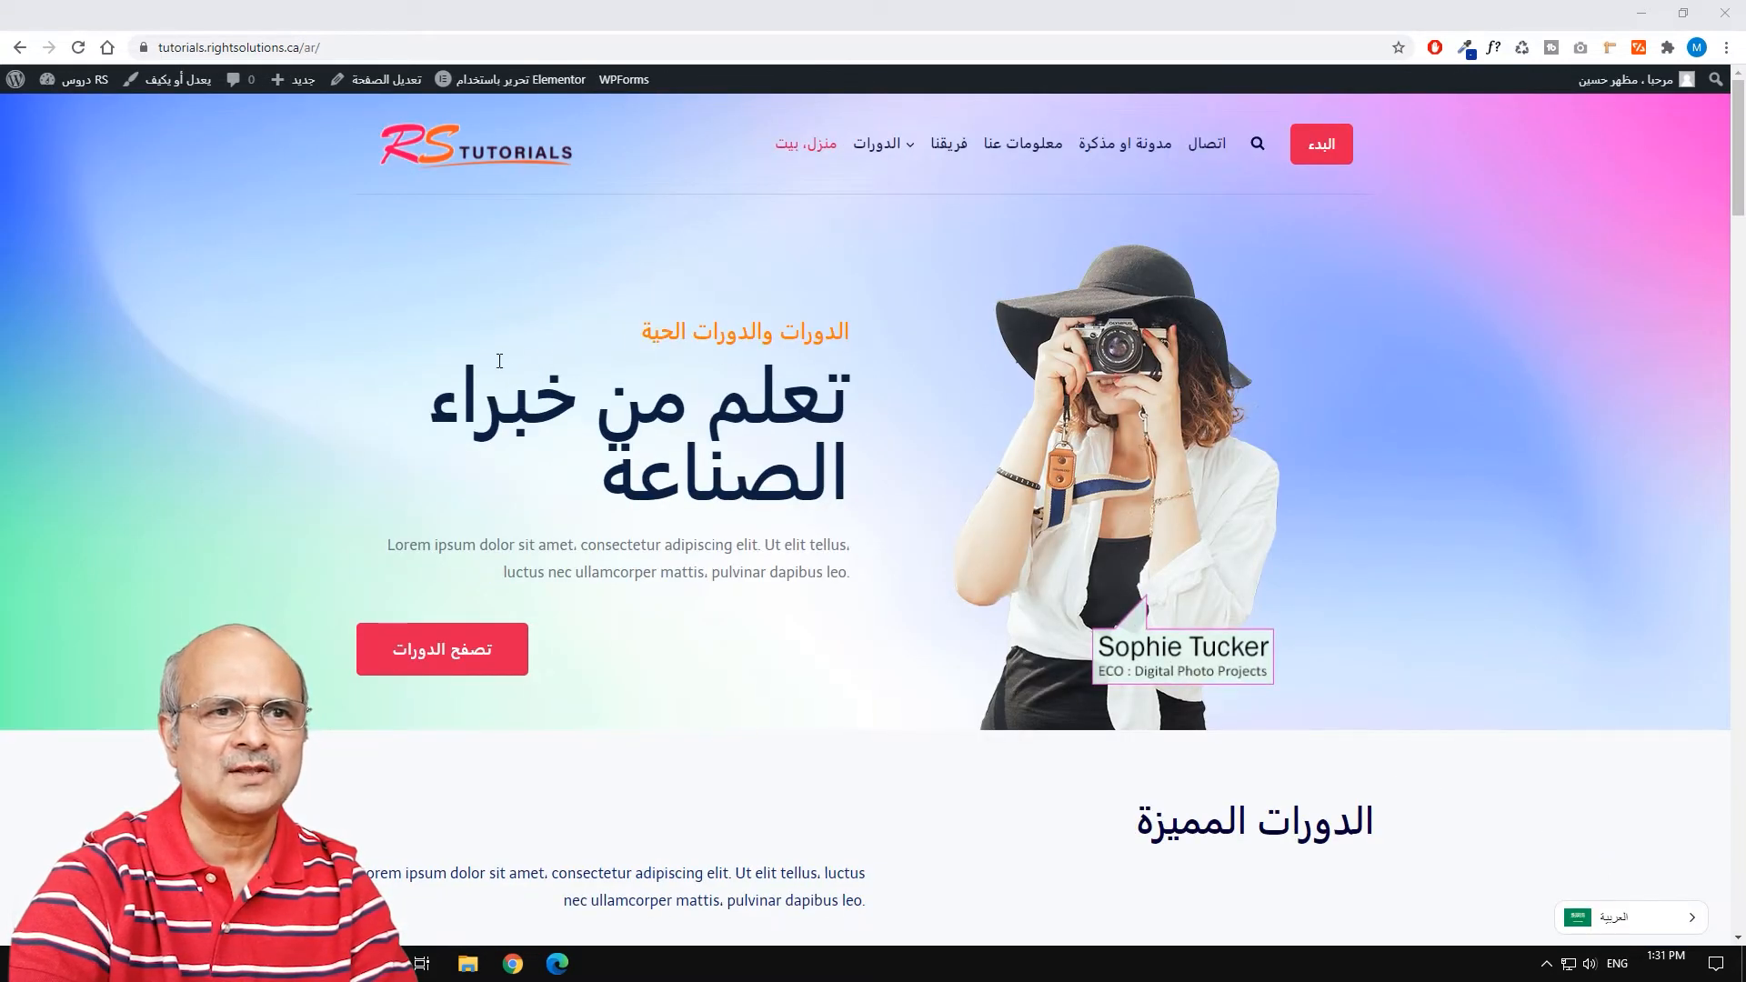
Step: Examine the Arabic translation of the home page down to the footer, and switch the page back to English
scroll(784, 557, down, 5)
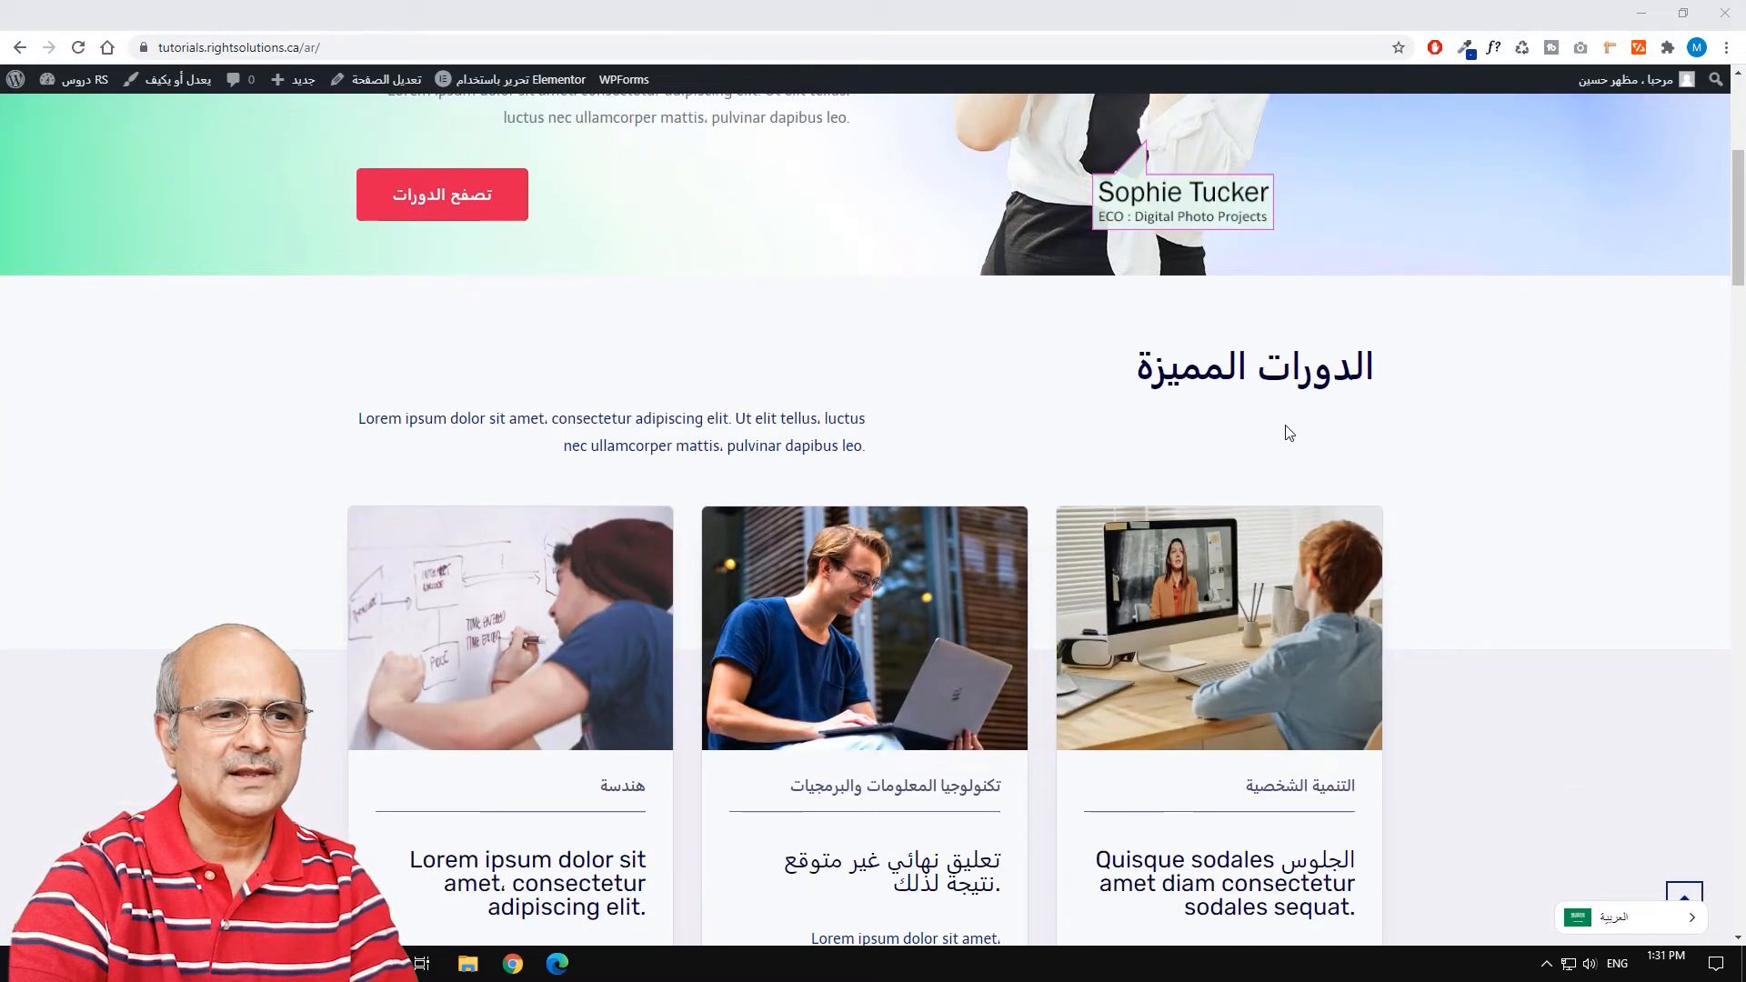
scroll(994, 421, down, 13)
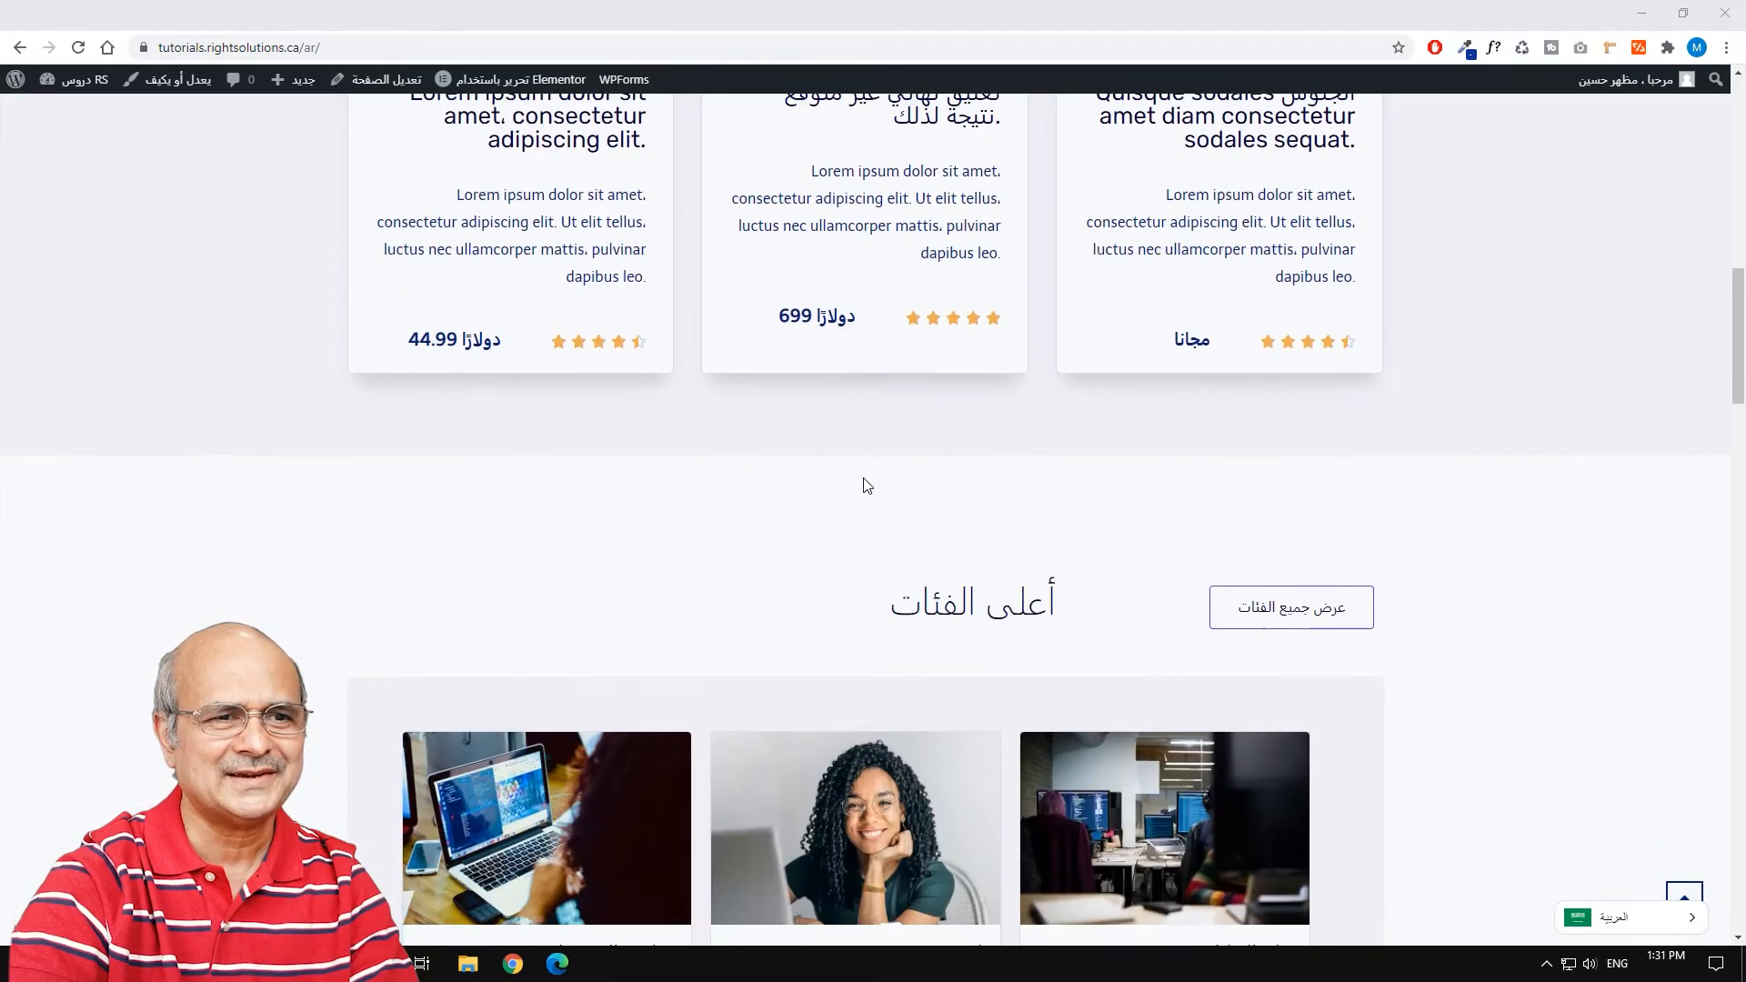
scroll(865, 489, down, 9)
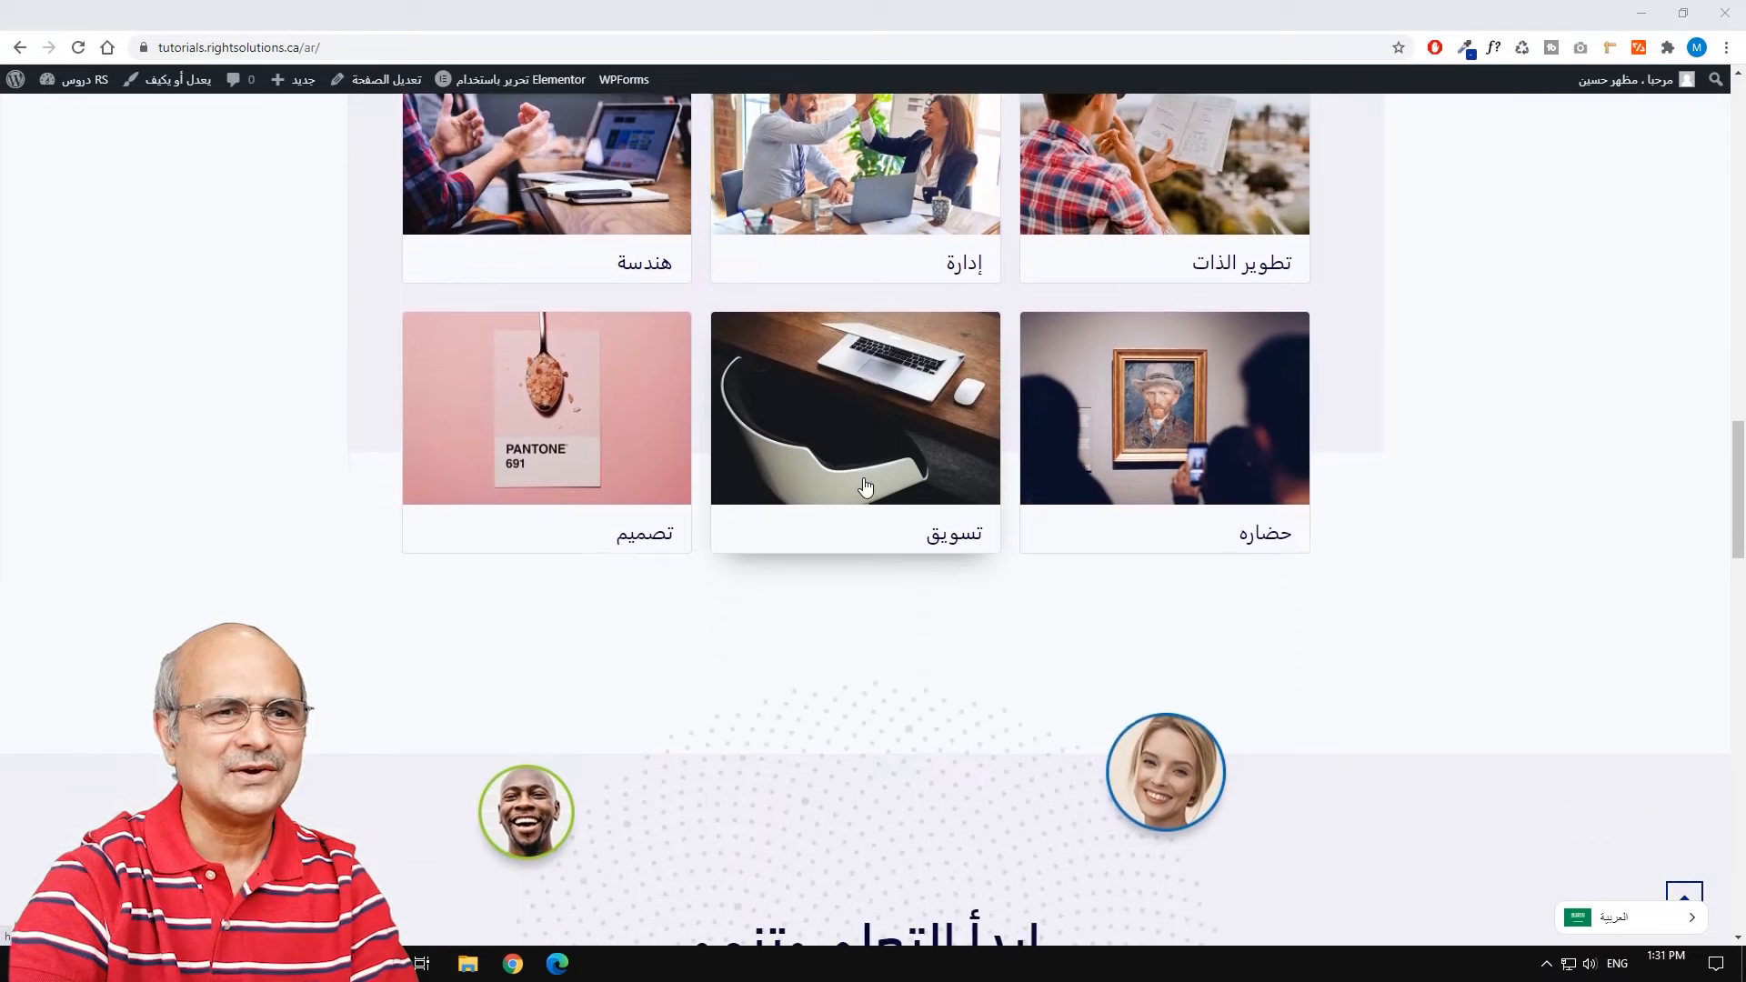
scroll(867, 484, down, 15)
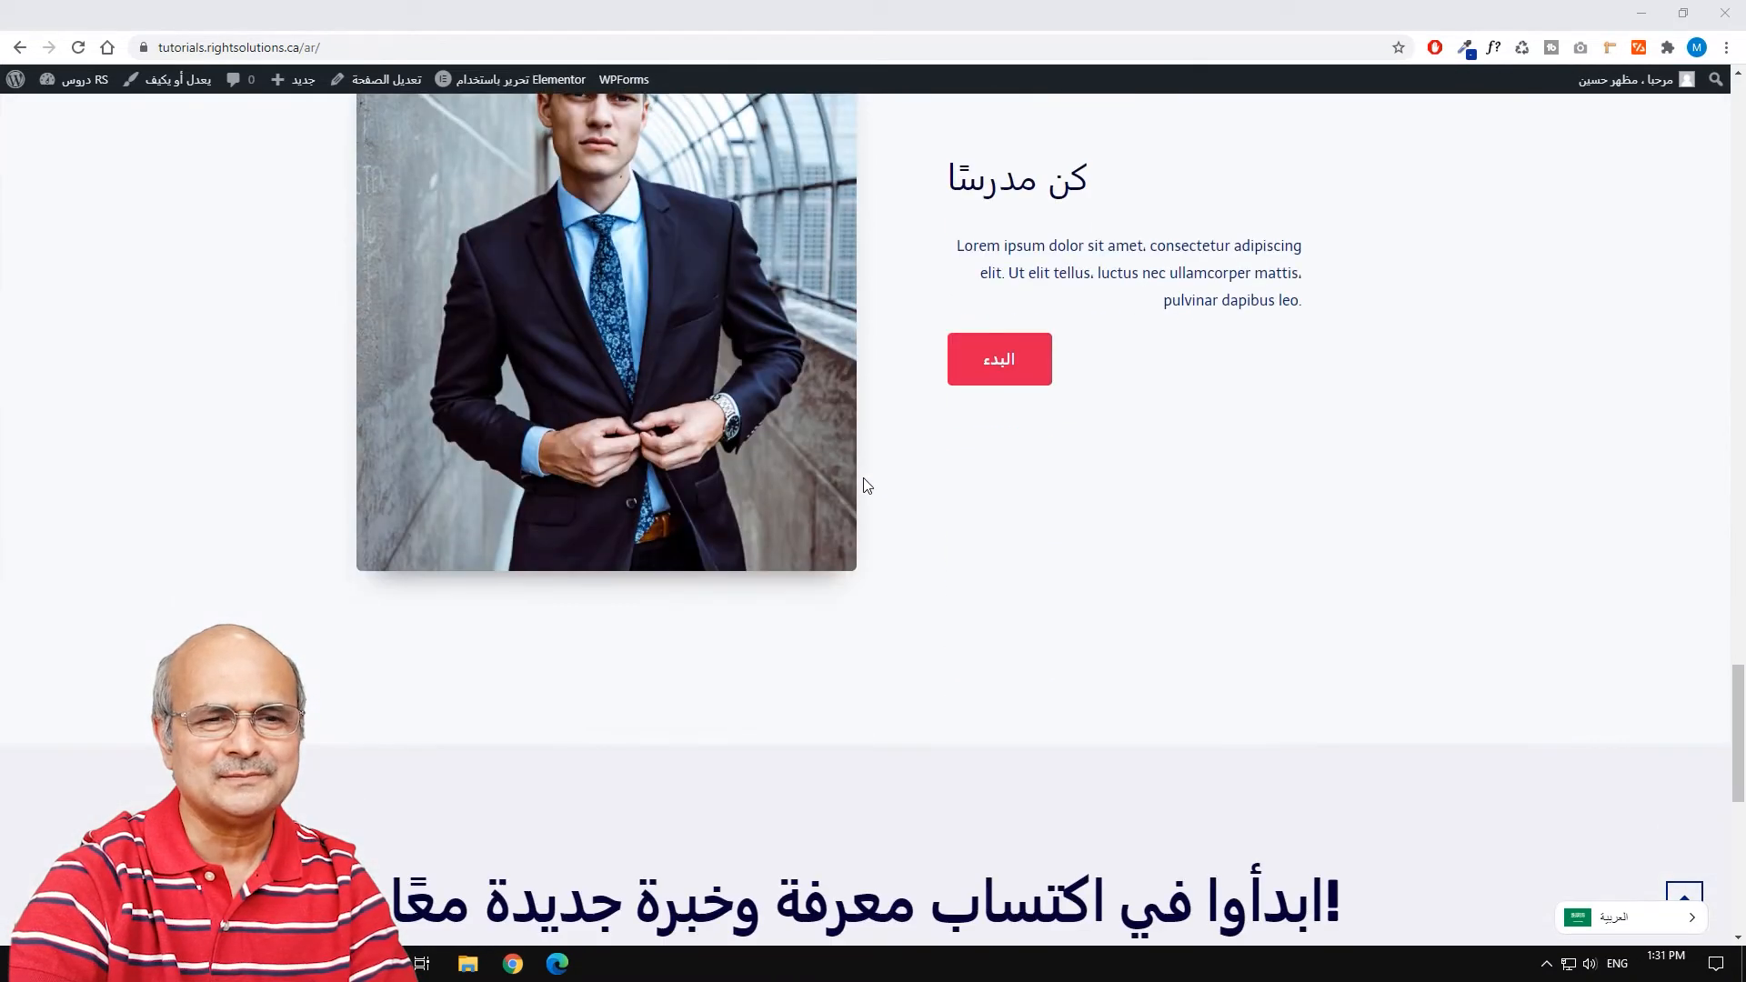
scroll(867, 485, down, 5)
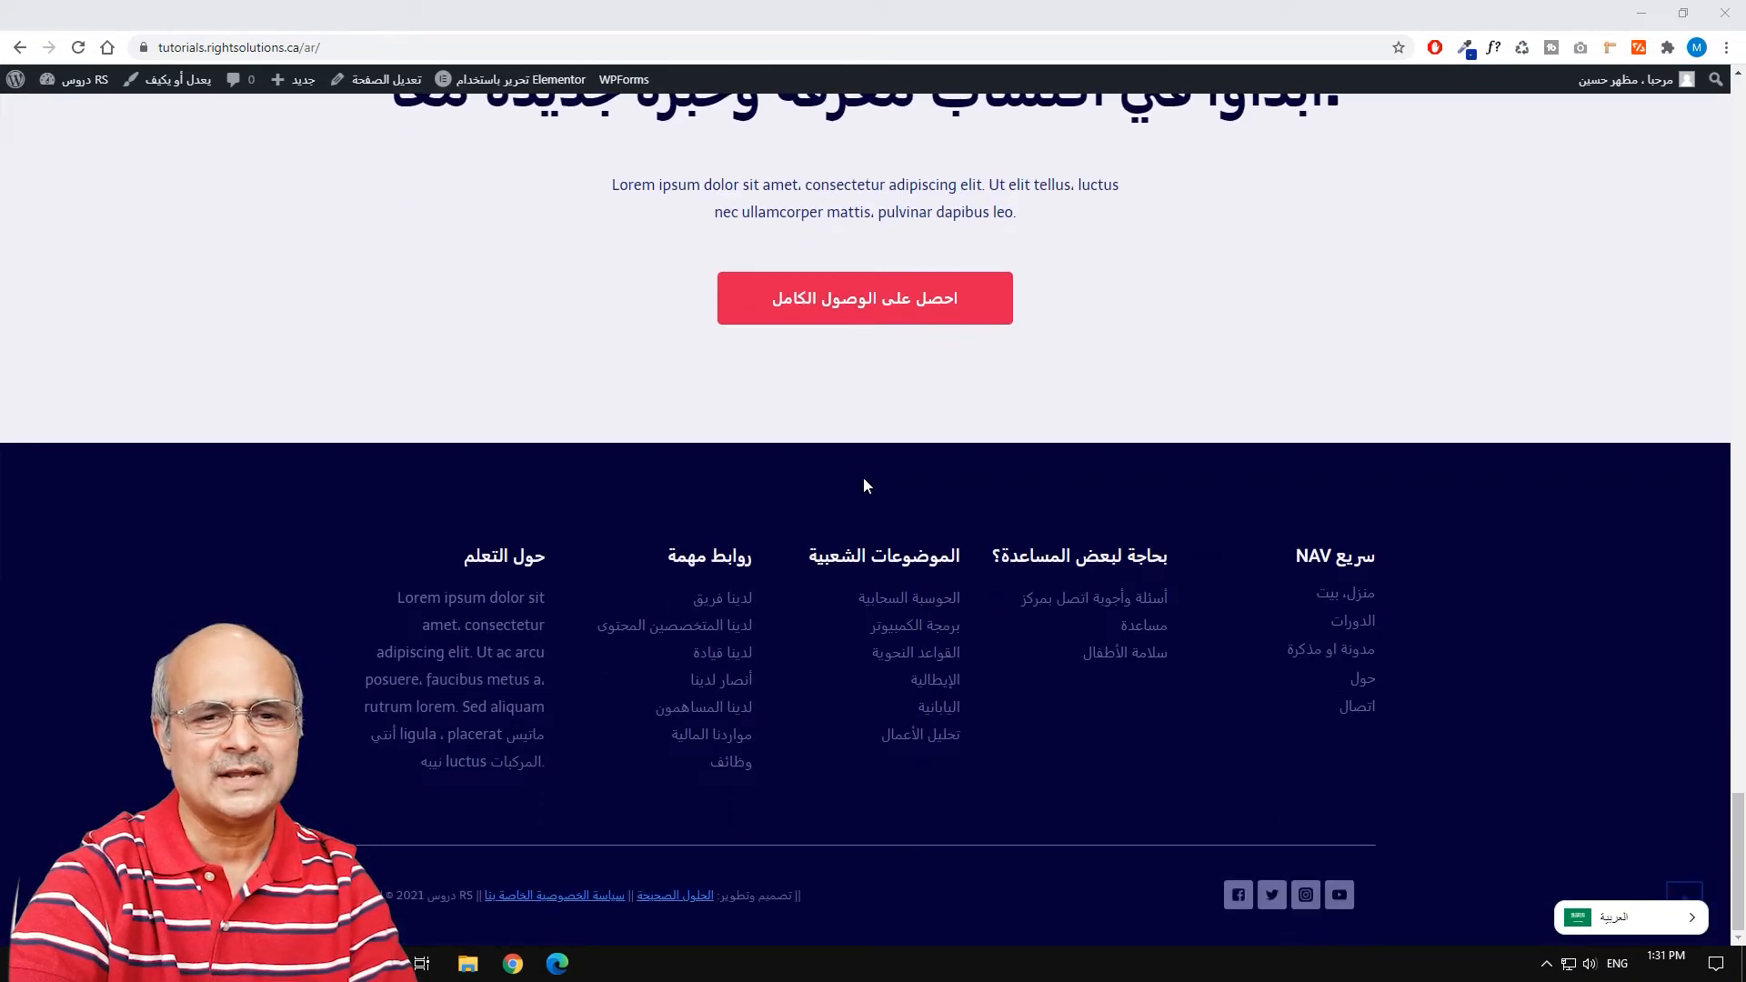
click(1691, 923)
click(1615, 886)
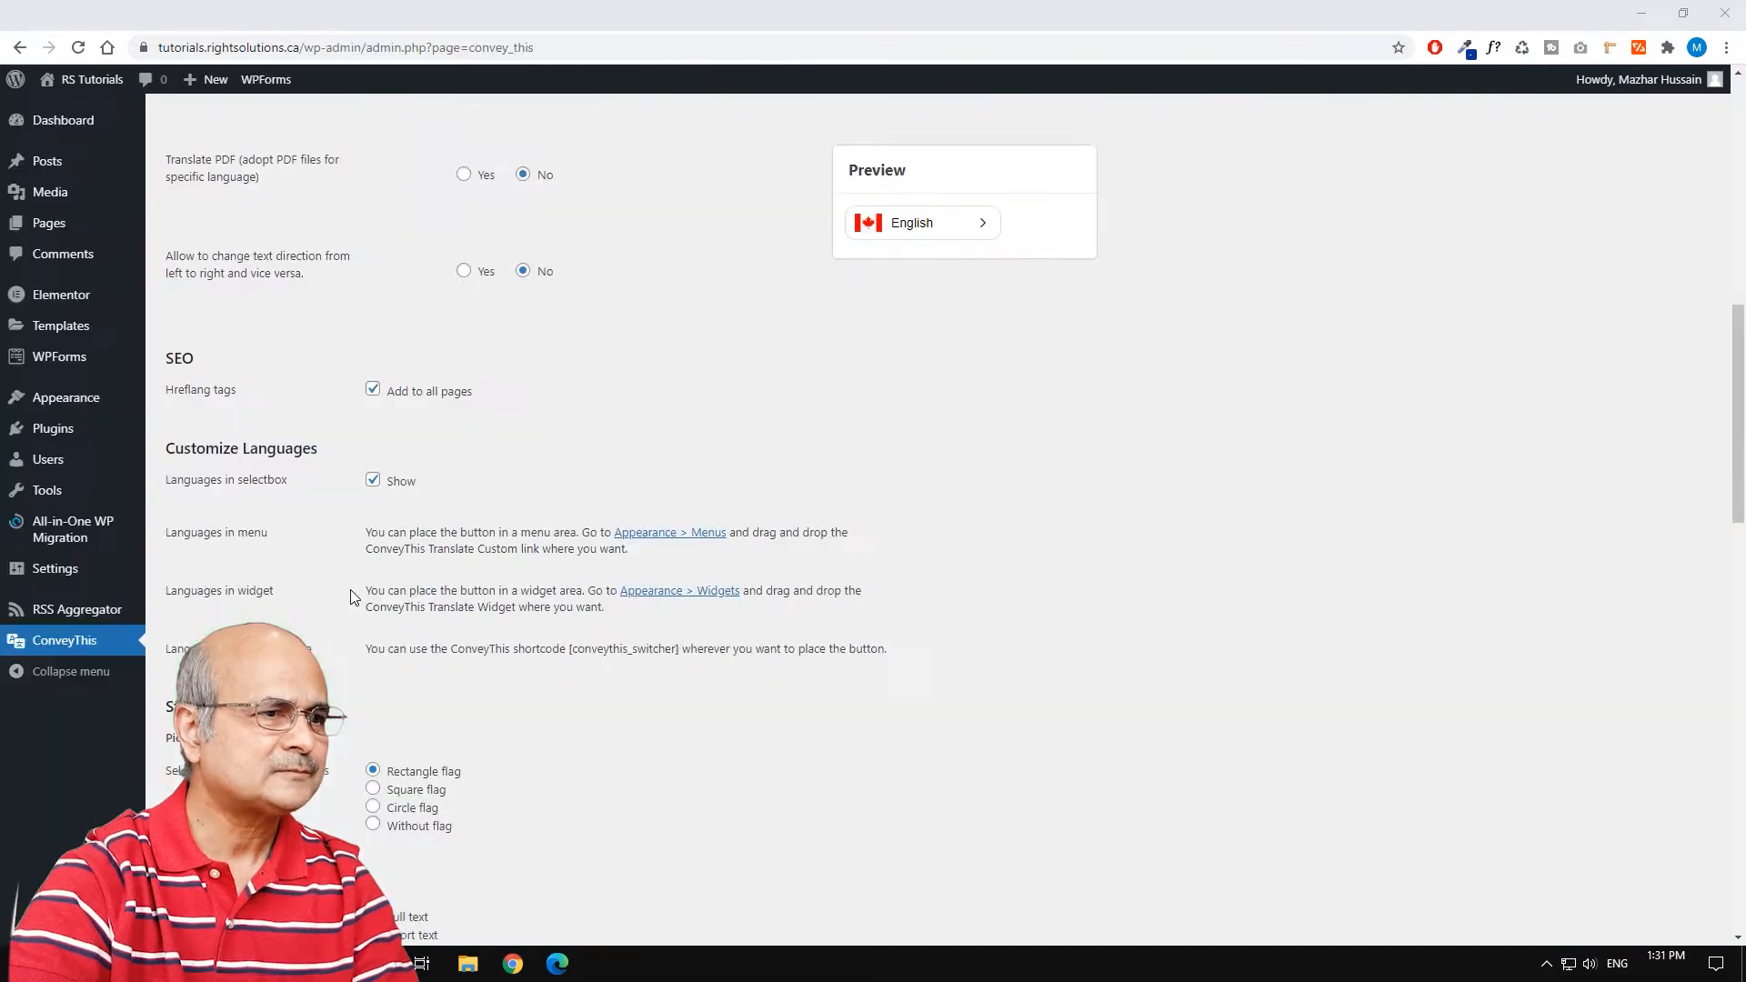
Step: Set the vertical location of the language selection button to Top in the ConveyThis settings and save the changes
scroll(351, 589, down, 5)
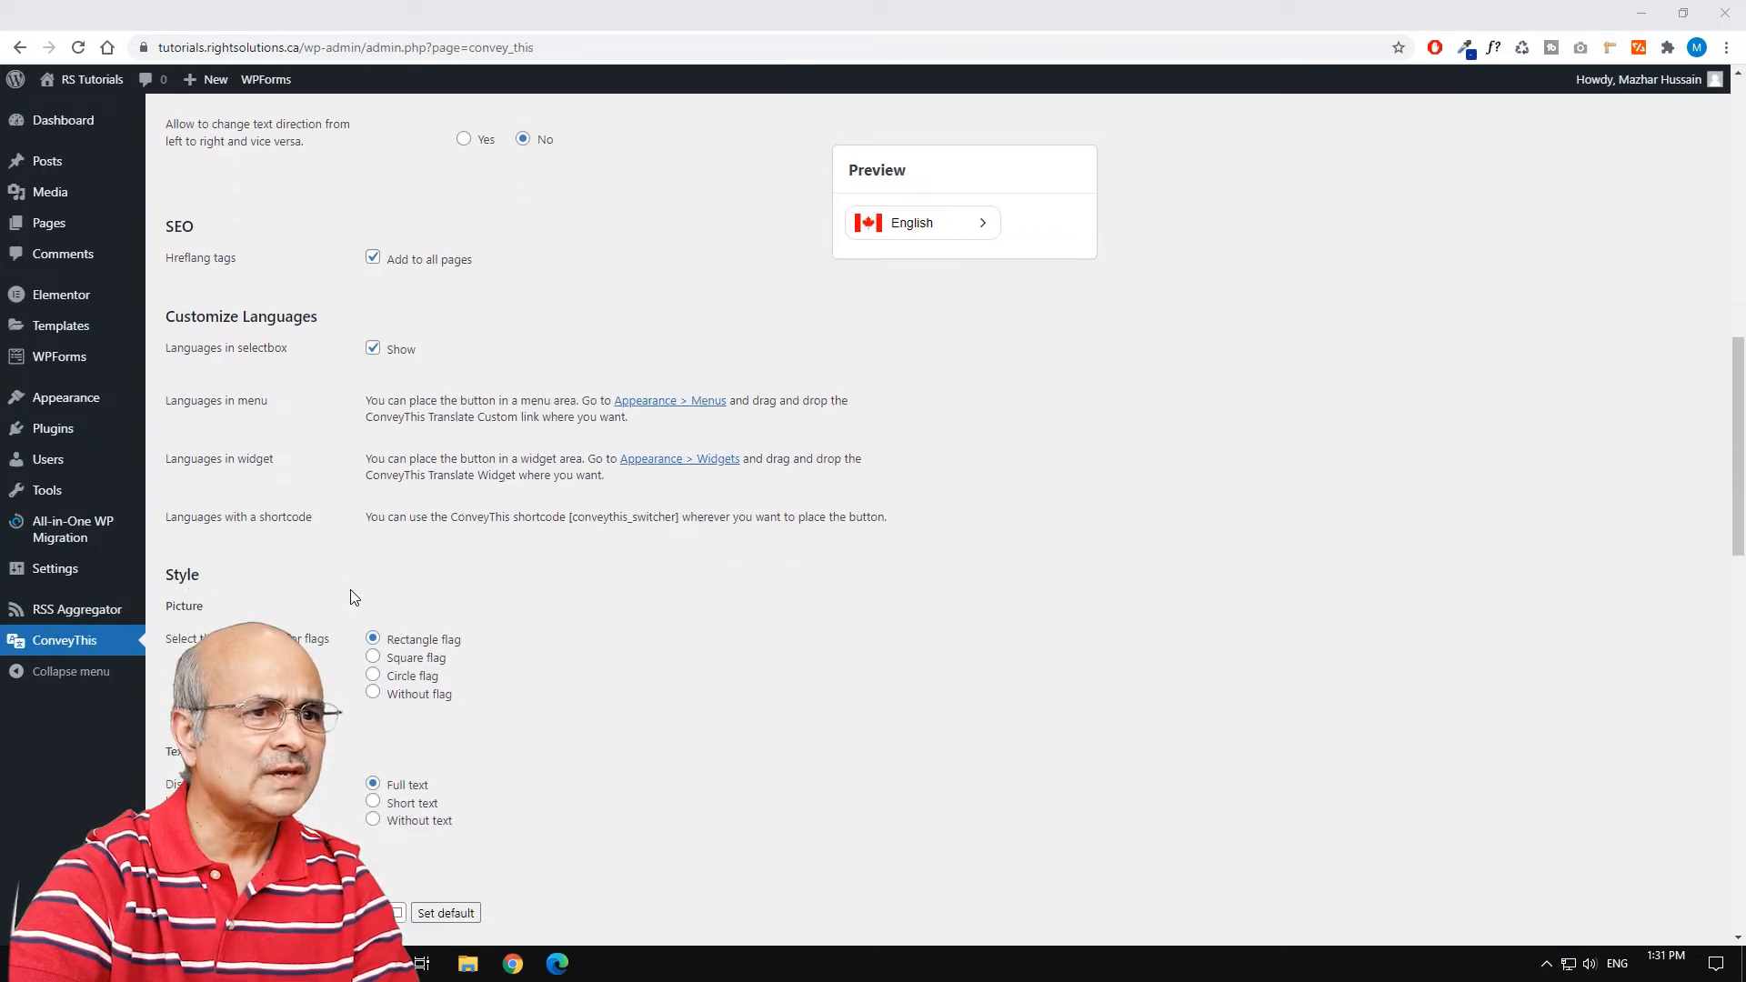
scroll(345, 593, down, 12)
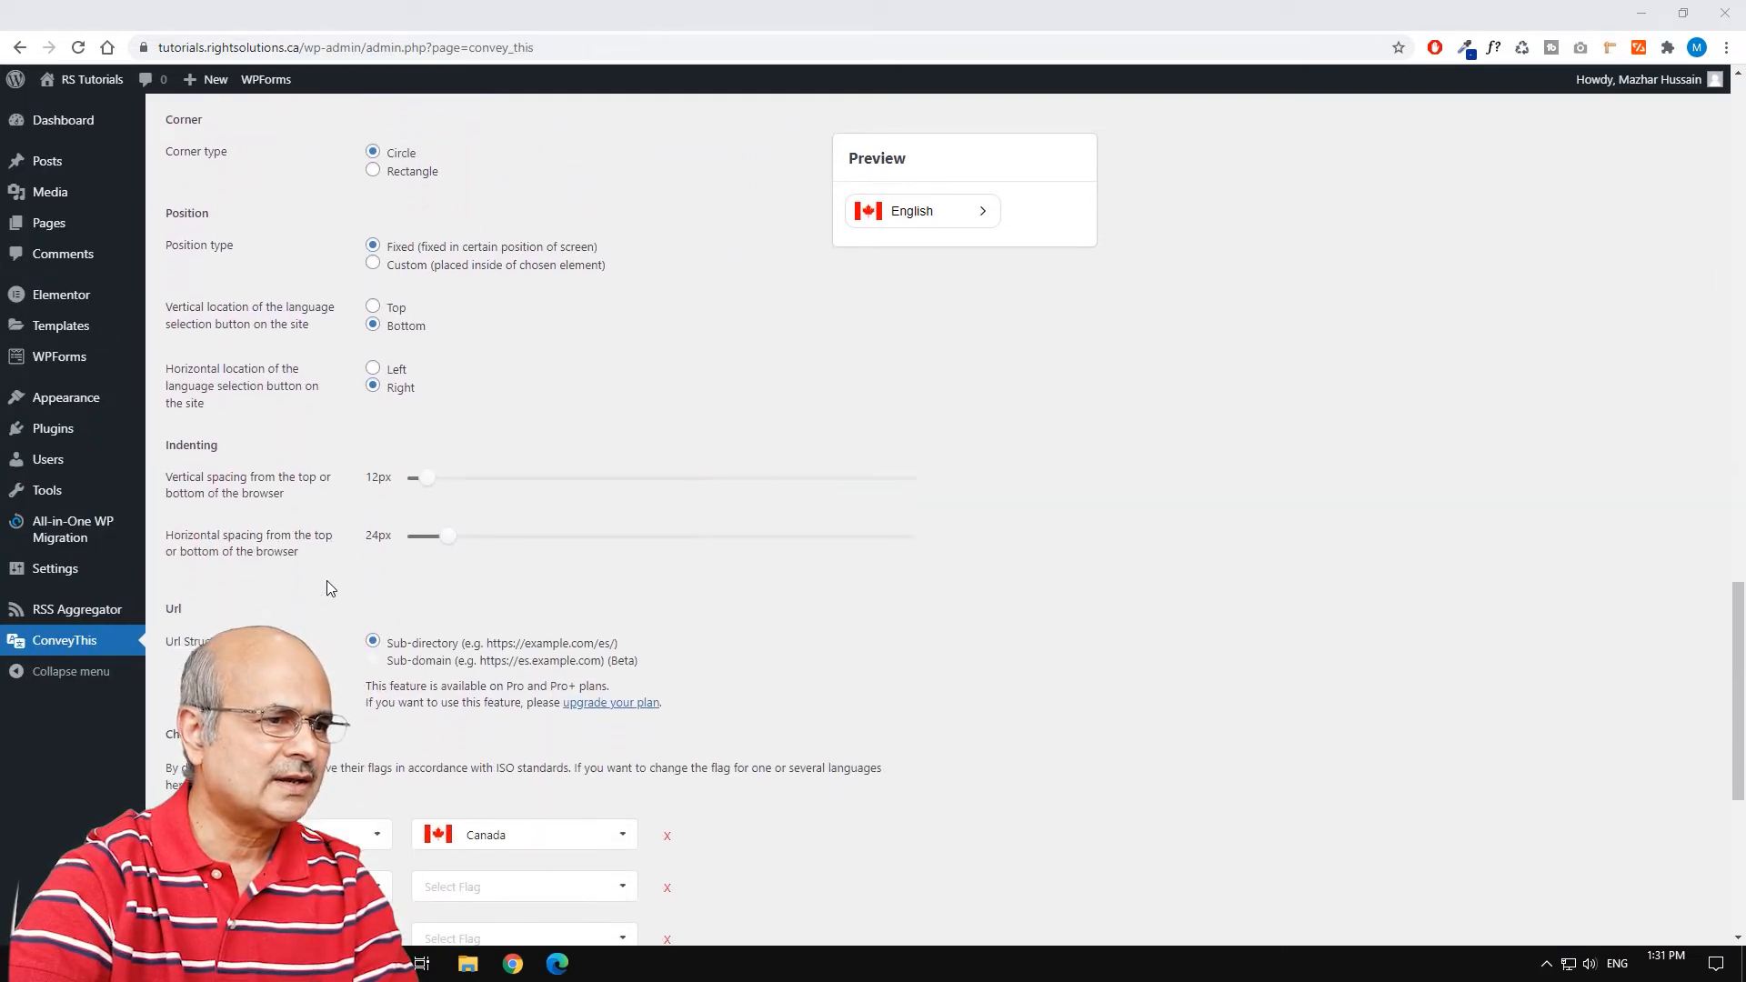
scroll(325, 582, up, 1)
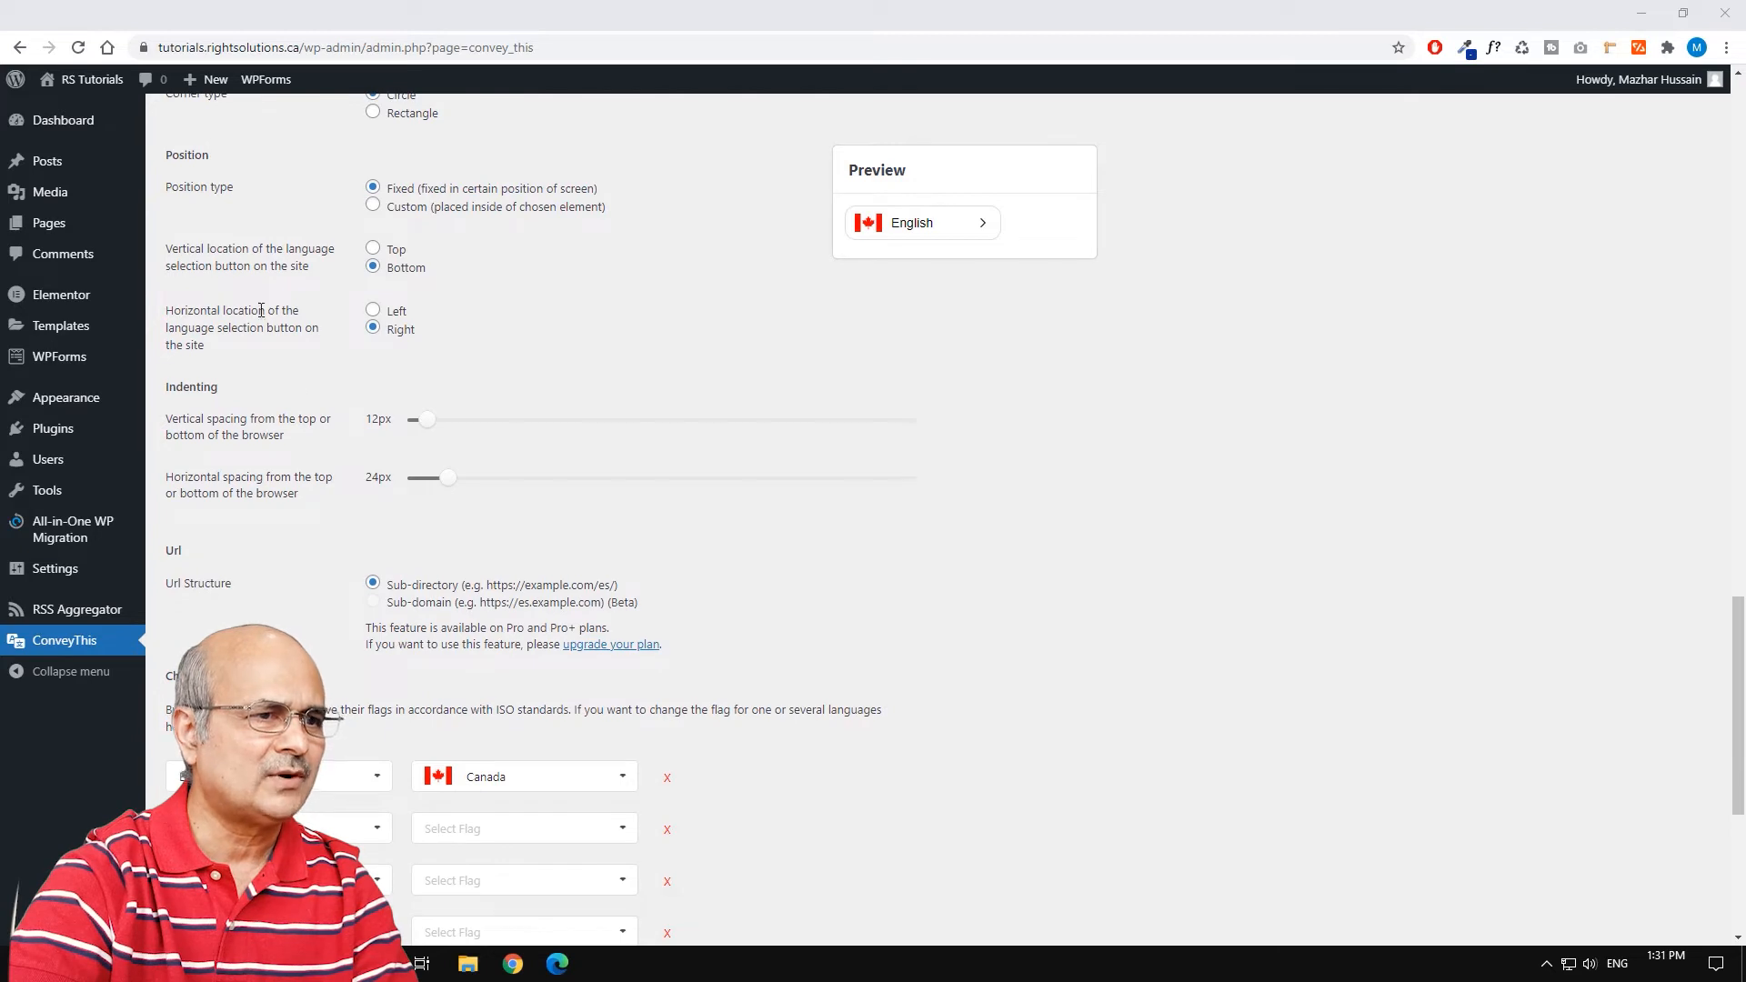
click(373, 250)
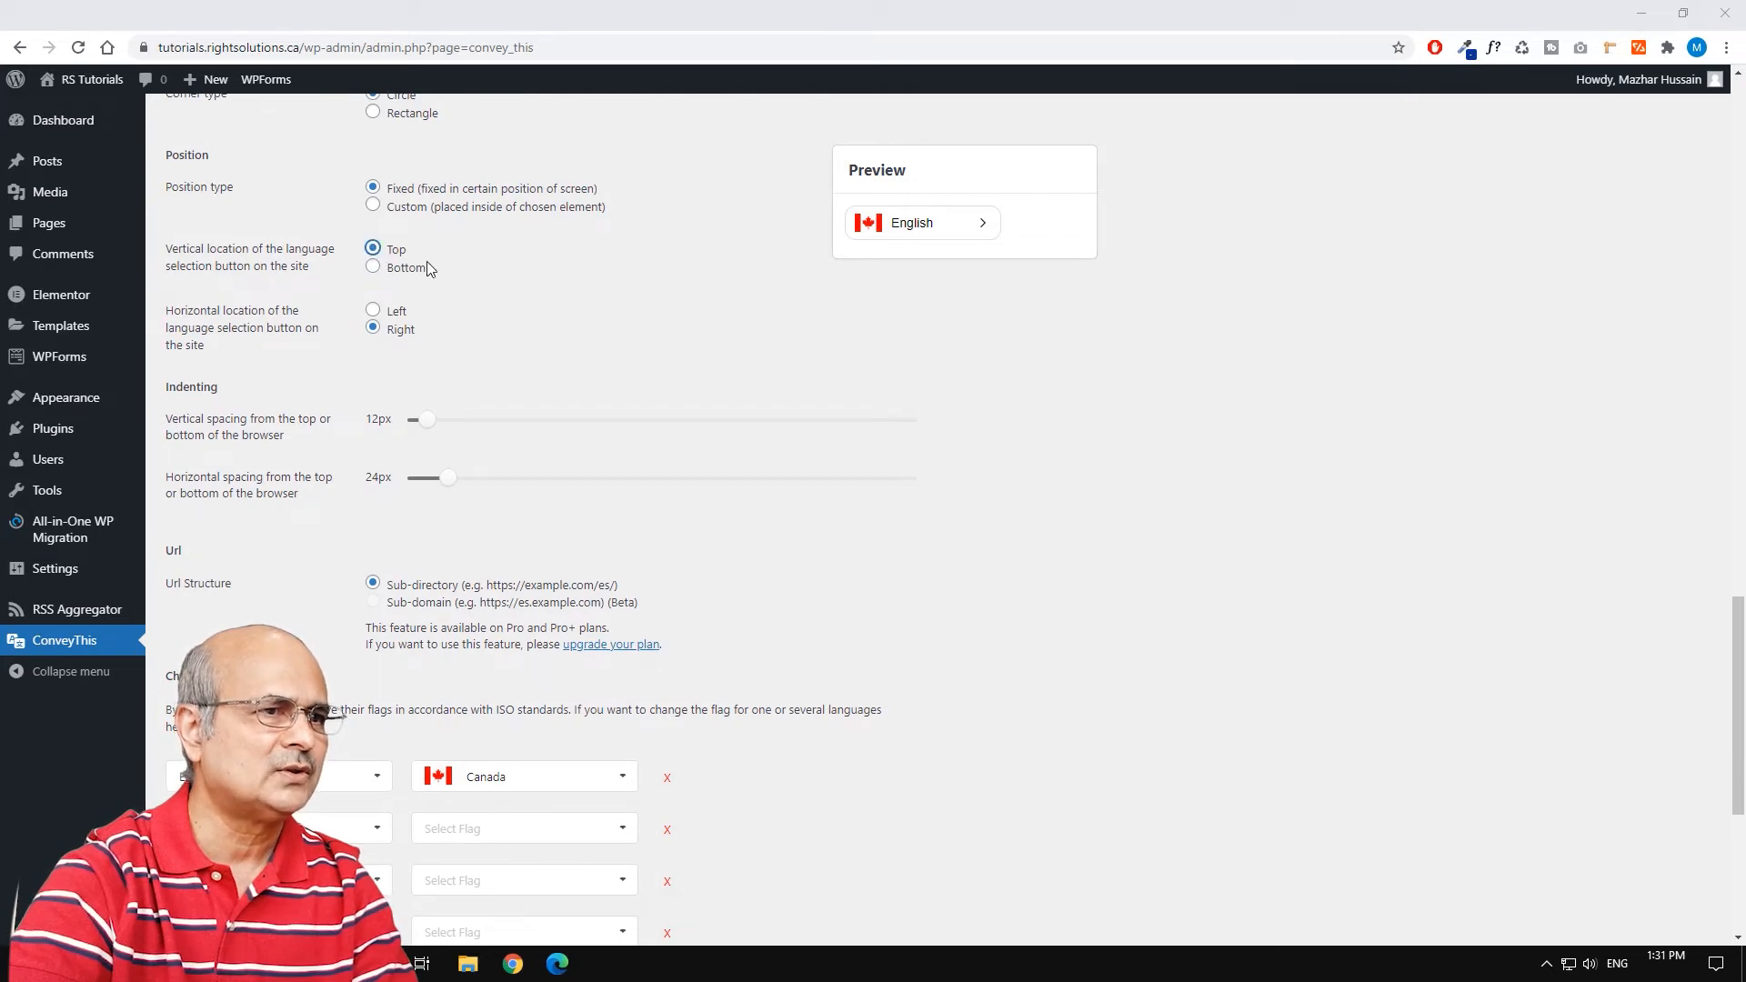
scroll(585, 409, down, 5)
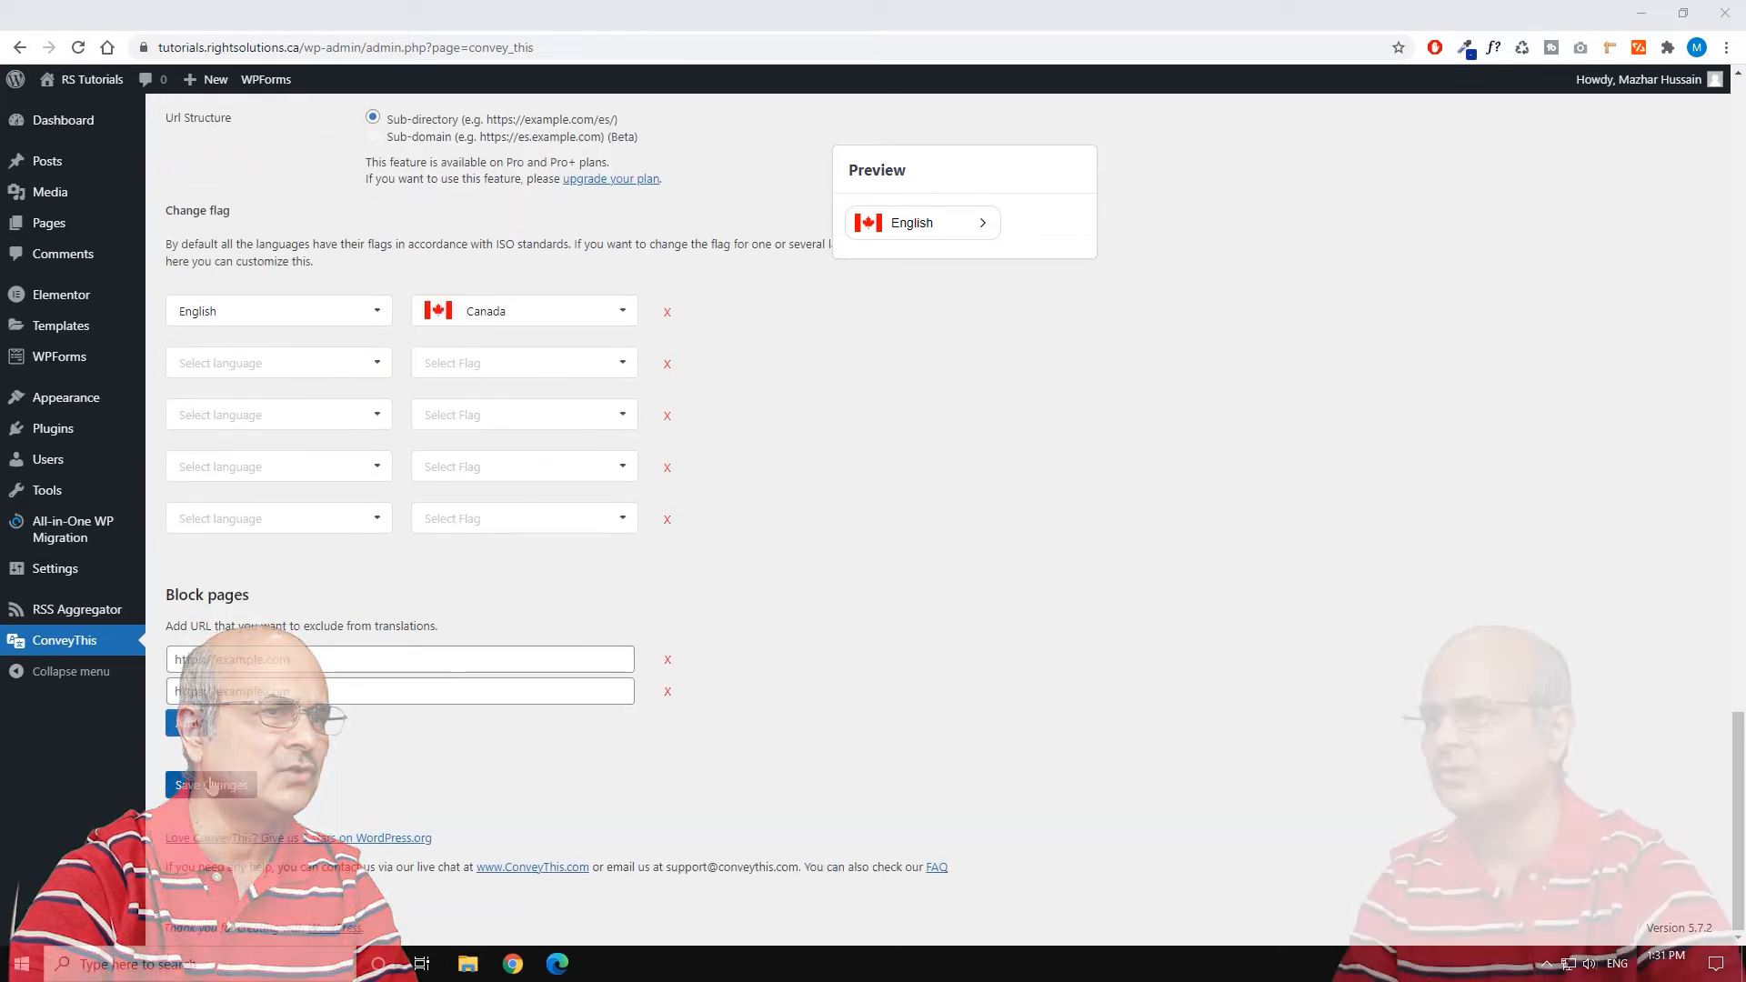
click(210, 786)
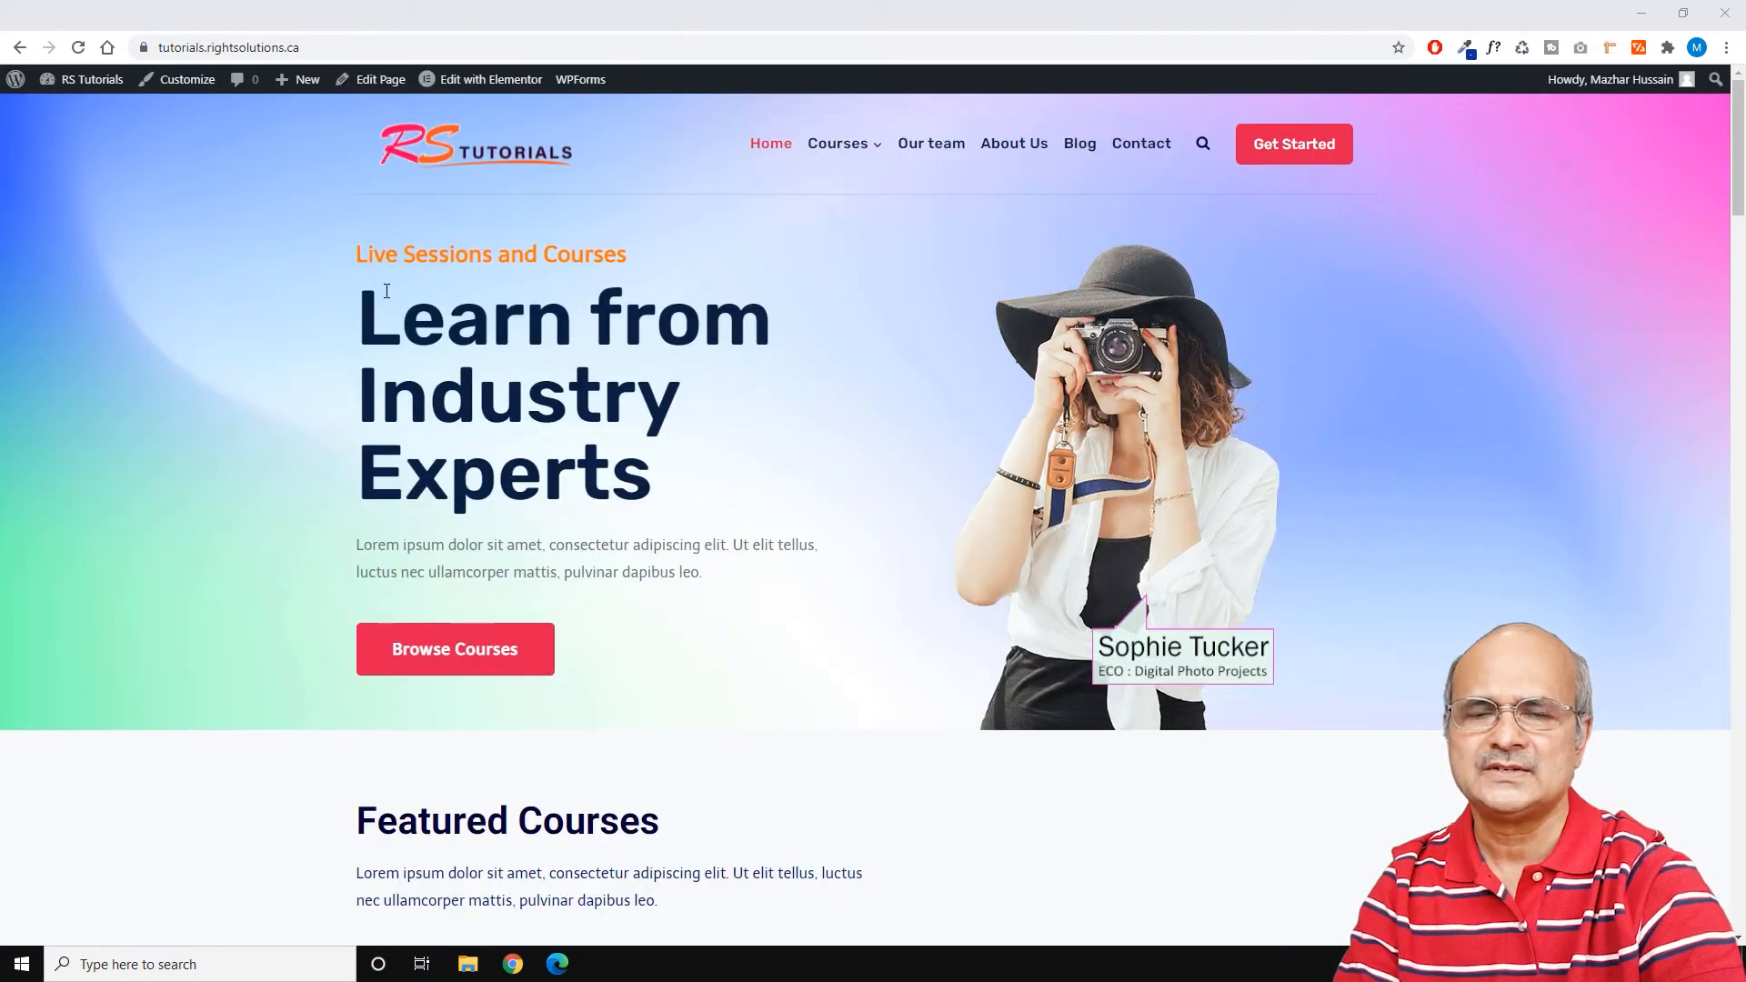
Step: Reload the site's home page and check the repositioned language switcher by expanding and collapsing its language list
key(F5)
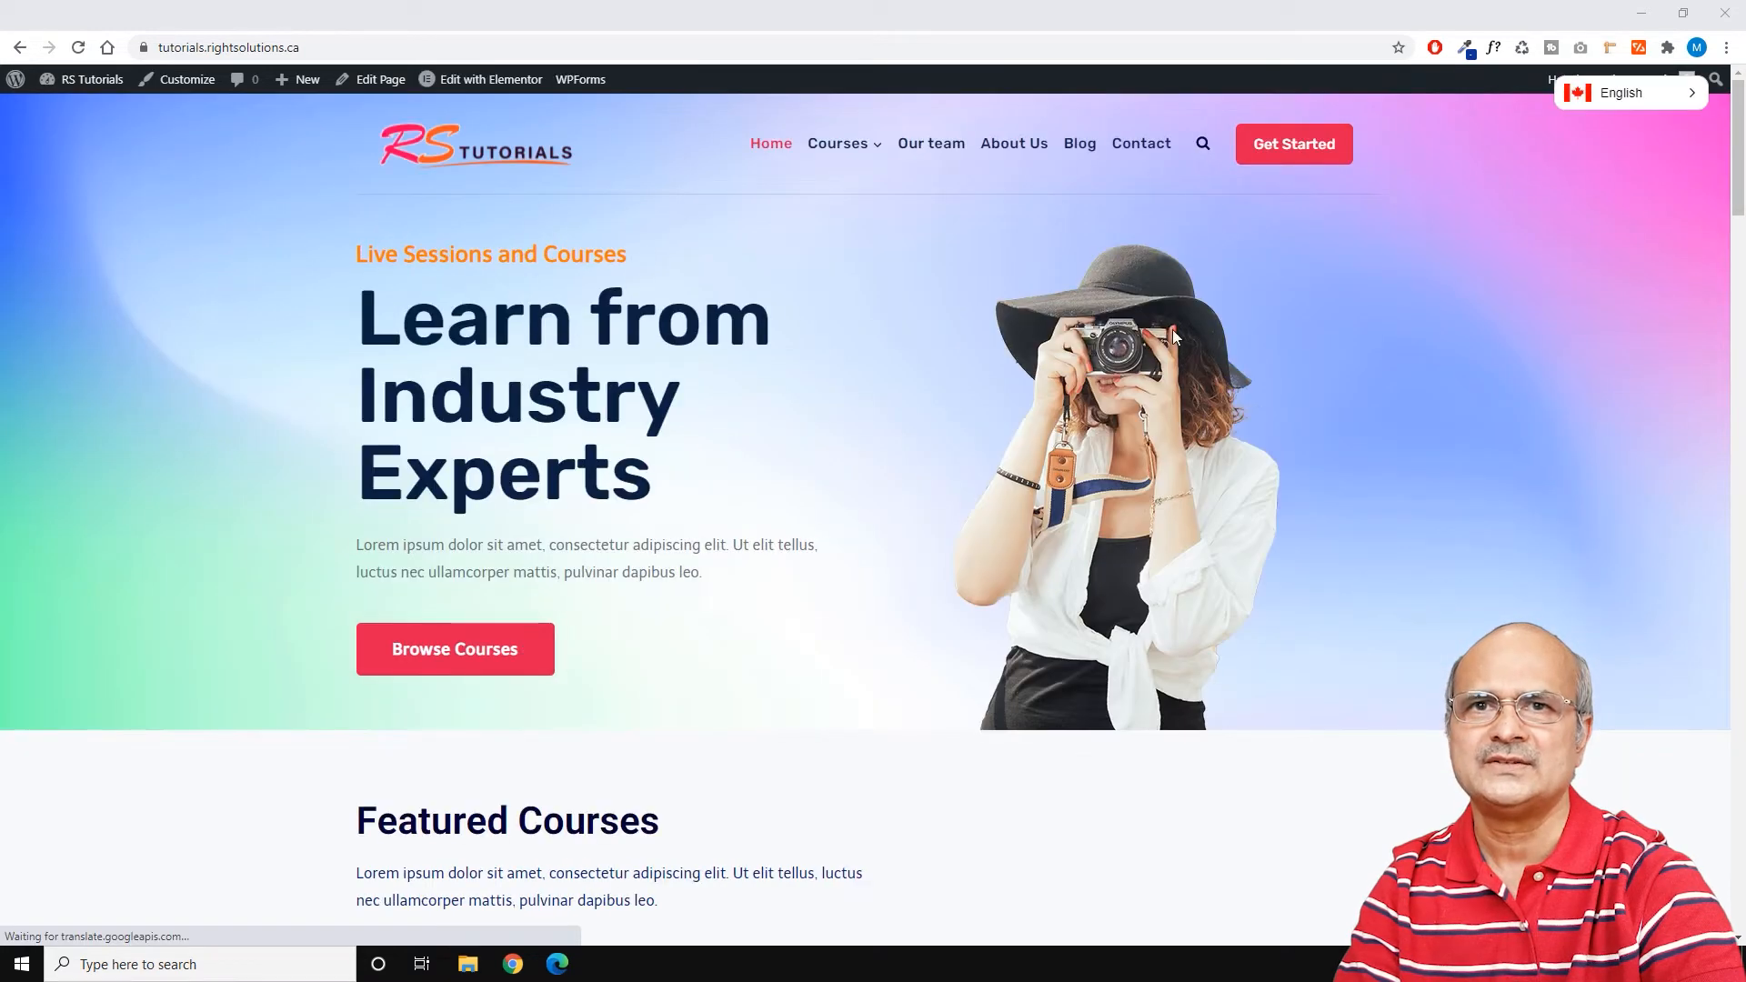
click(1693, 94)
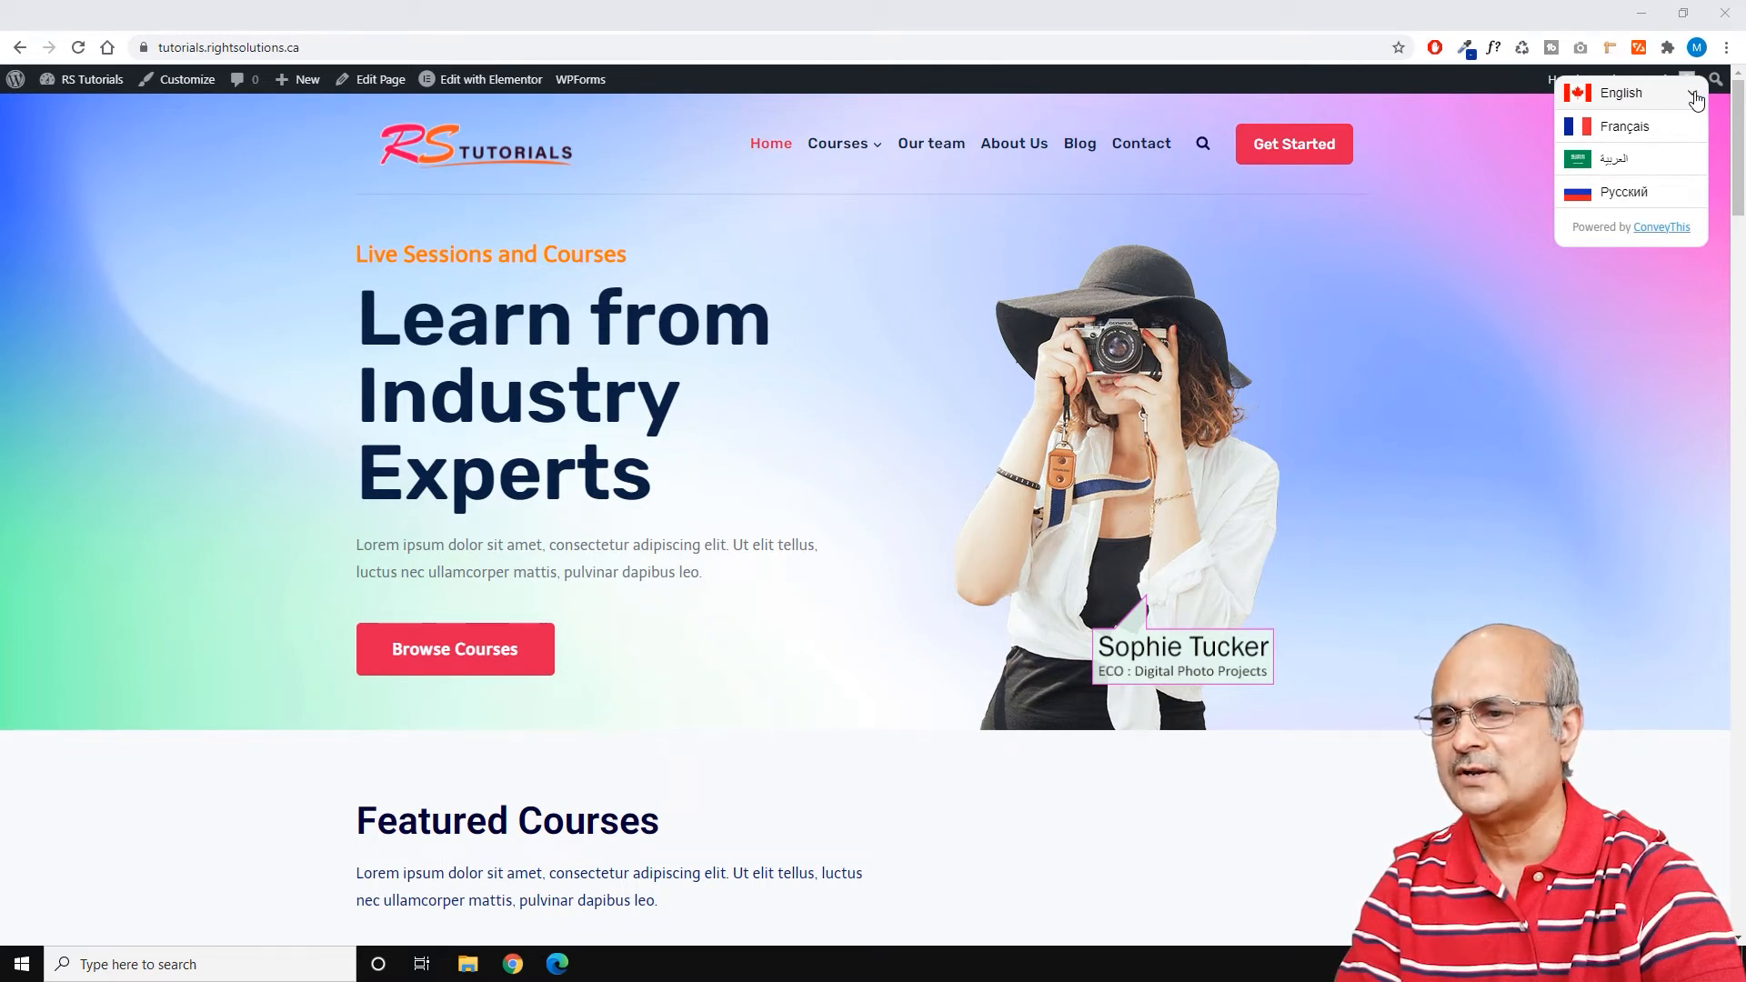
click(1697, 98)
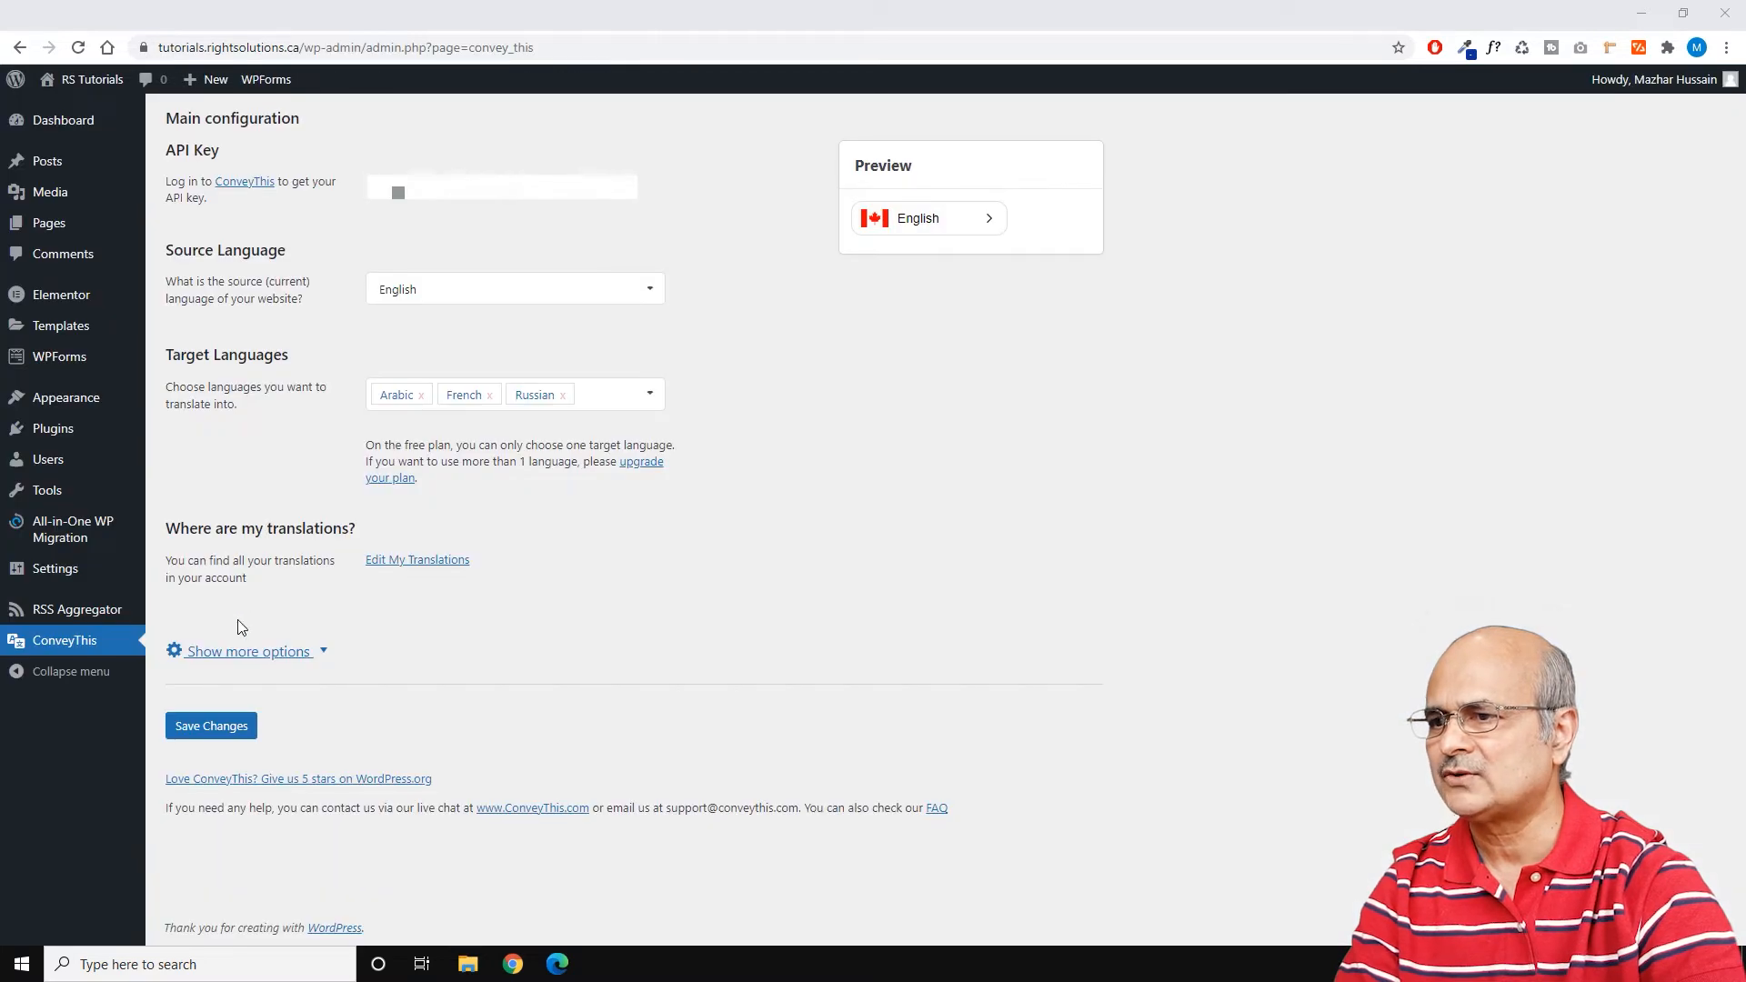
Step: Set the vertical location of the language selection button to Bottom in the additional ConveyThis options and save the changes
click(242, 652)
scroll(320, 628, down, 10)
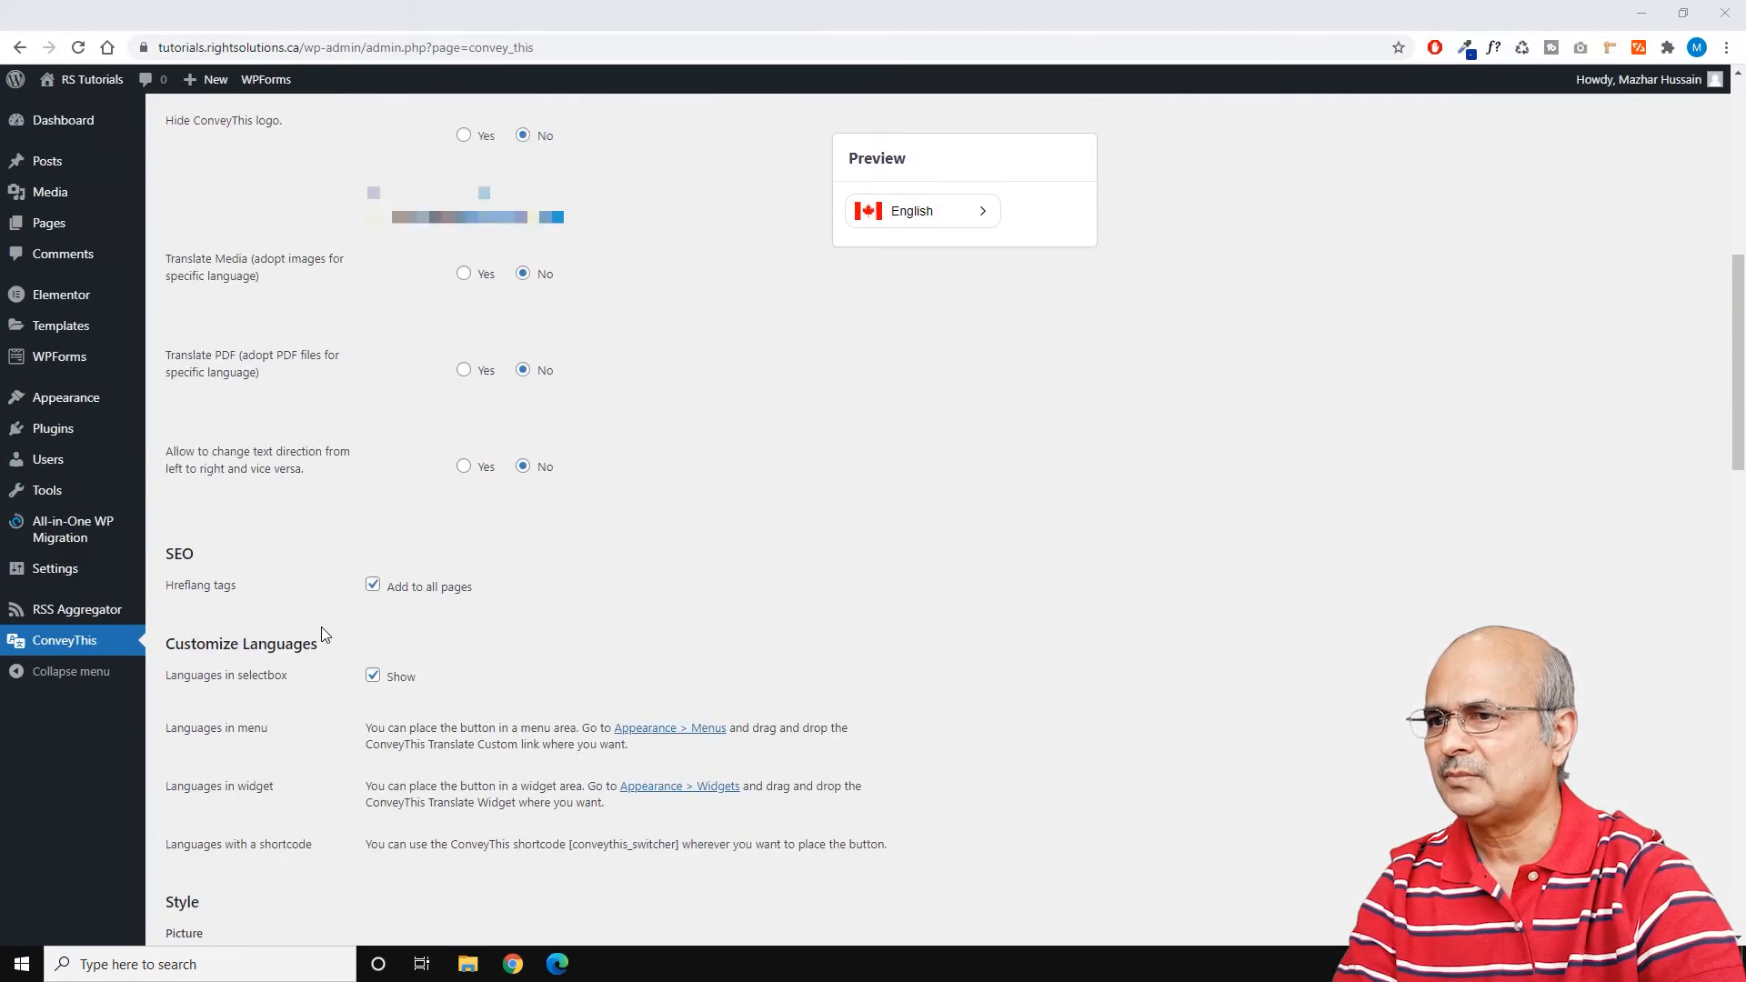
scroll(320, 625, down, 12)
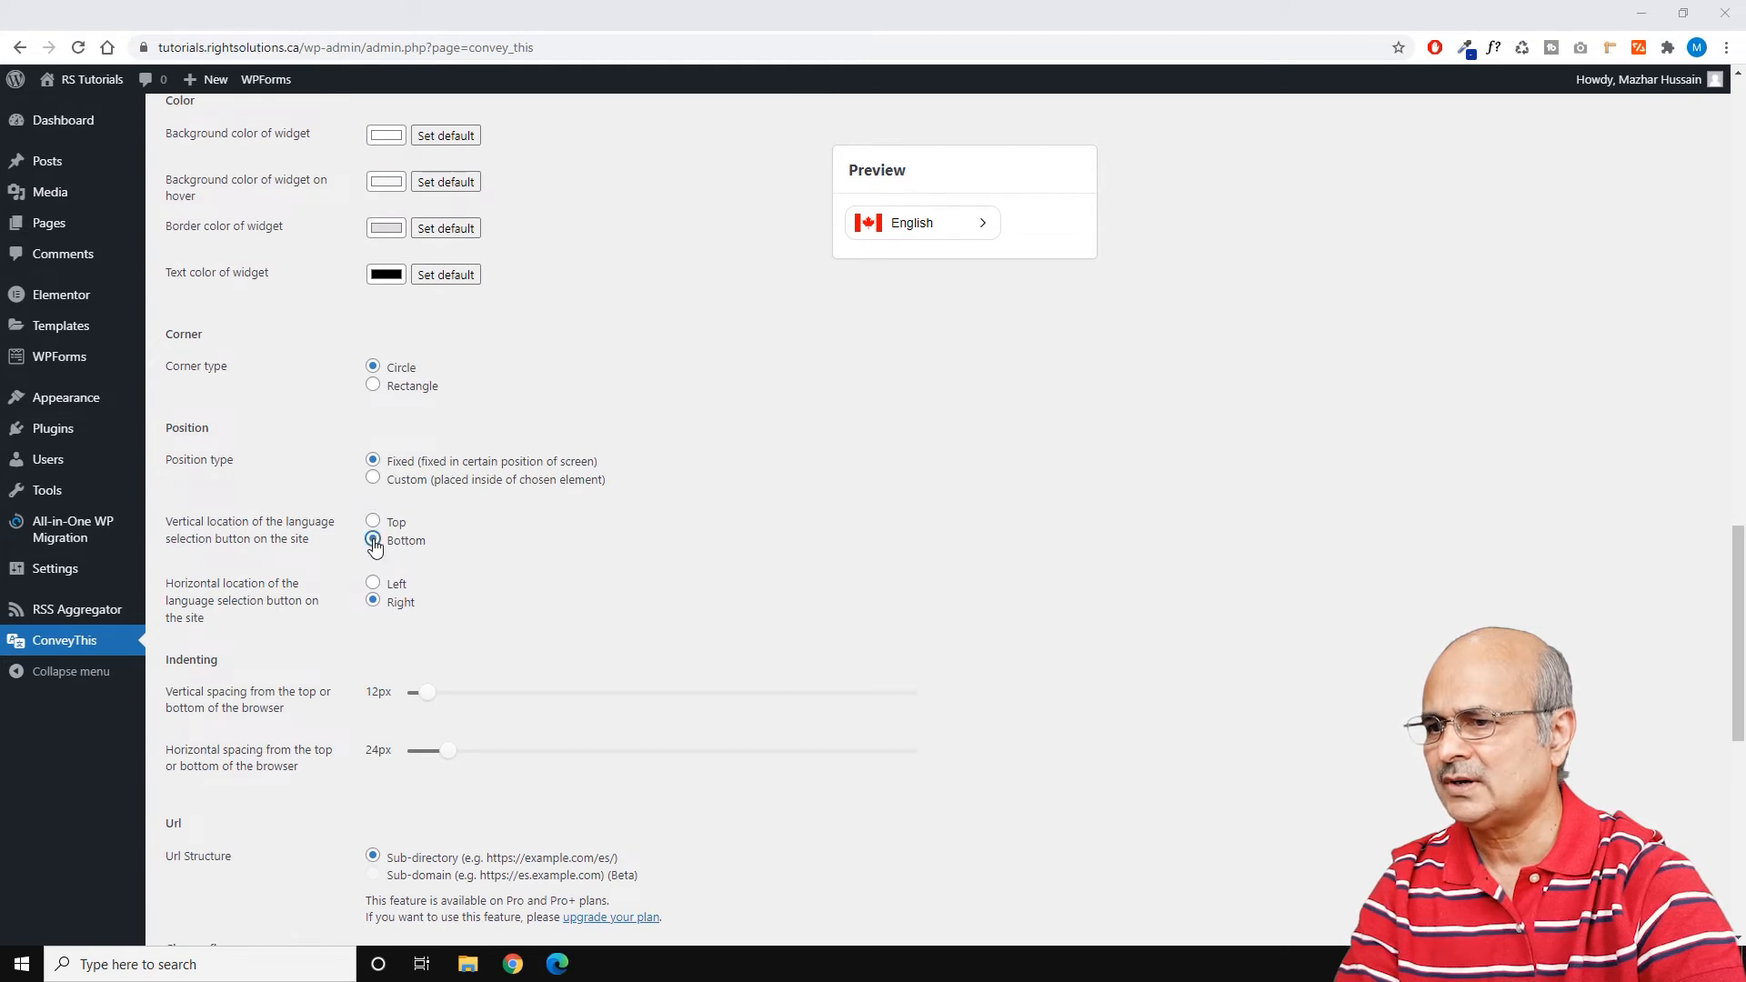
scroll(324, 631, down, 8)
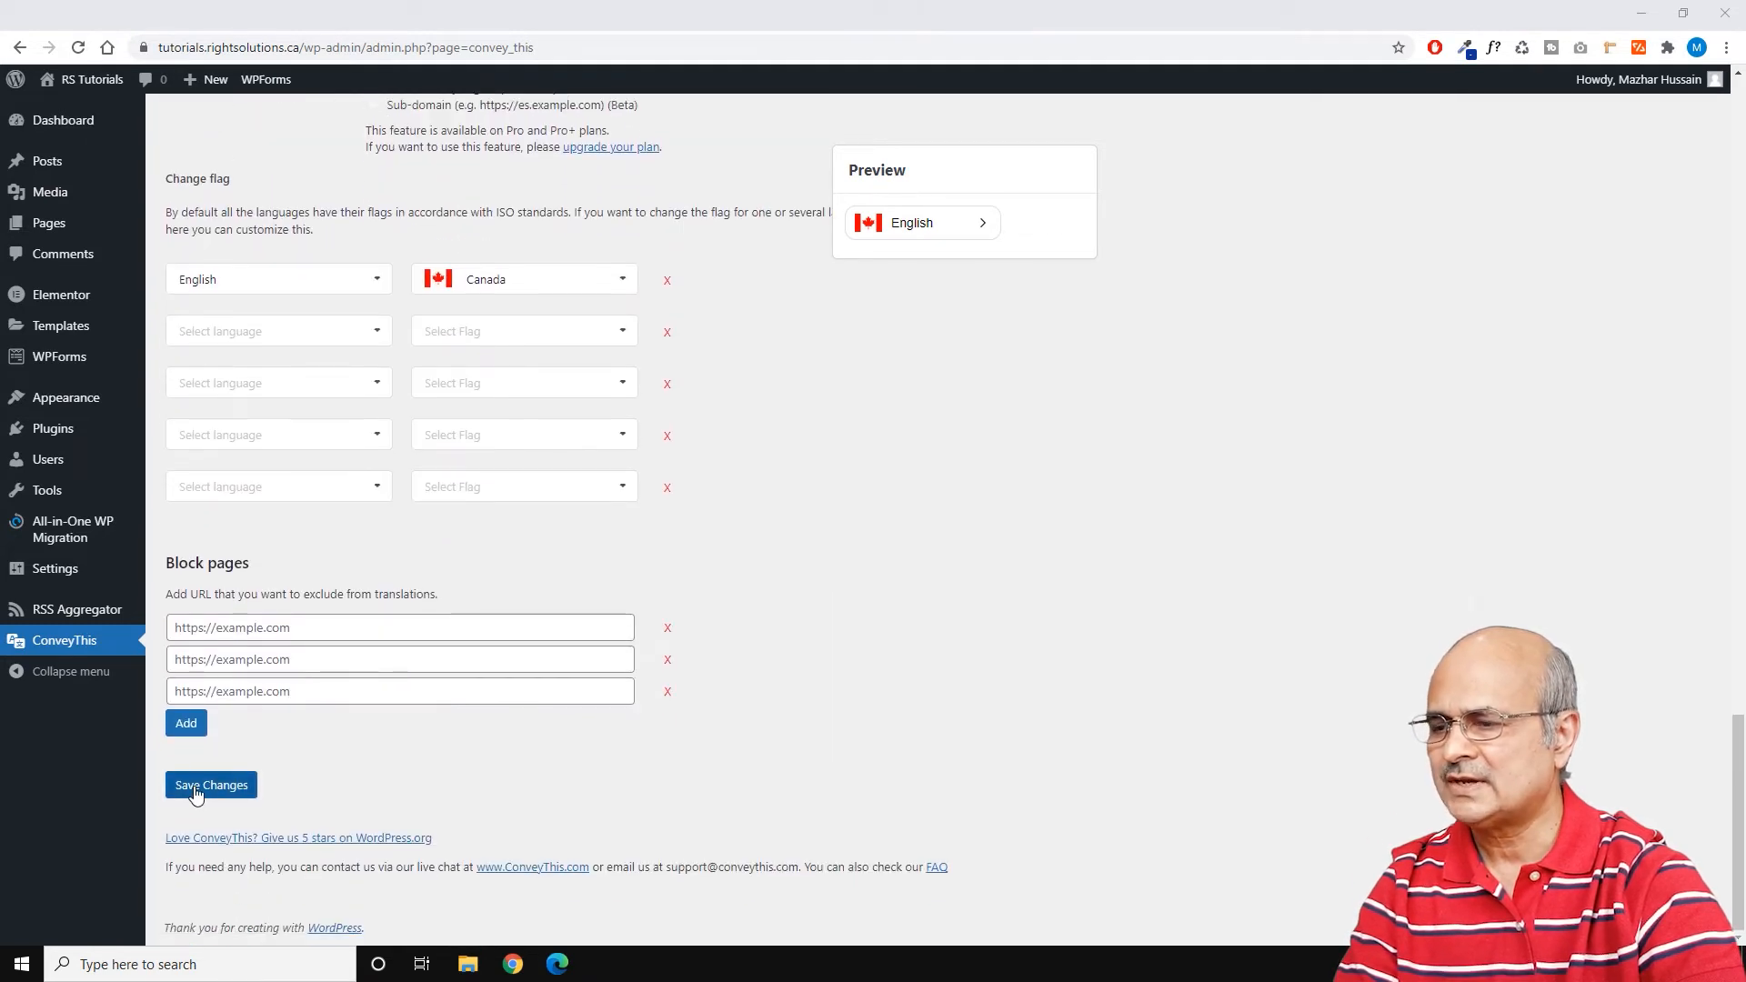
click(196, 792)
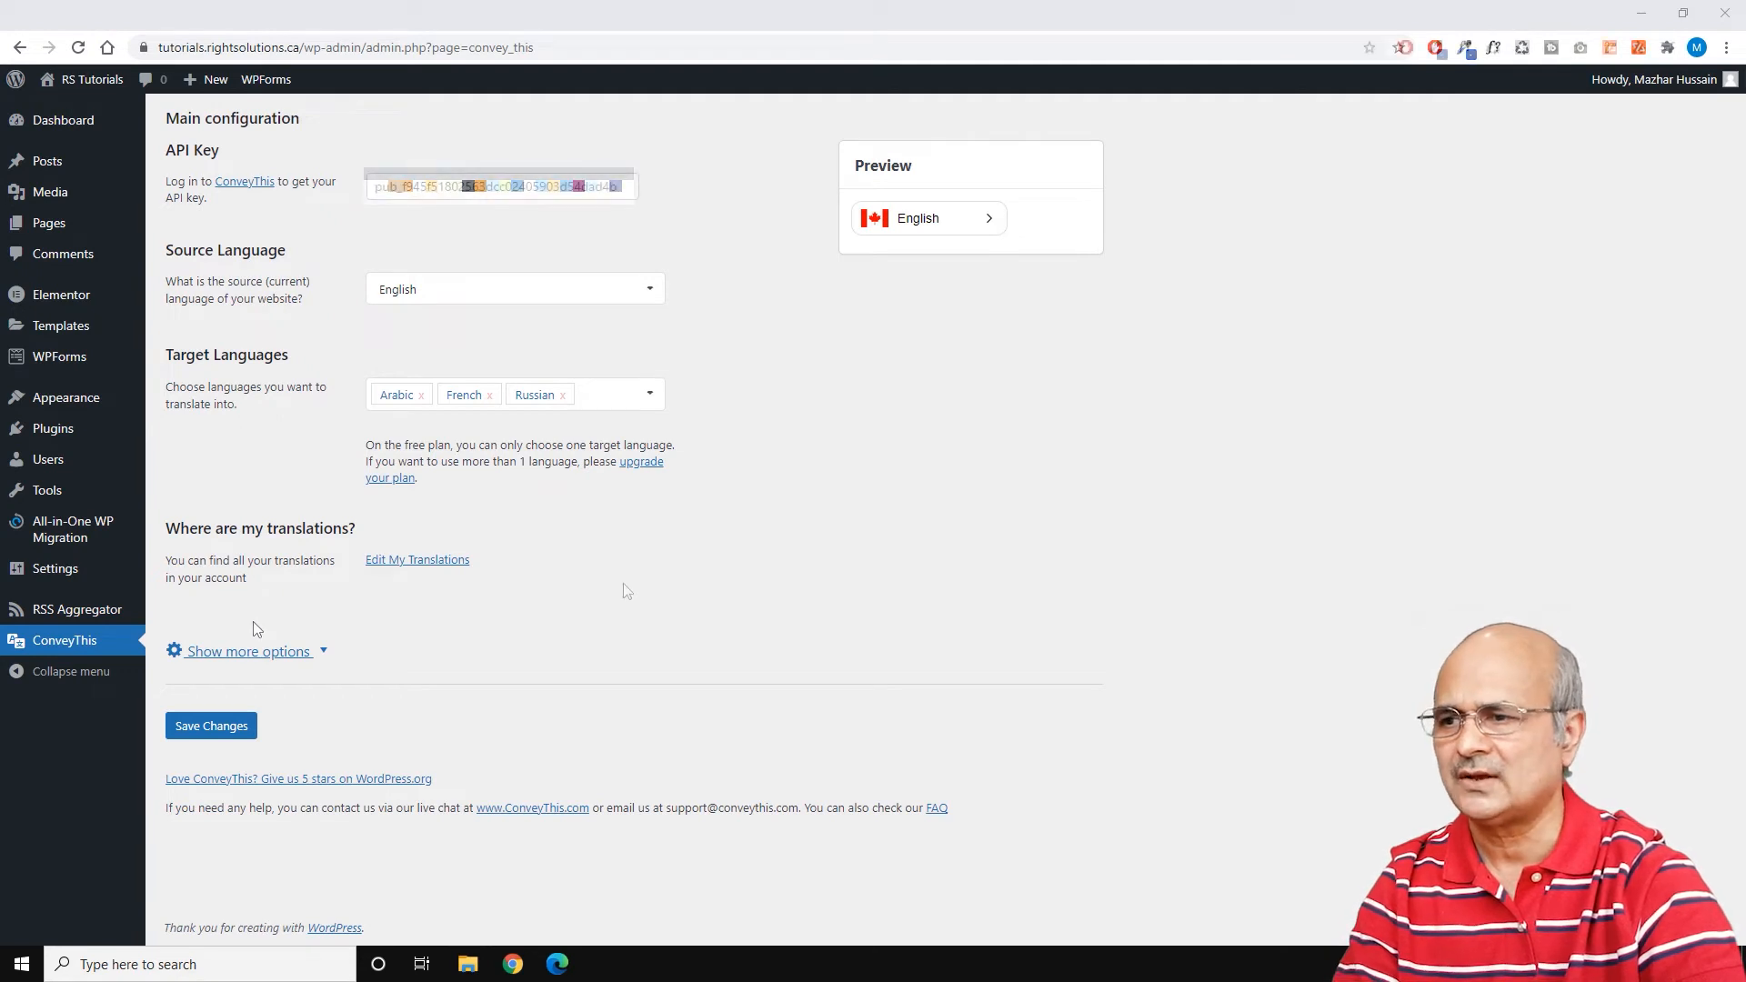
Step: Follow the plugin's link for editing translations and view My Translations for tutorials.rightsolutions.ca in the ConveyThis account
click(430, 562)
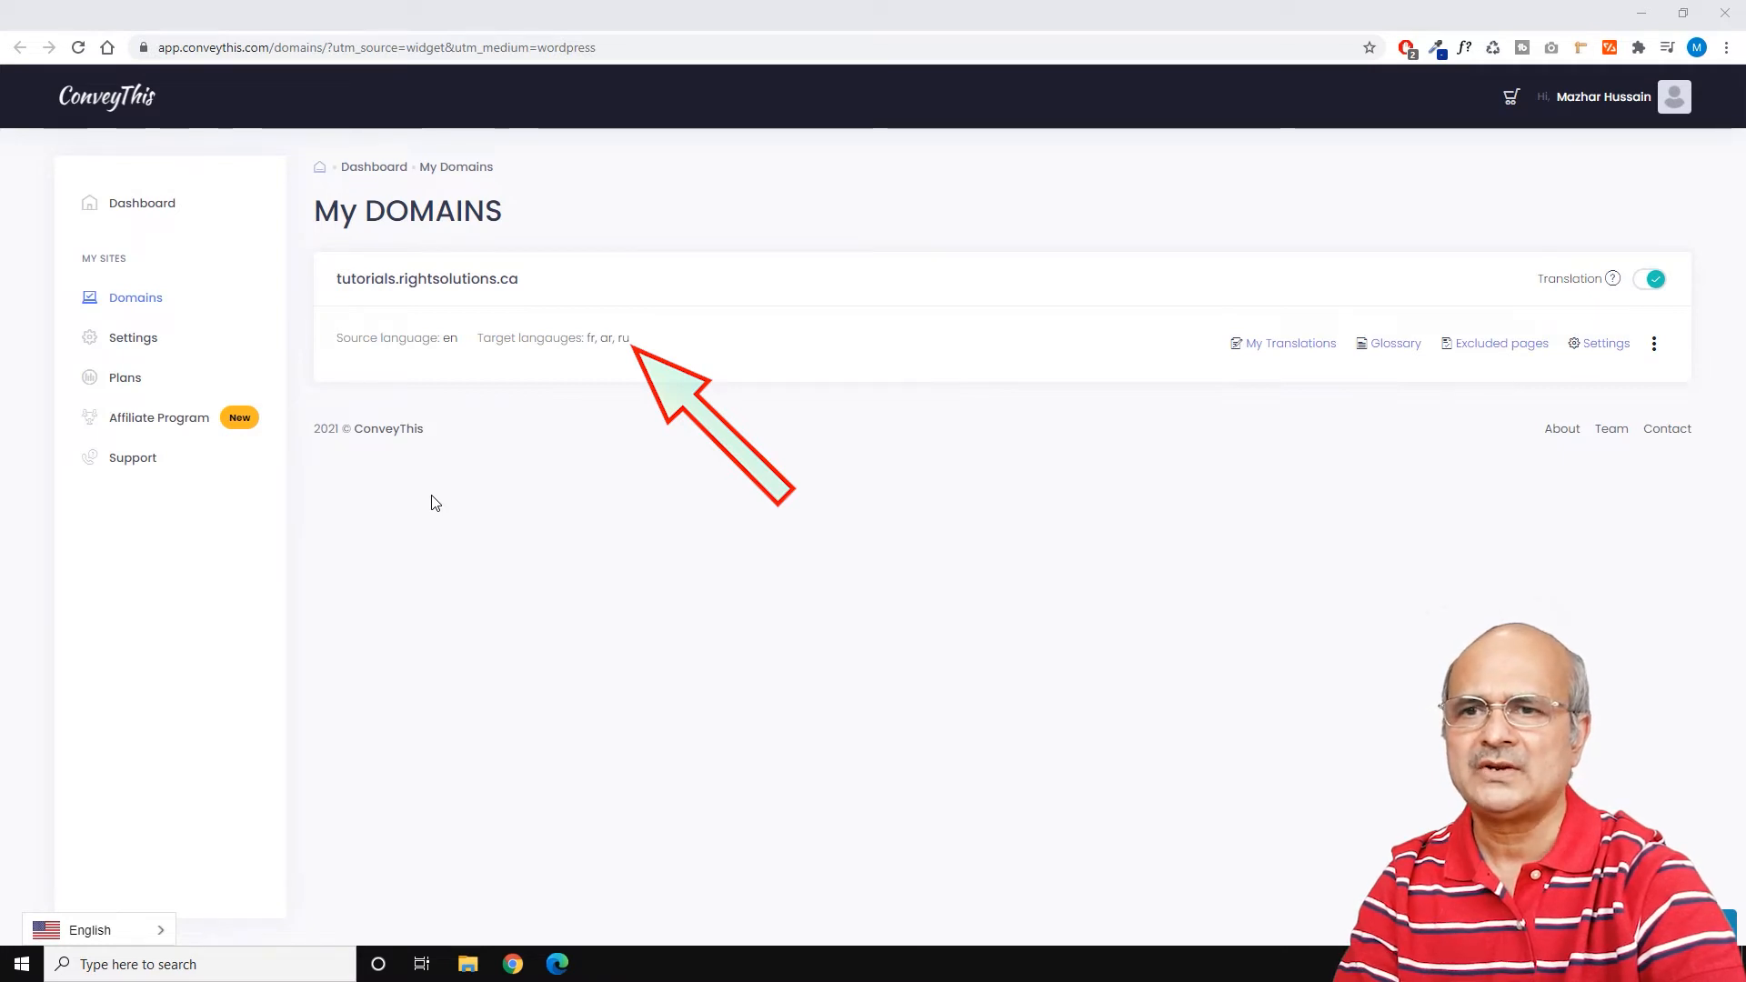
click(1301, 346)
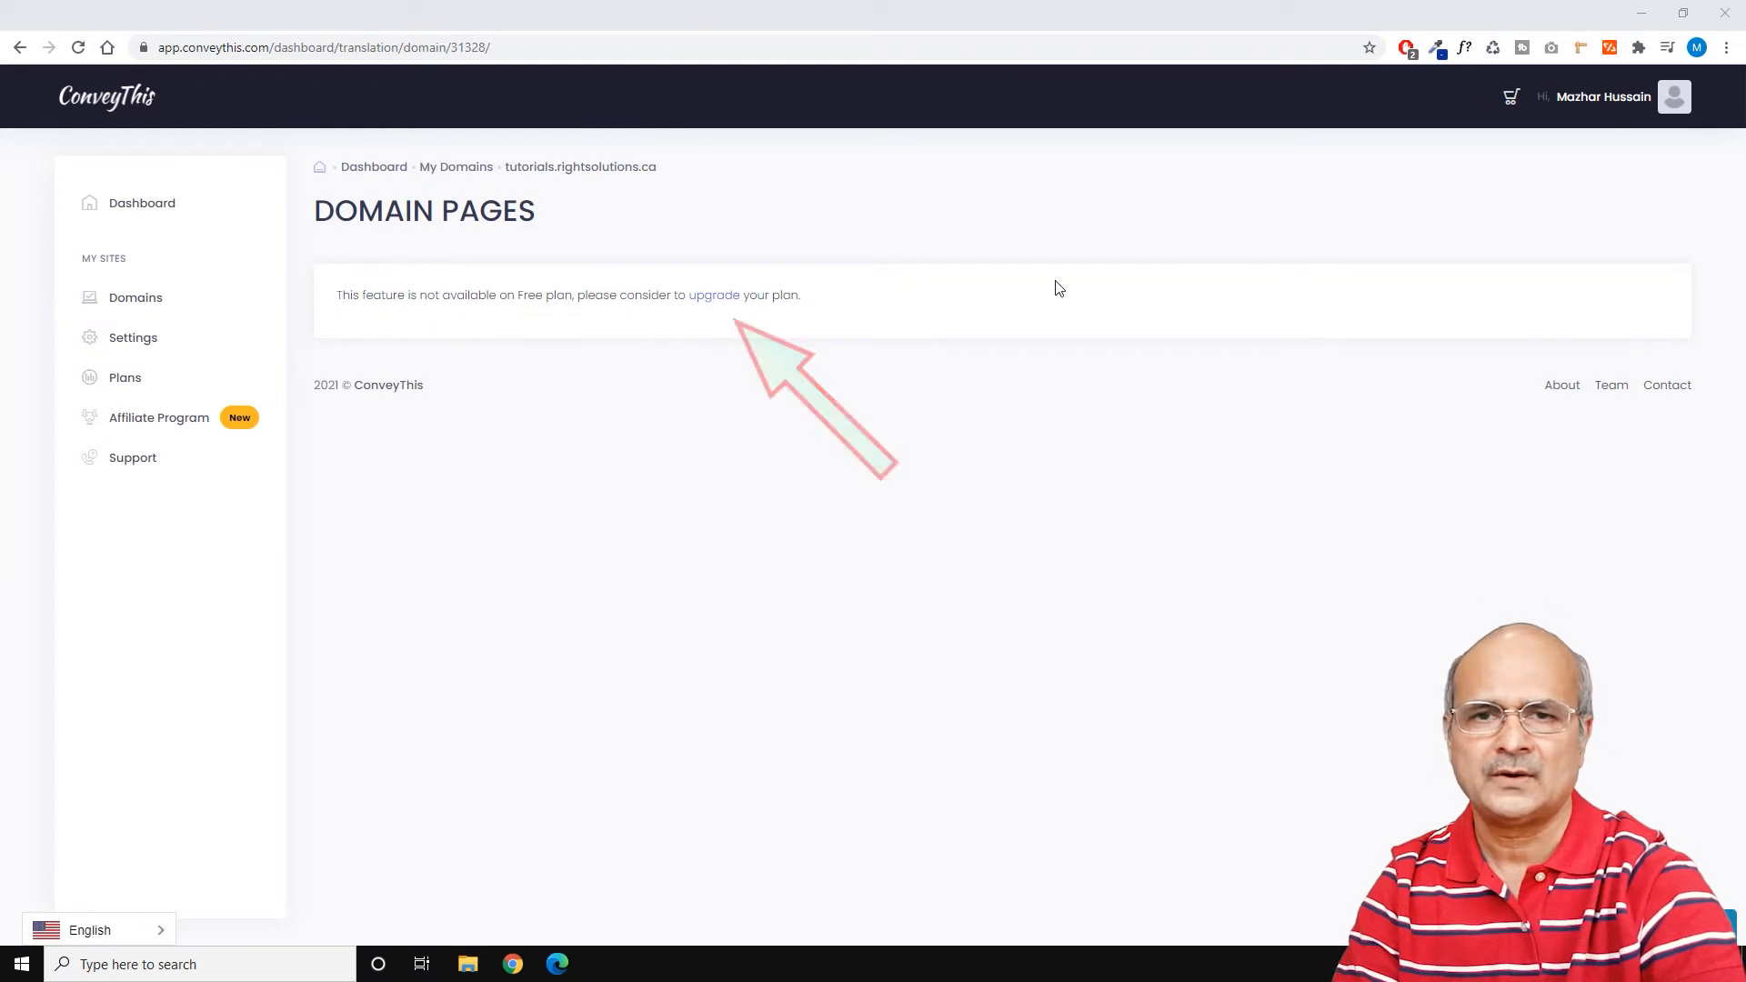
Step: Sign out of the ConveyThis account and log out of the tutorials.rightsolutions.ca WordPress dashboard
click(1676, 96)
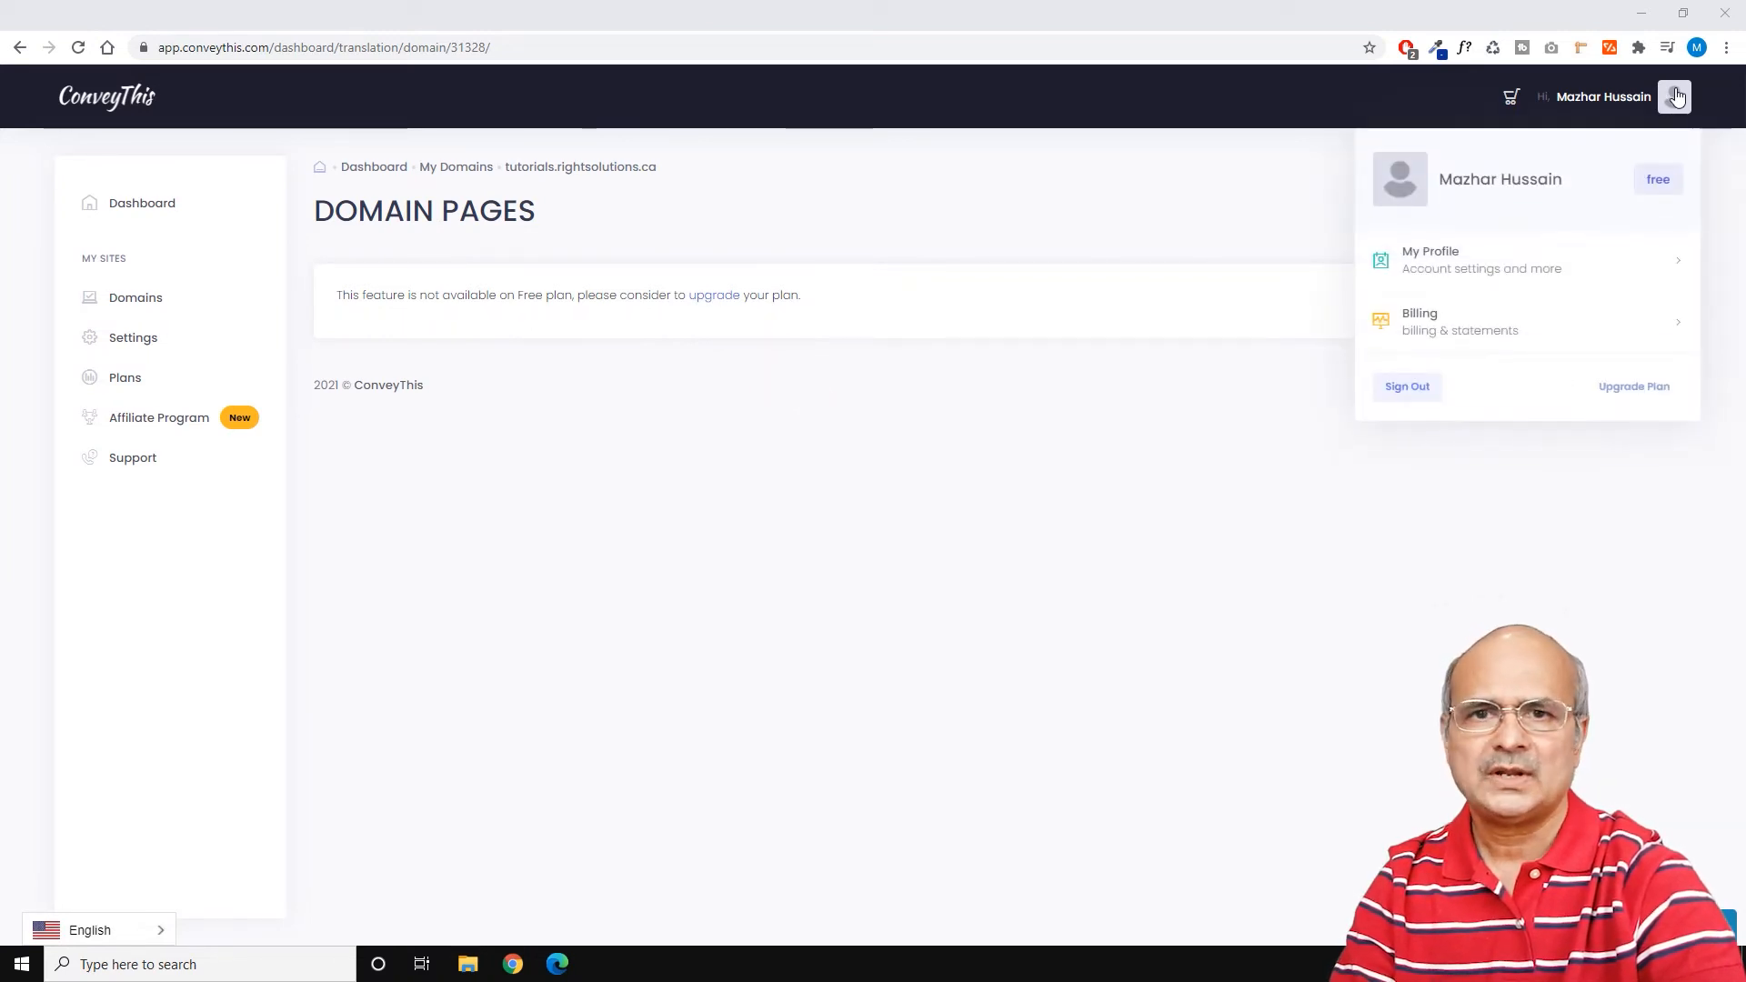
click(1408, 387)
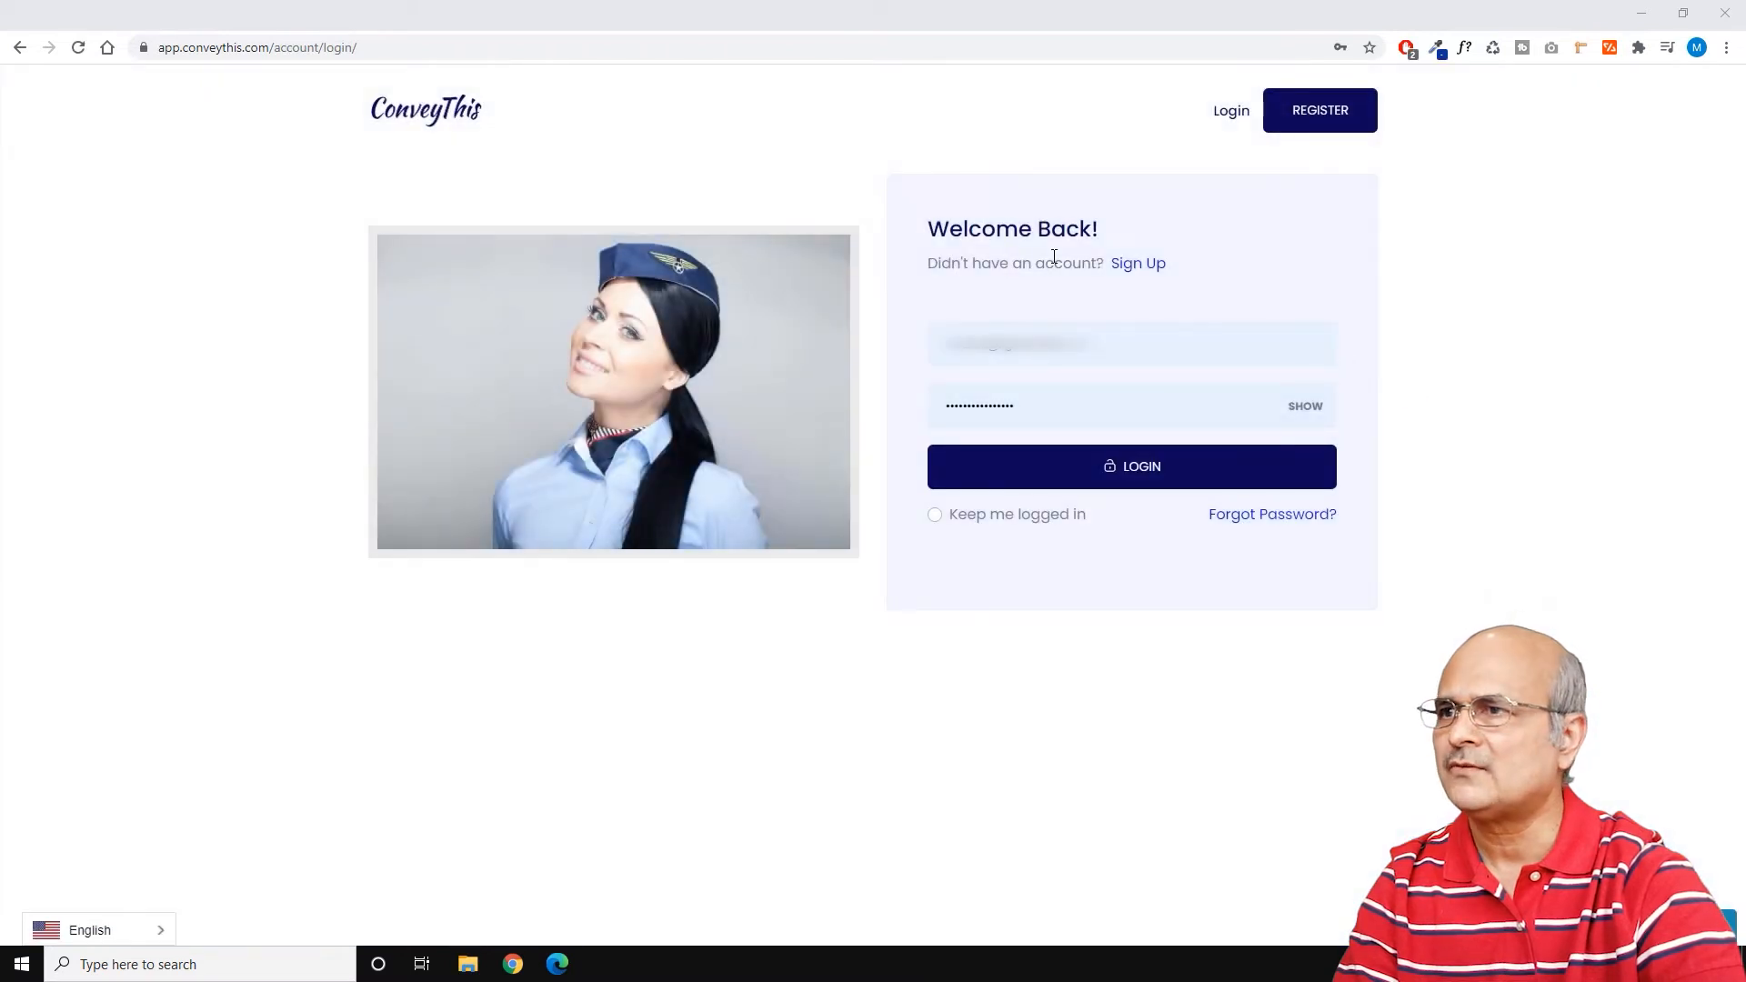
click(152, 26)
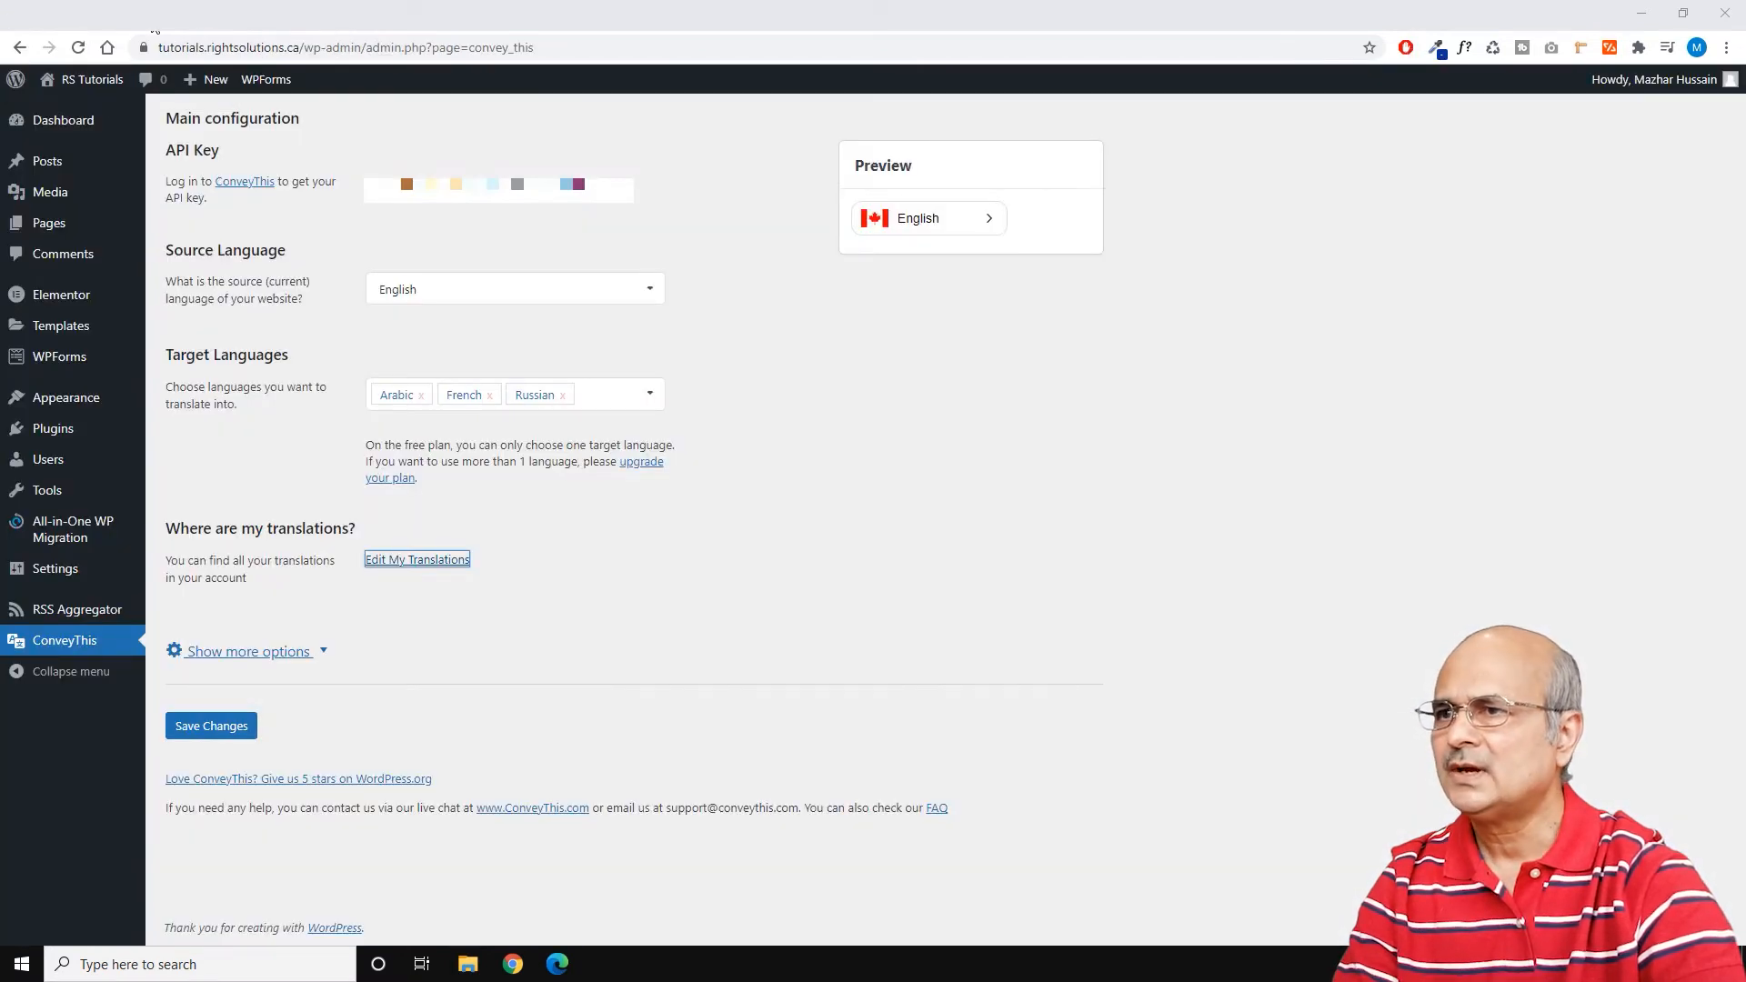
mouse_move(1681, 98)
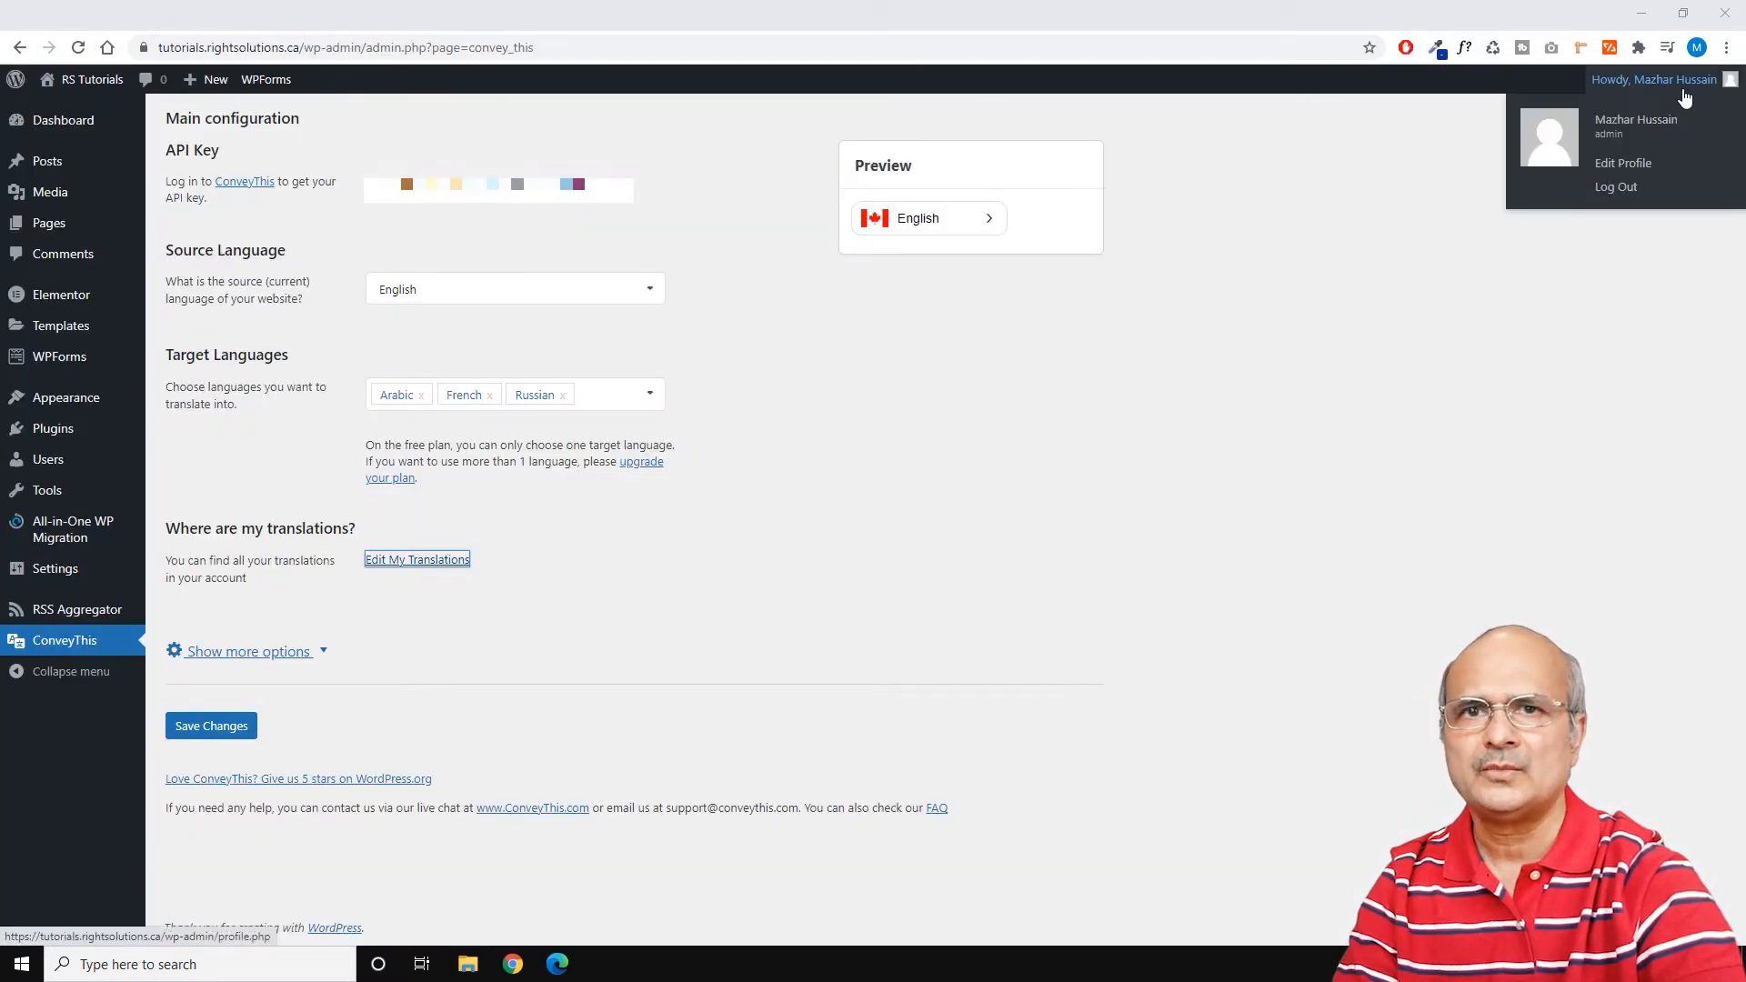
click(1633, 189)
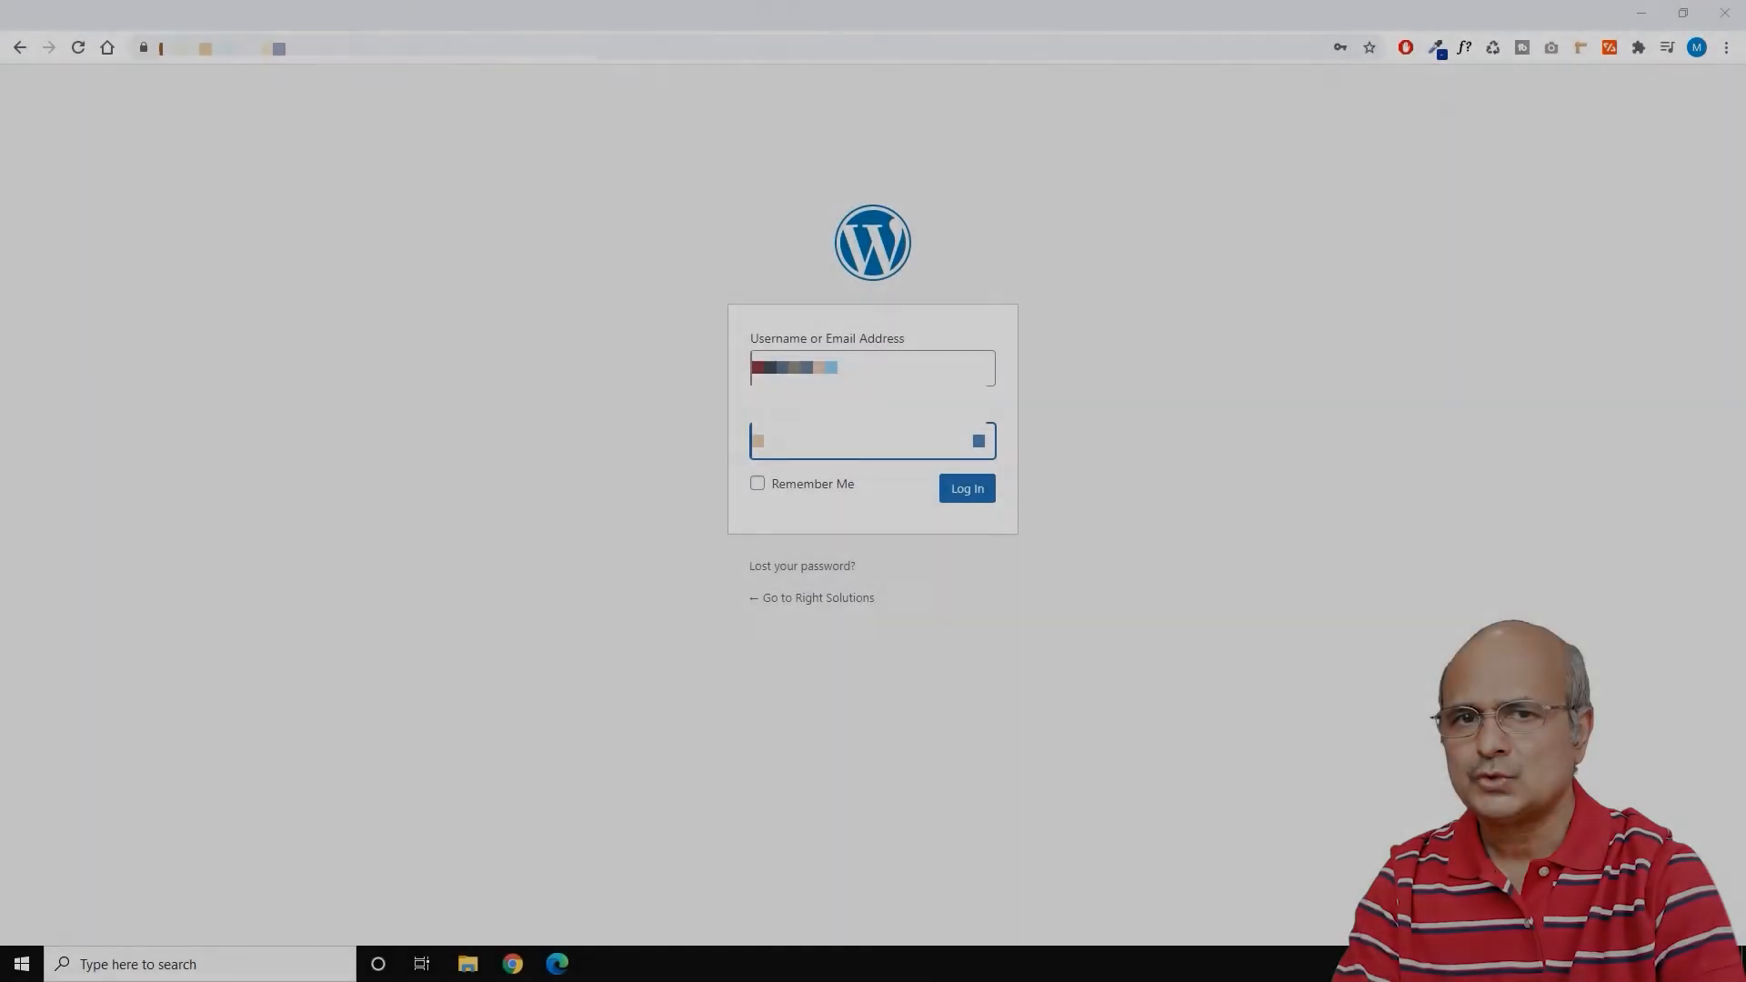
Step: Log in to the Right Solutions WordPress site with the account password and display its ConveyThis configuration page
text(***************)
key(Return)
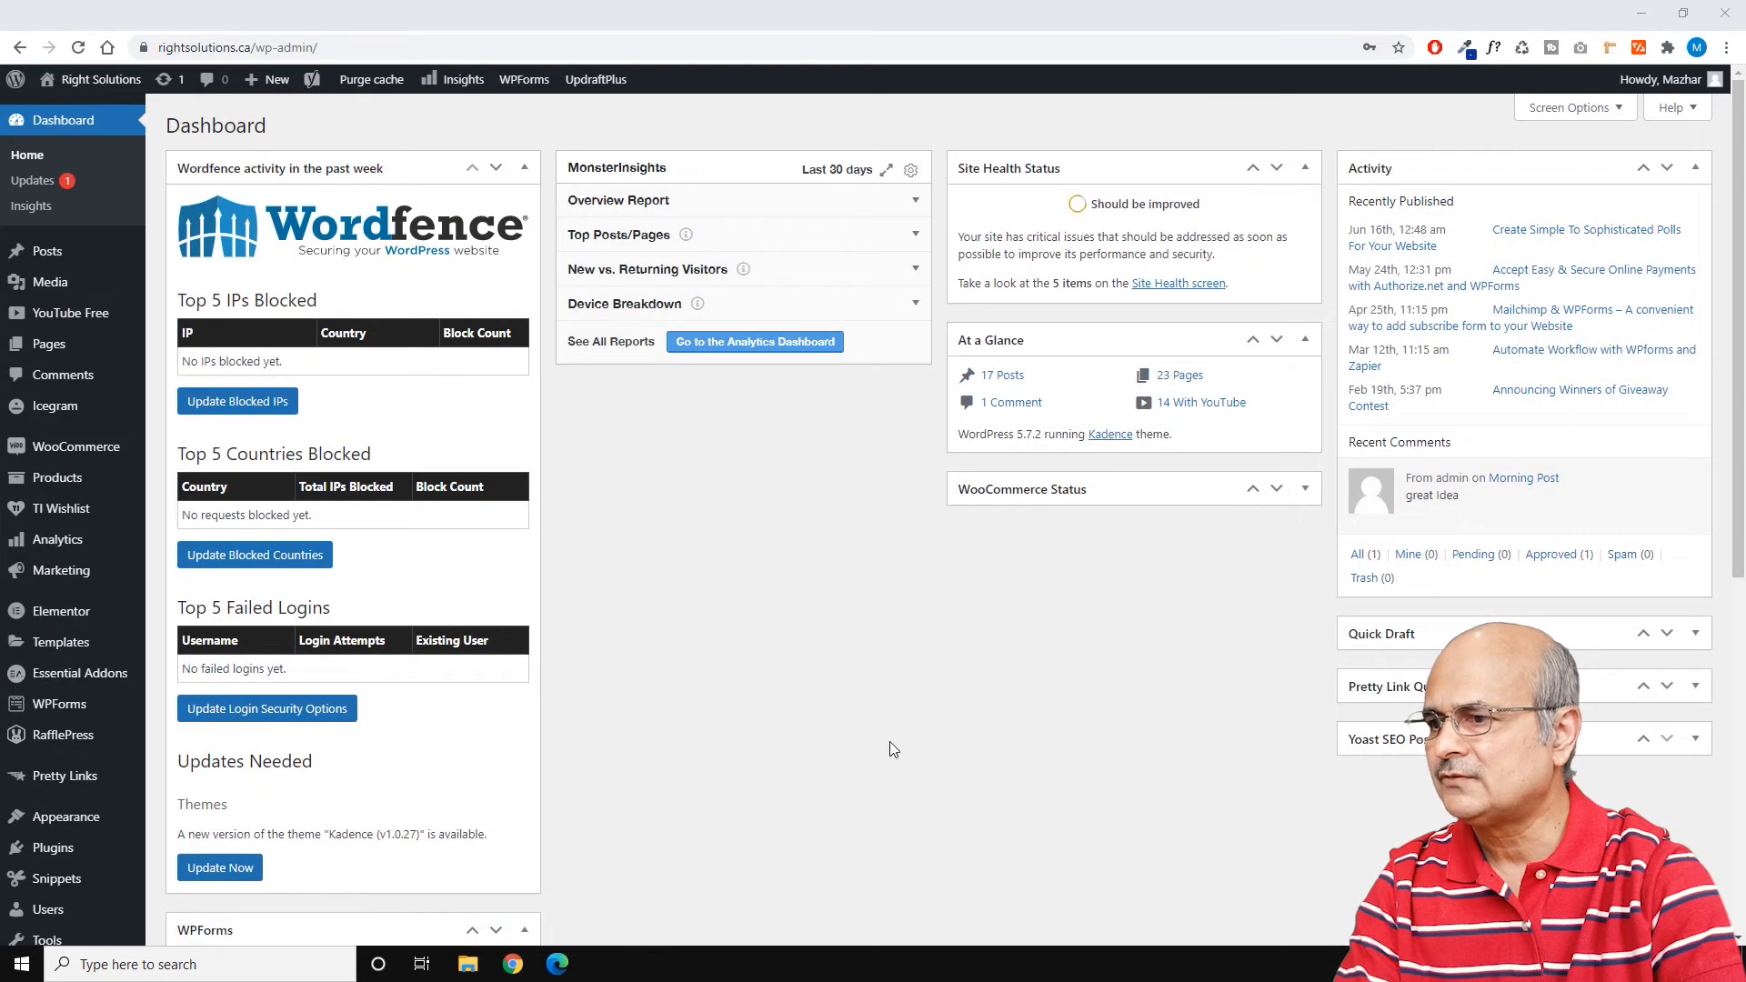
scroll(589, 722, down, 4)
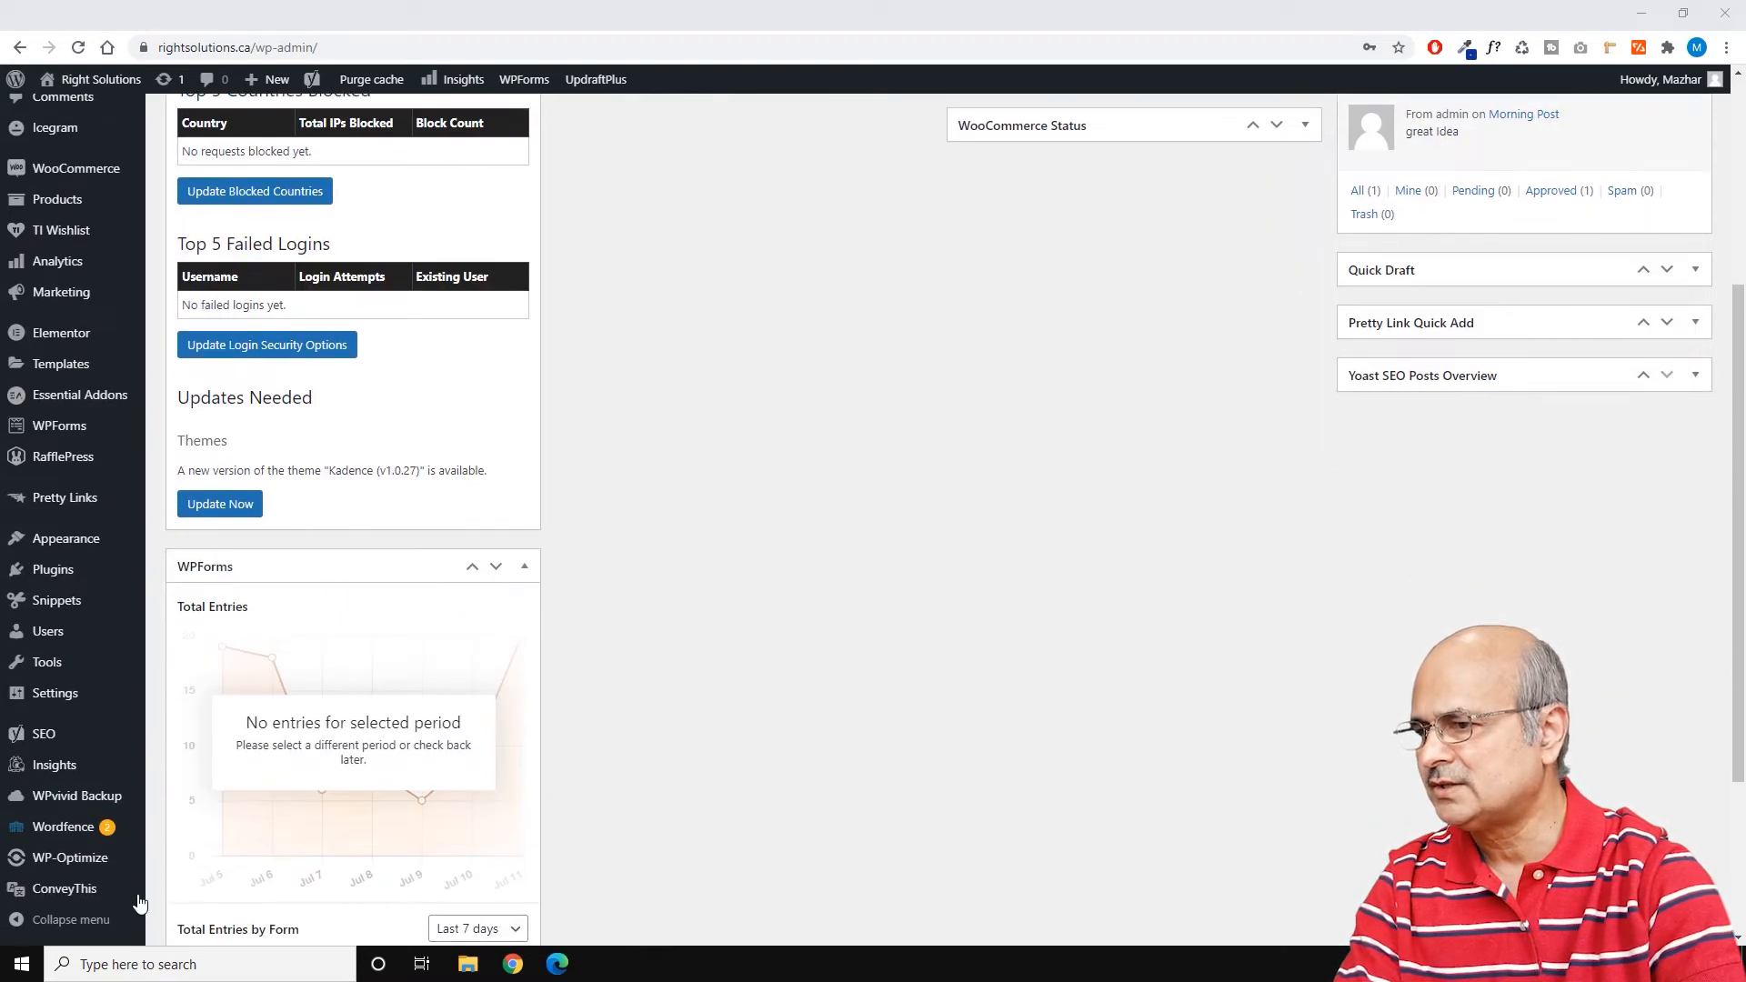
click(80, 891)
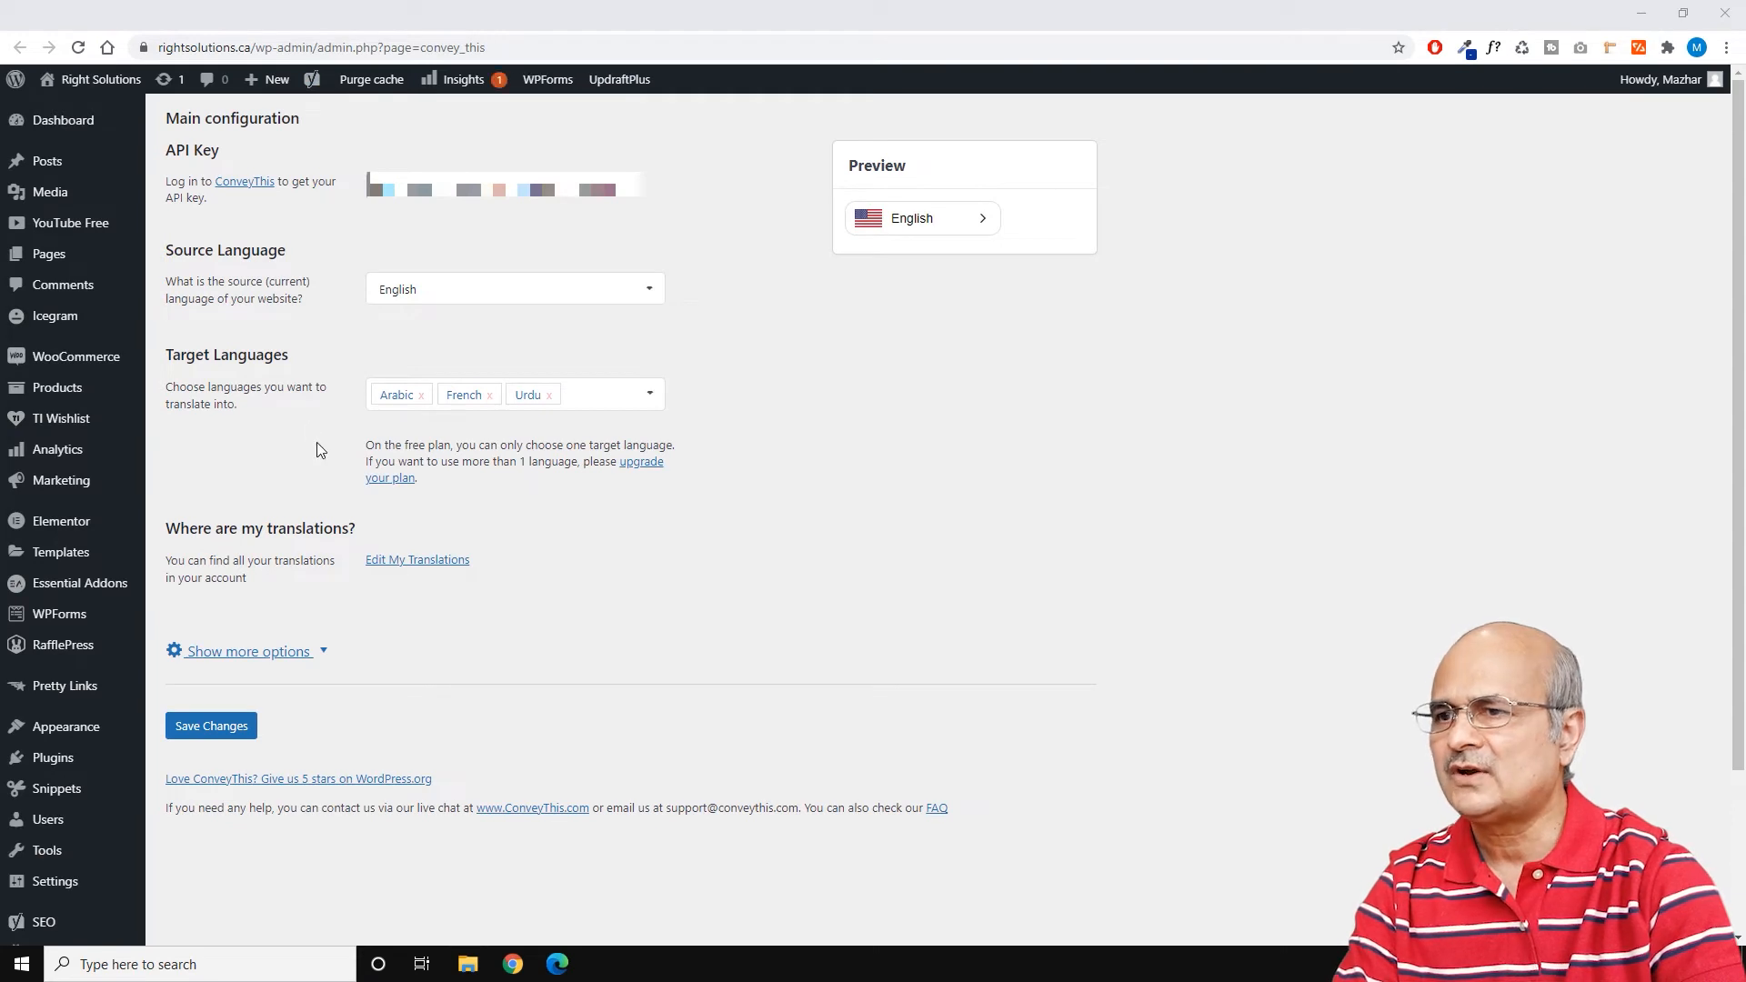
Step: Add Russian, Polish and Azerbaijan to the ConveyThis target languages and save the changes
click(578, 395)
text(ru)
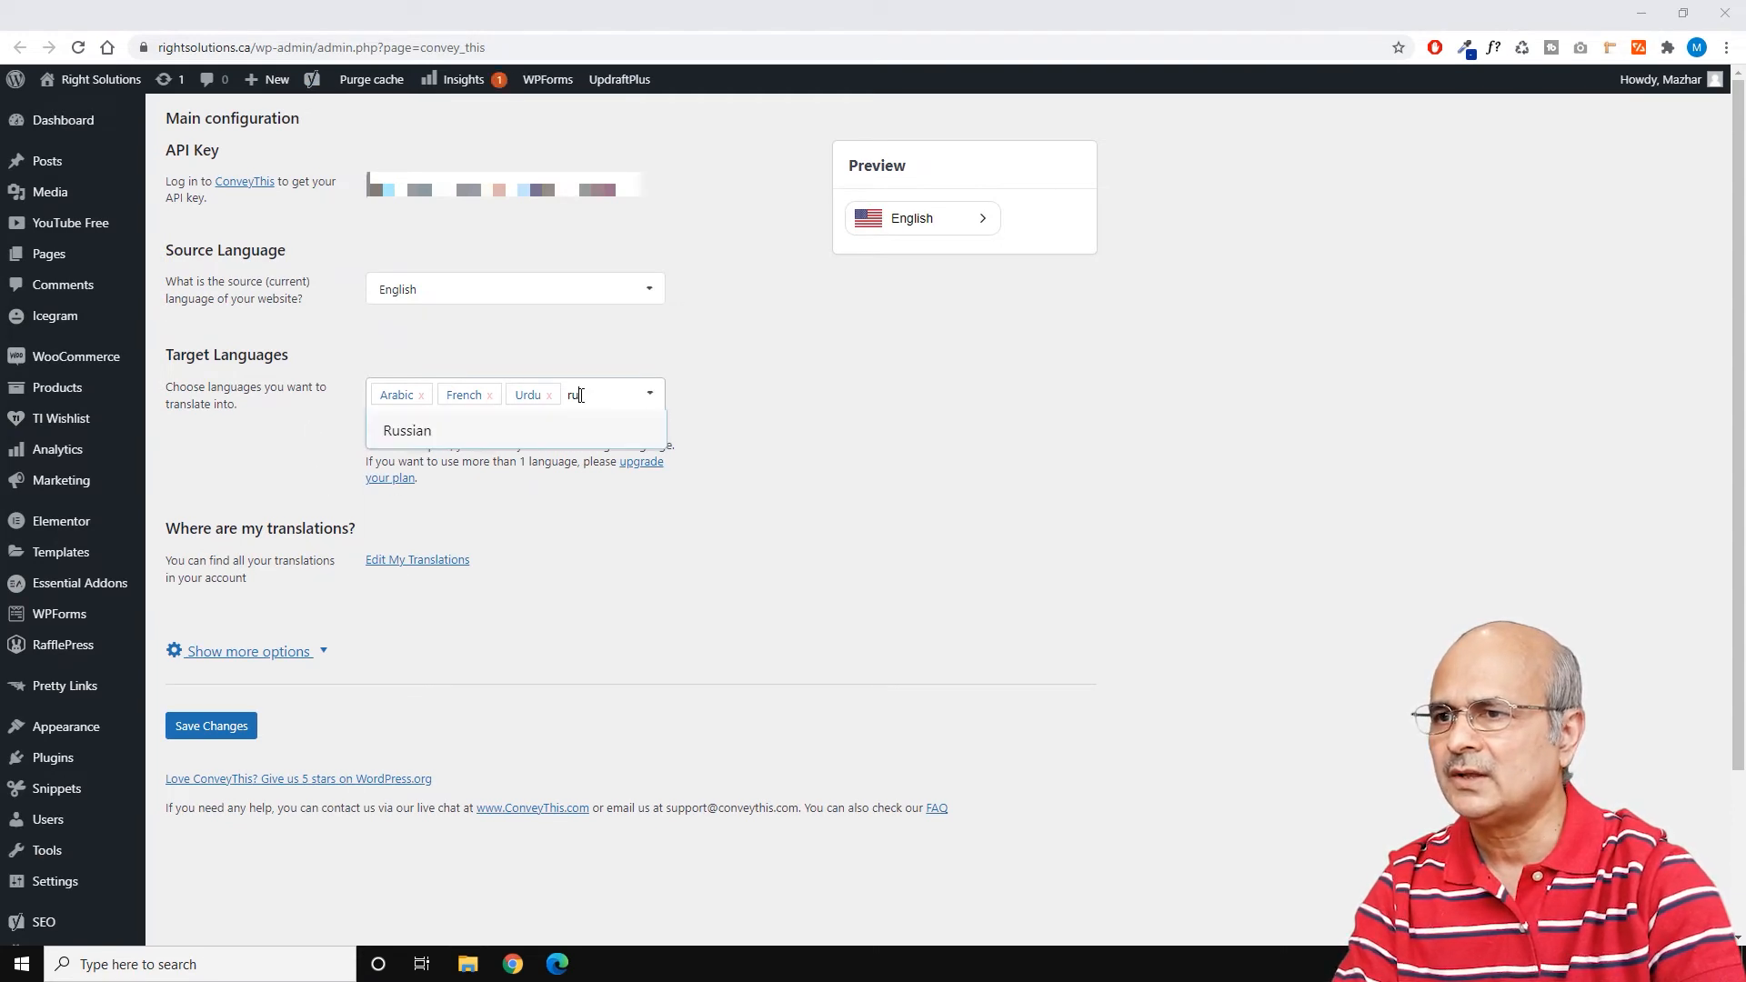
click(410, 433)
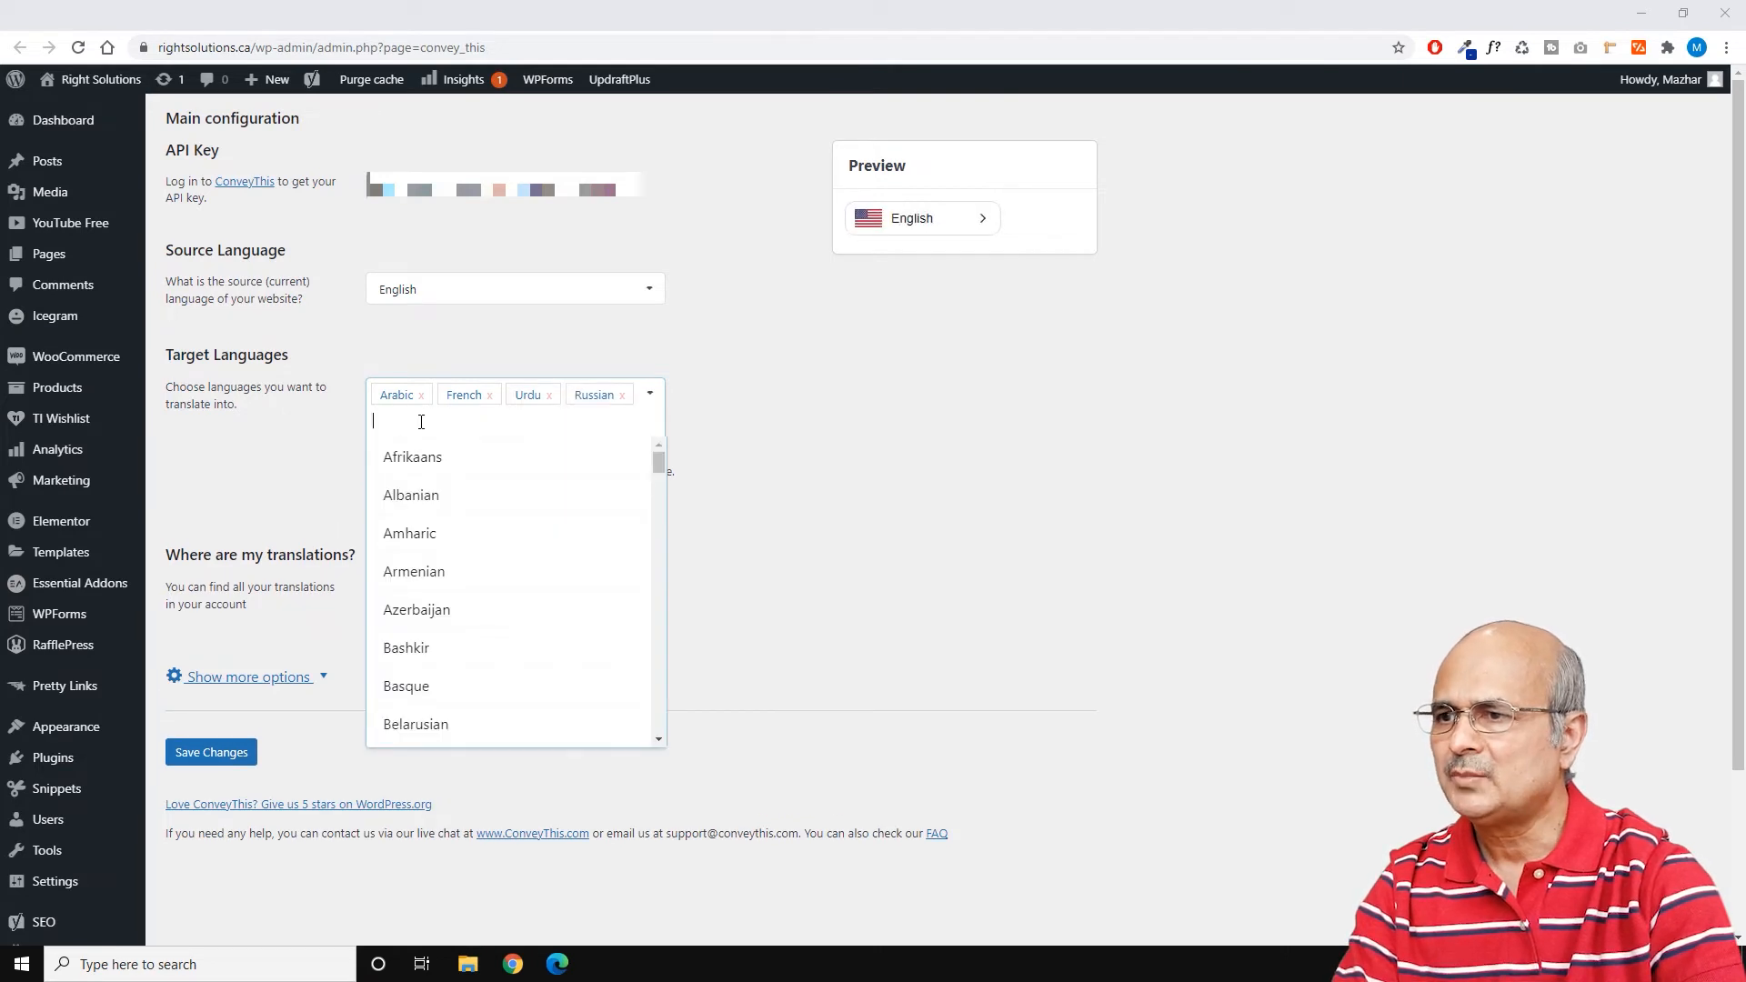
text(p)
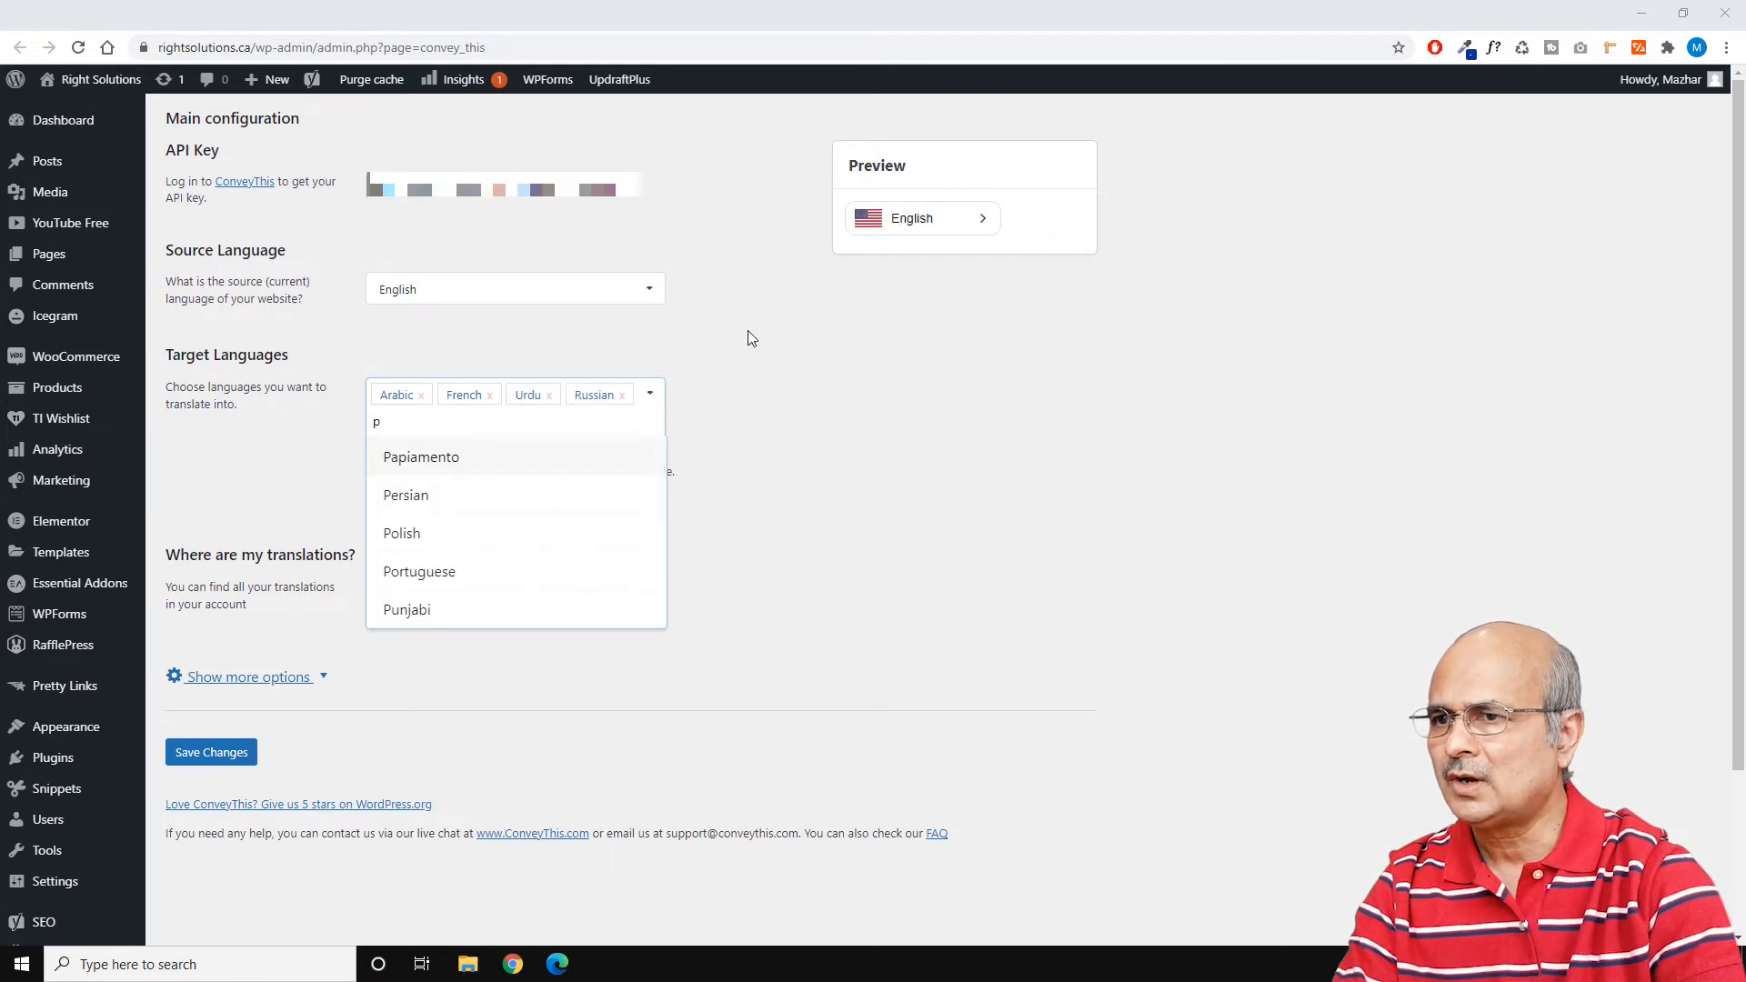
click(396, 535)
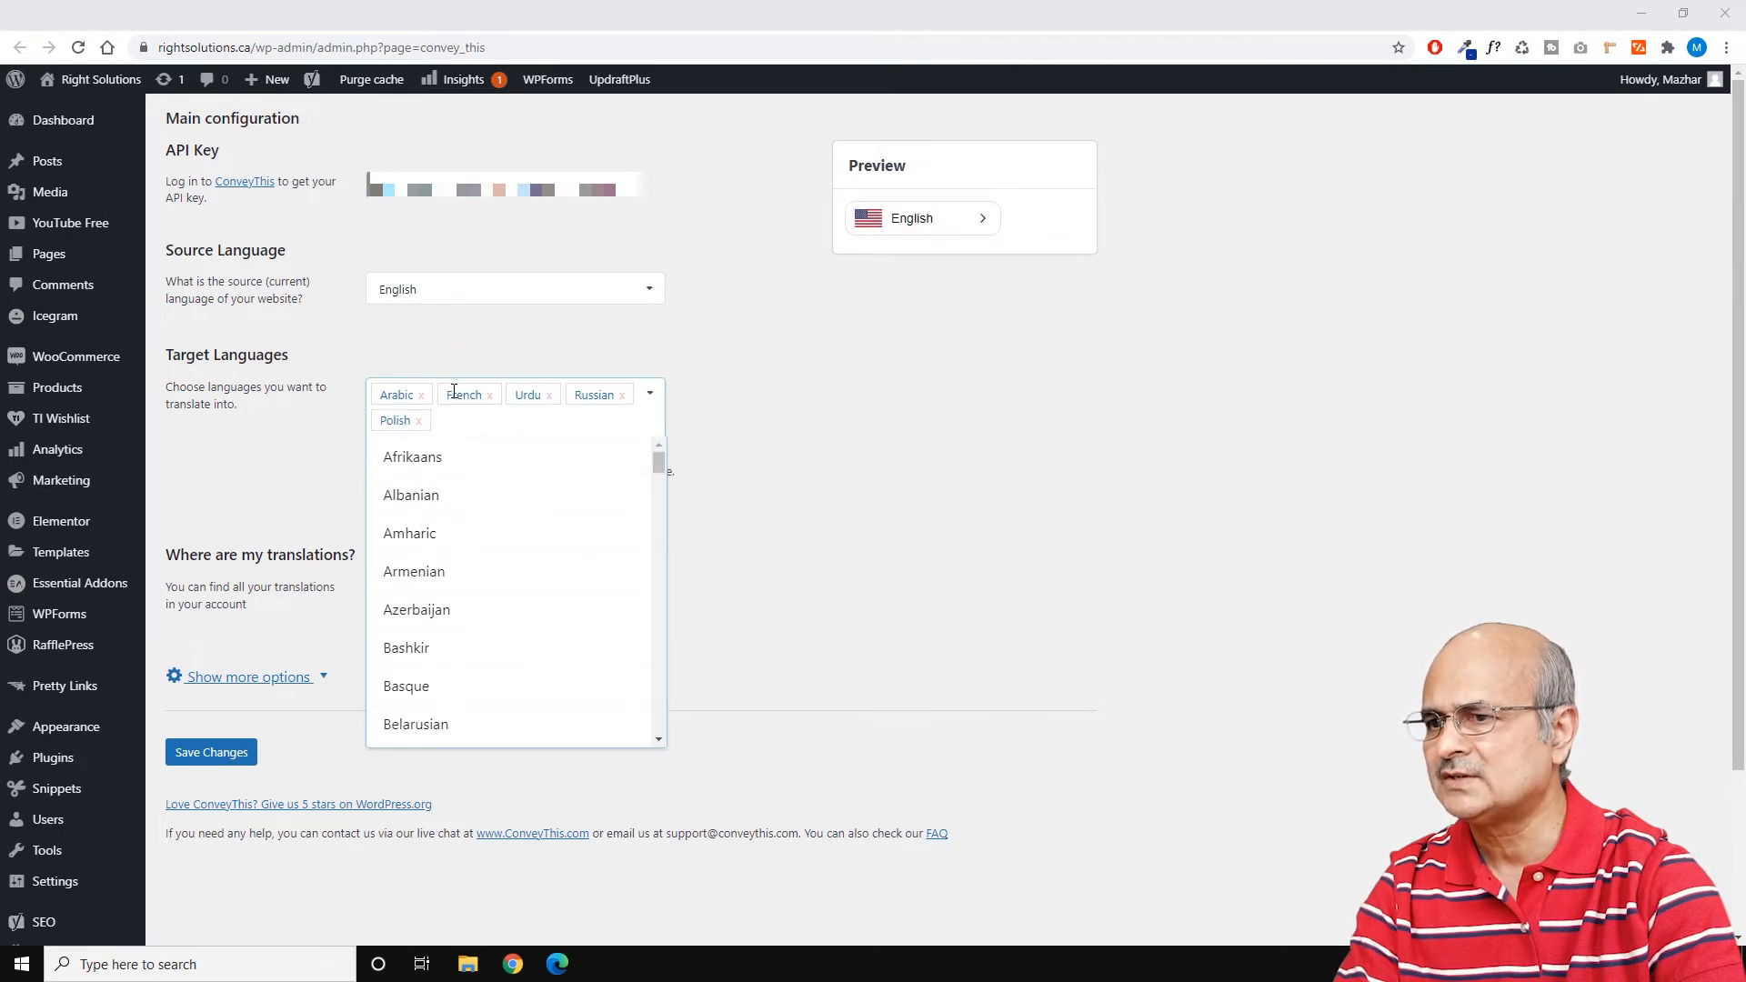
click(430, 610)
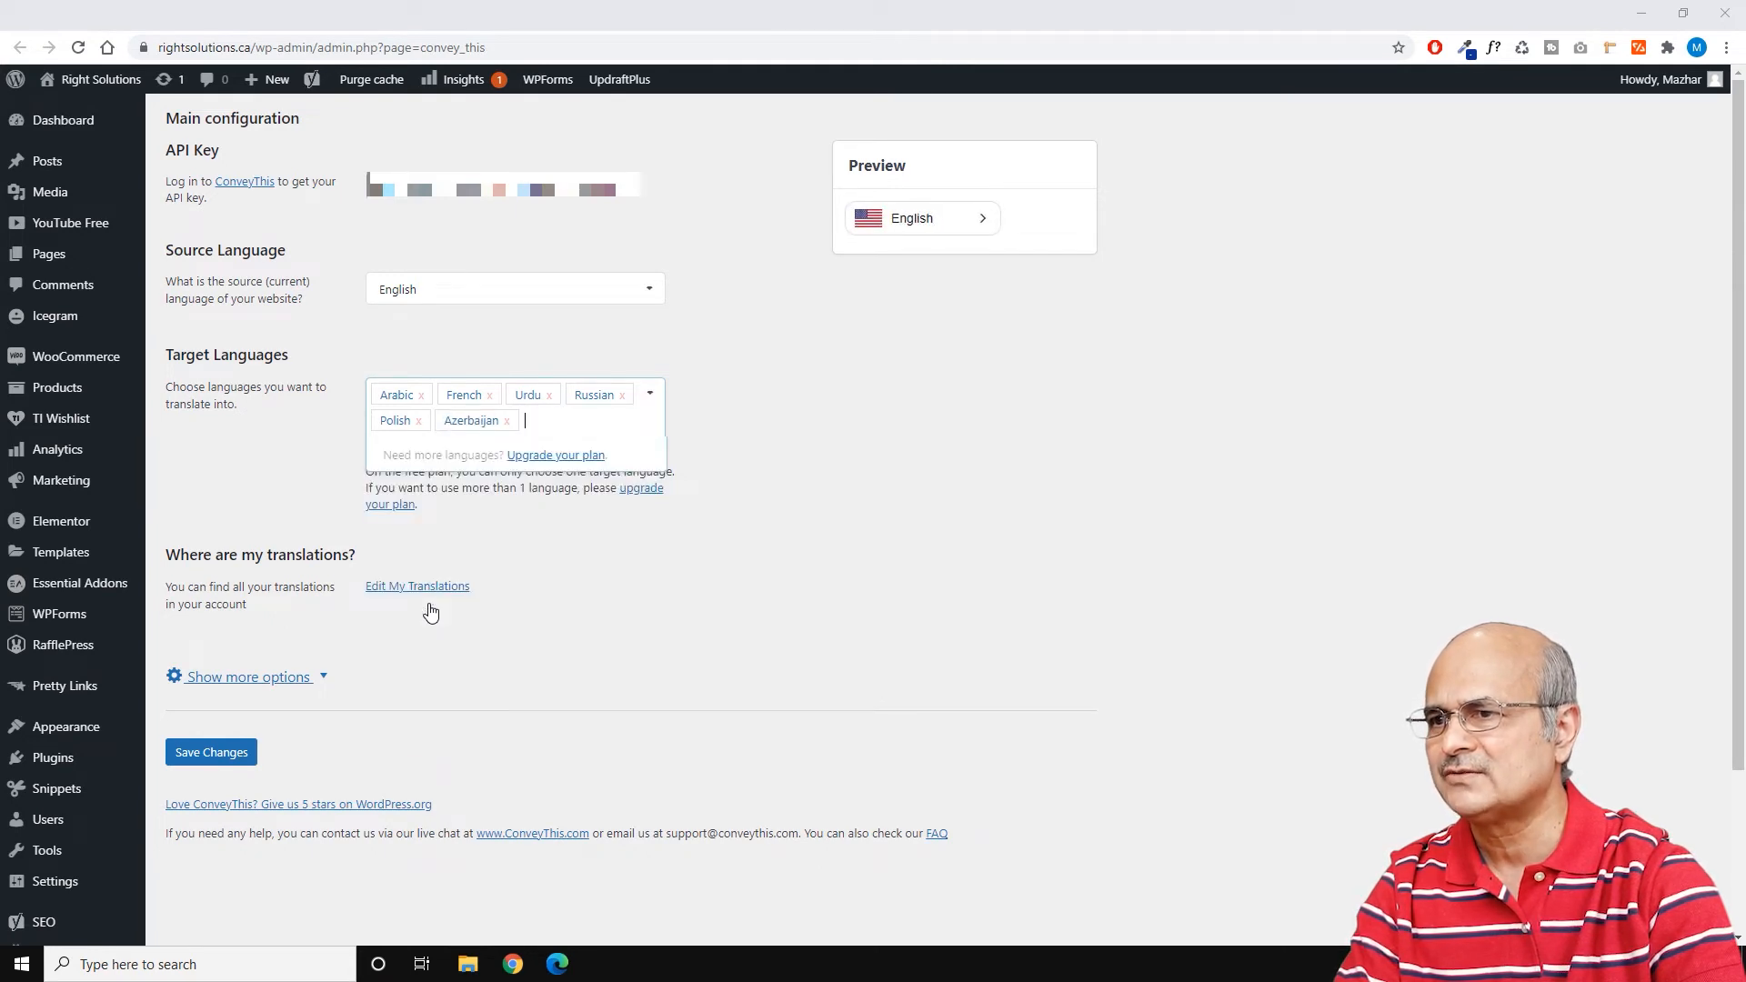
click(206, 756)
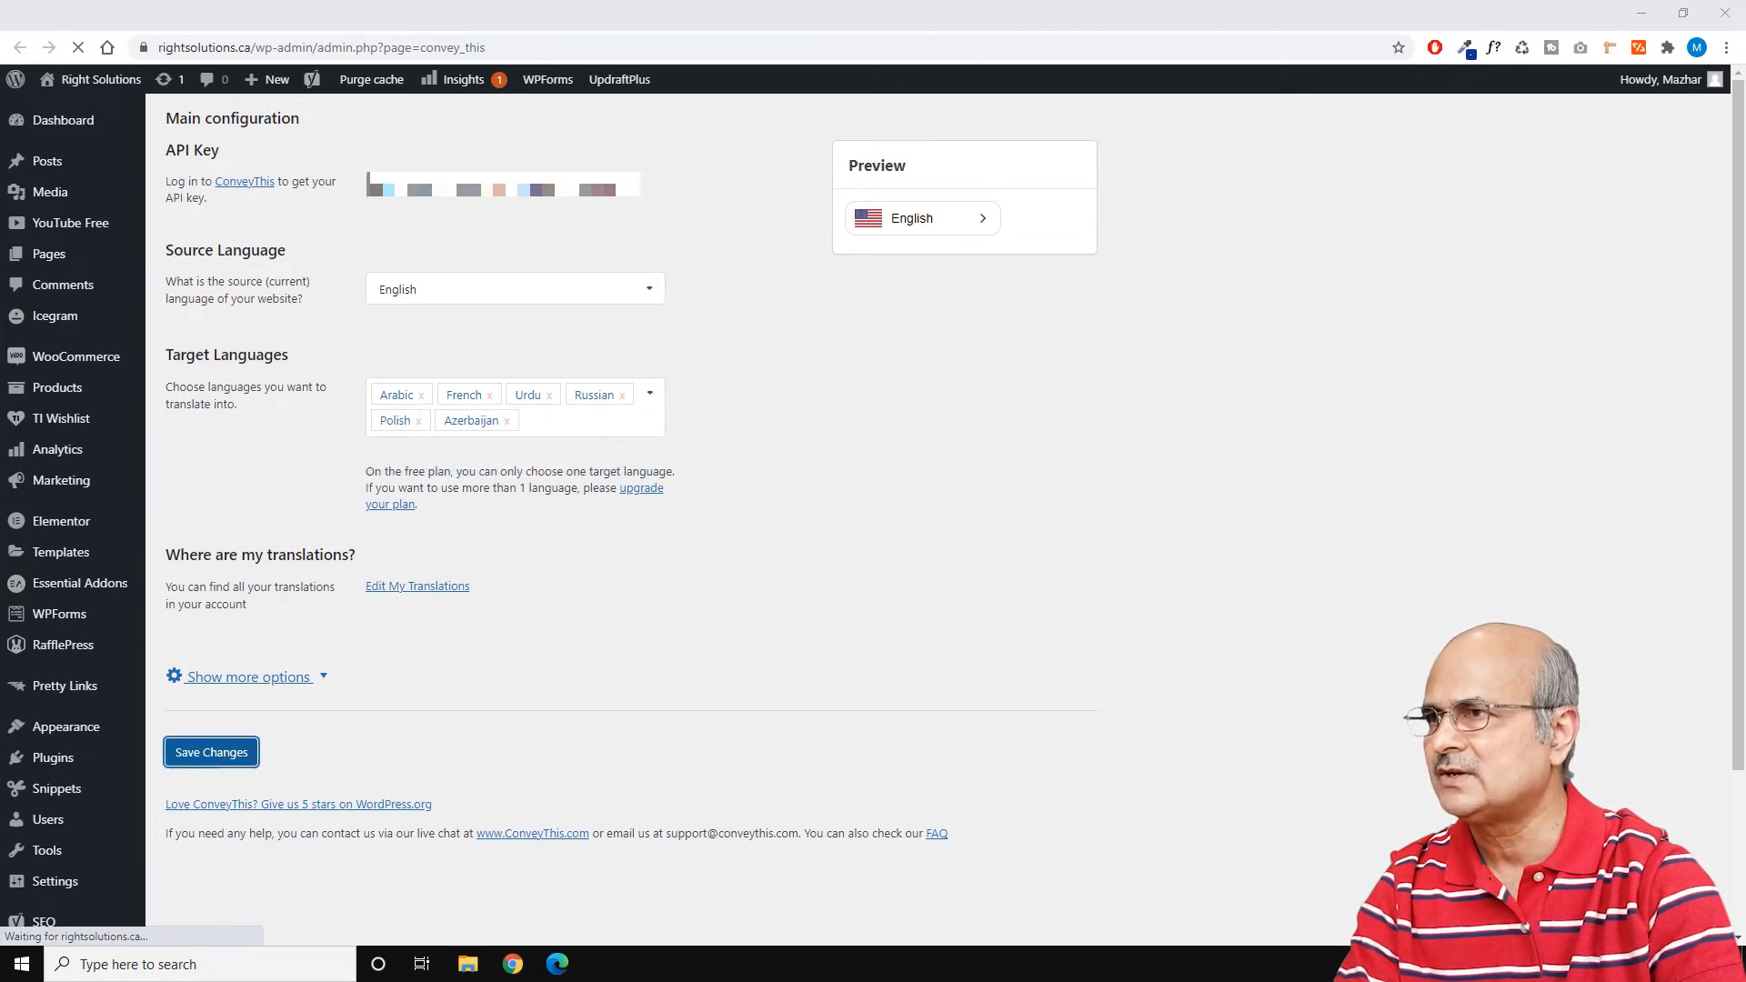
Step: Visit the Right Solutions home page from the dashboard and switch its language to Arabic
mouse_move(107, 85)
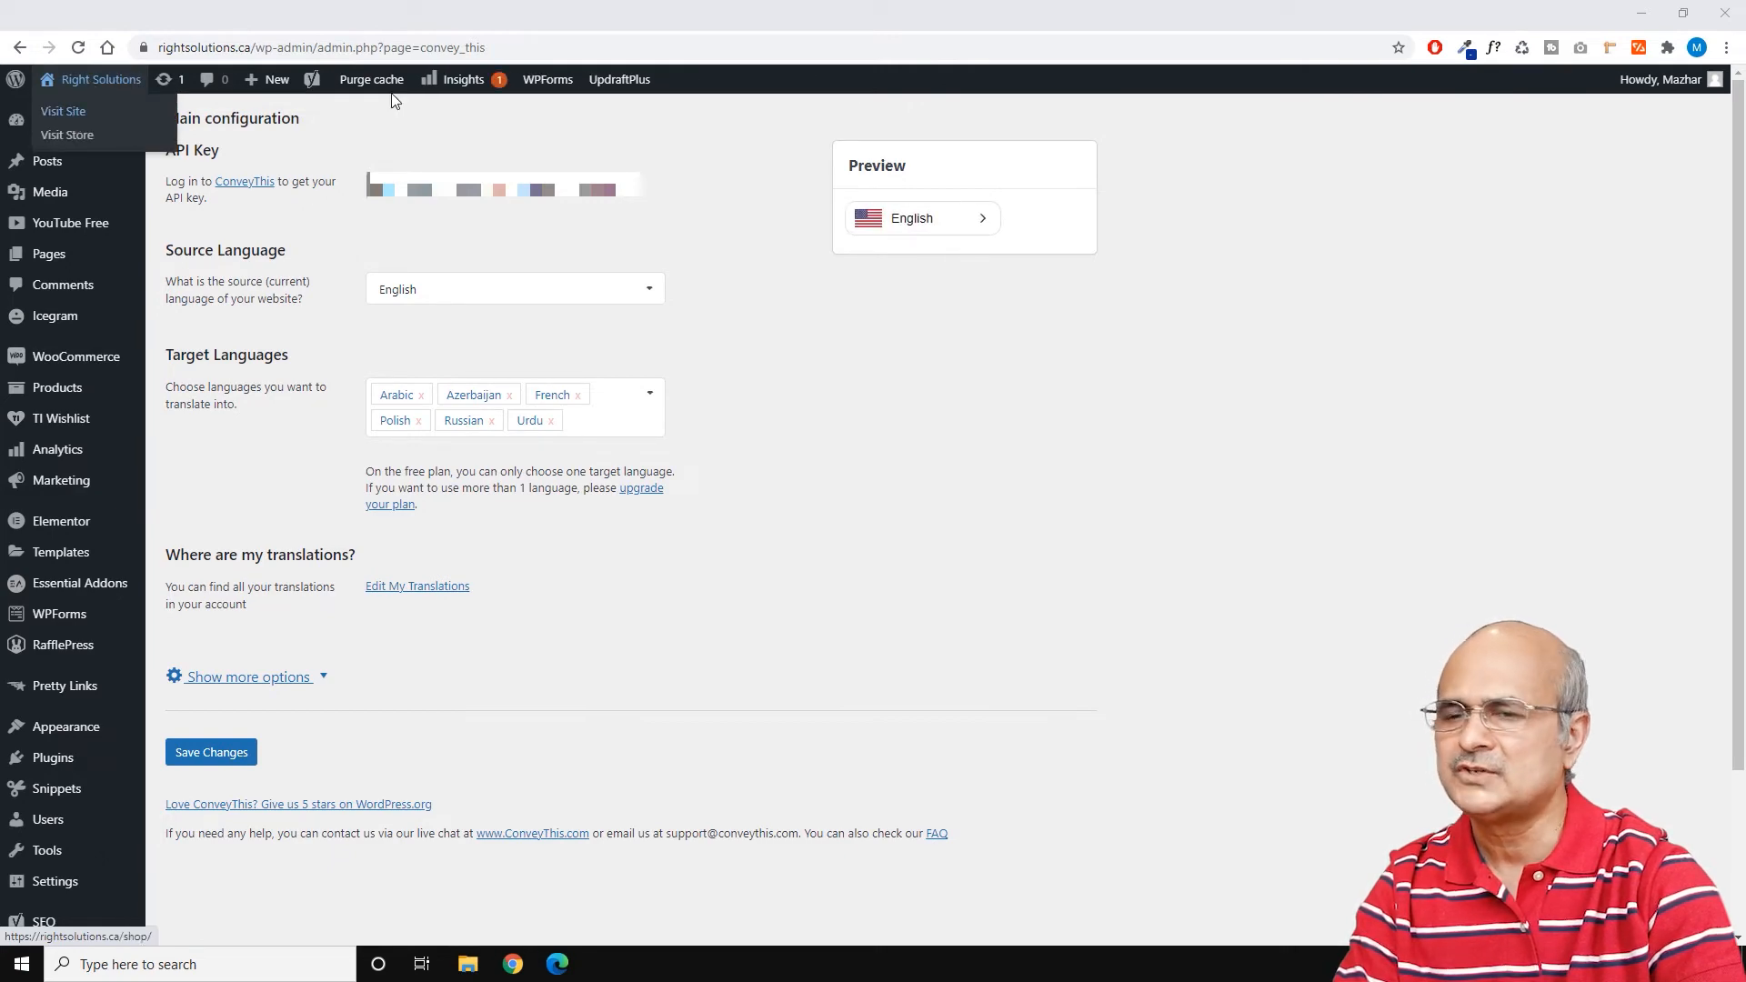
click(596, 16)
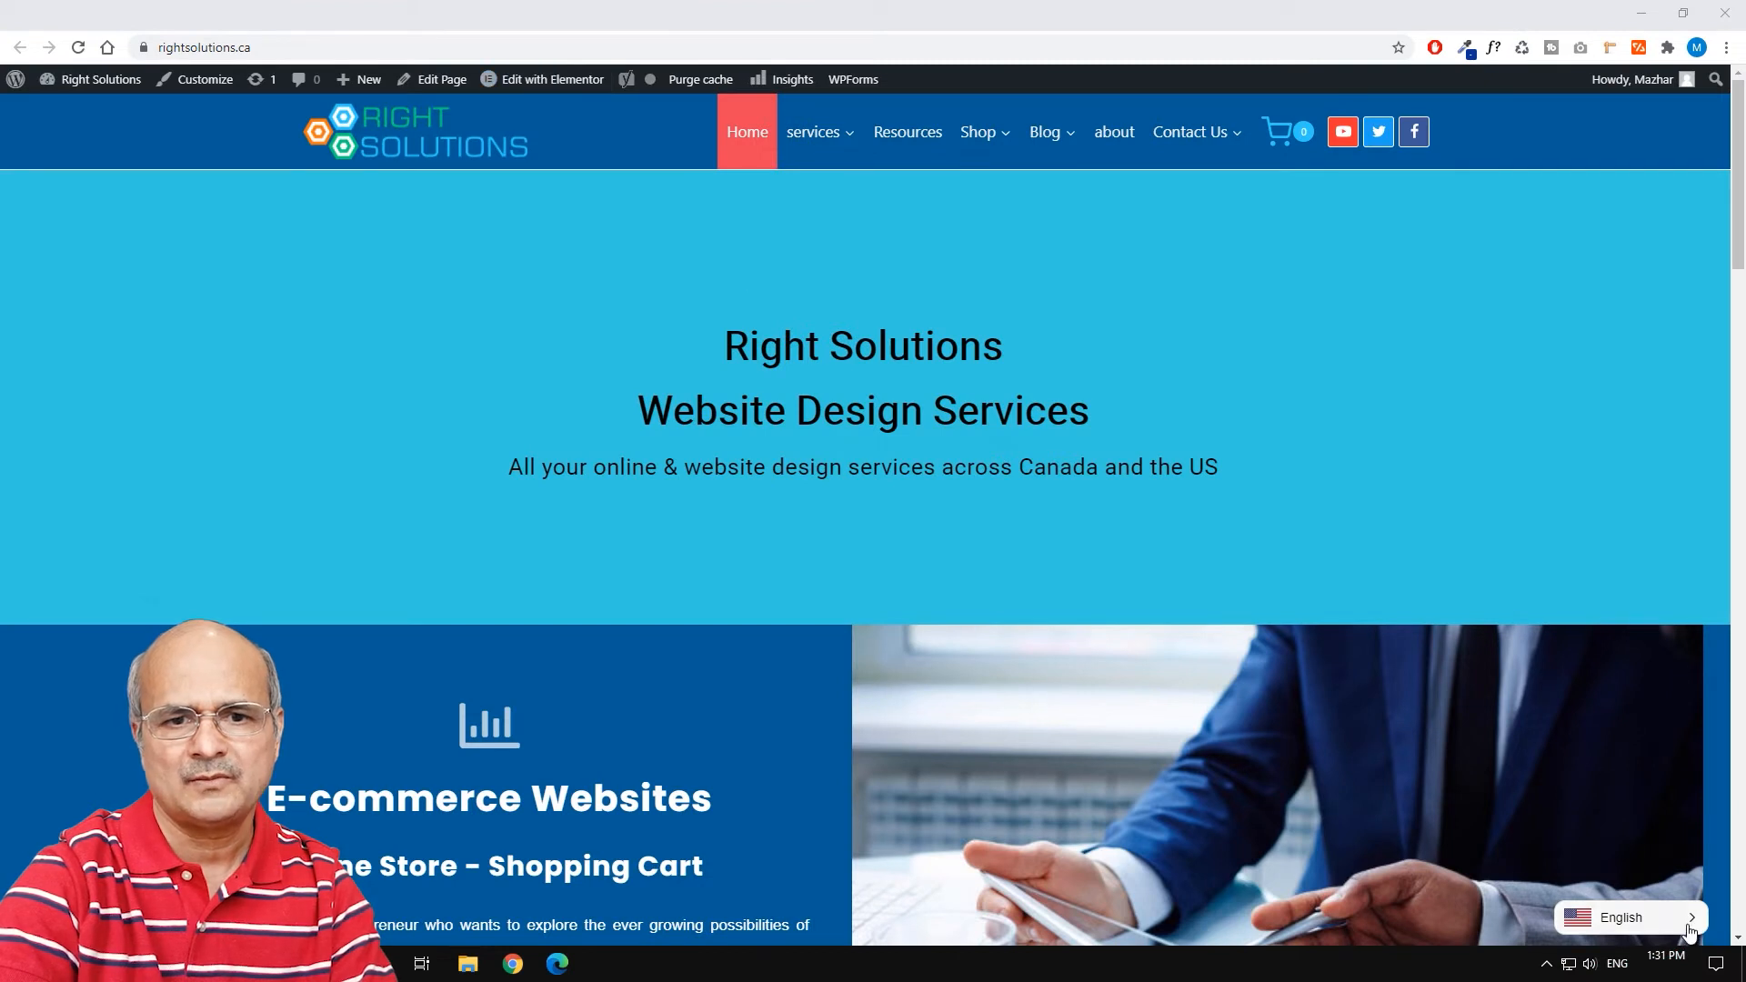
click(1689, 930)
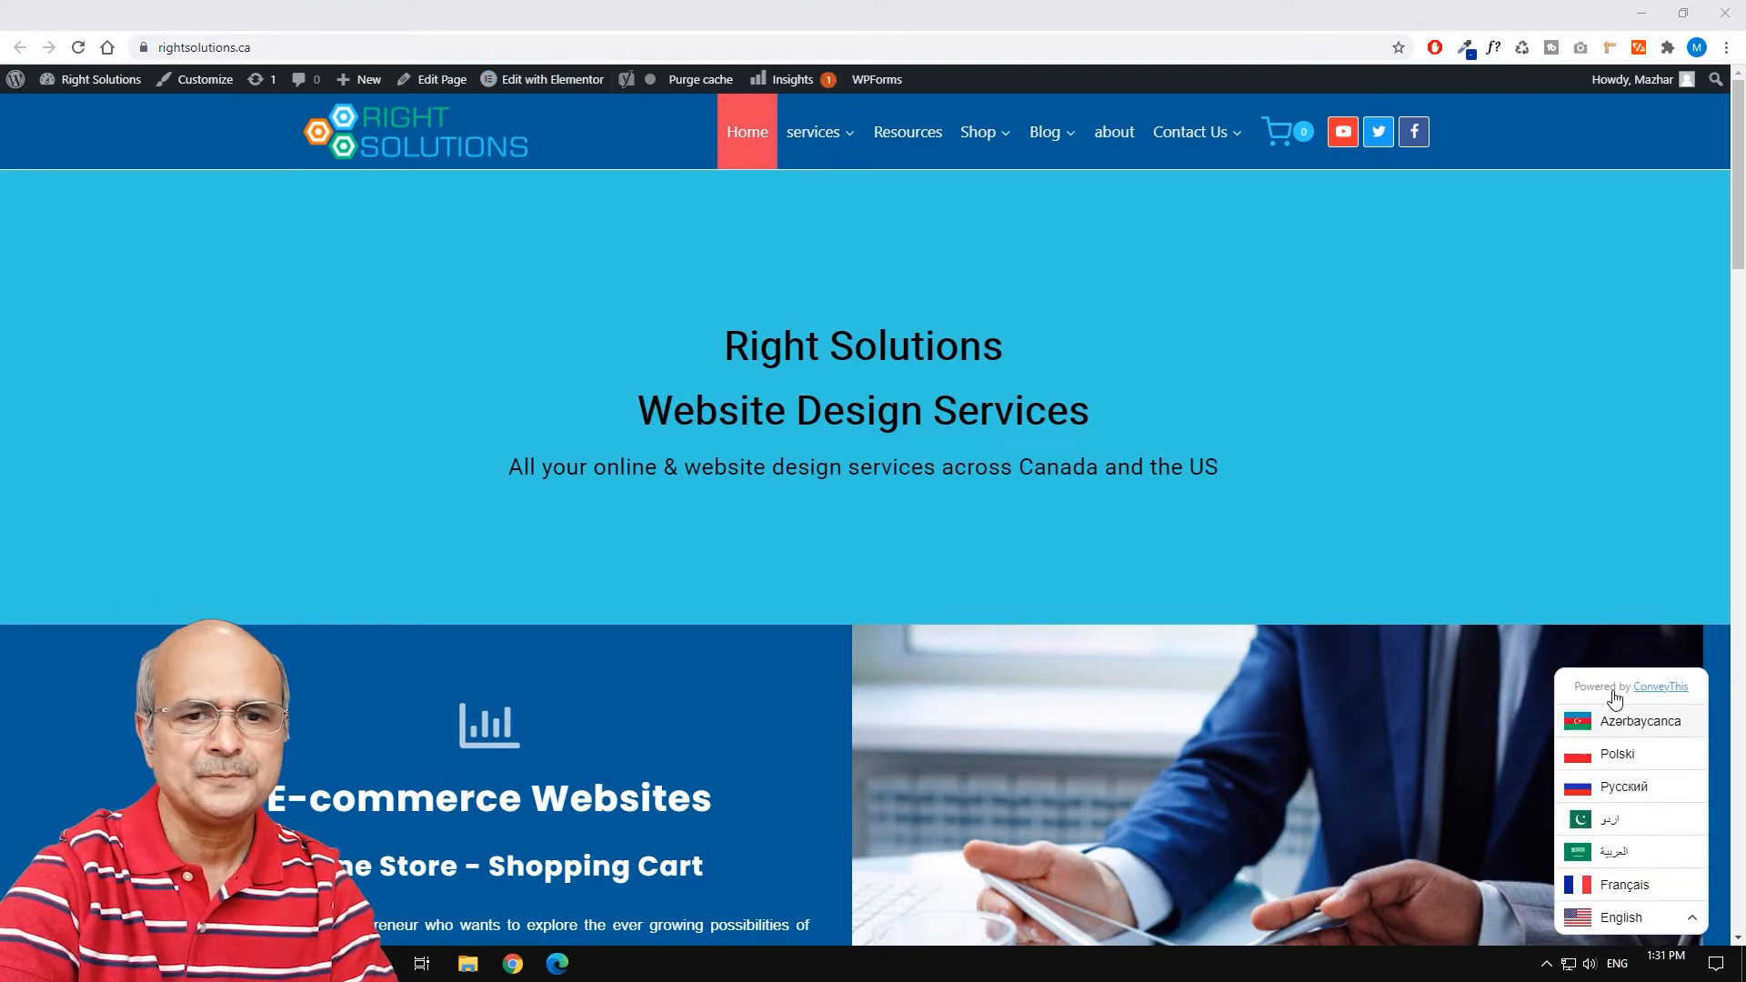
click(1614, 855)
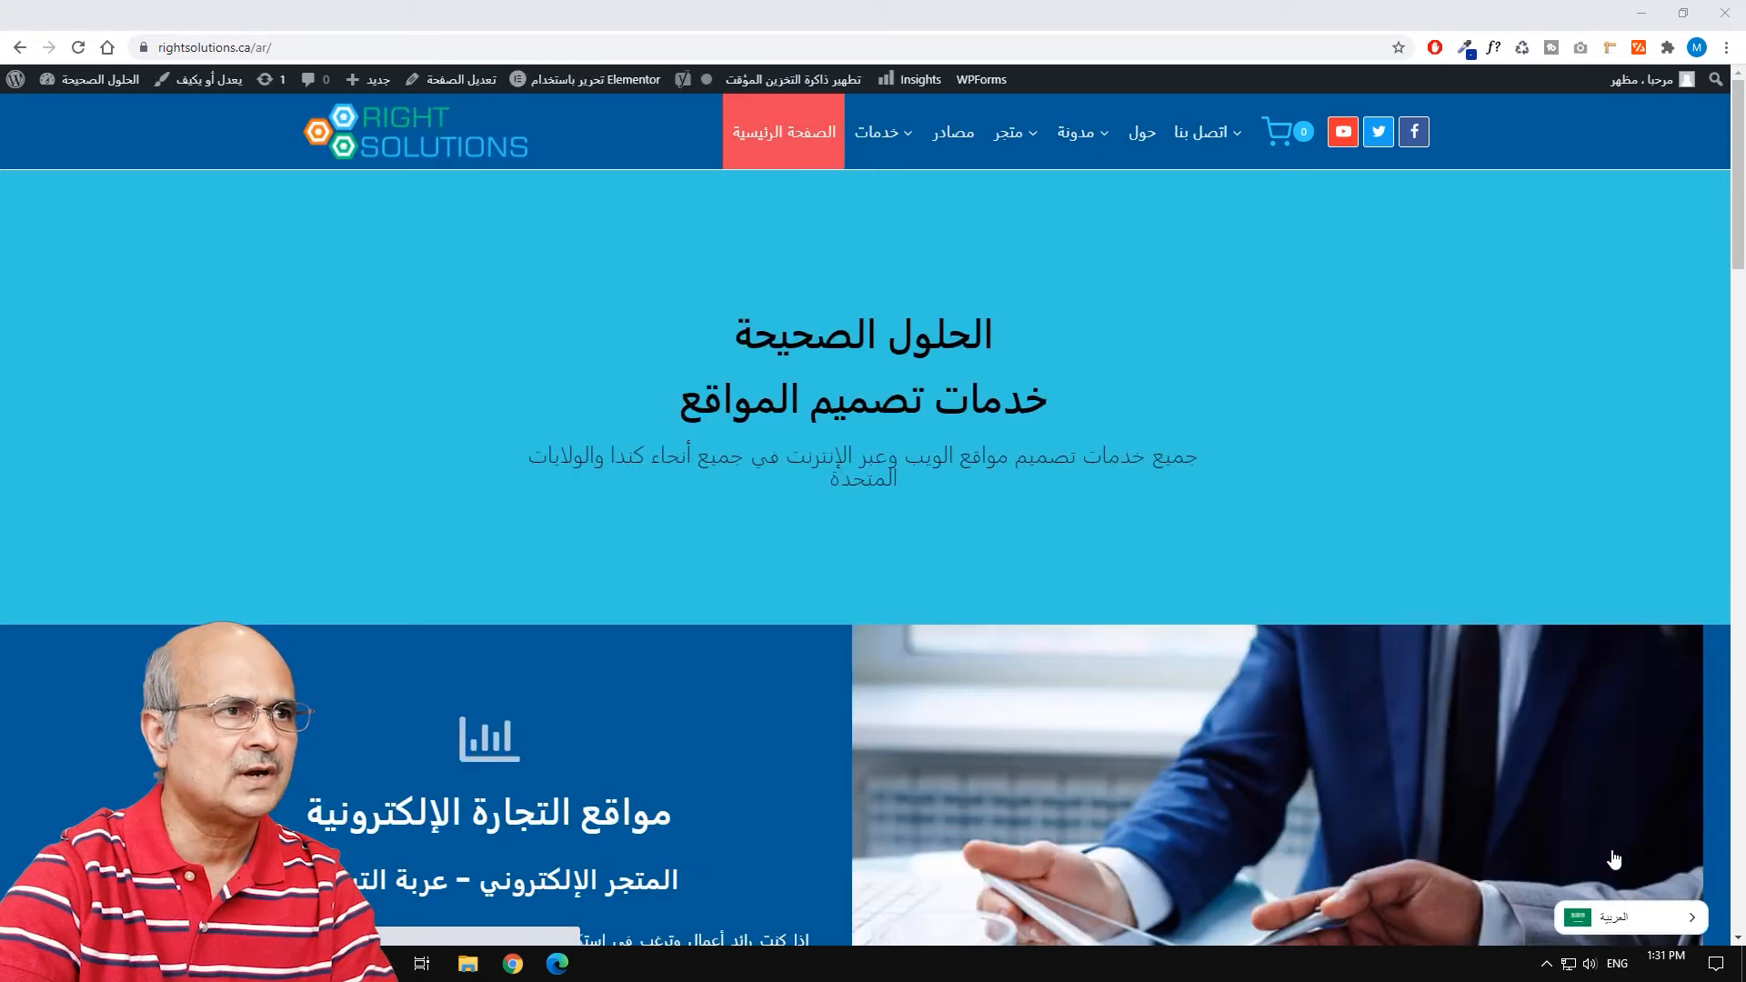
Step: View the home page in Urdu and Polish through the language switcher, then return it to English
click(1675, 926)
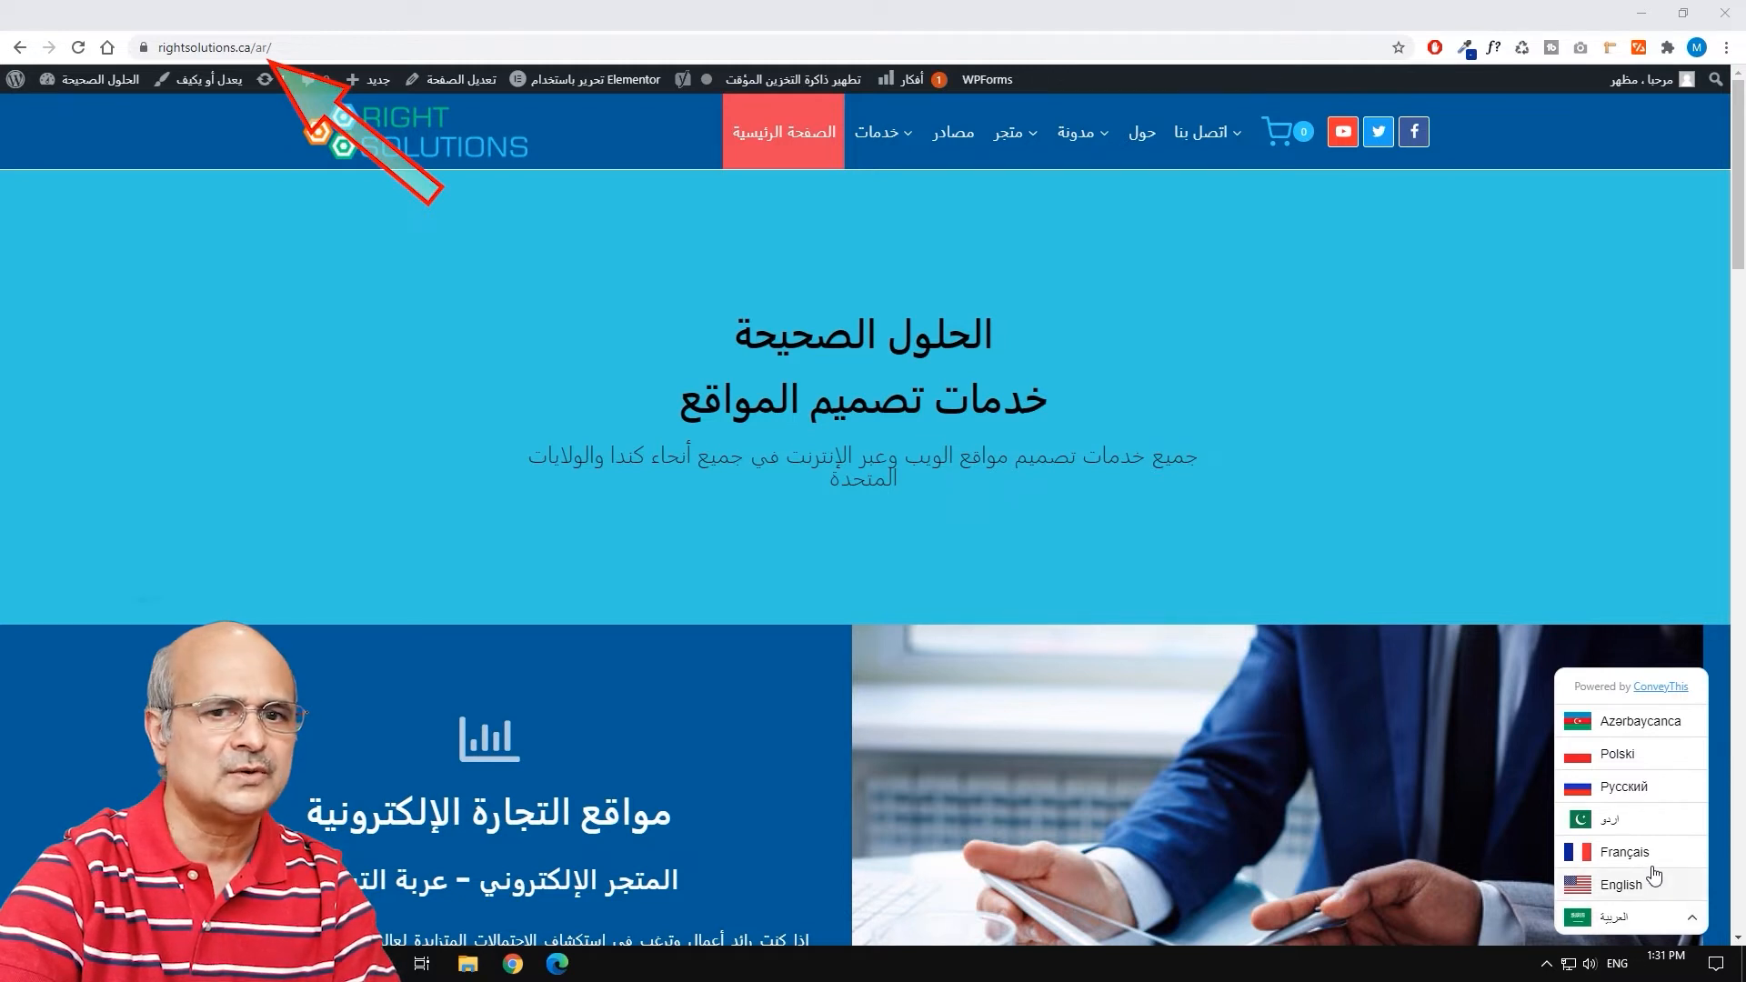
click(1612, 820)
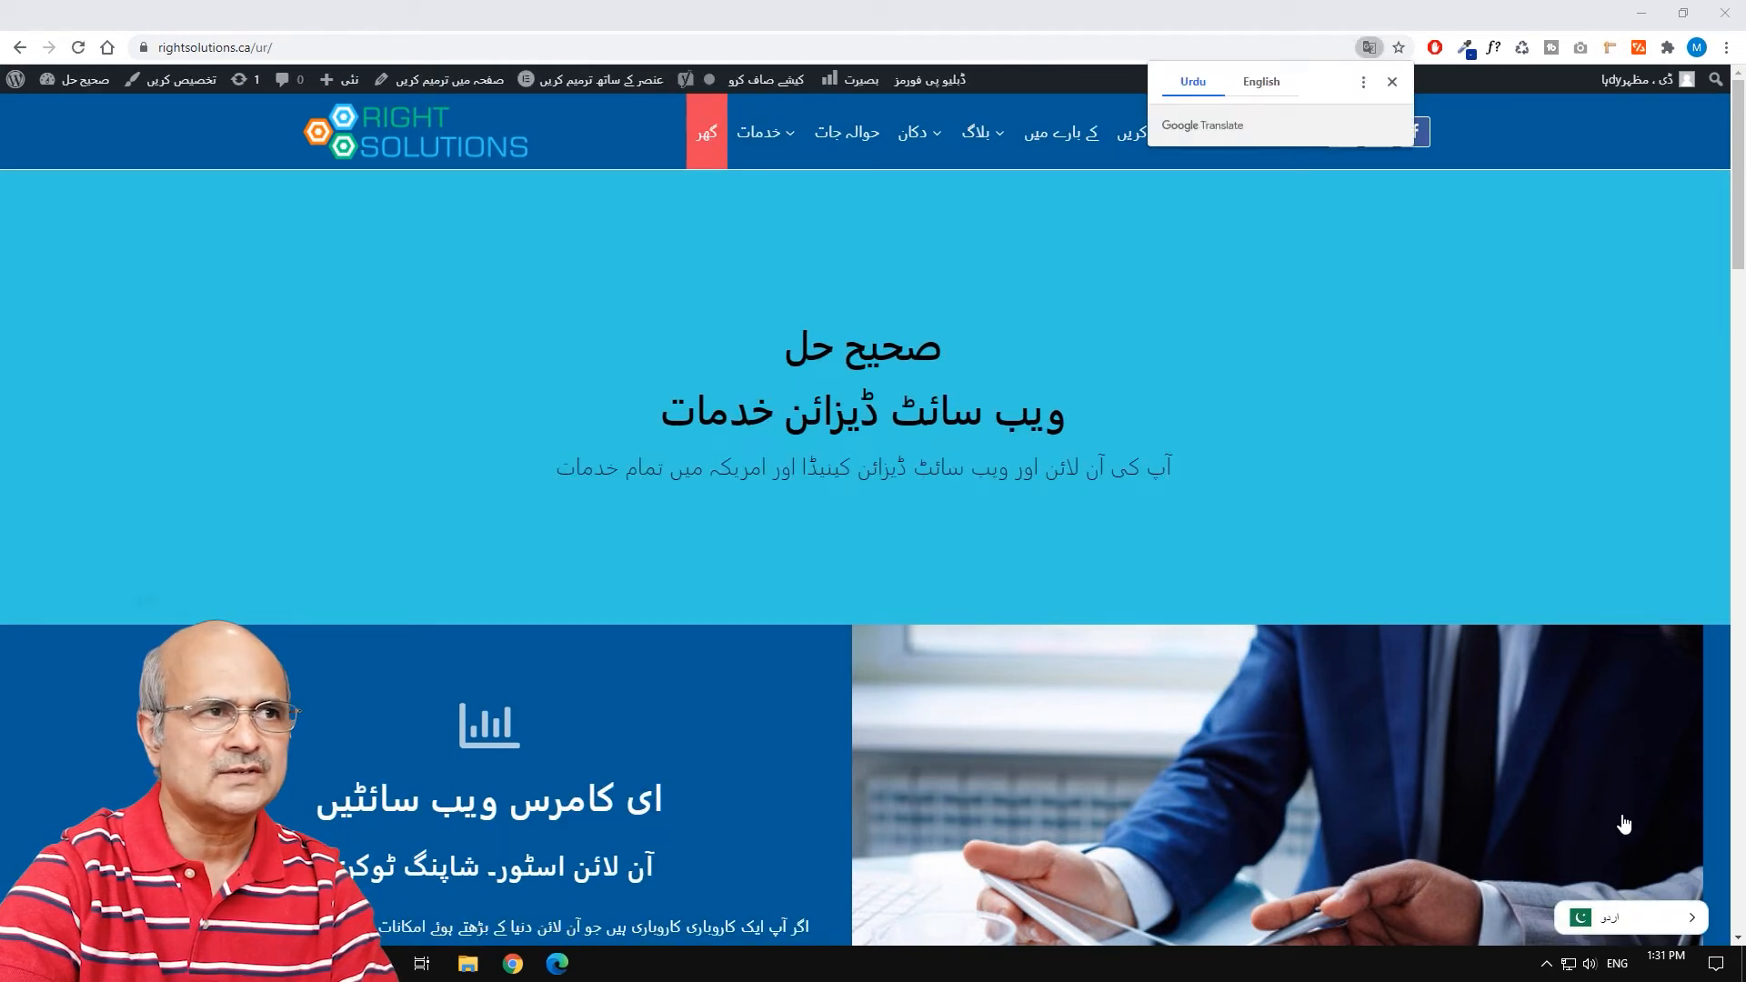
click(1692, 917)
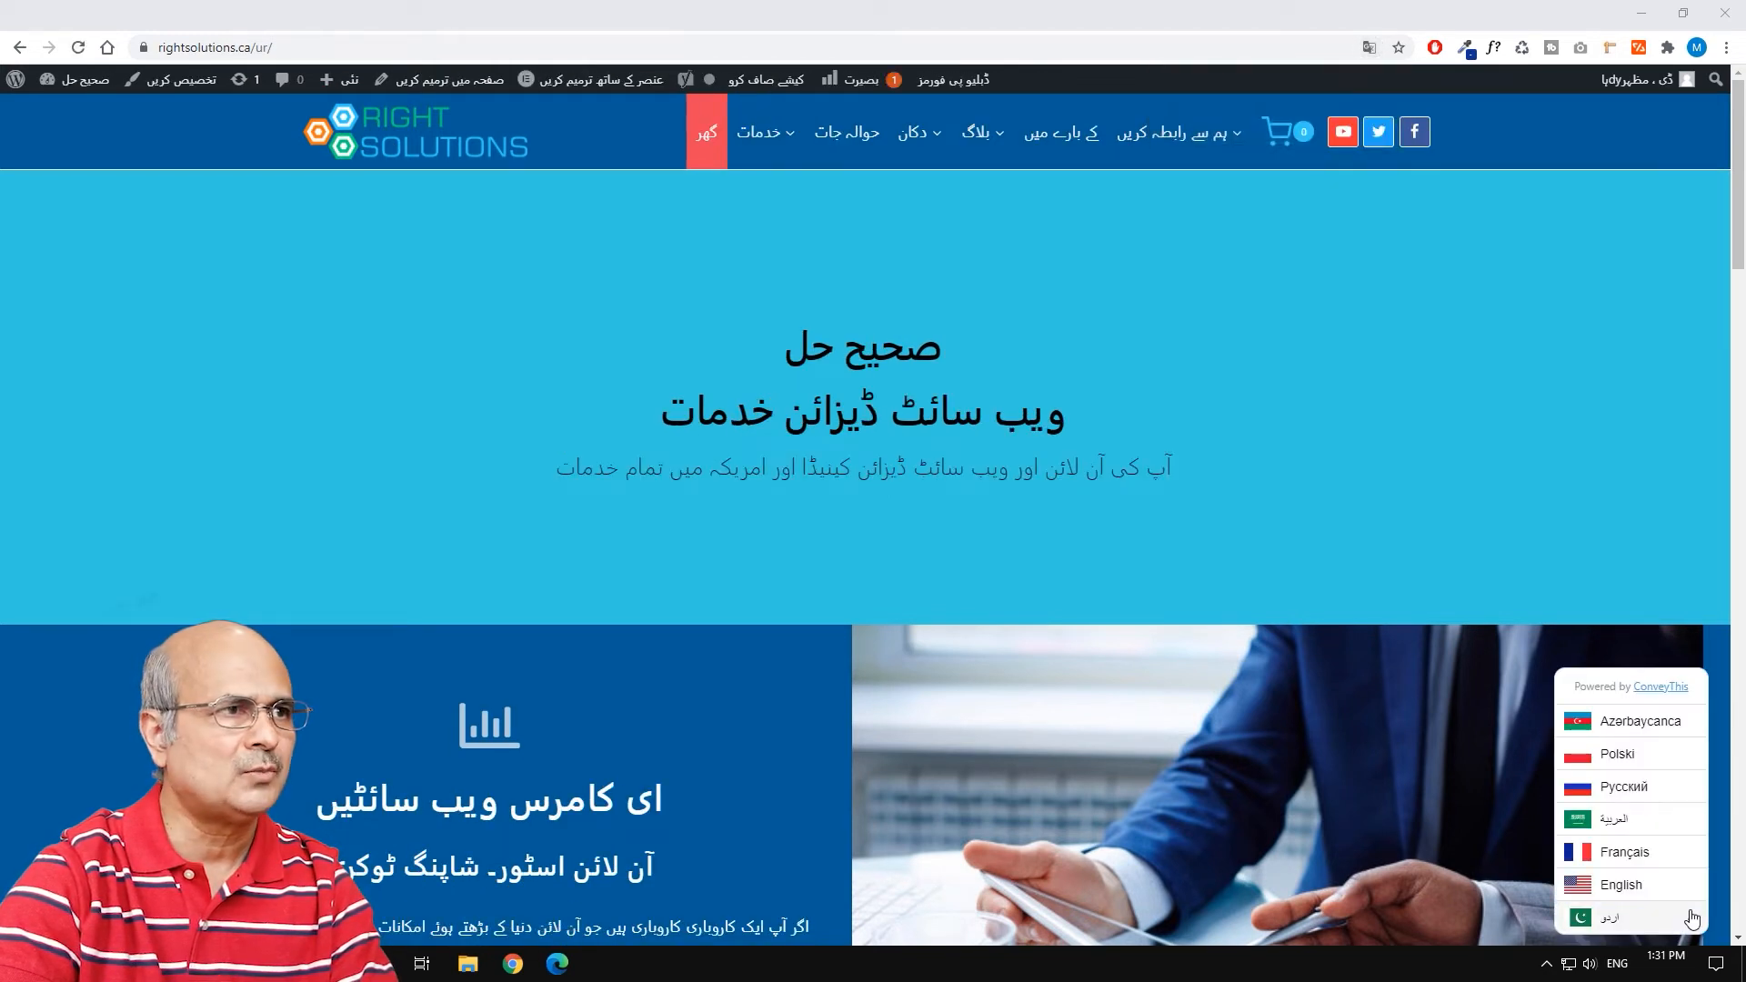
click(1612, 754)
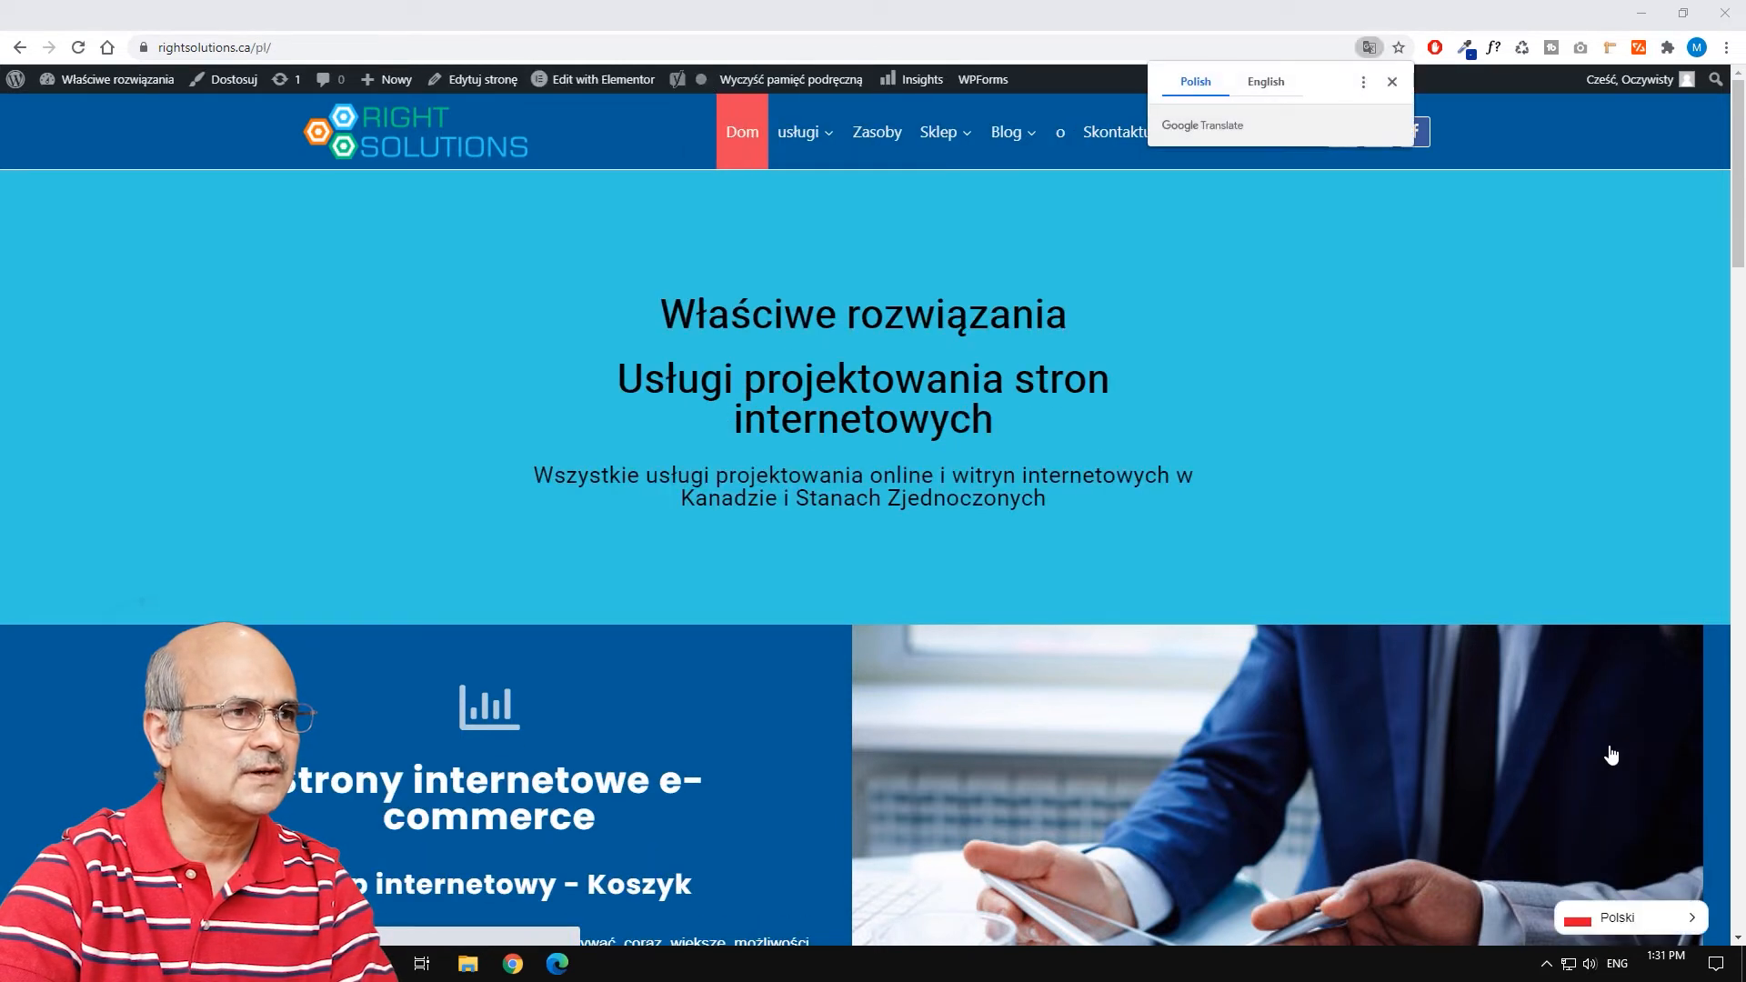
click(1678, 924)
click(1627, 885)
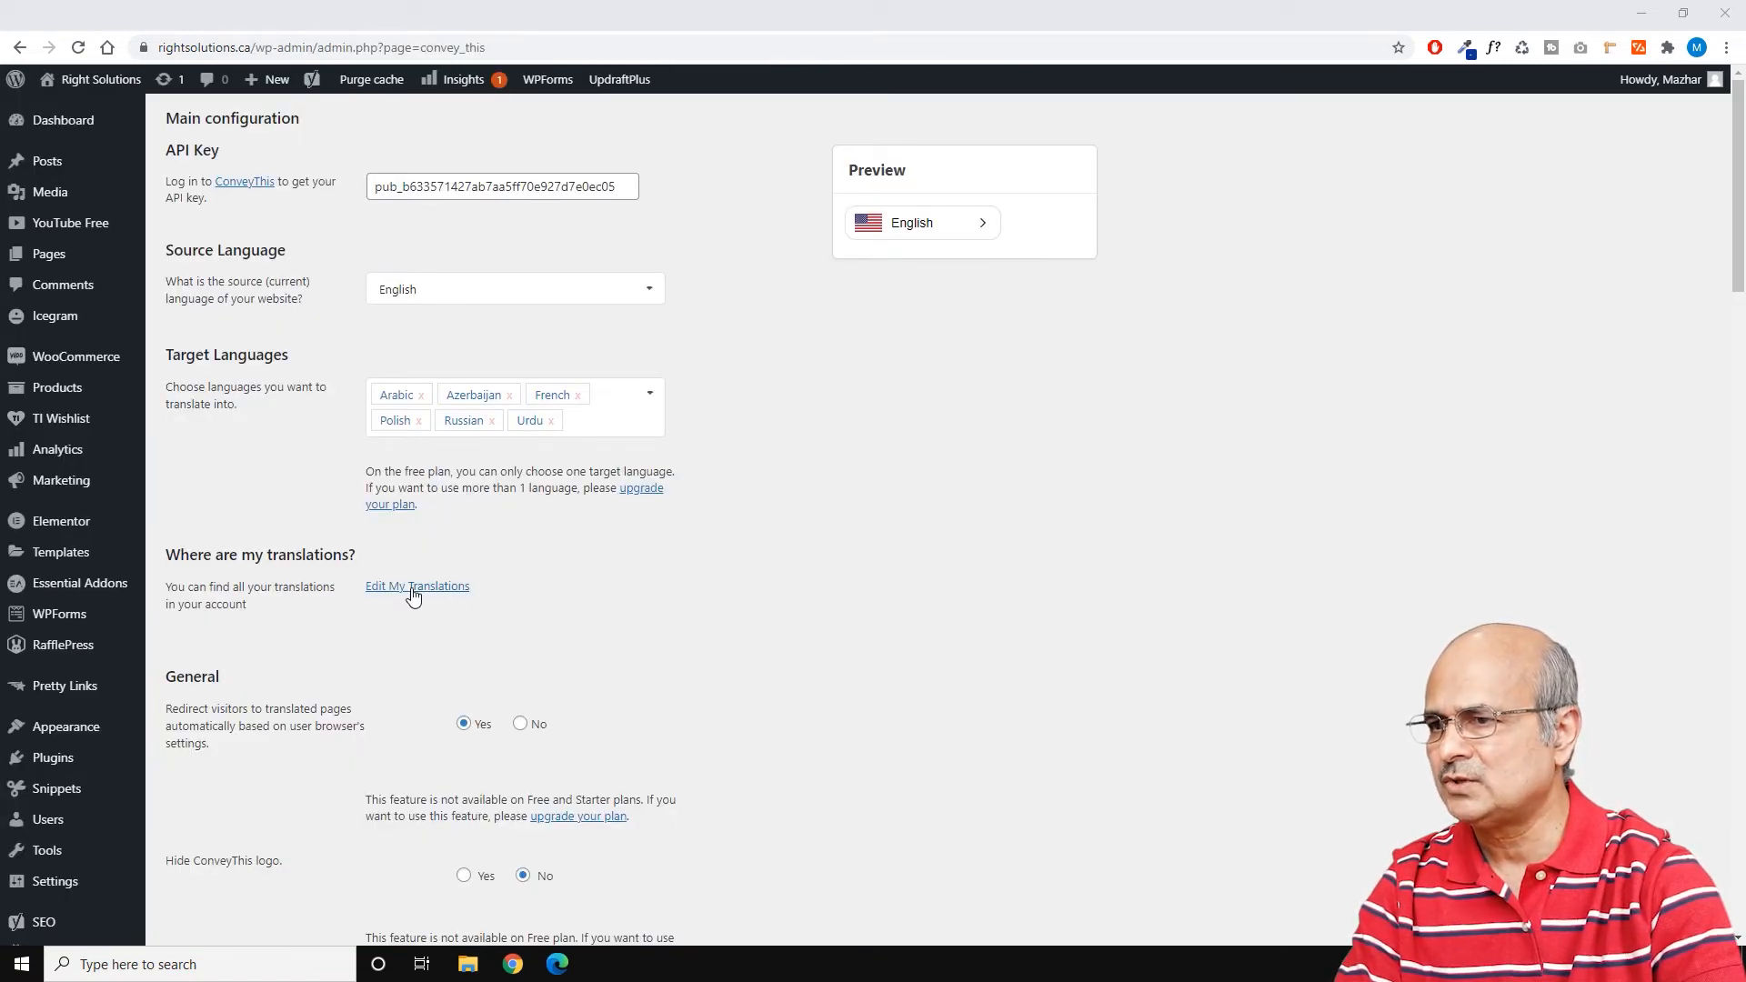
Step: Follow the plugin's link for editing translations, log in to the ConveyThis account and display the translated pages of rightsolutions.ca
click(414, 588)
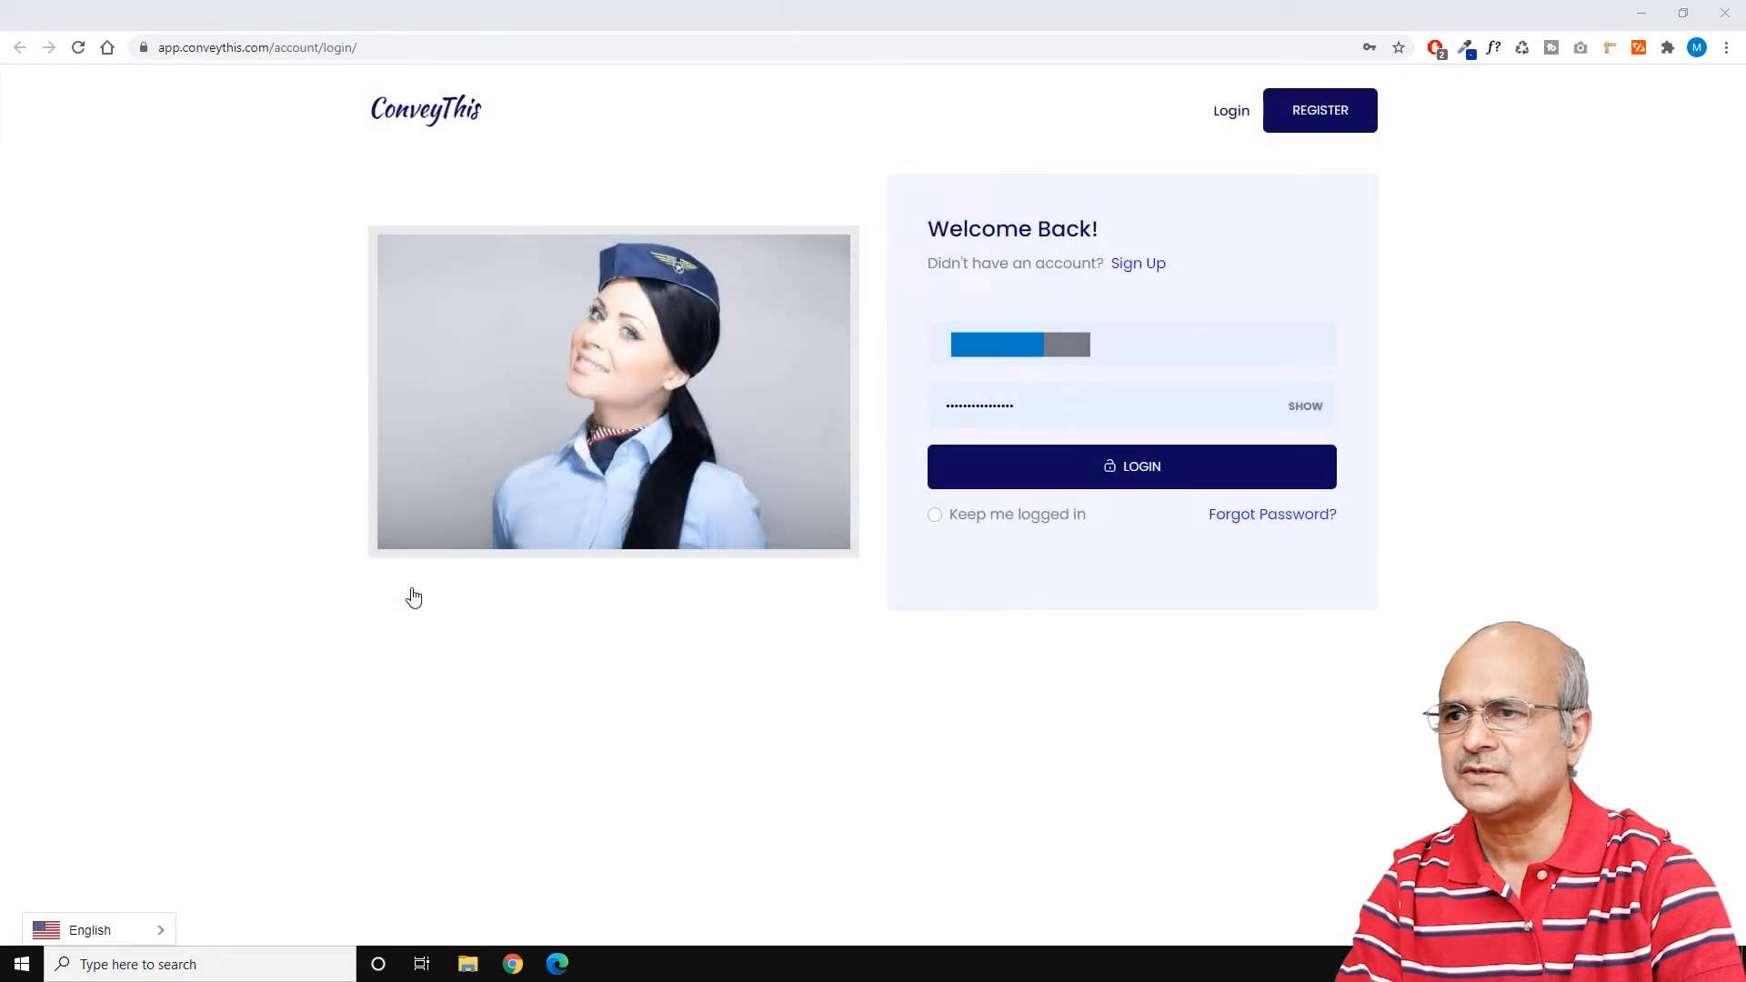
click(1096, 482)
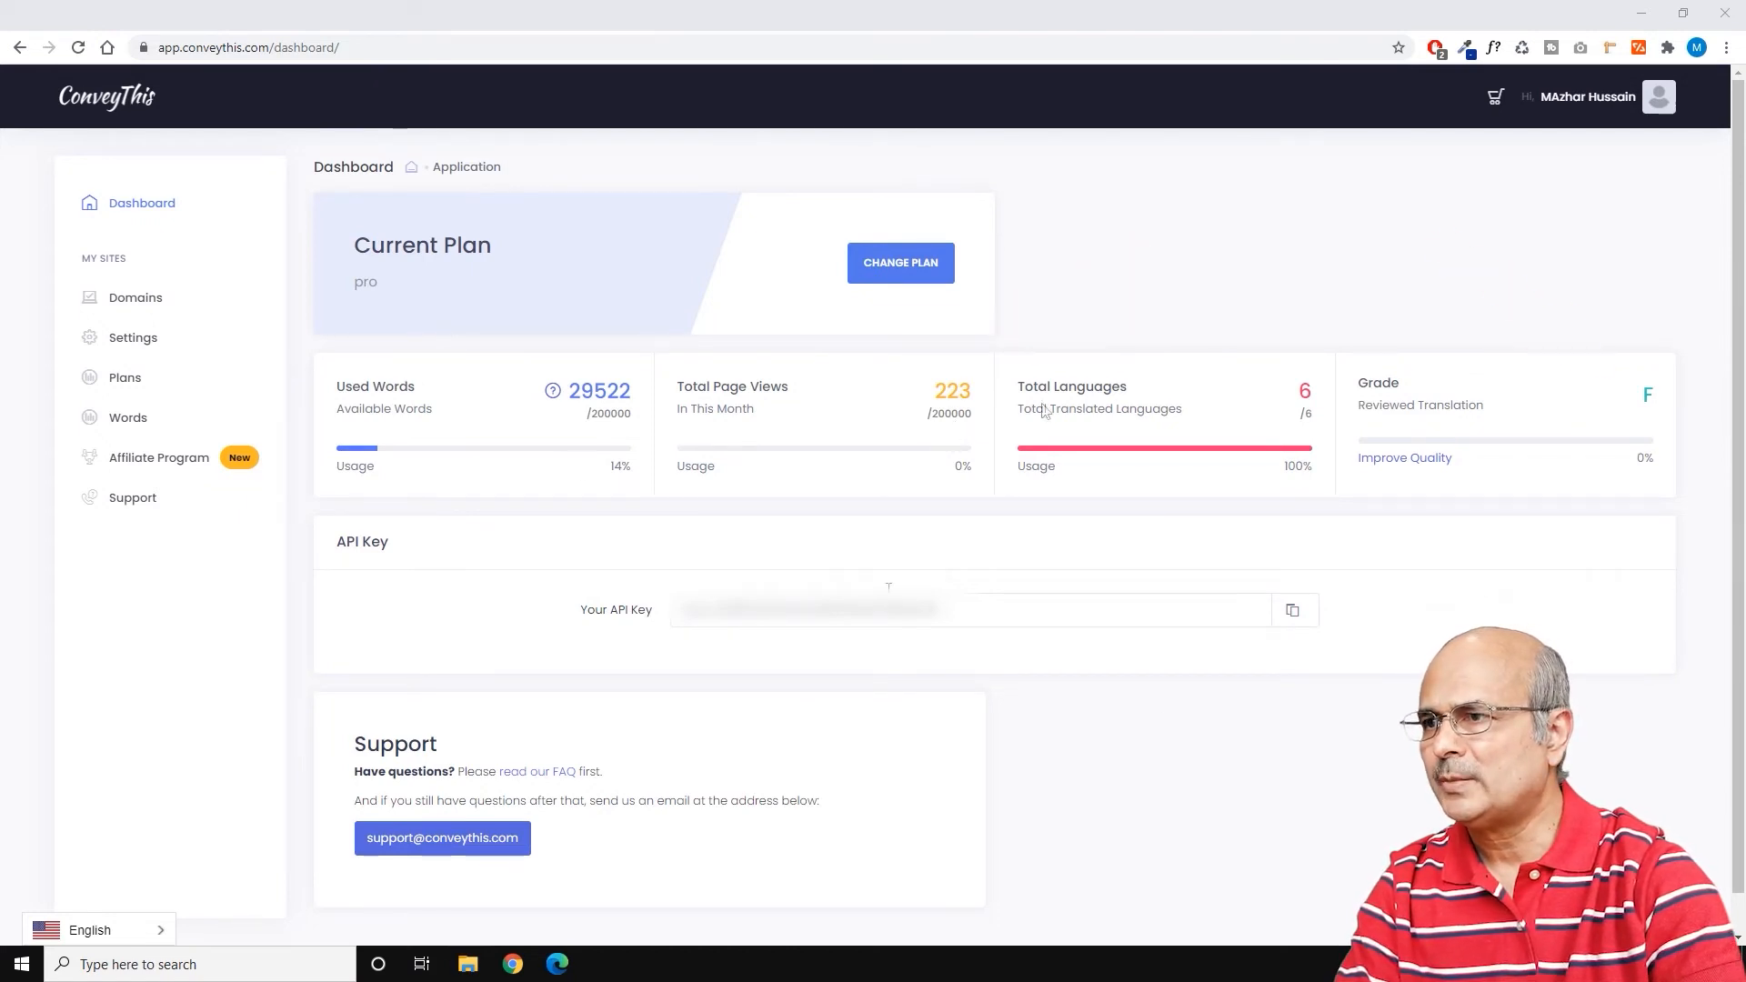
click(135, 298)
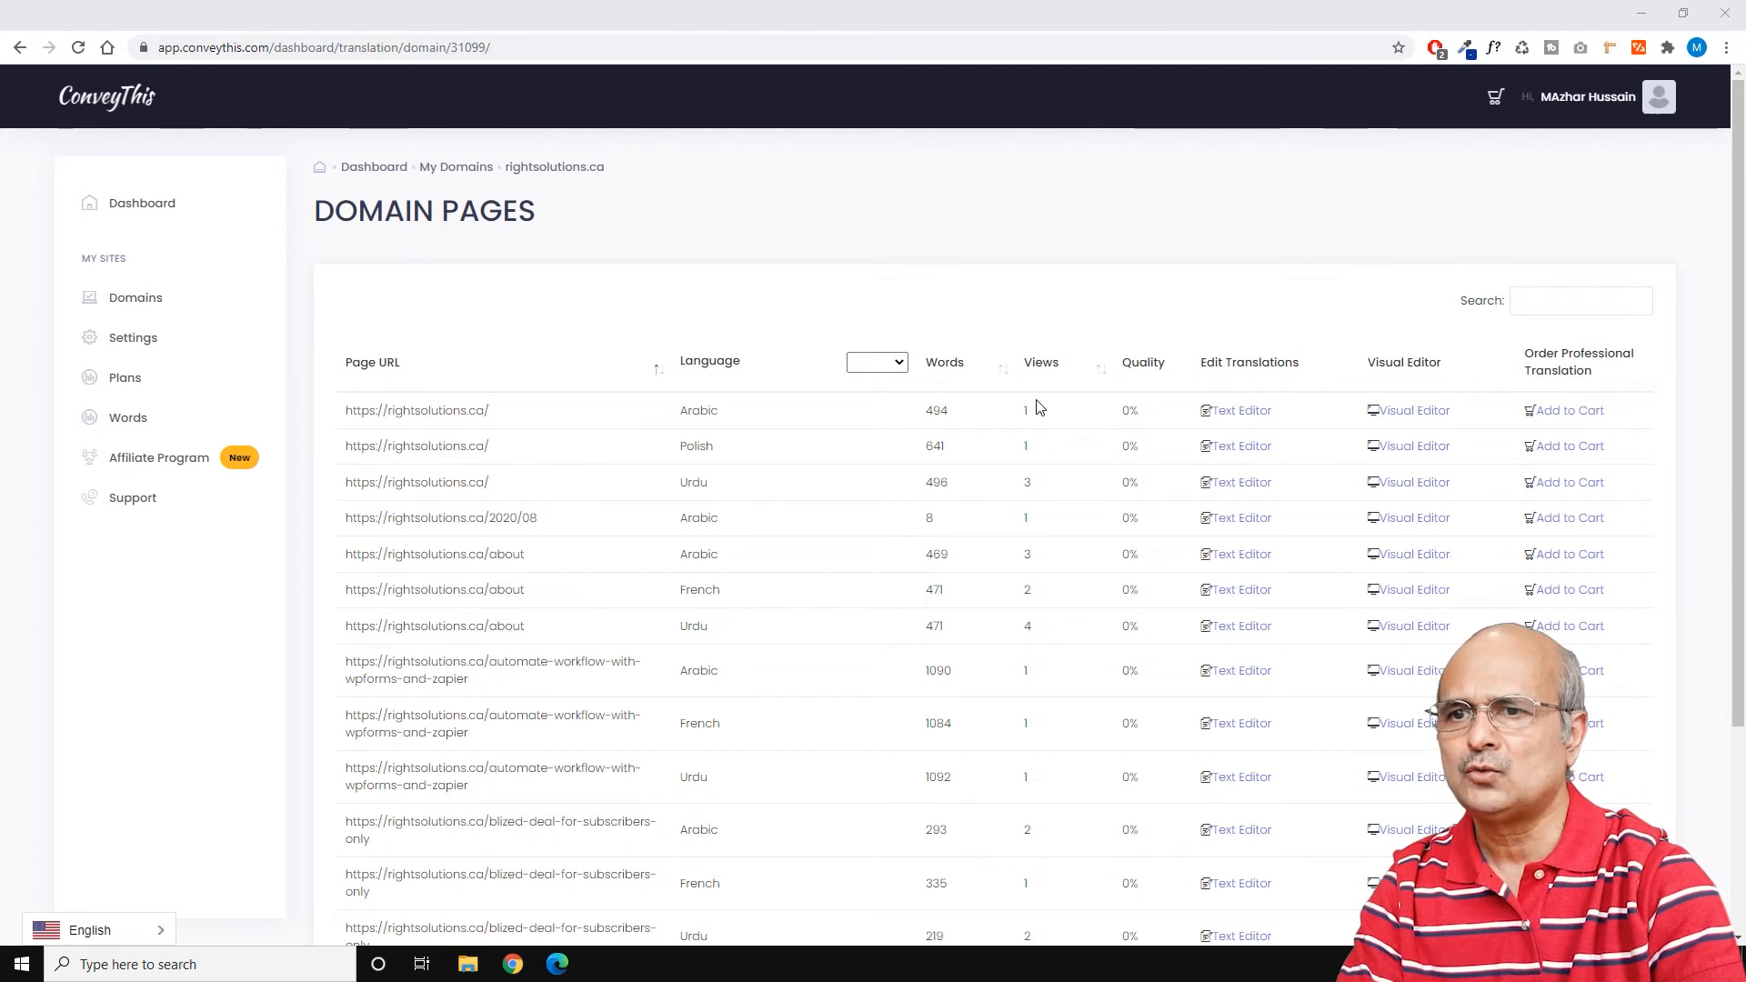
Step: Filter the domain pages by French, then by Urdu
click(890, 362)
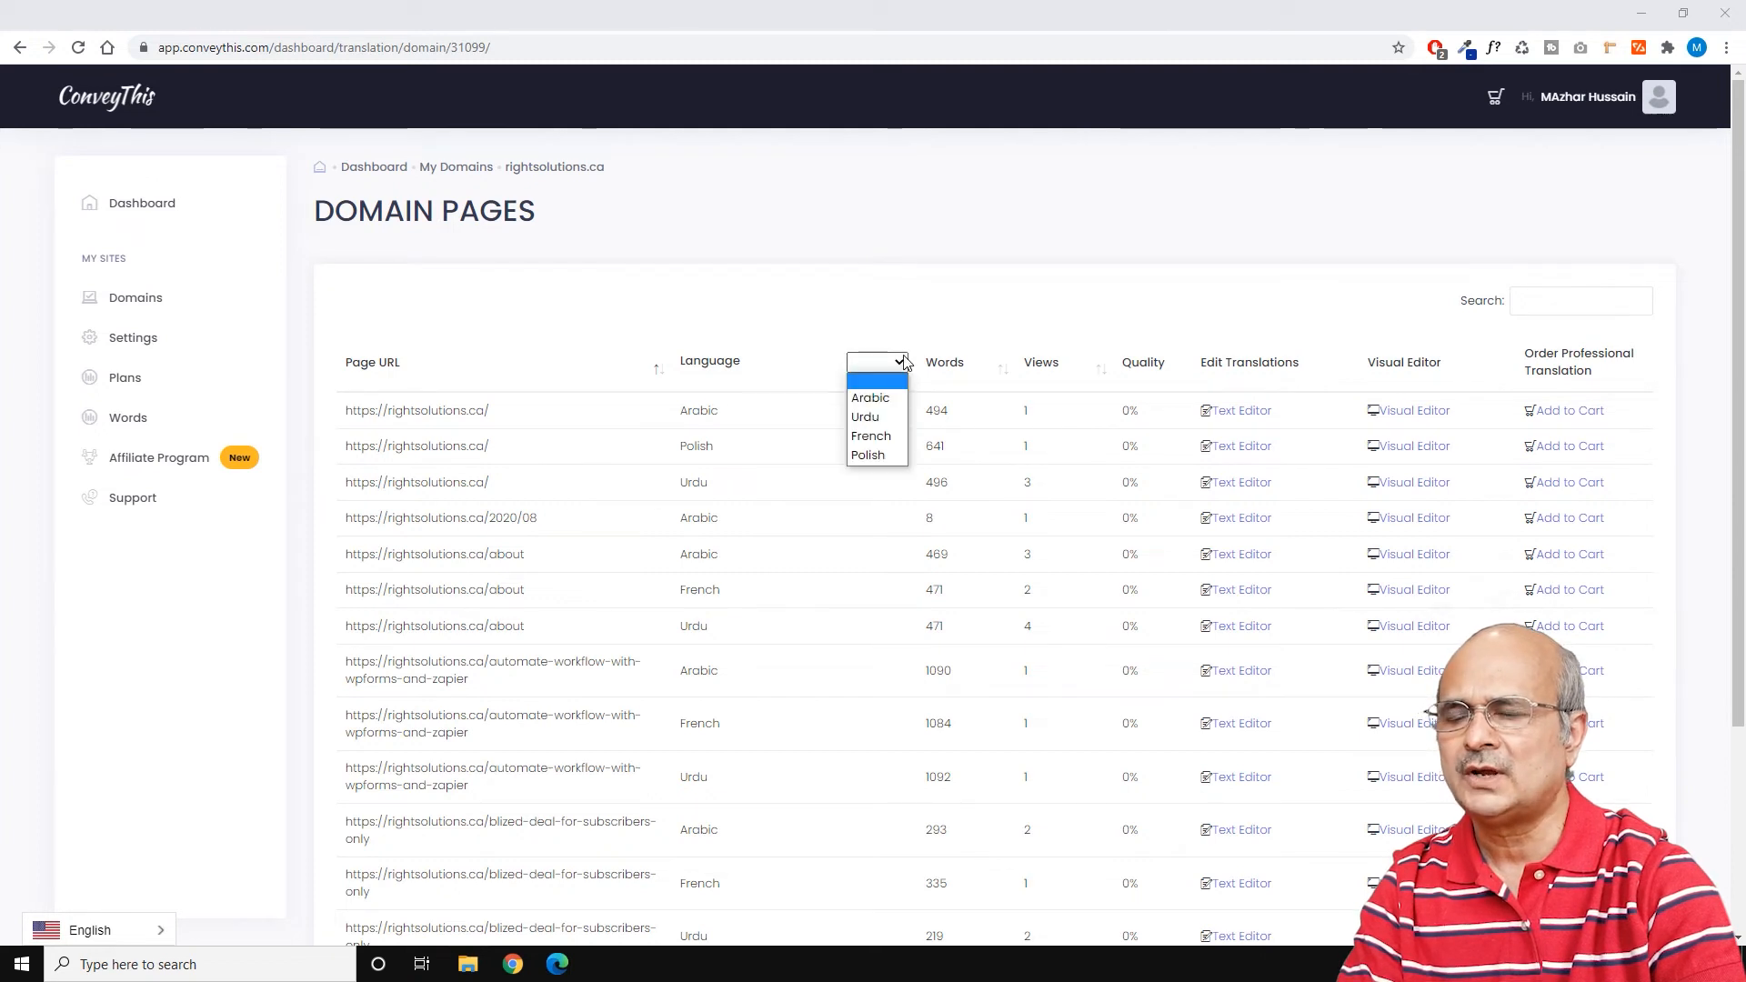
click(879, 440)
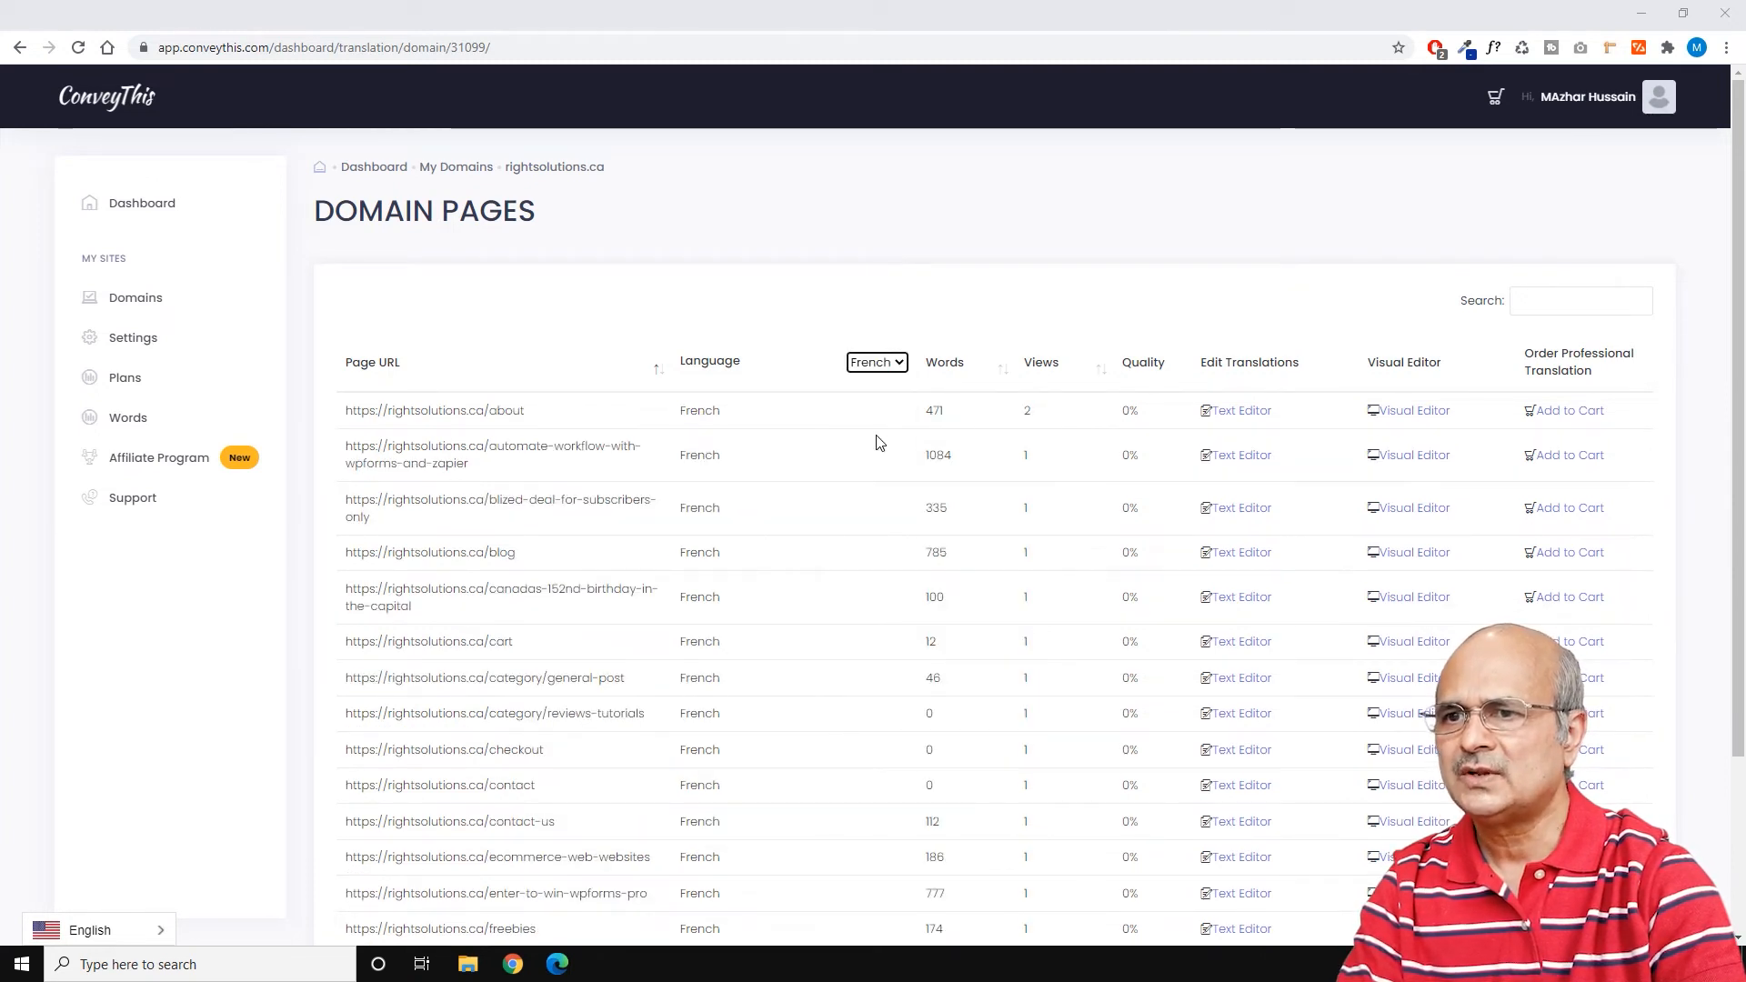
click(903, 365)
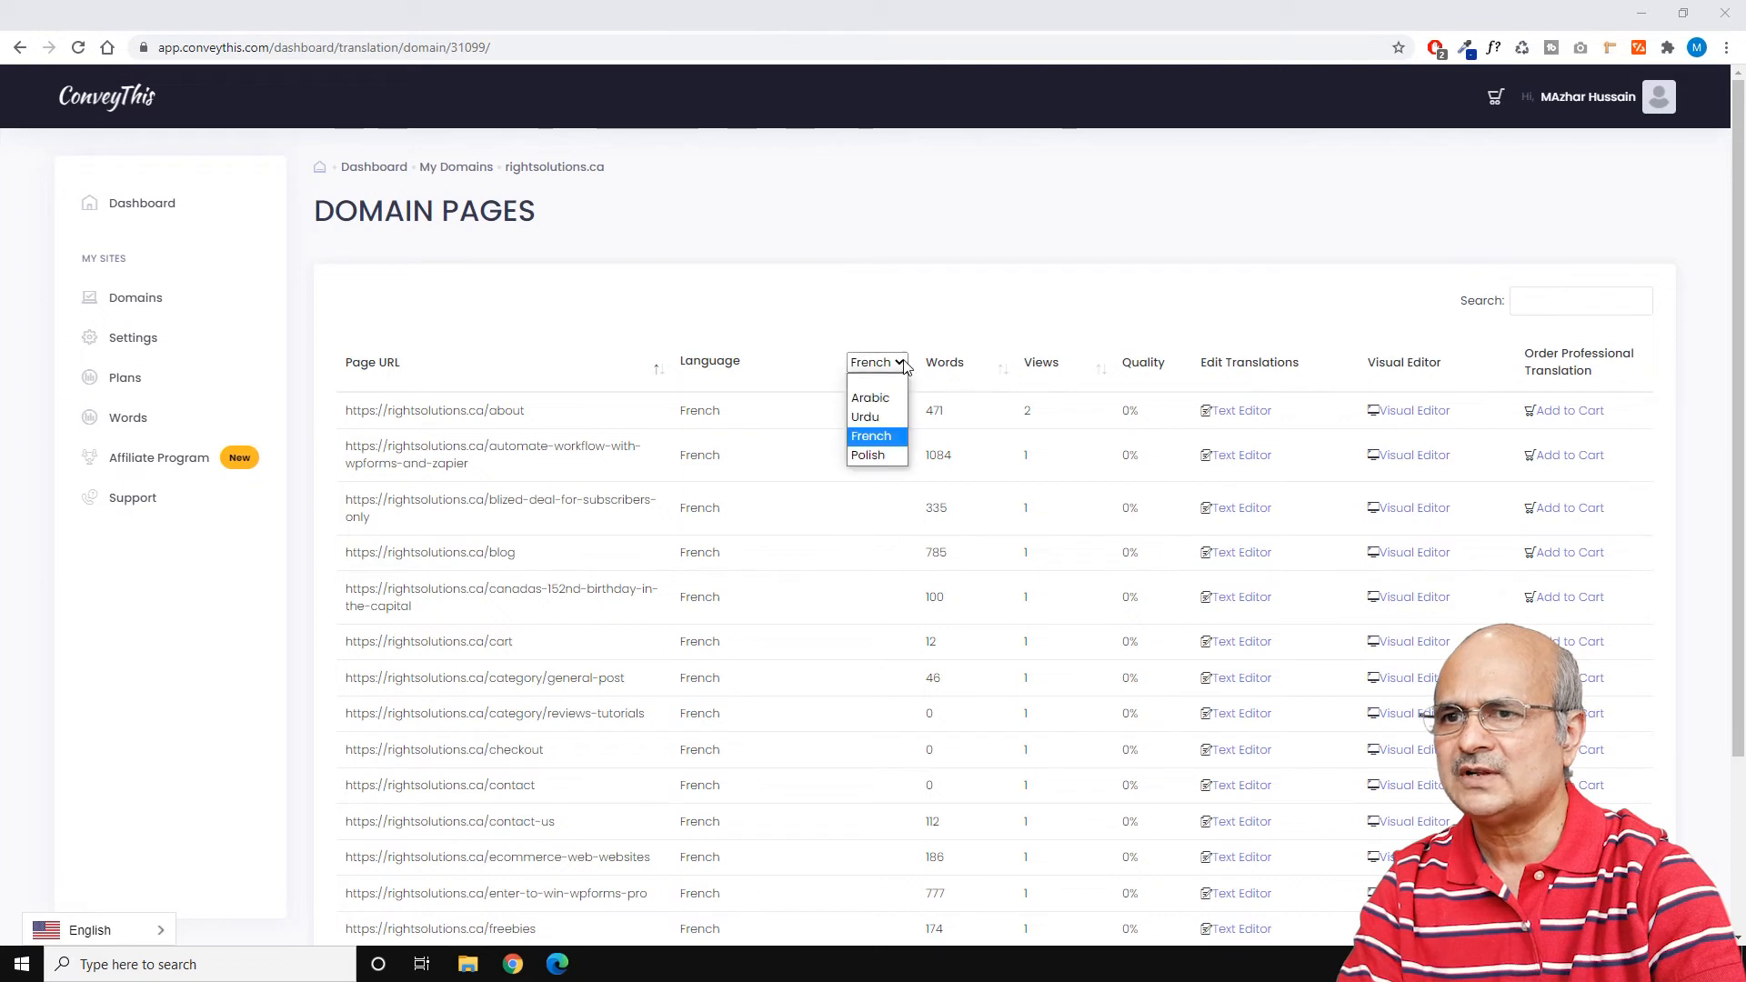
click(887, 418)
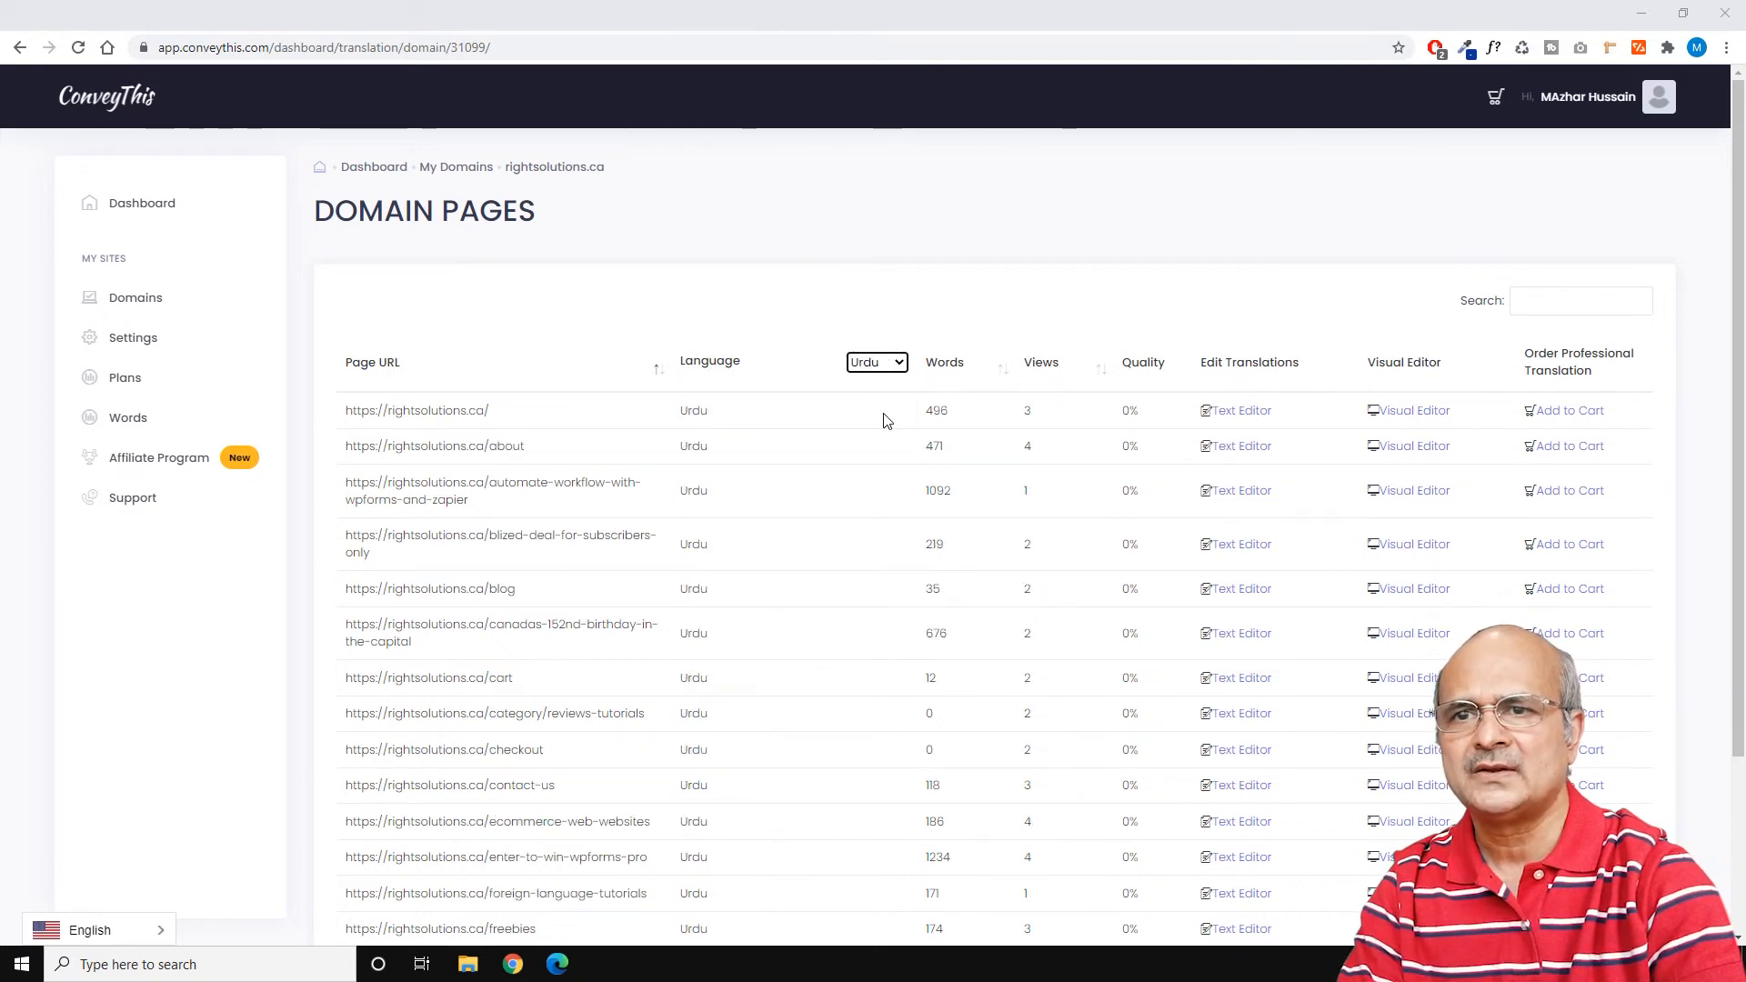
Step: Open the Urdu translation of the rightsolutions.ca home page in the Text Editor and look through its original and translated strings
click(1241, 414)
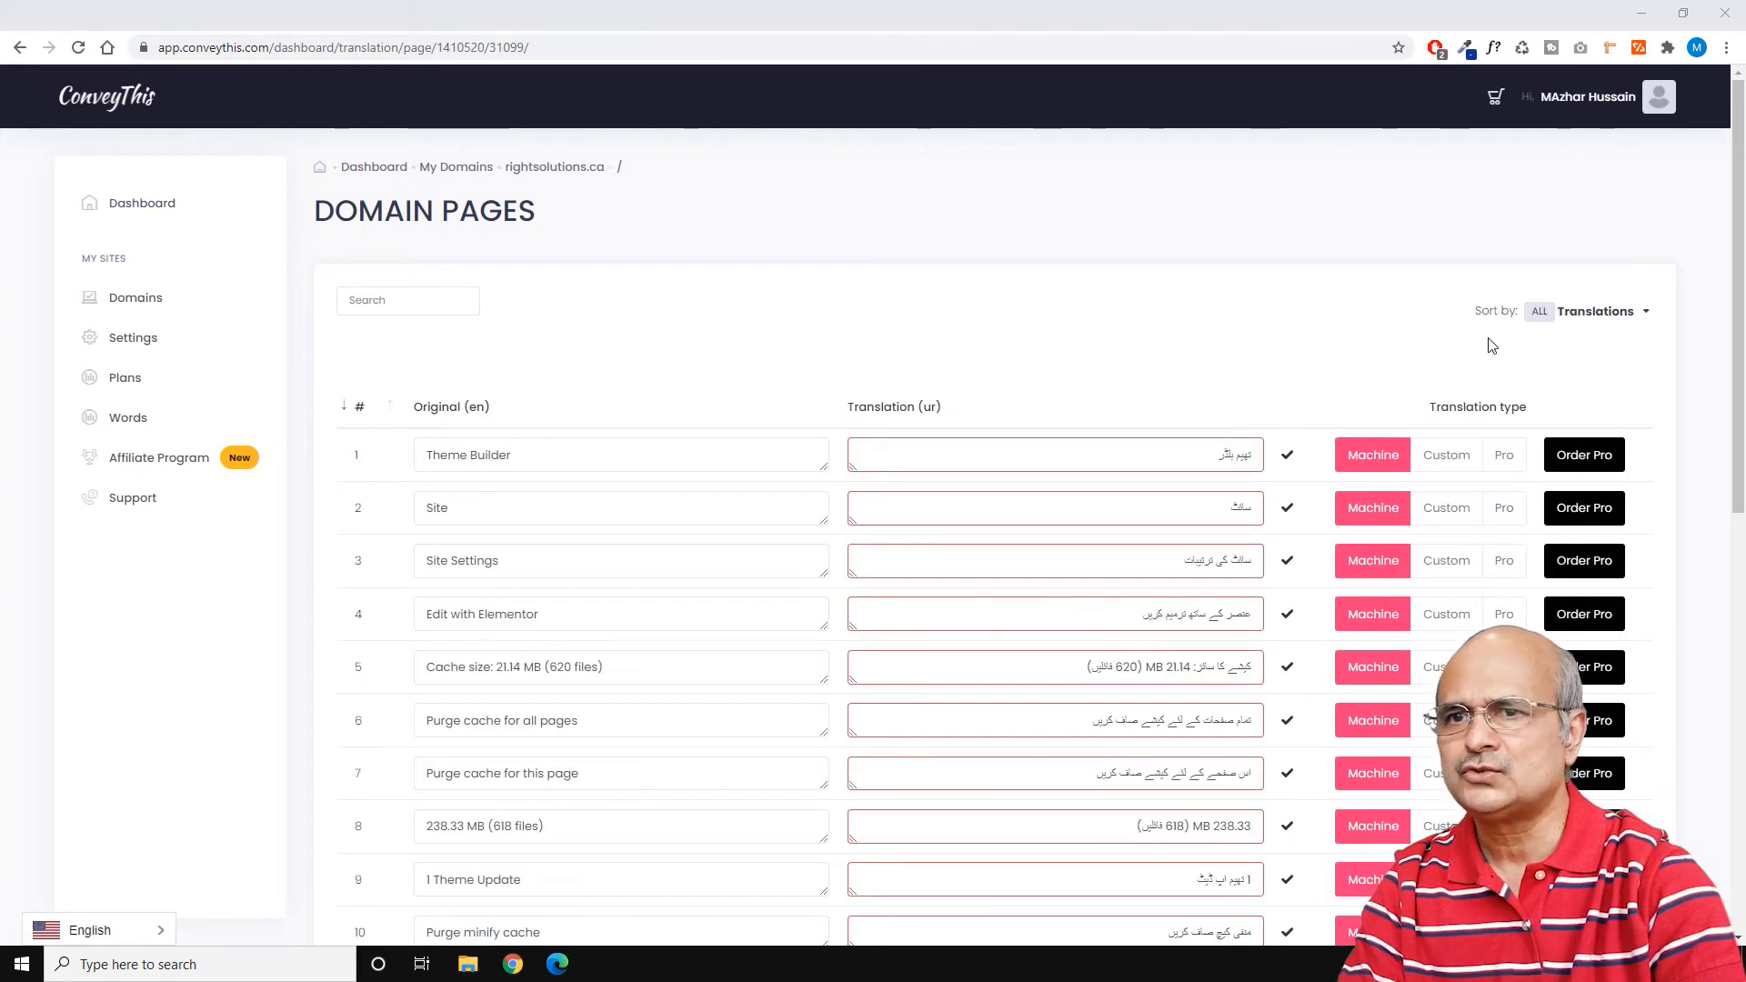
drag(1733, 279, 1737, 343)
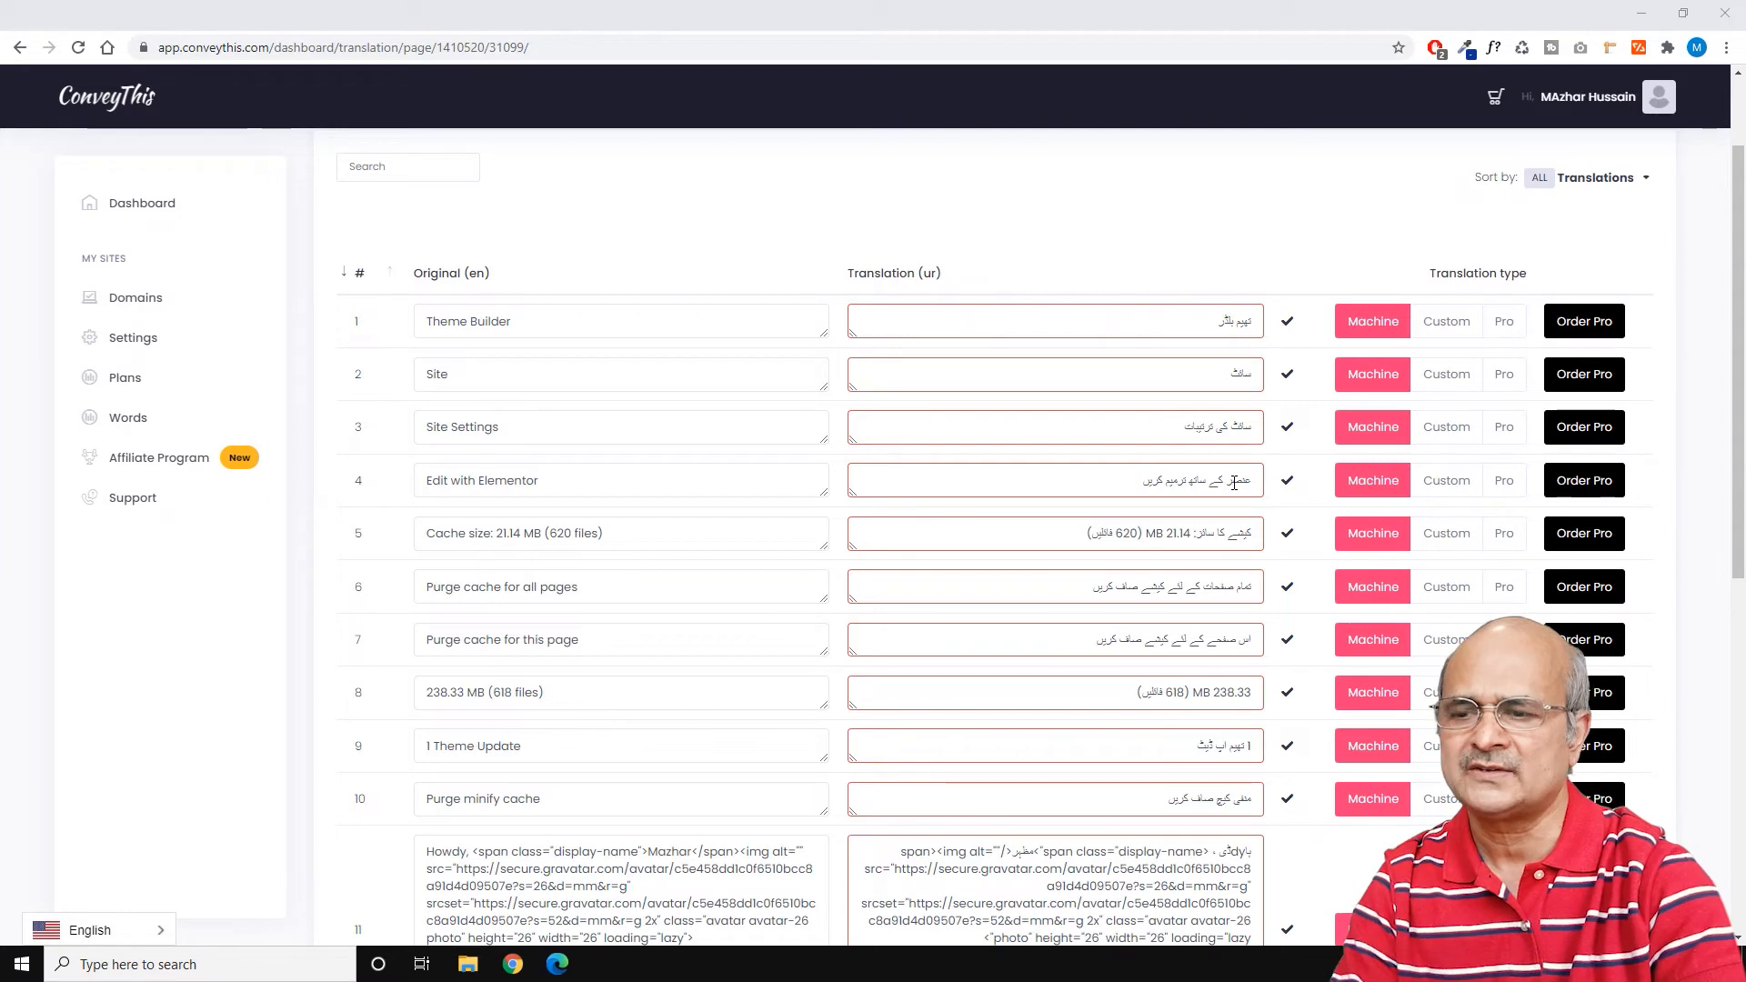
scroll(1183, 555, down, 8)
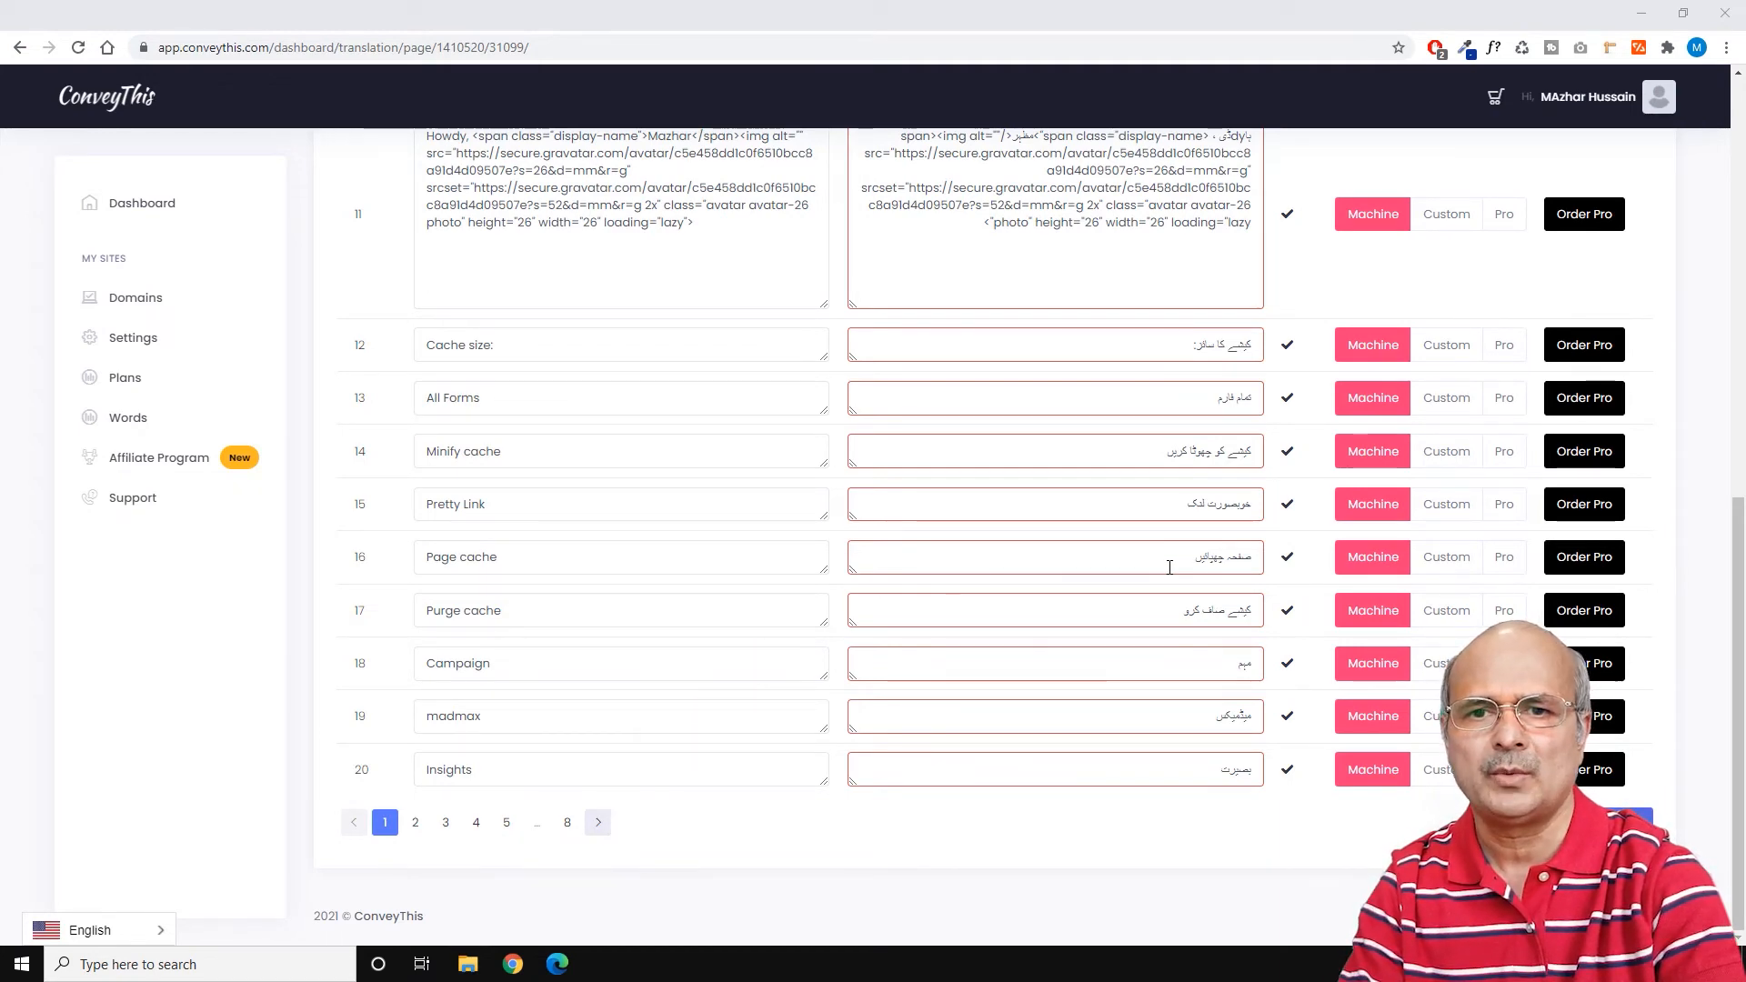
scroll(1170, 568, up, 8)
scroll(1169, 568, up, 1)
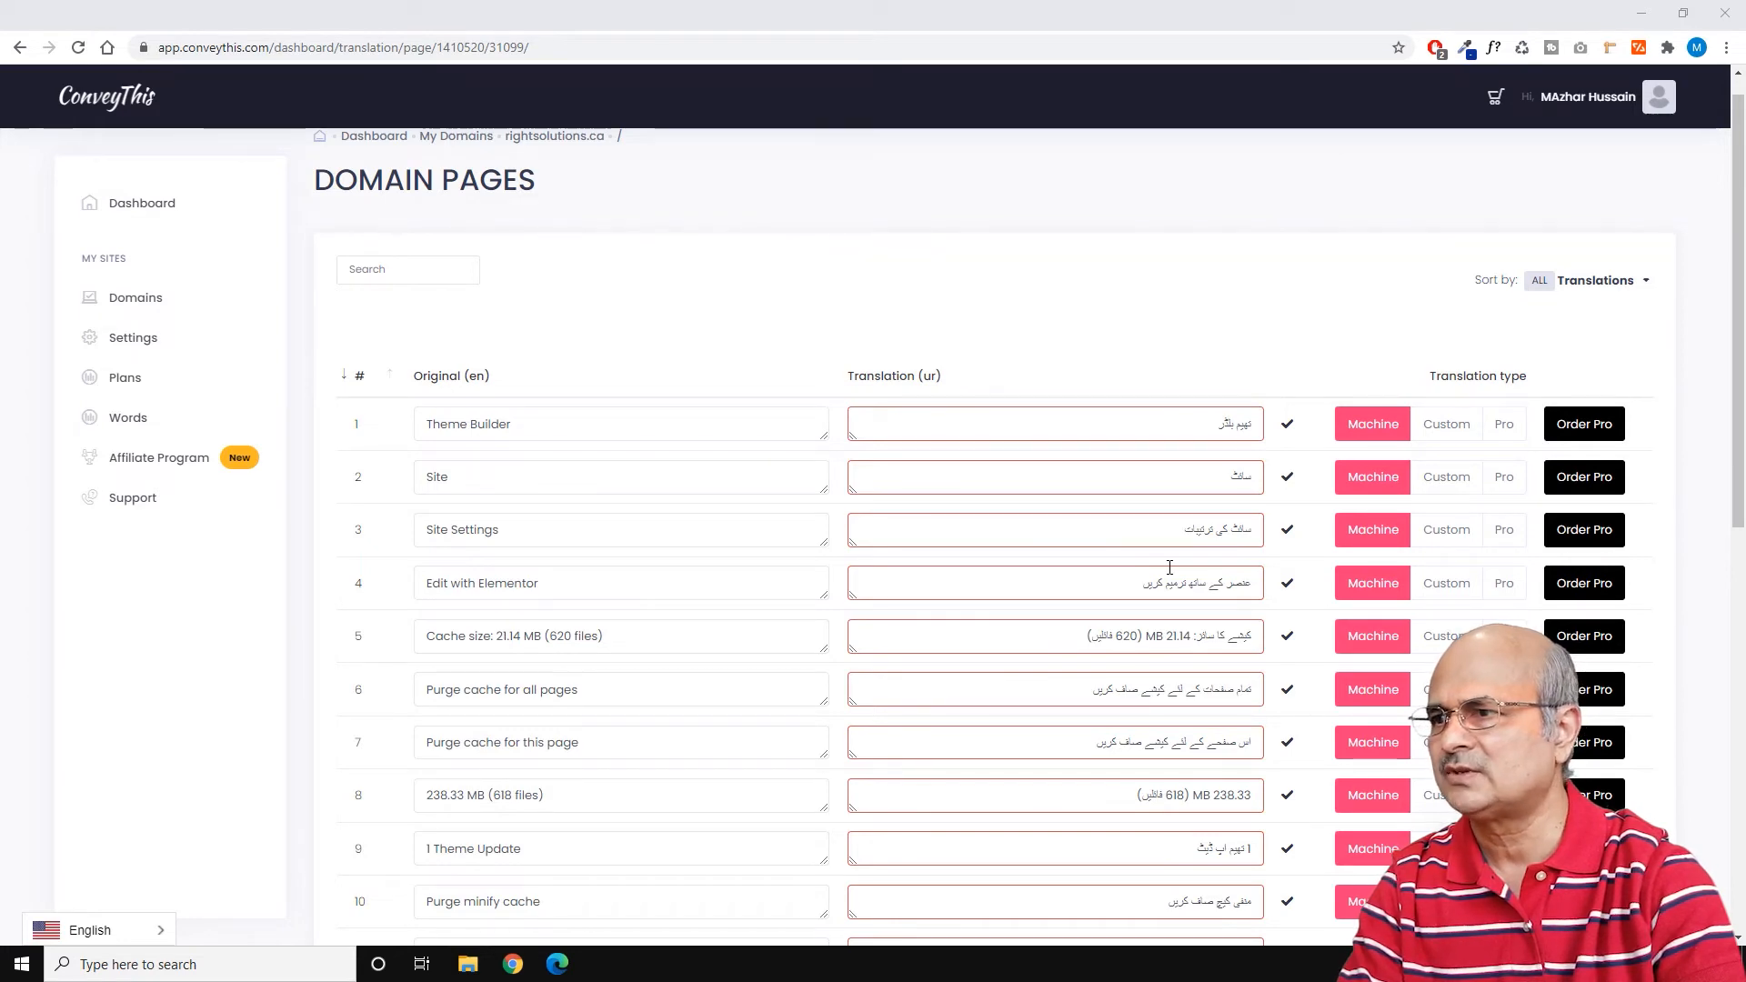
scroll(1170, 568, up, 1)
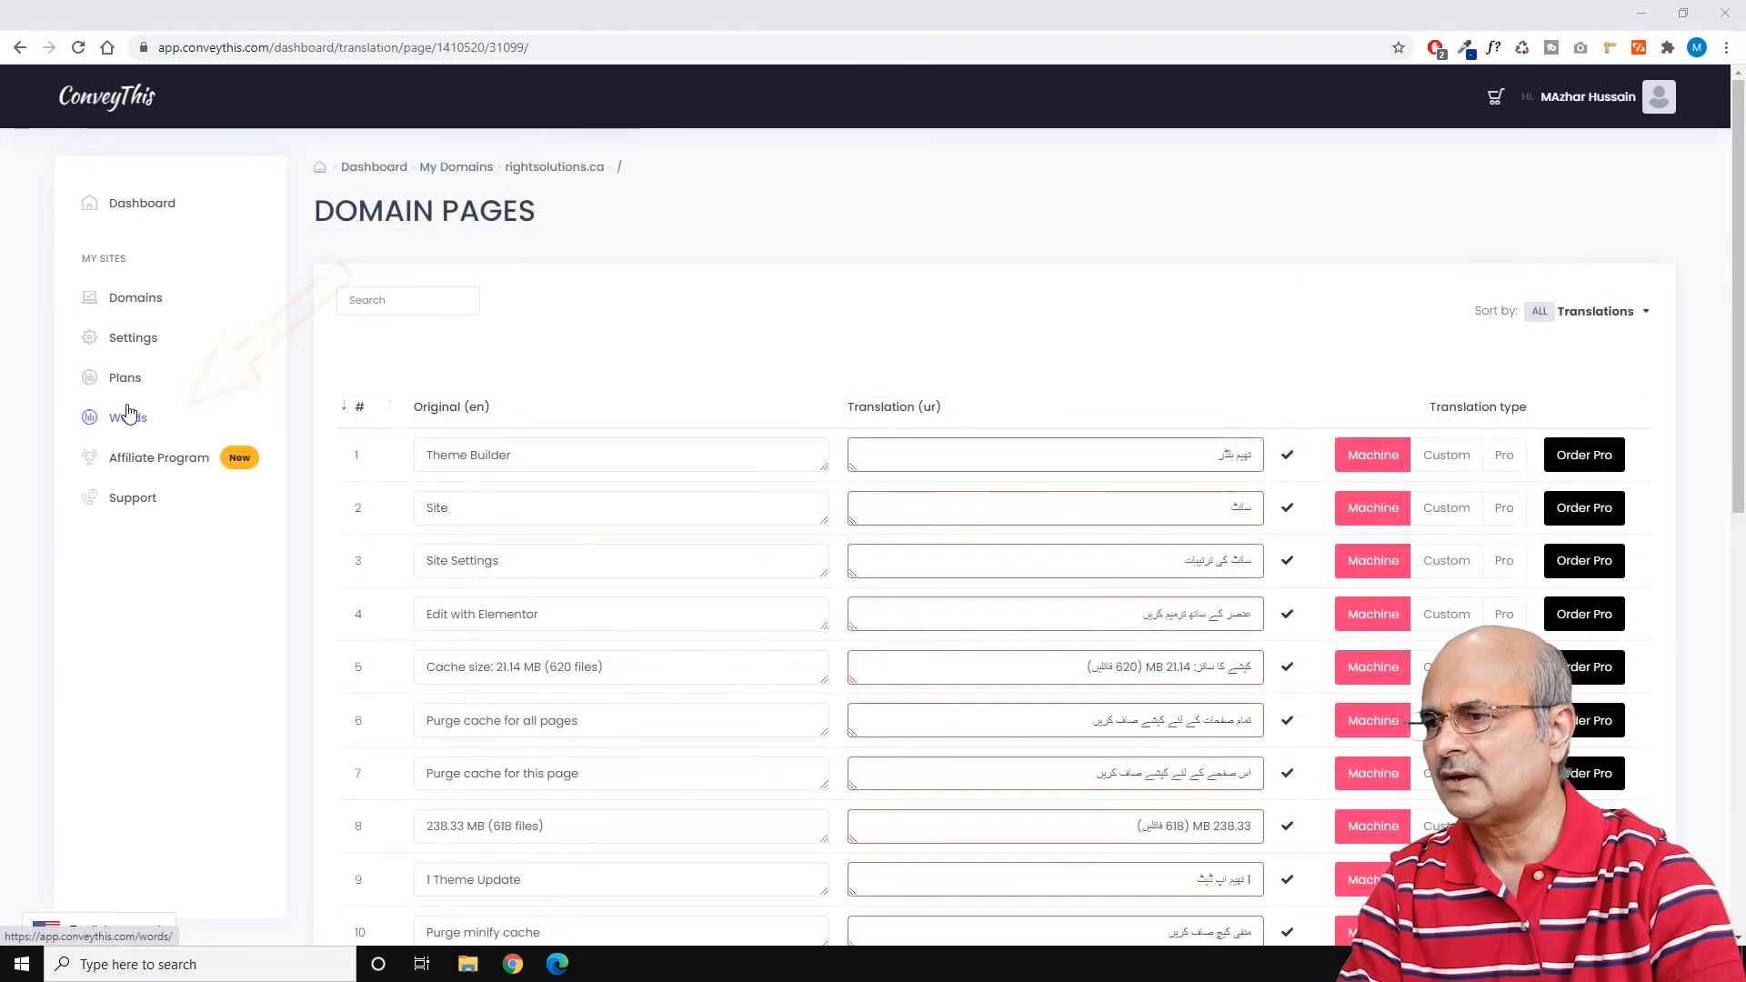
click(129, 418)
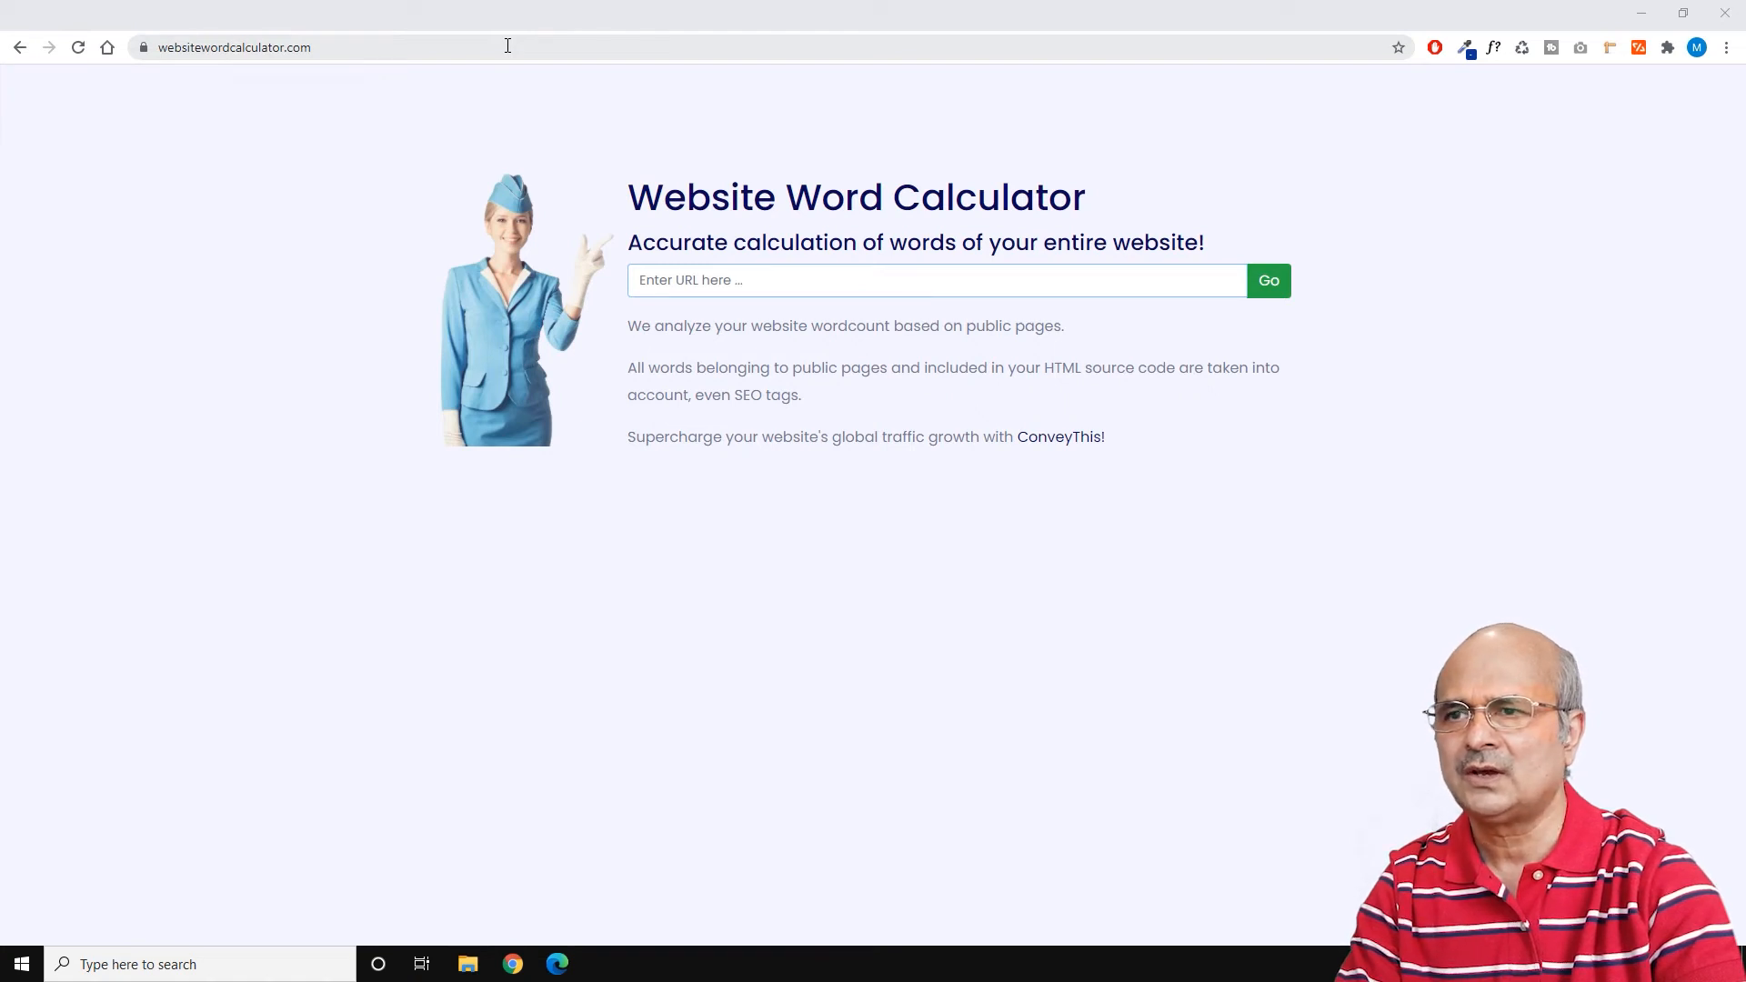
text(https://tutorials.rightsolutions.ca/)
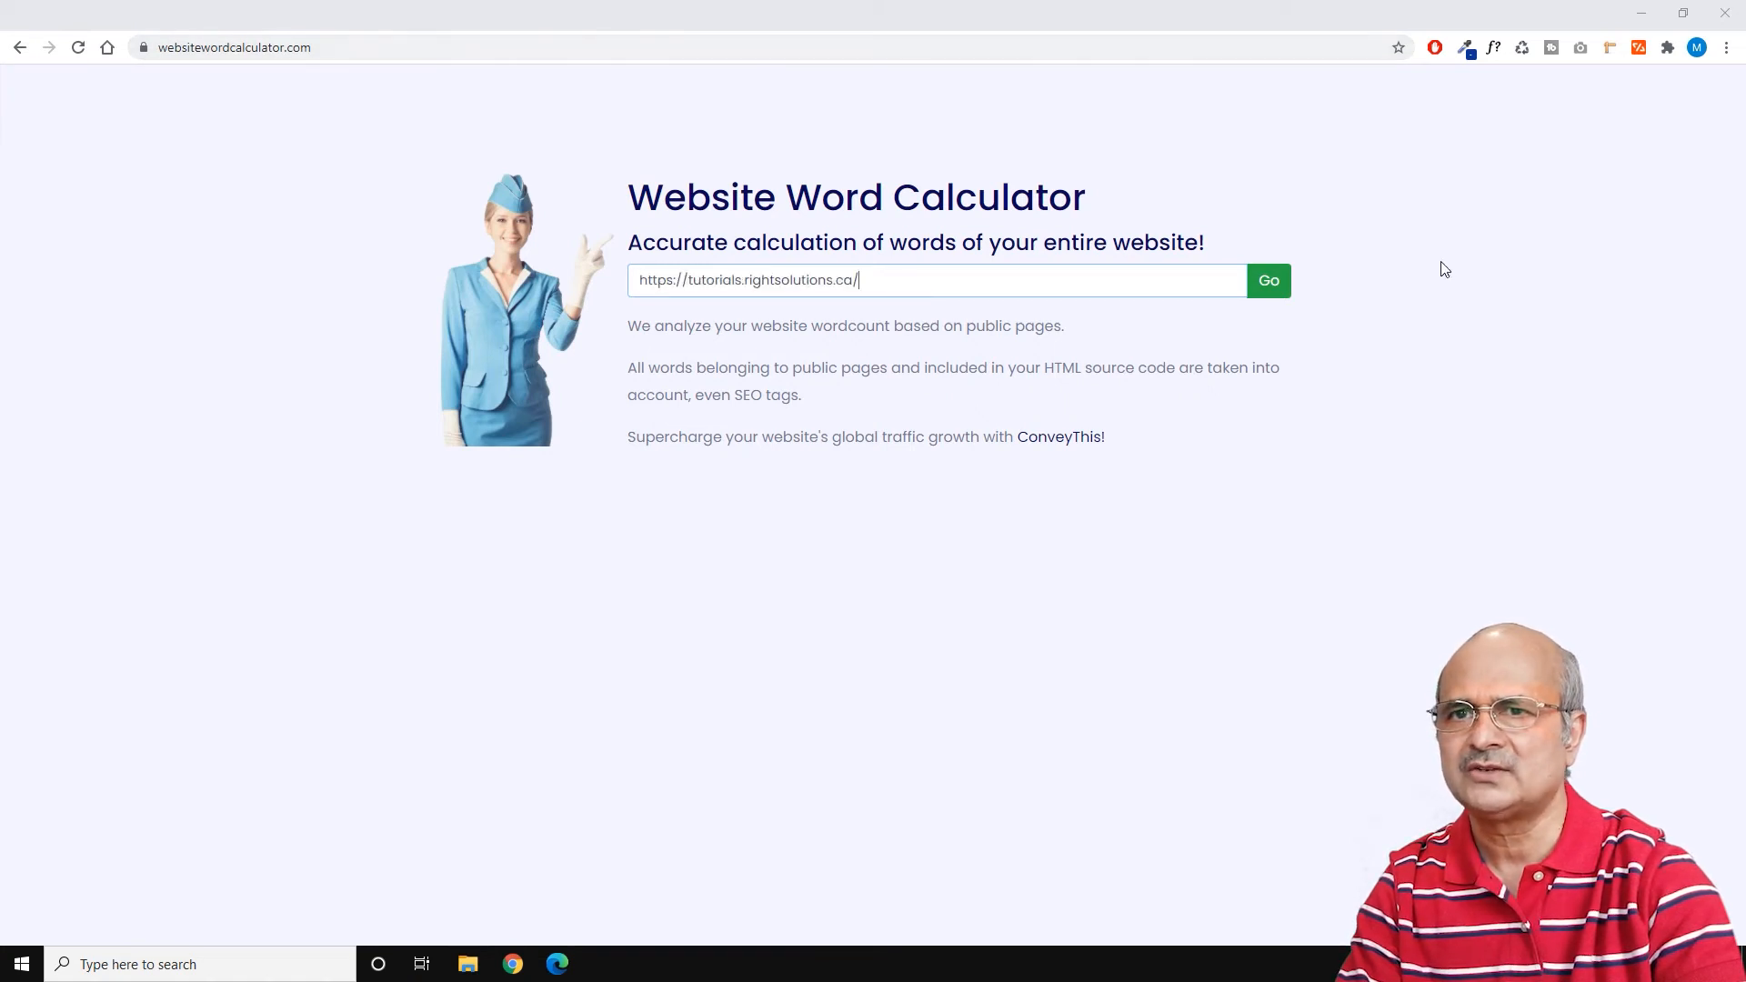
click(1269, 280)
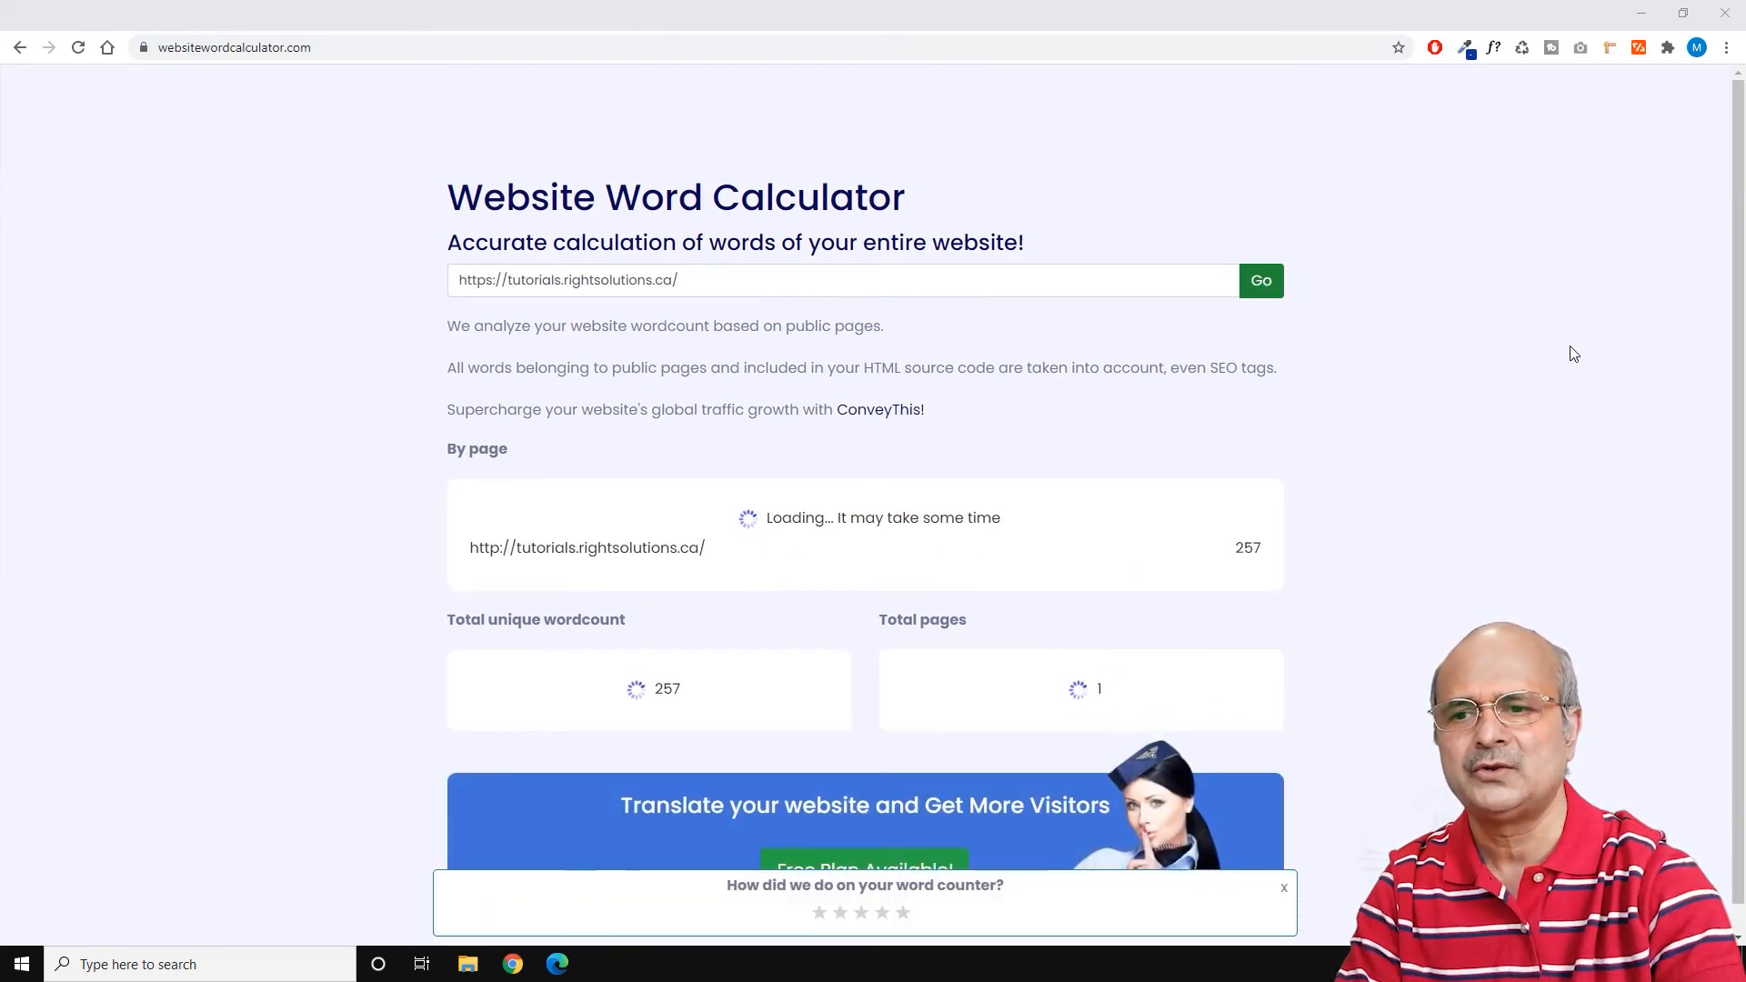
click(1283, 887)
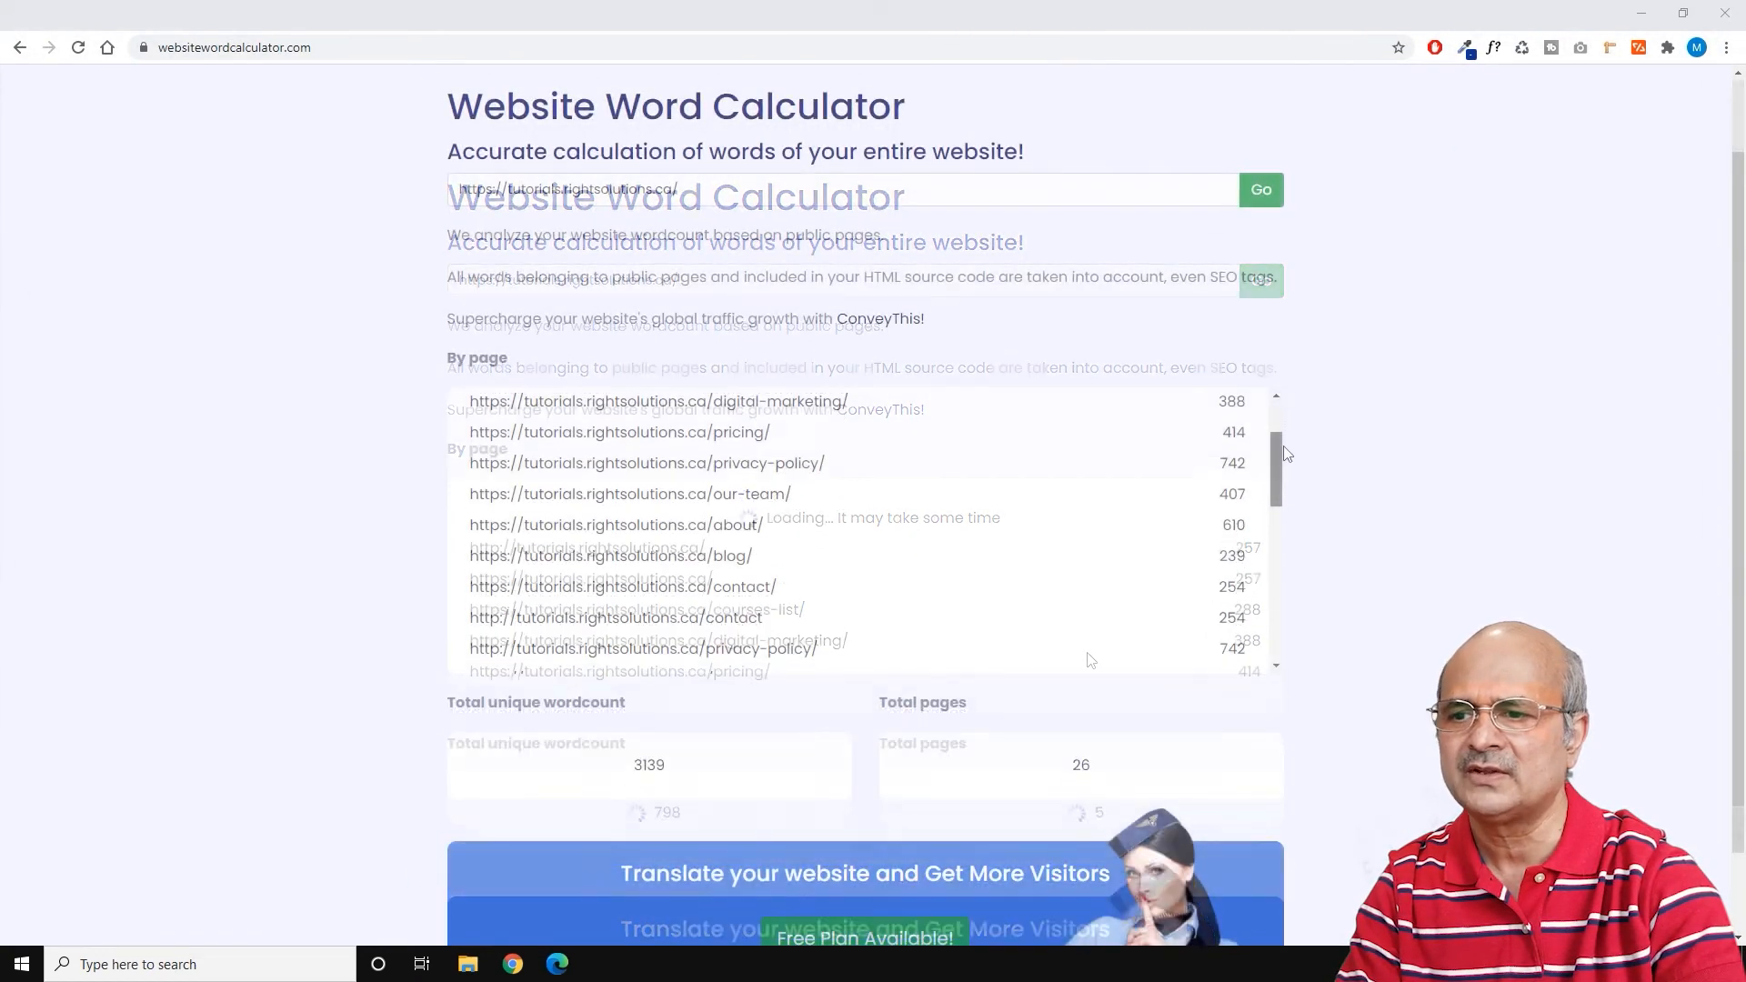
drag(1288, 452, 1311, 612)
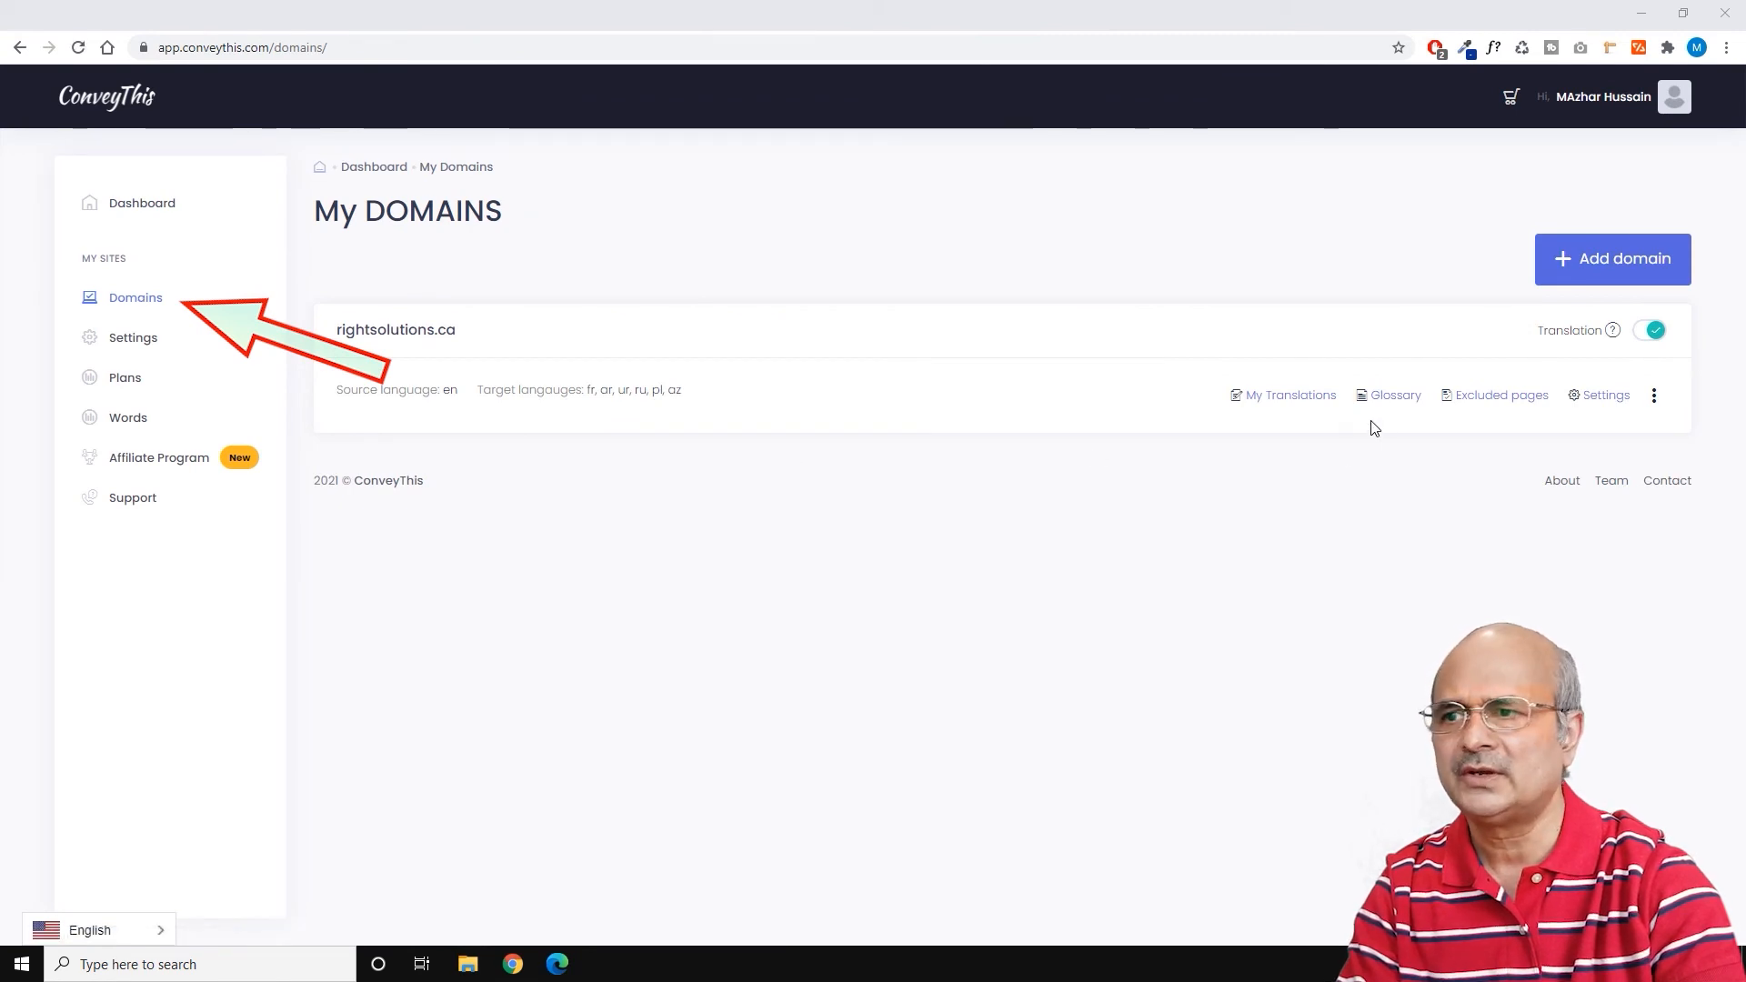
Step: Open the glossary for rightsolutions.ca and save a "Don't translate" rule for Elementor in all languages
click(1397, 403)
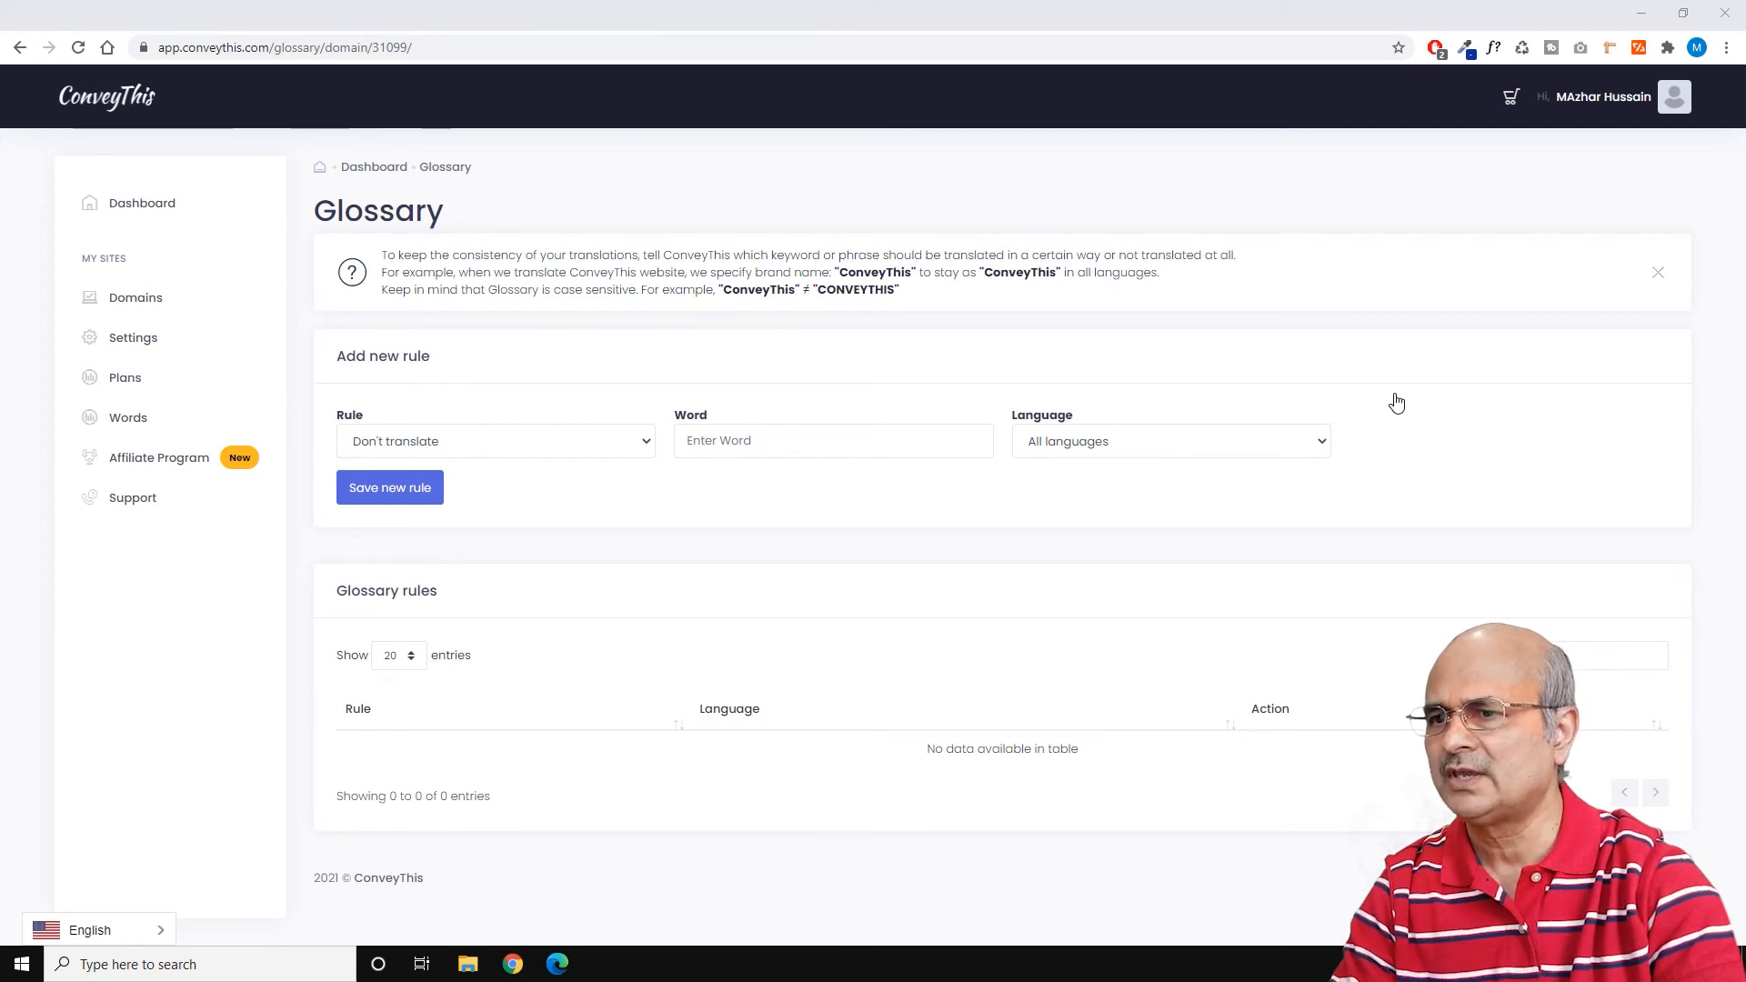
click(645, 446)
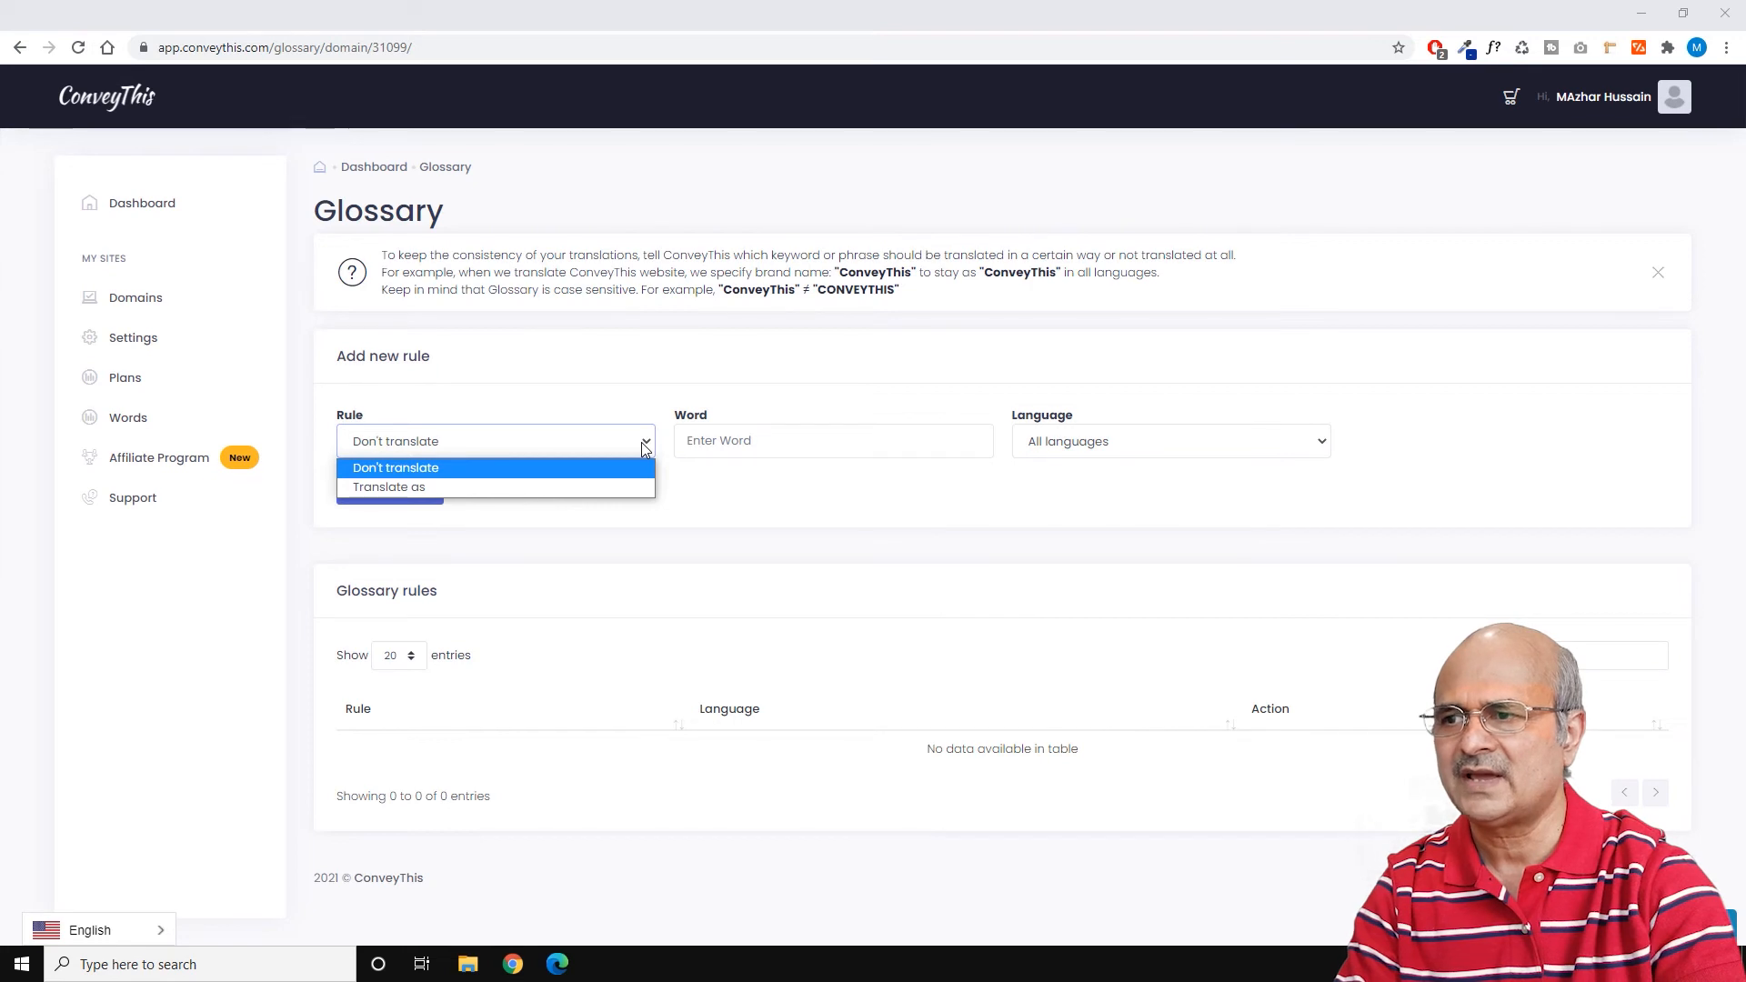
click(735, 445)
text(Elementor)
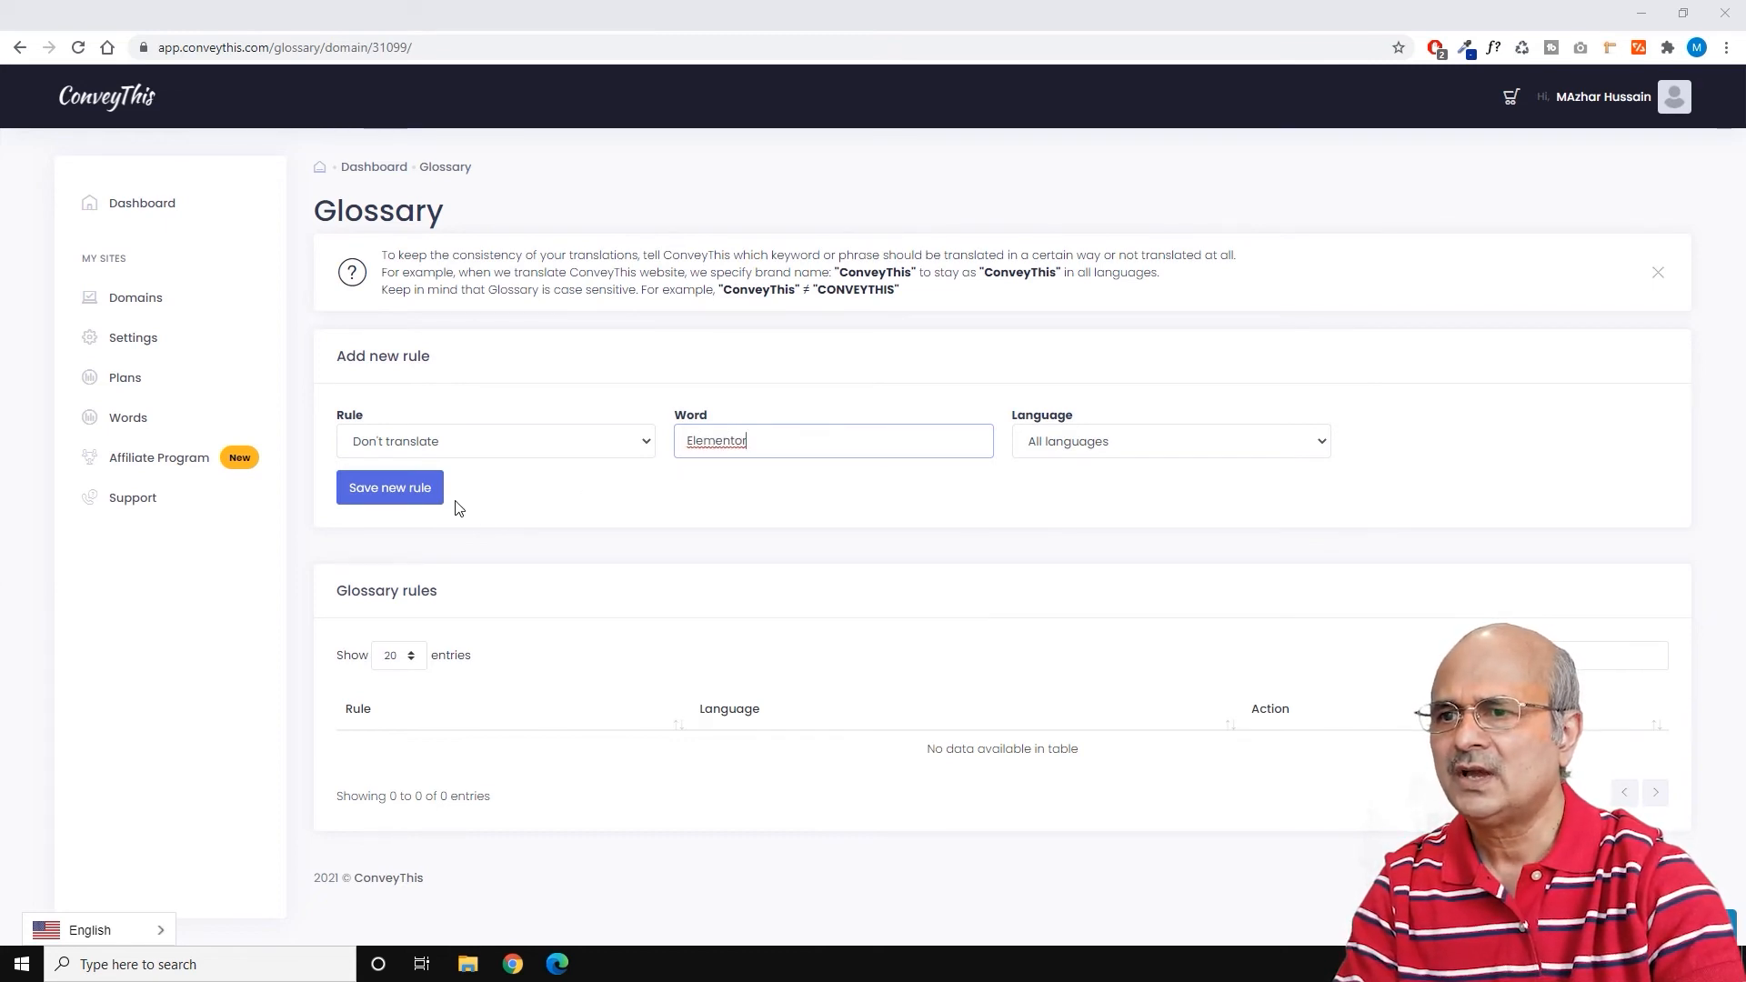
click(404, 491)
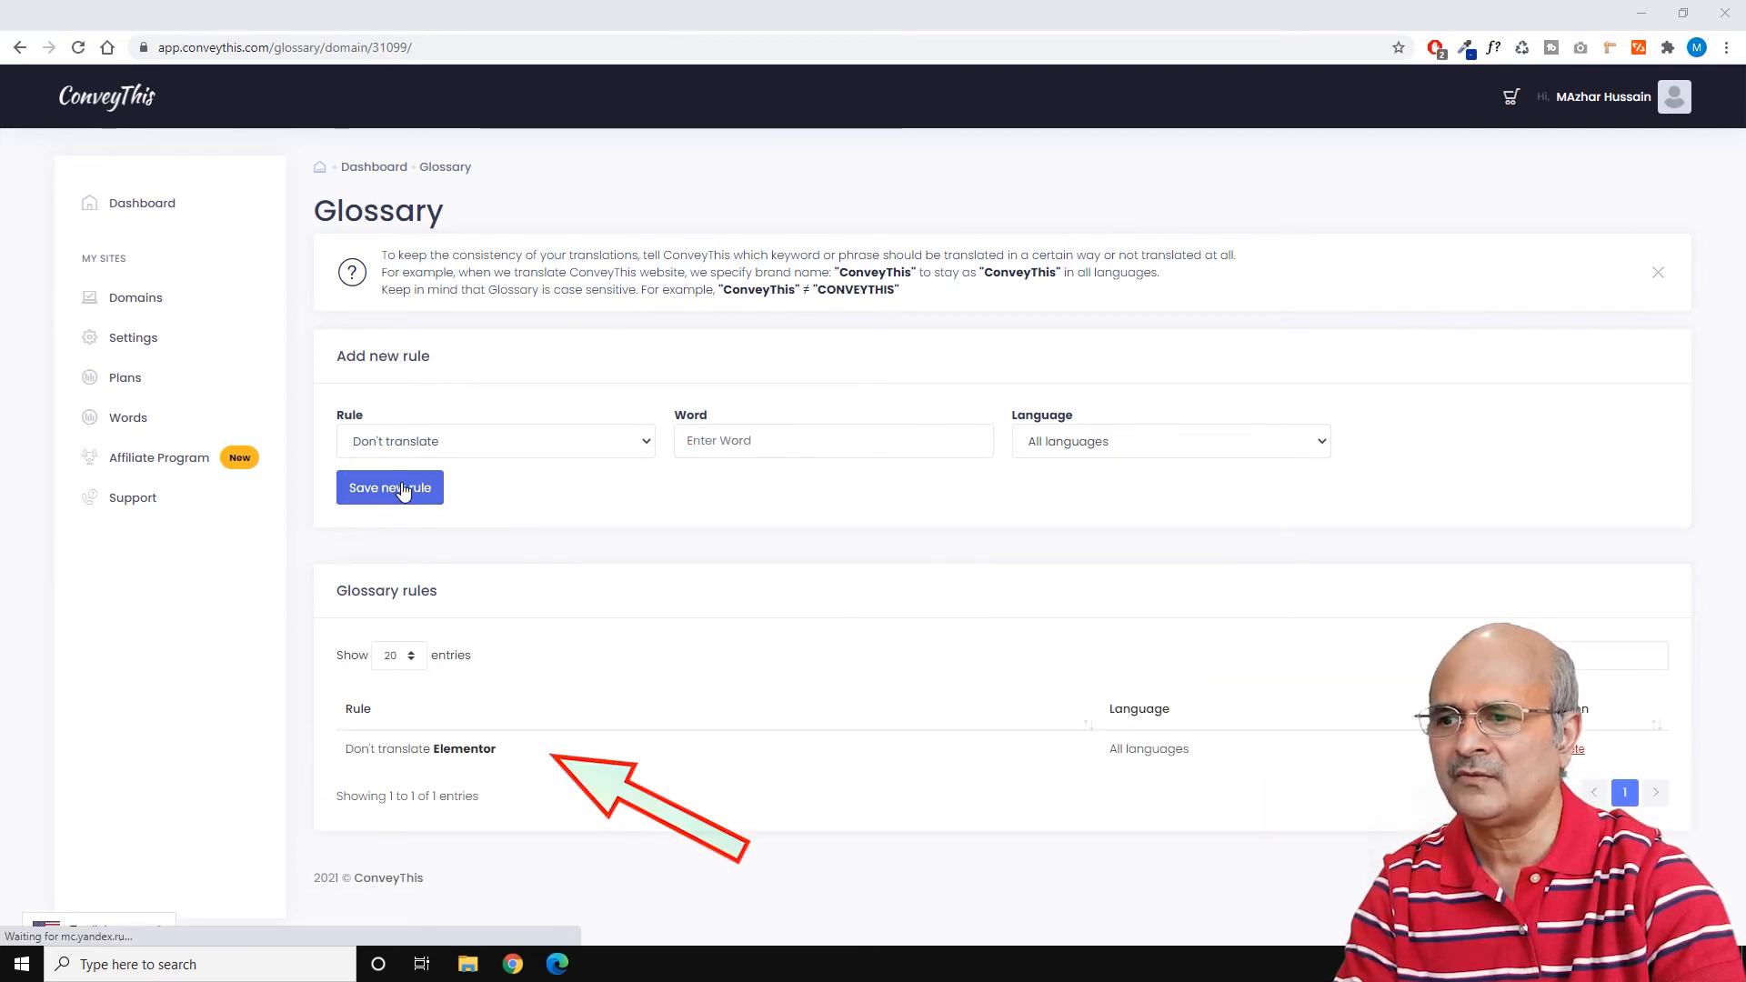
Step: Save a "Don't translate" glossary rule for WordPress in all languages
click(700, 441)
text(WordPress)
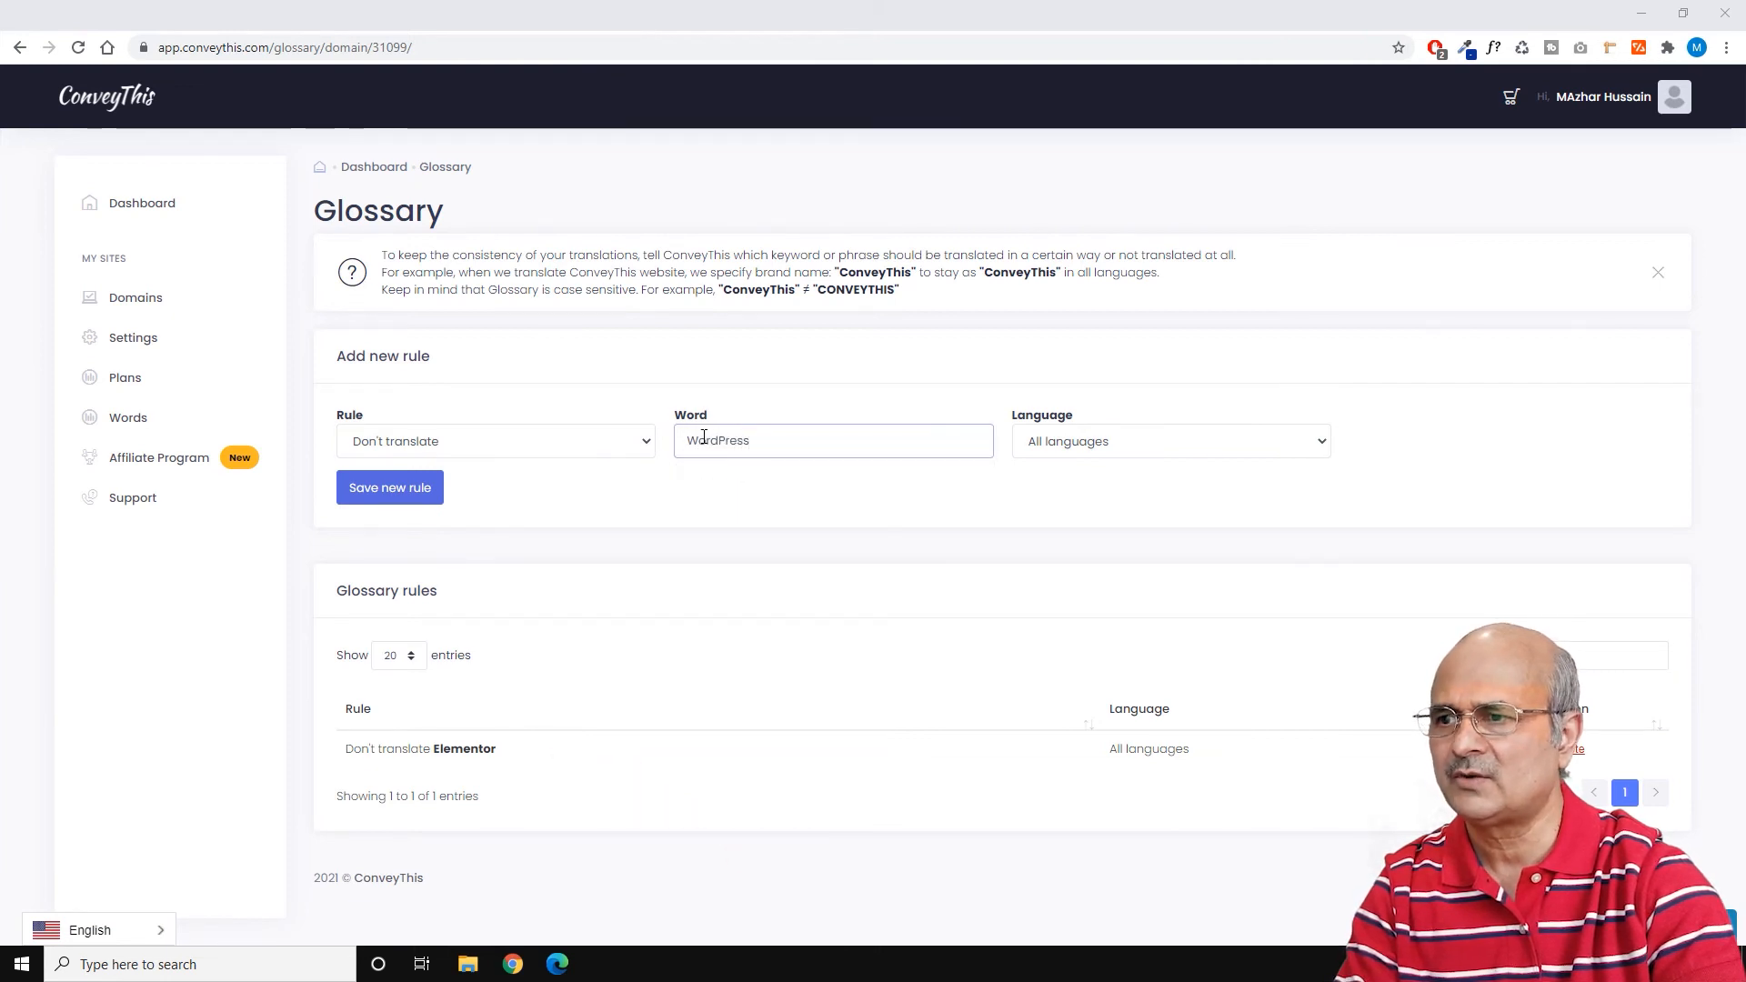
click(386, 493)
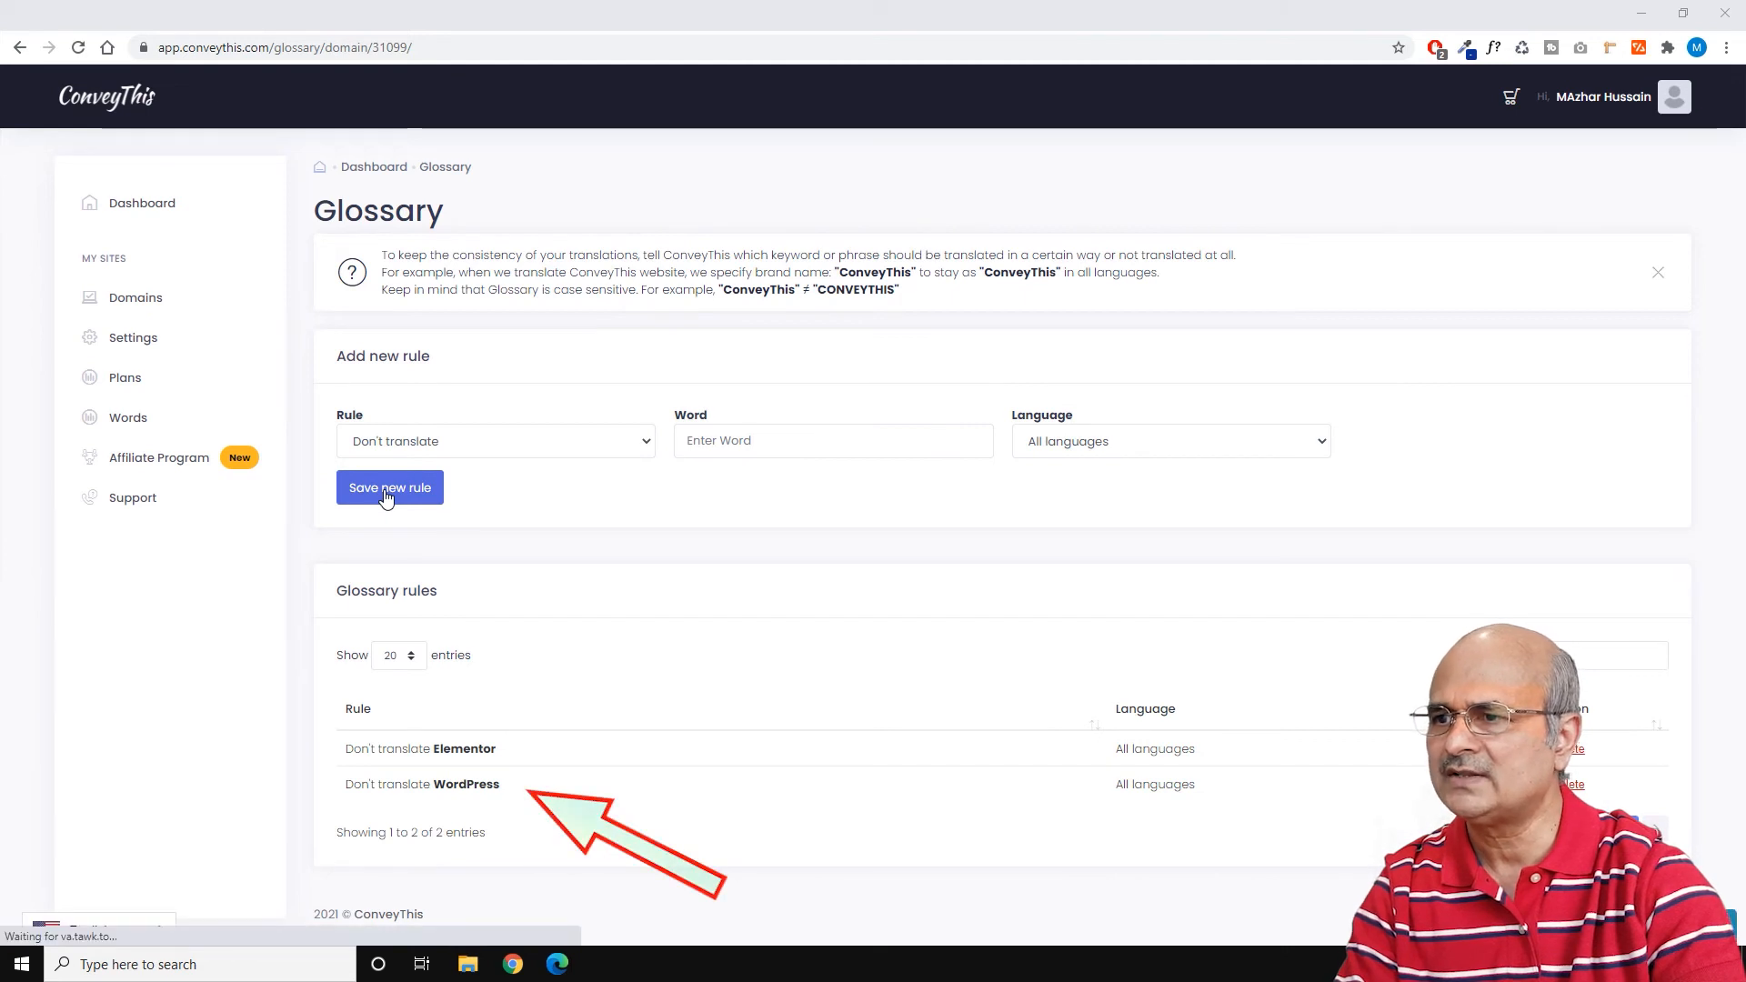
Step: Save a "Translate as" glossary rule that translates ConveyThis as CONVEYTHIS in all languages
click(642, 445)
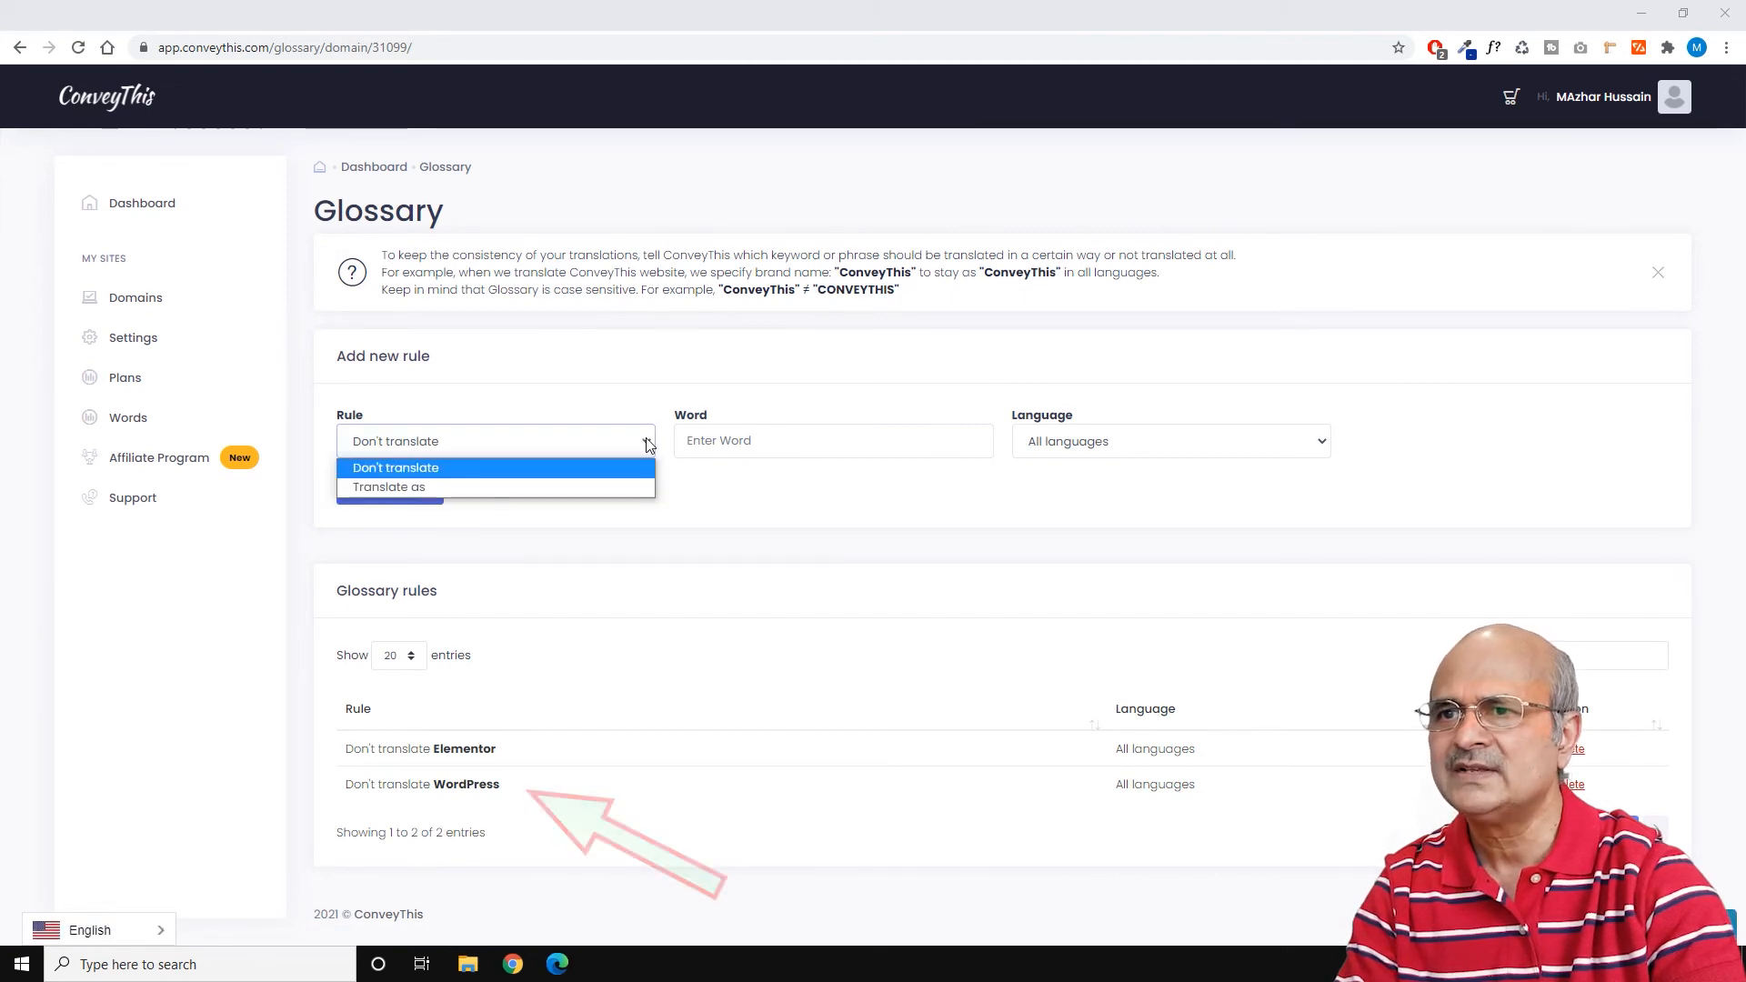
click(447, 484)
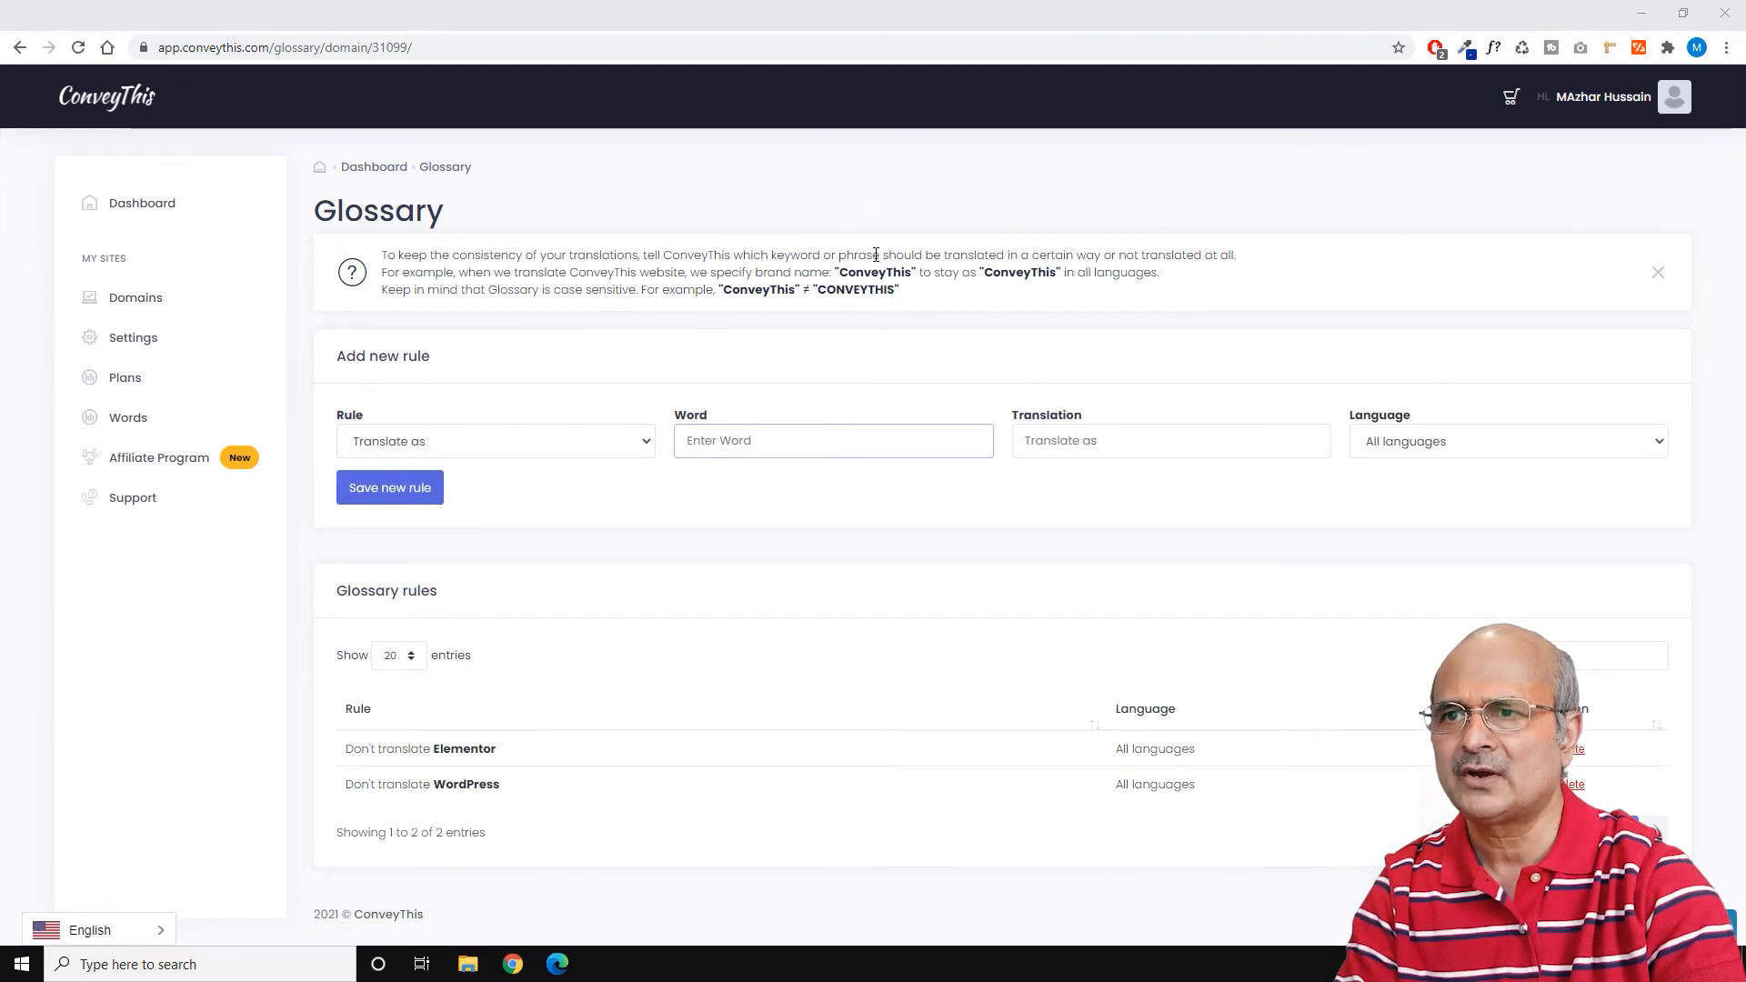
drag(838, 272, 908, 279)
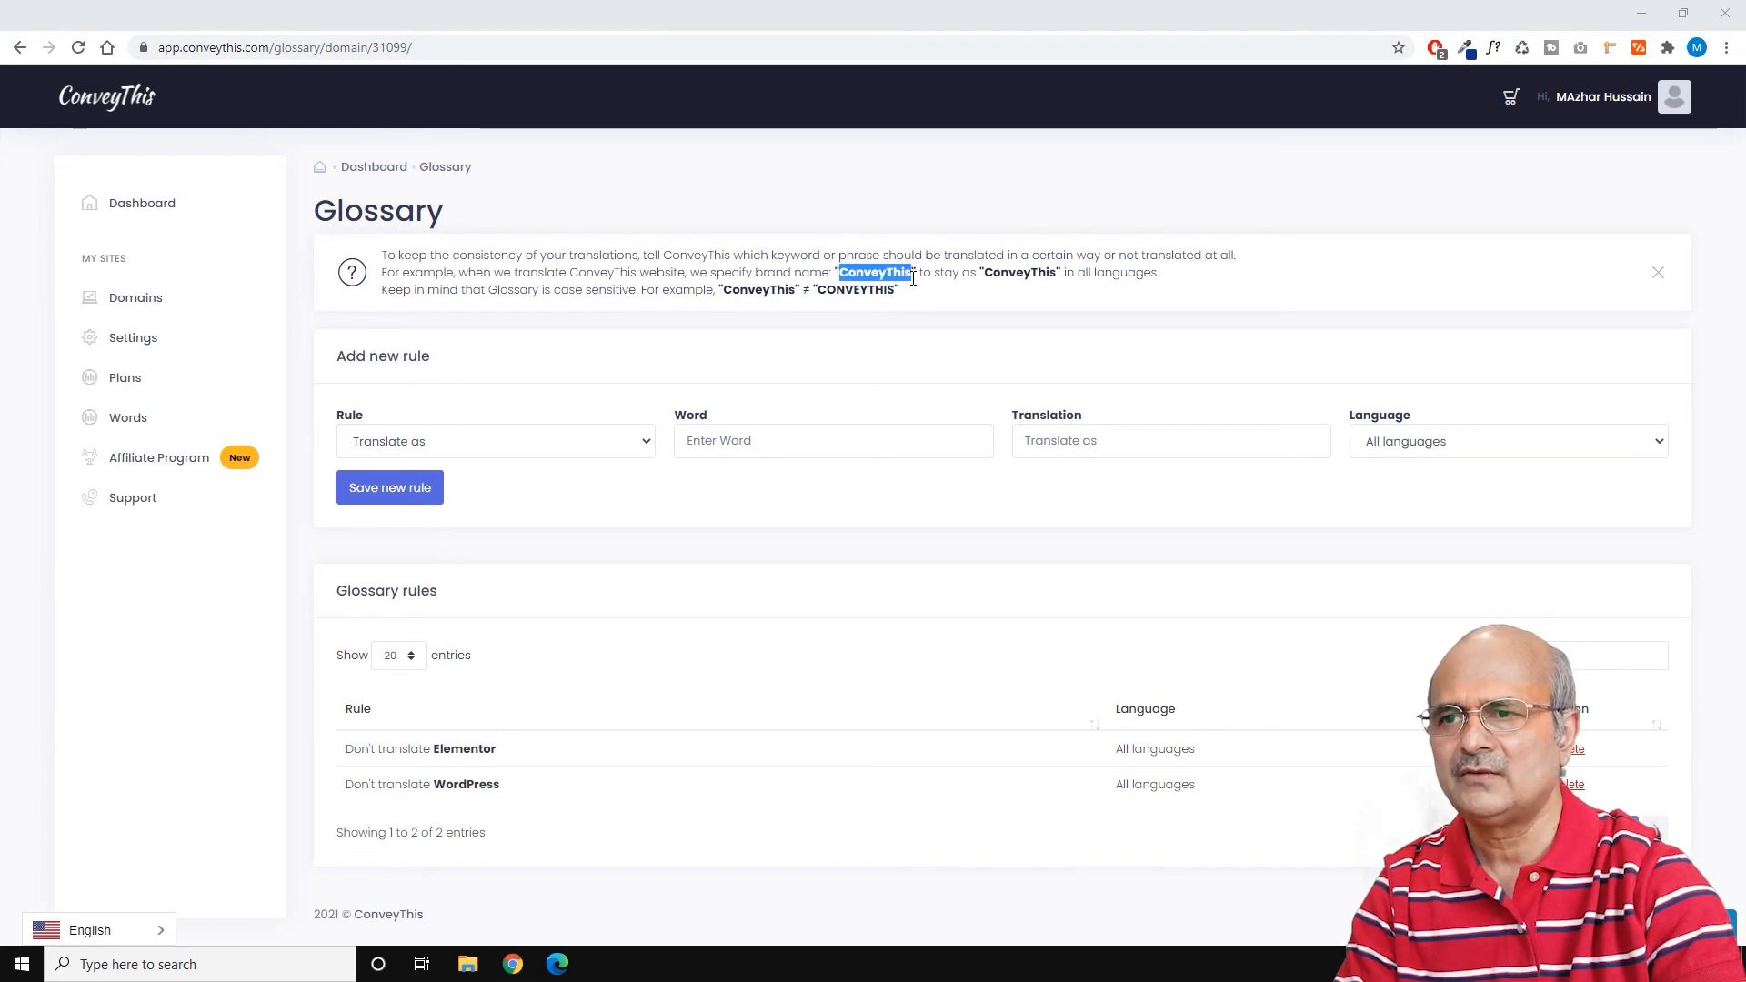
click(709, 440)
text(ConveyThis)
click(844, 370)
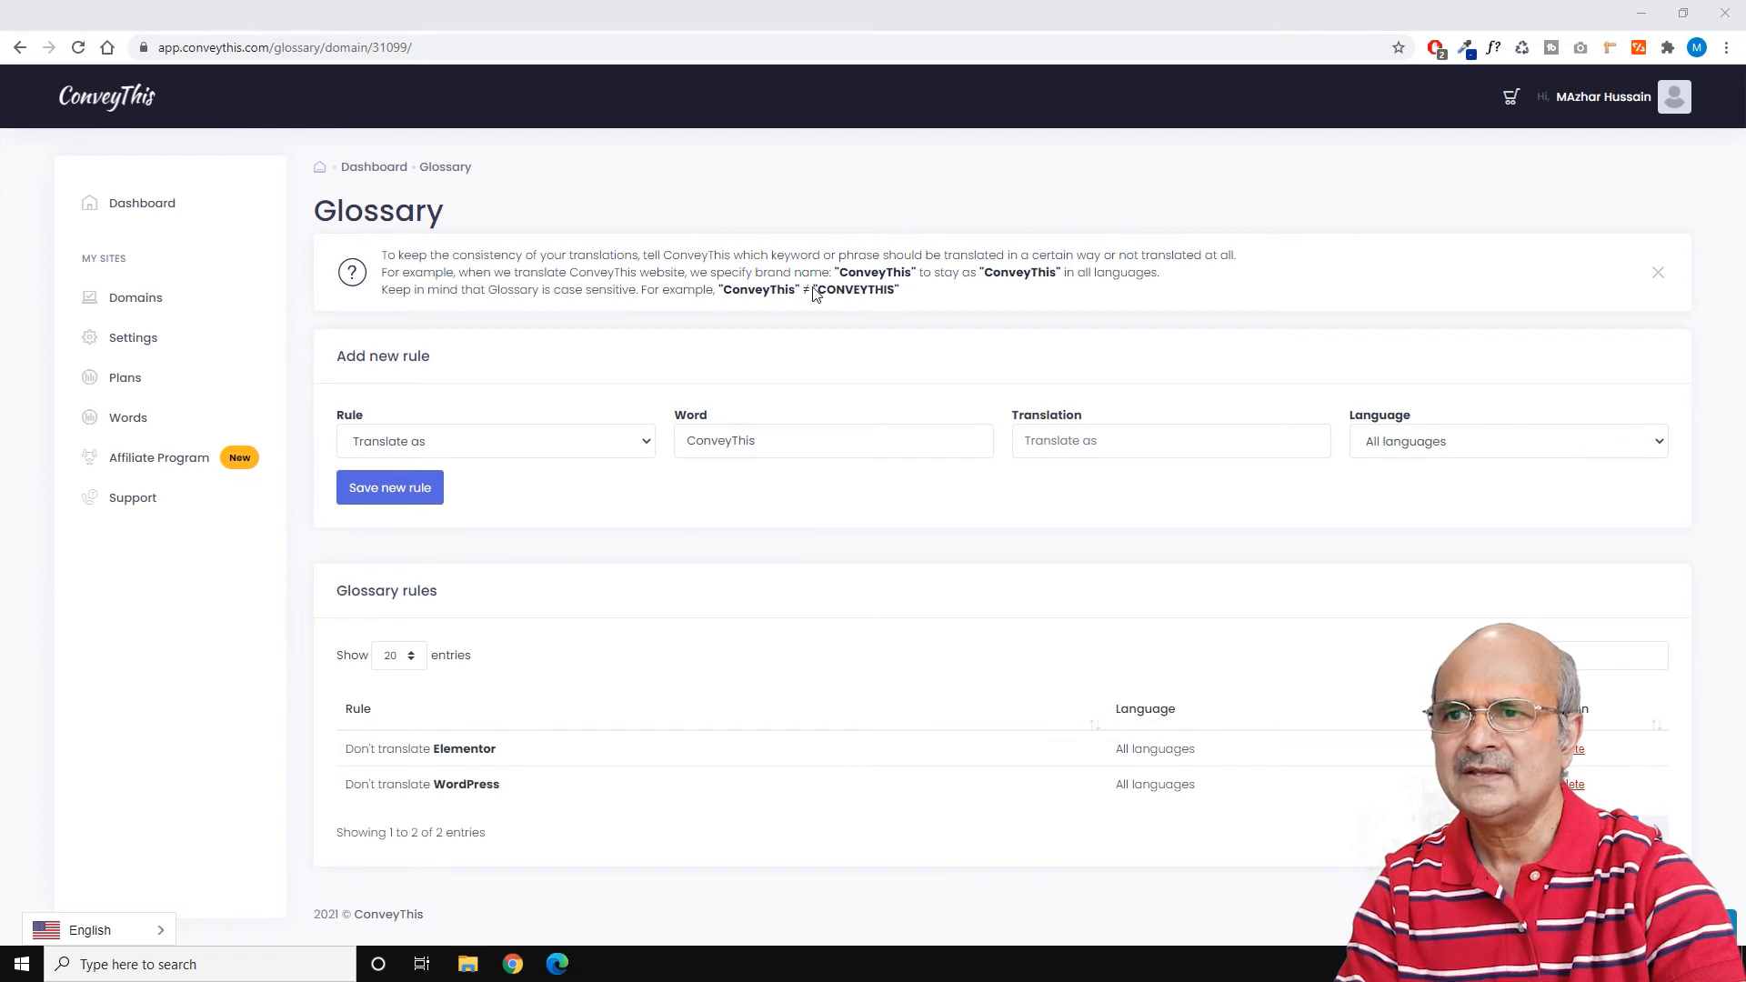
drag(819, 290, 895, 290)
key(ctrl+c)
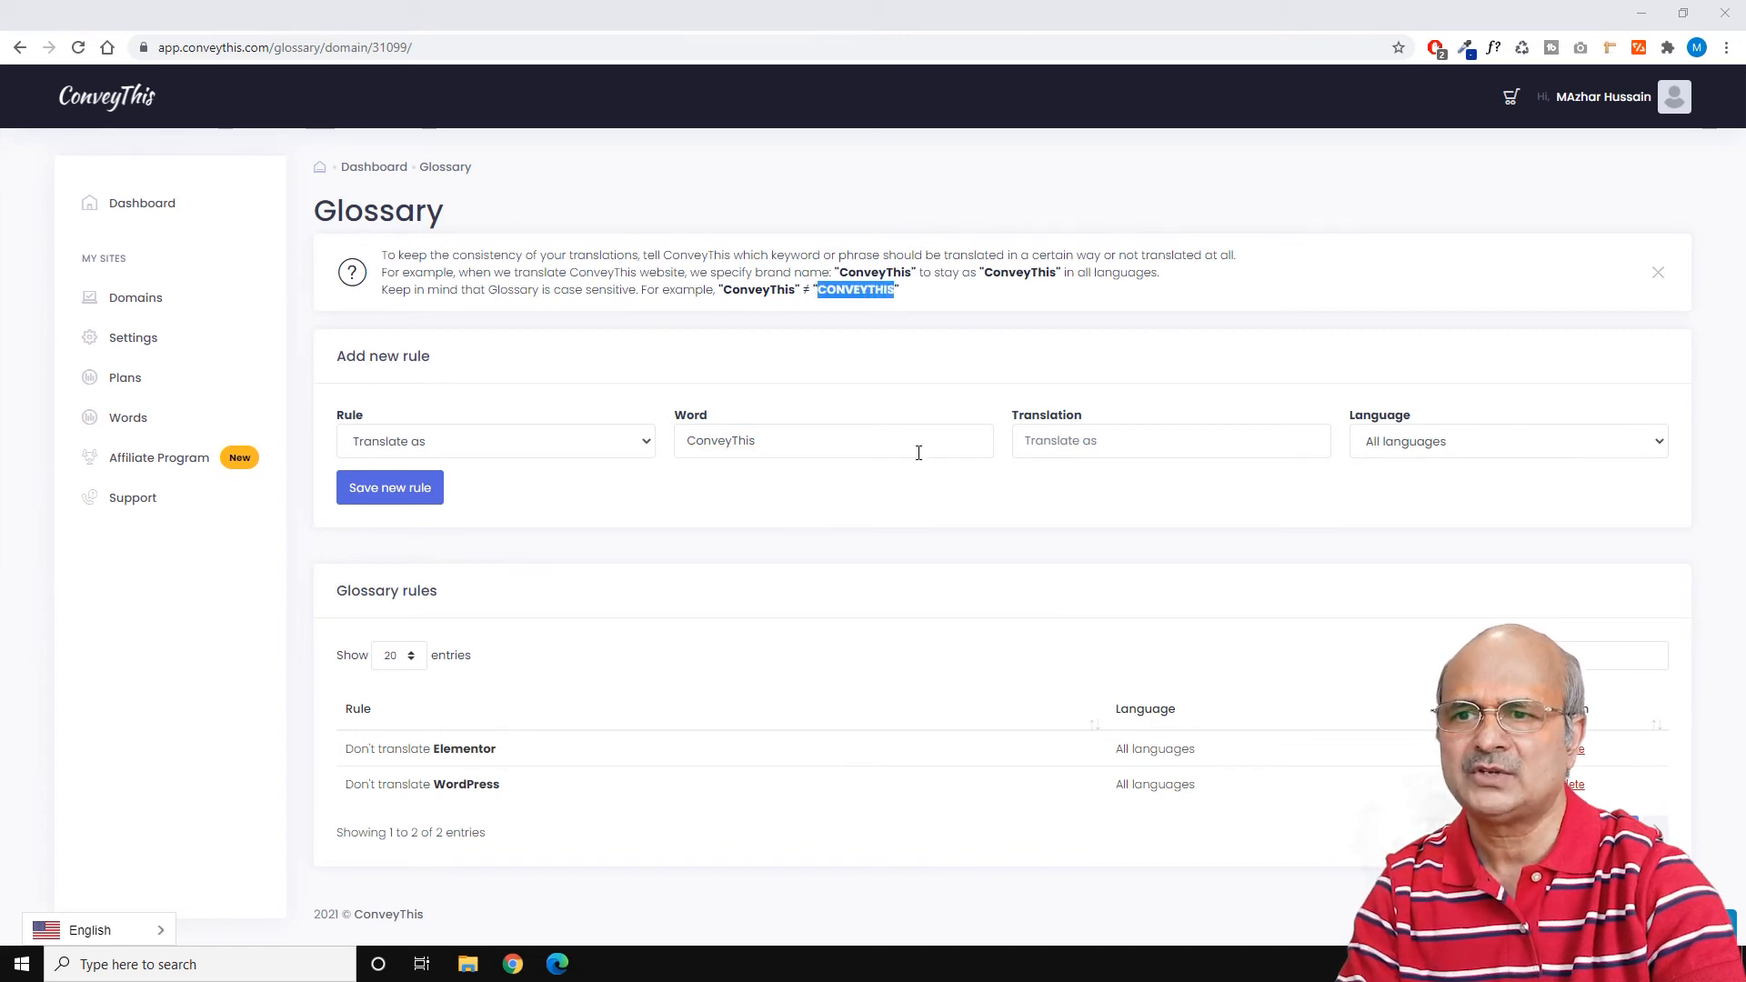
click(1029, 441)
key(ctrl+v)
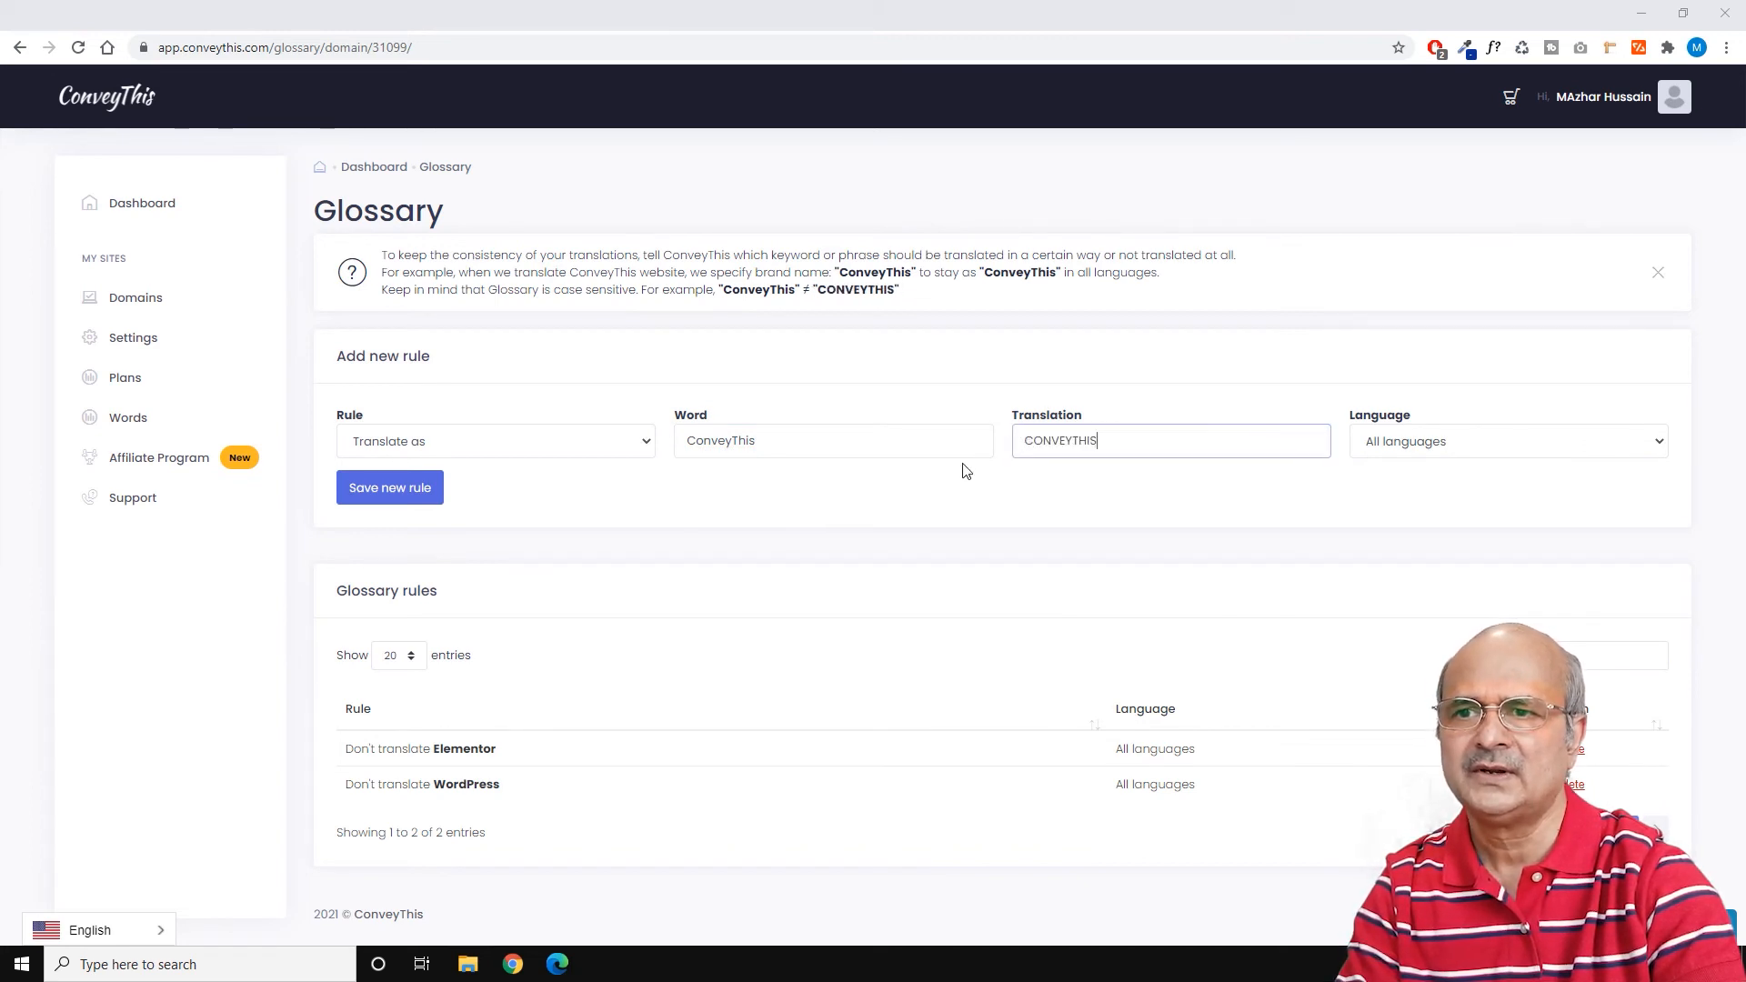
click(392, 491)
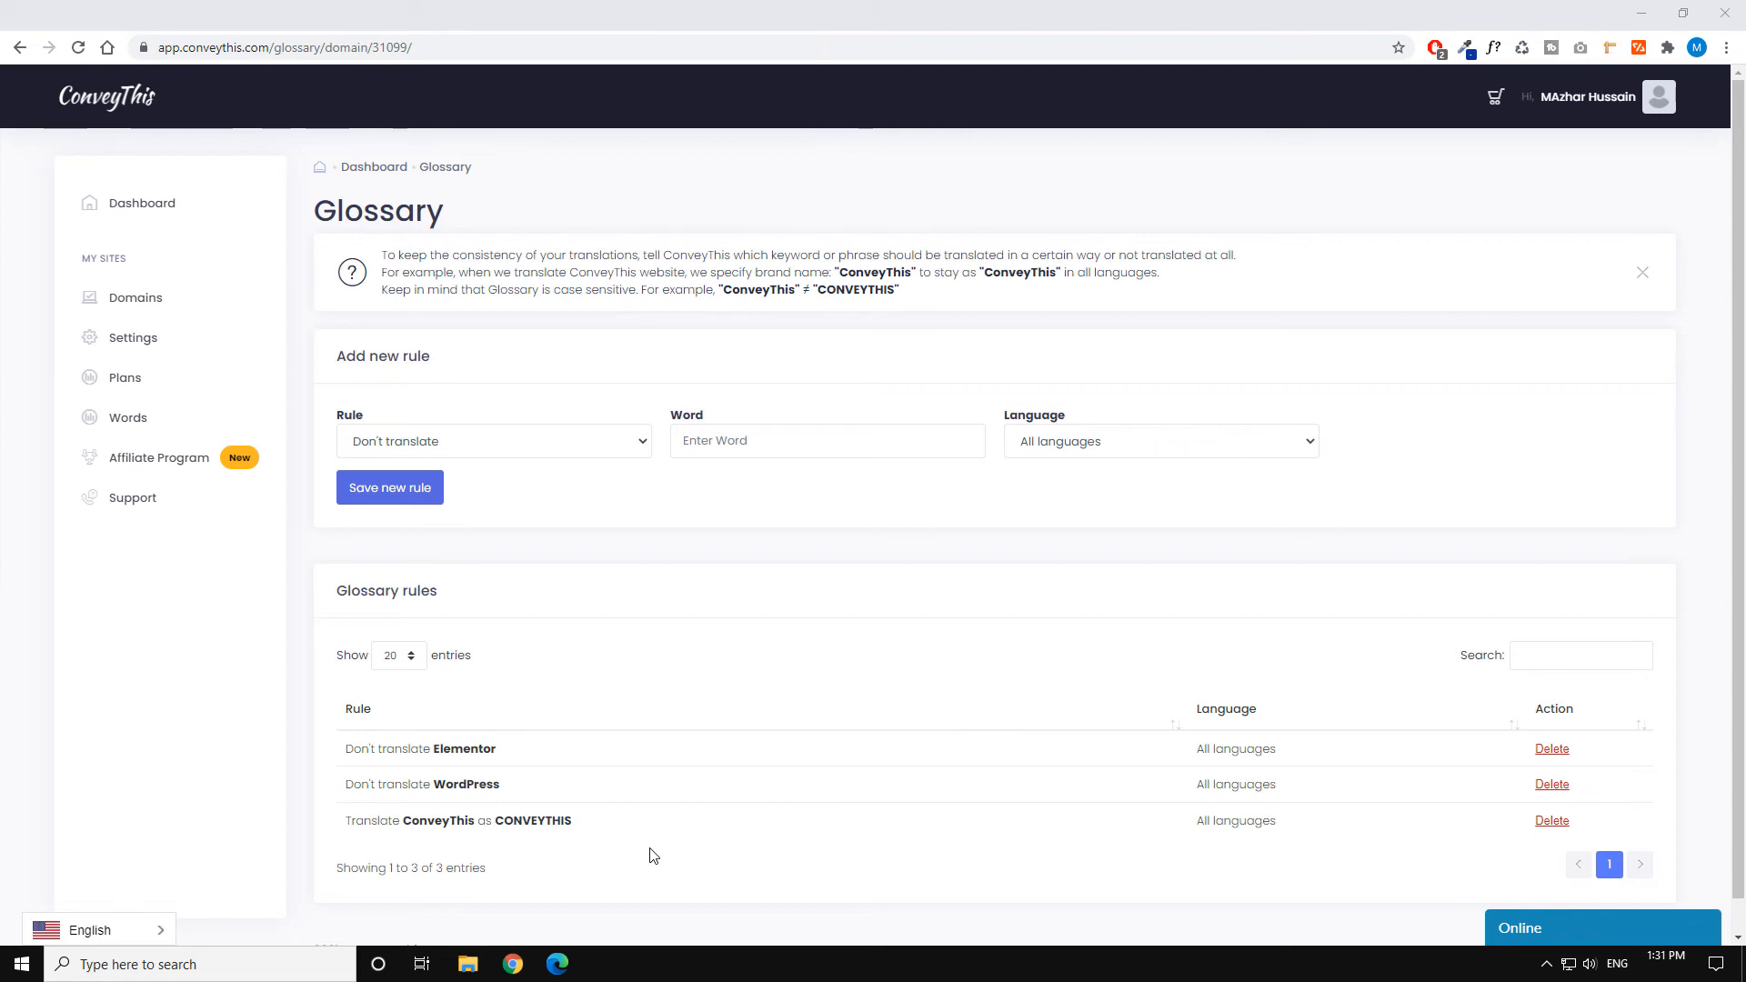
Step: Delete the glossary rule that translates ConveyThis as CONVEYTHIS
click(1554, 823)
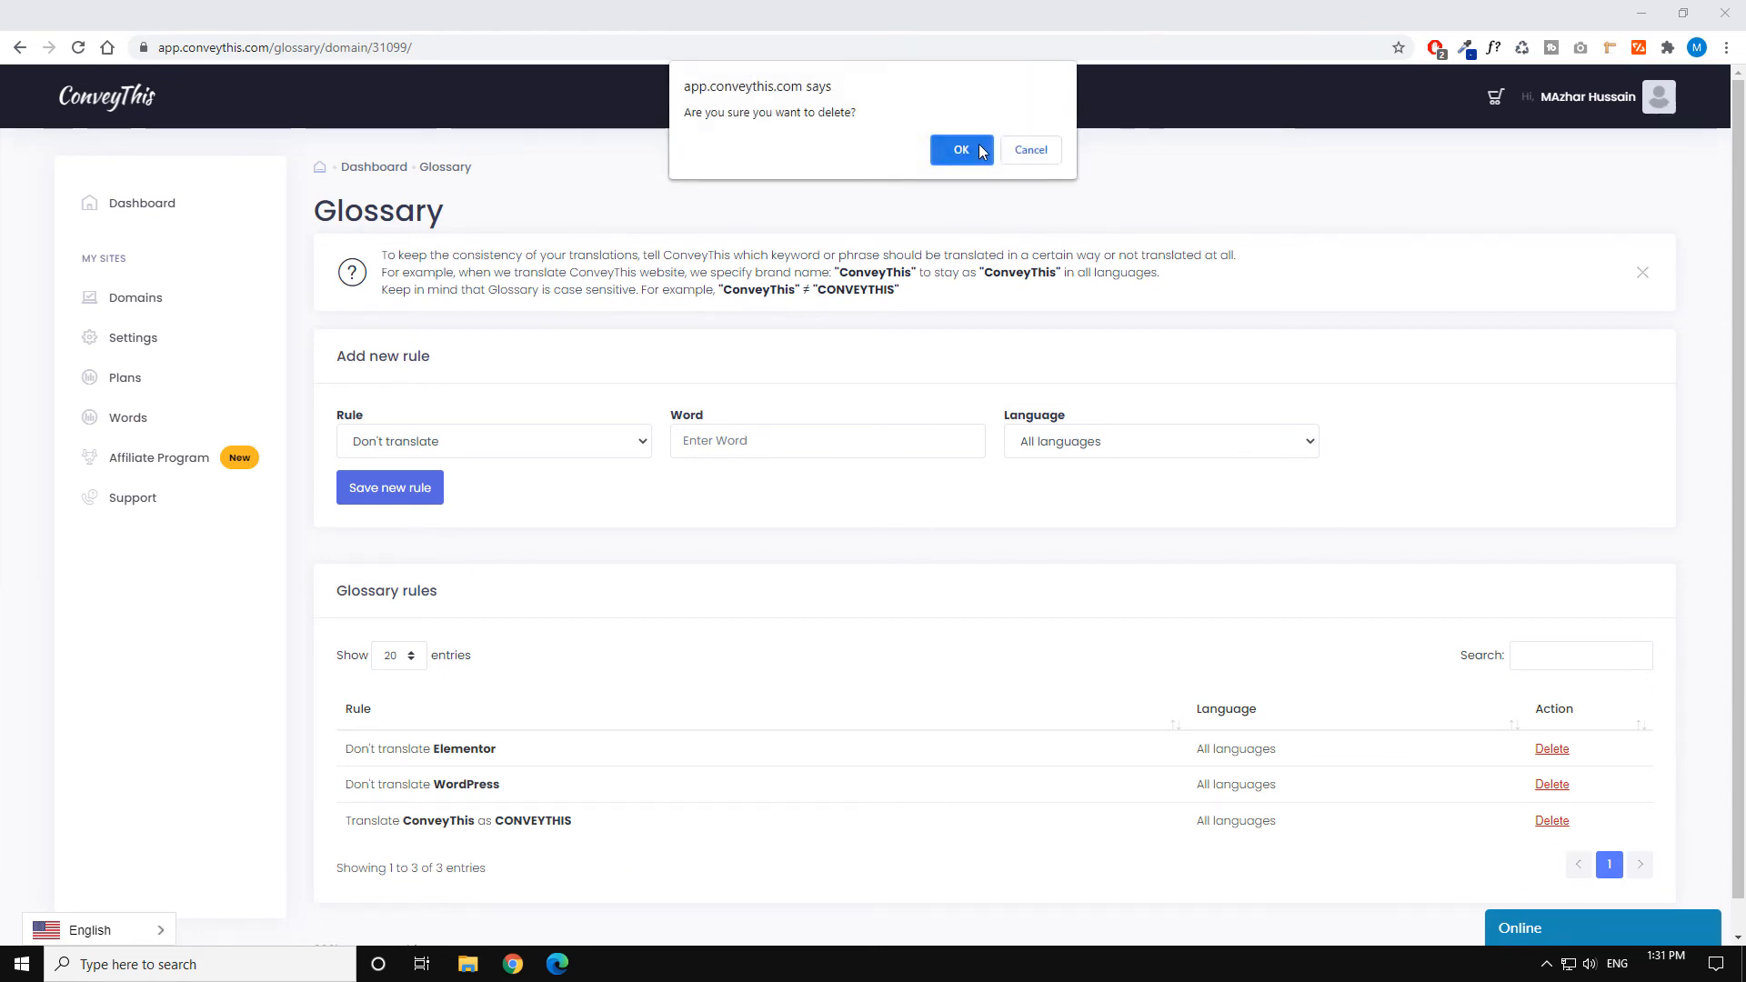
click(962, 150)
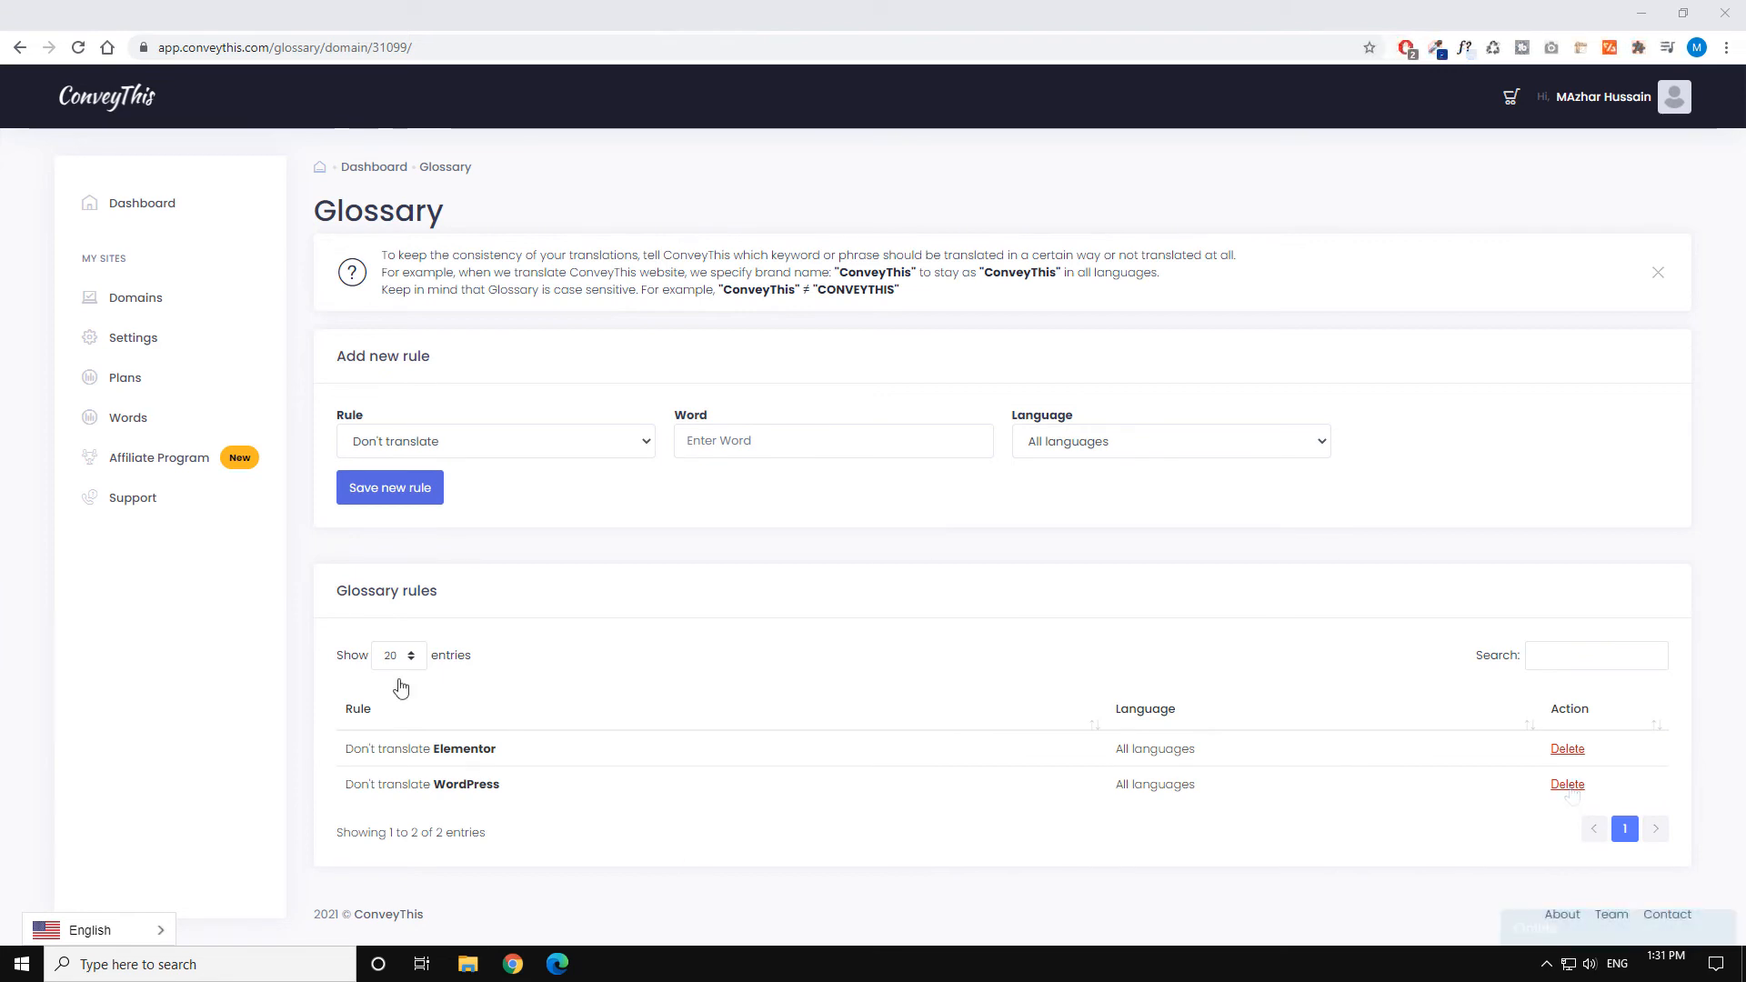
Step: Filter the translated pages of rightsolutions.ca to Arabic and open the home page in the Visual Editor
click(129, 304)
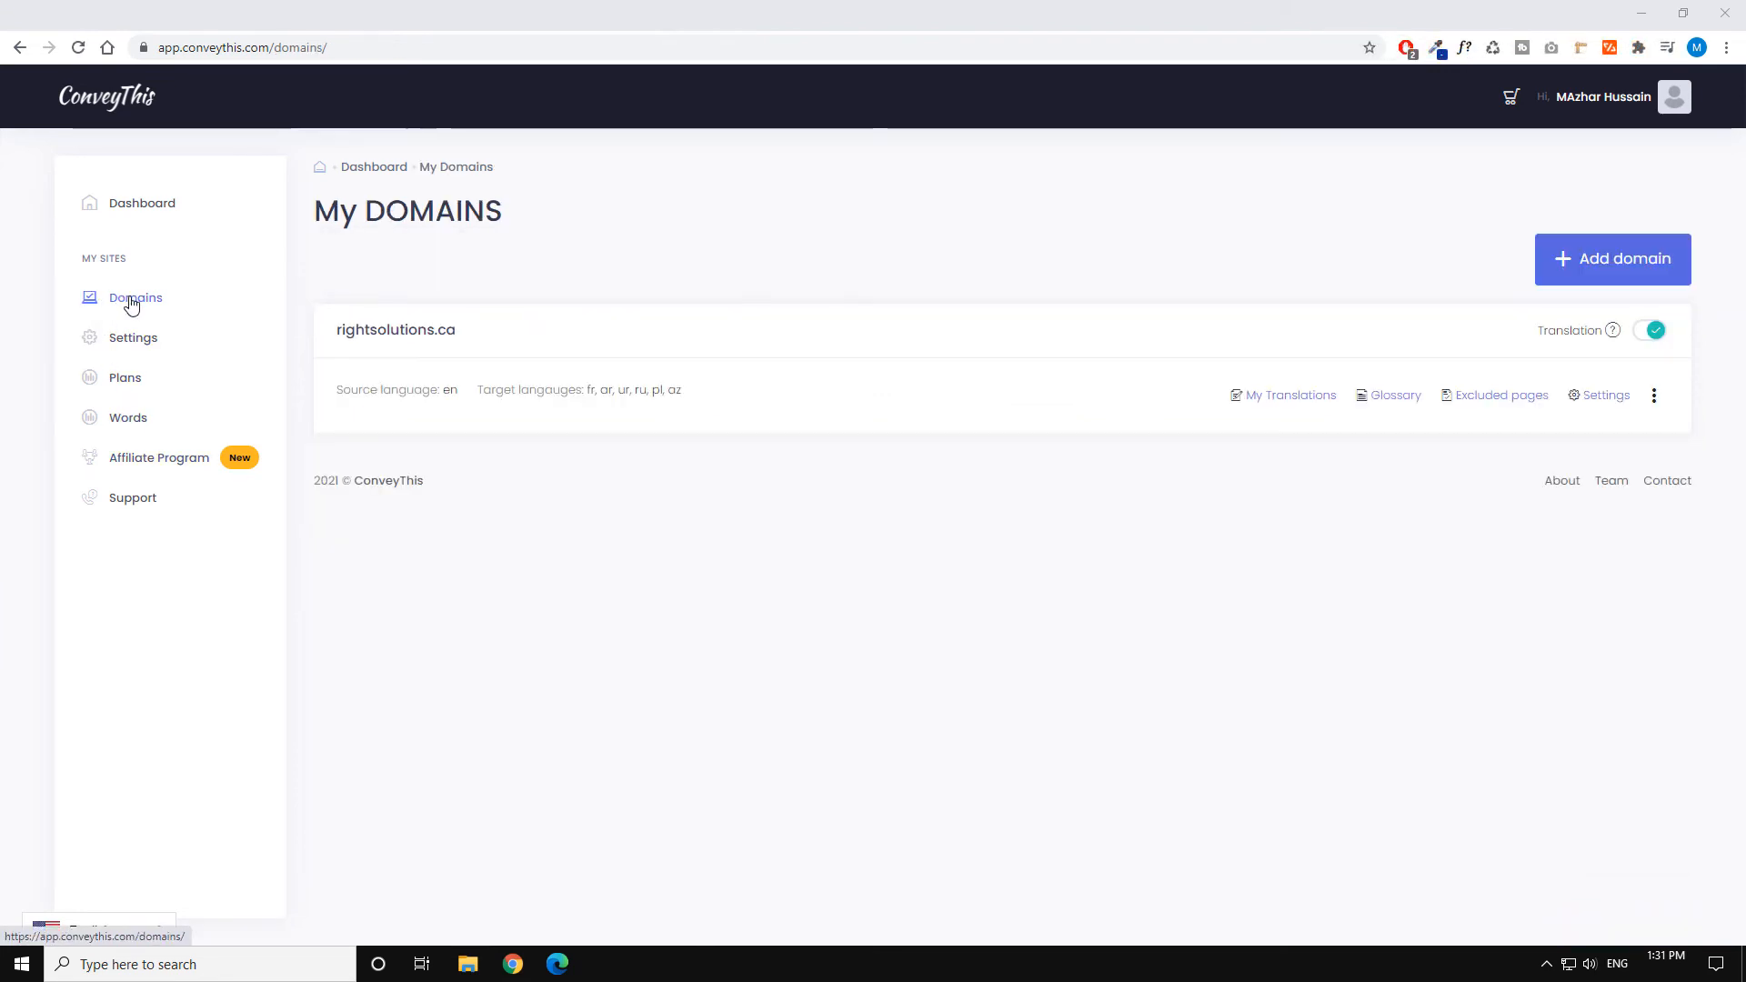
click(1277, 395)
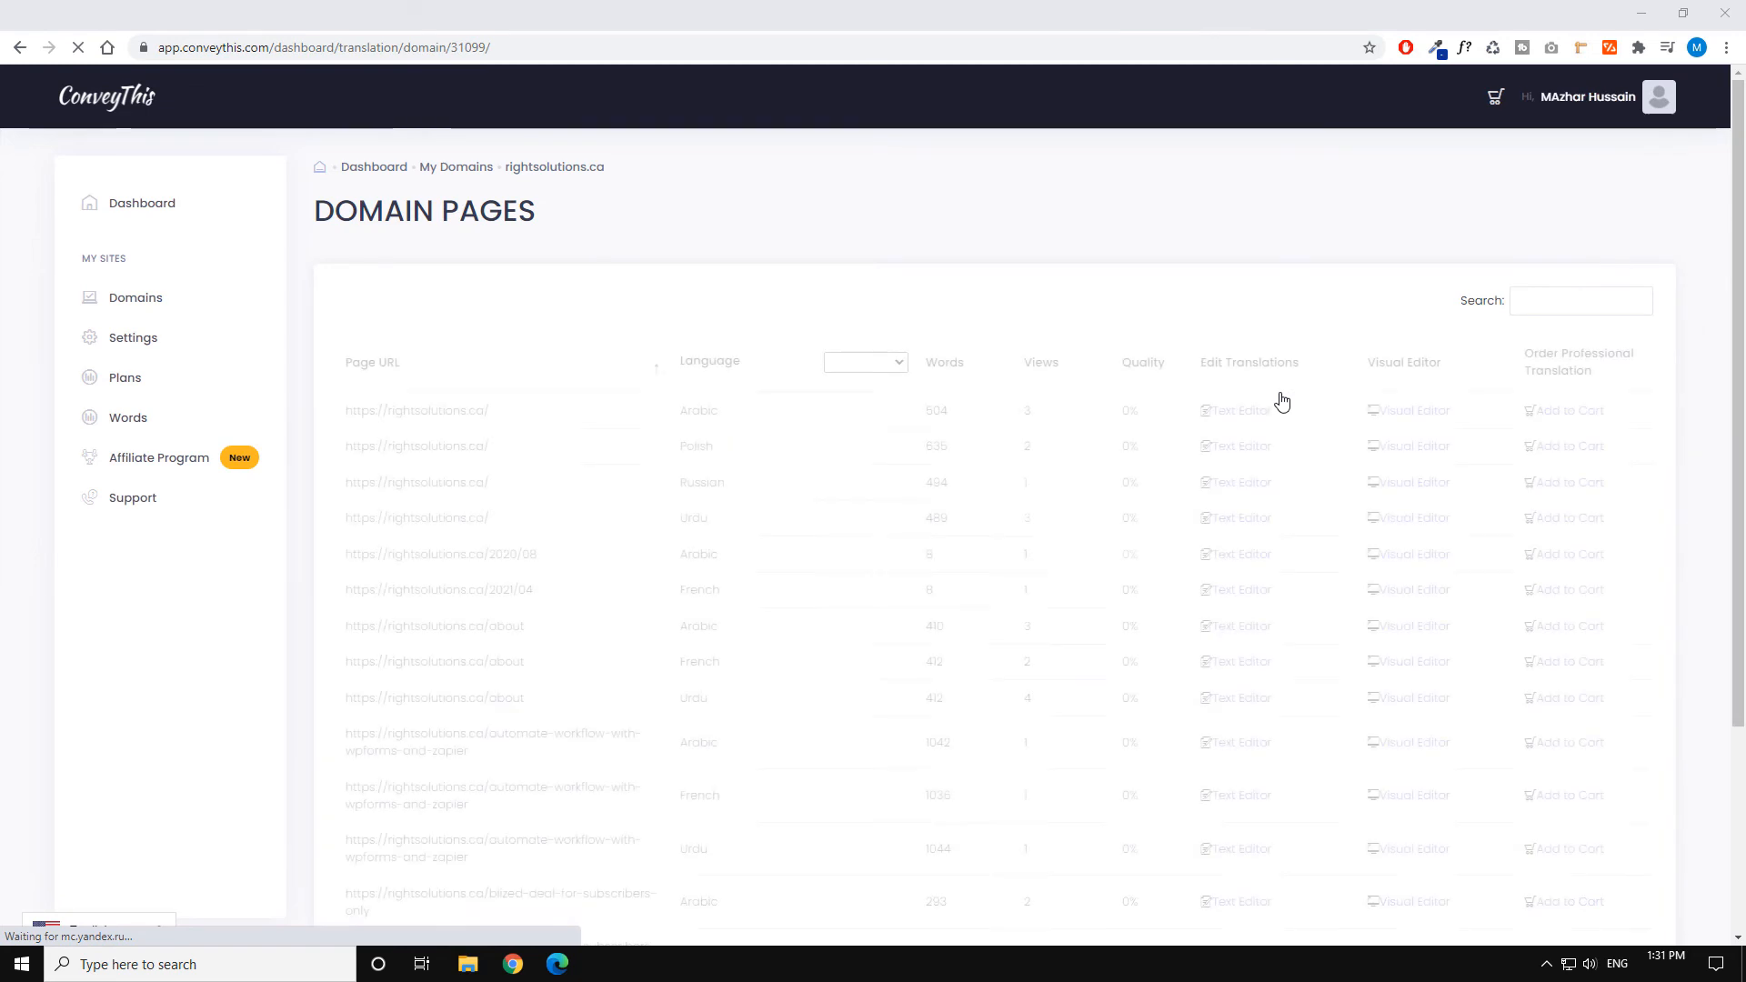
click(874, 362)
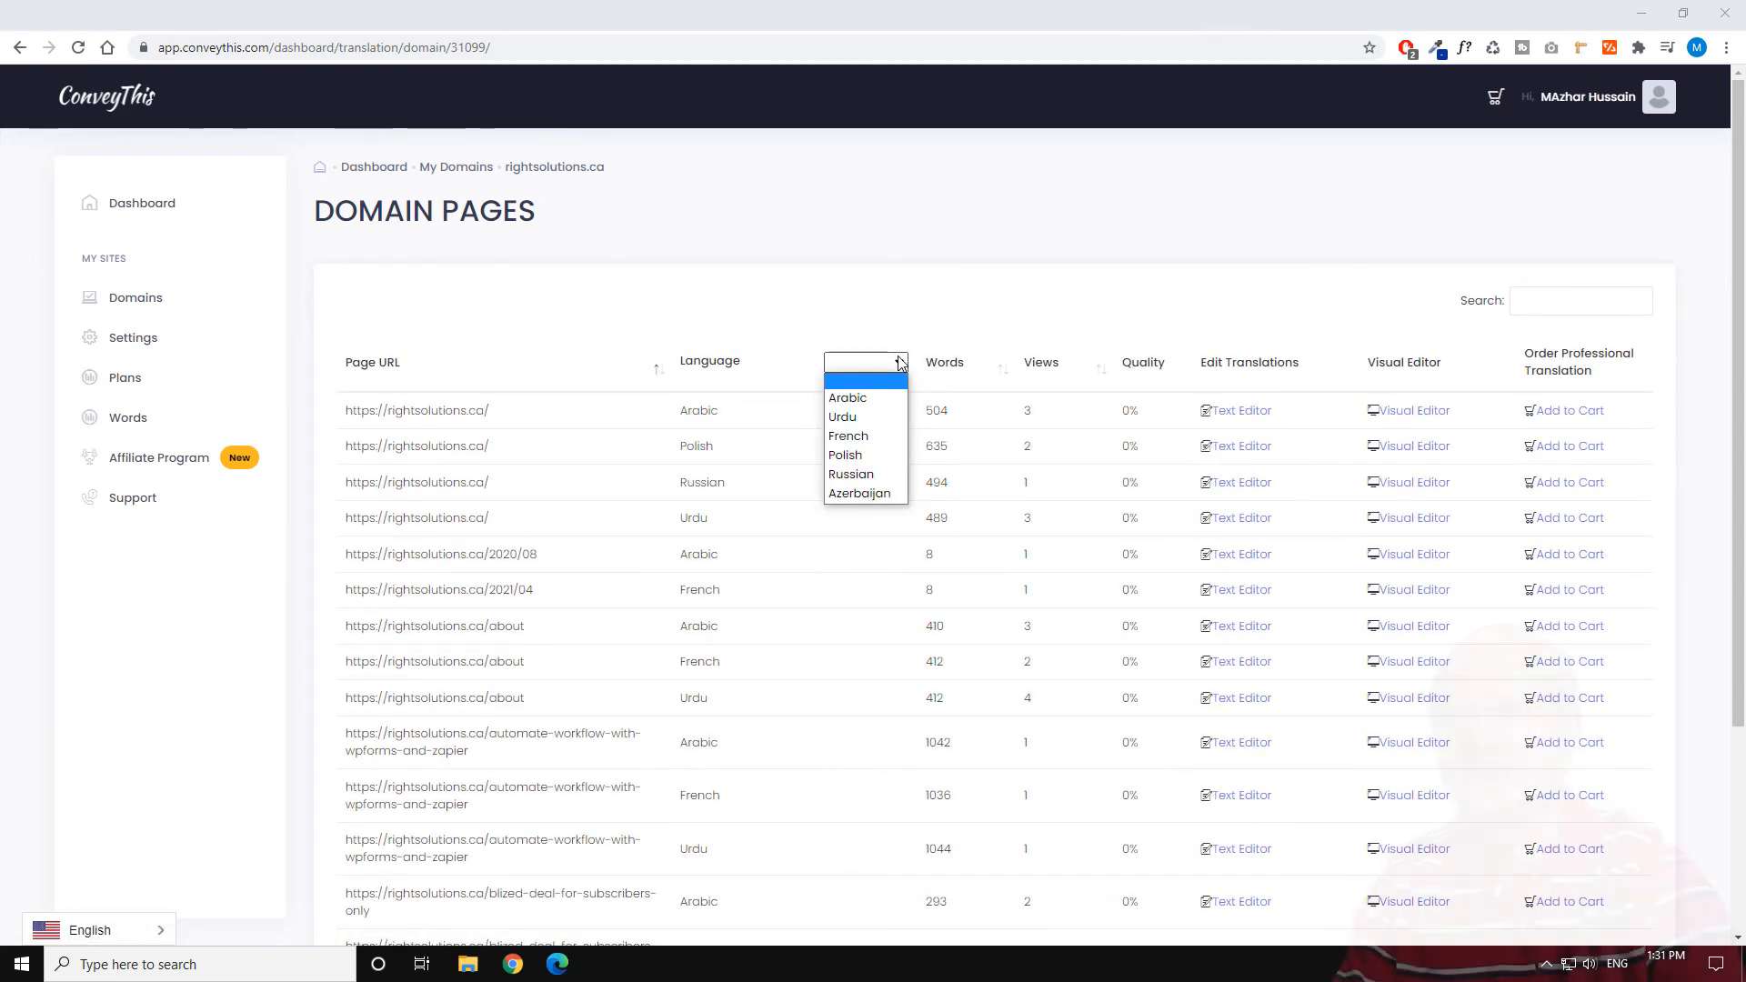
click(848, 400)
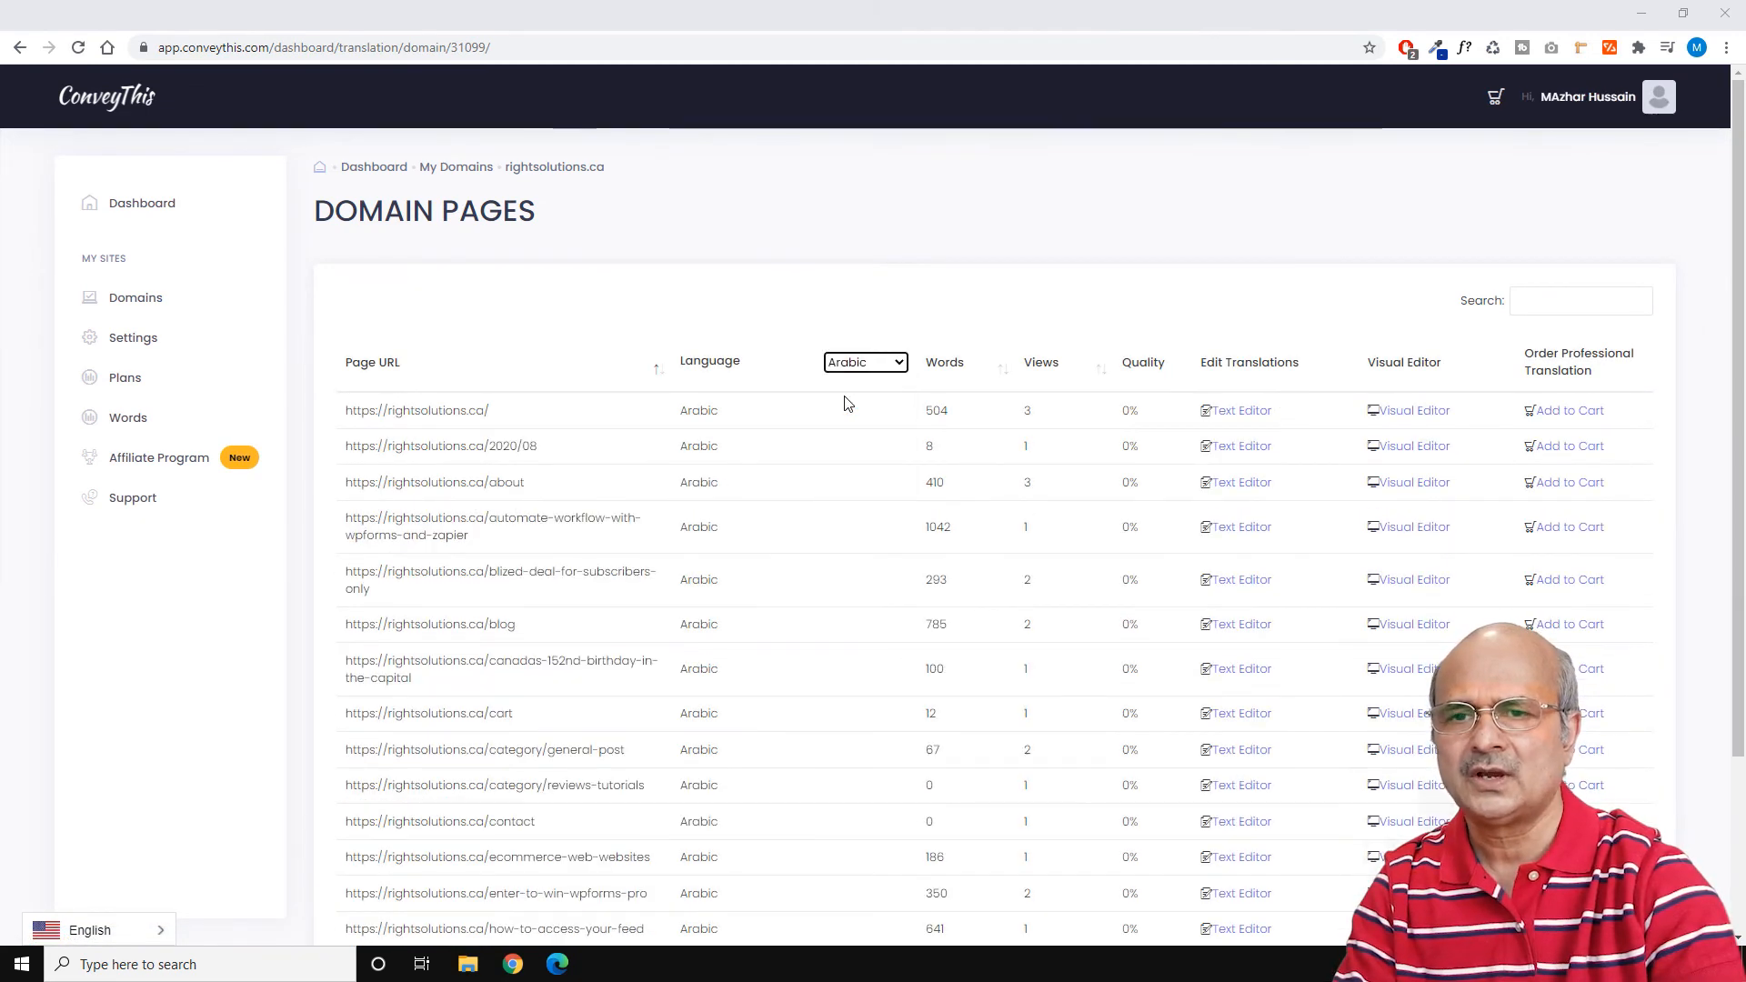
click(1410, 414)
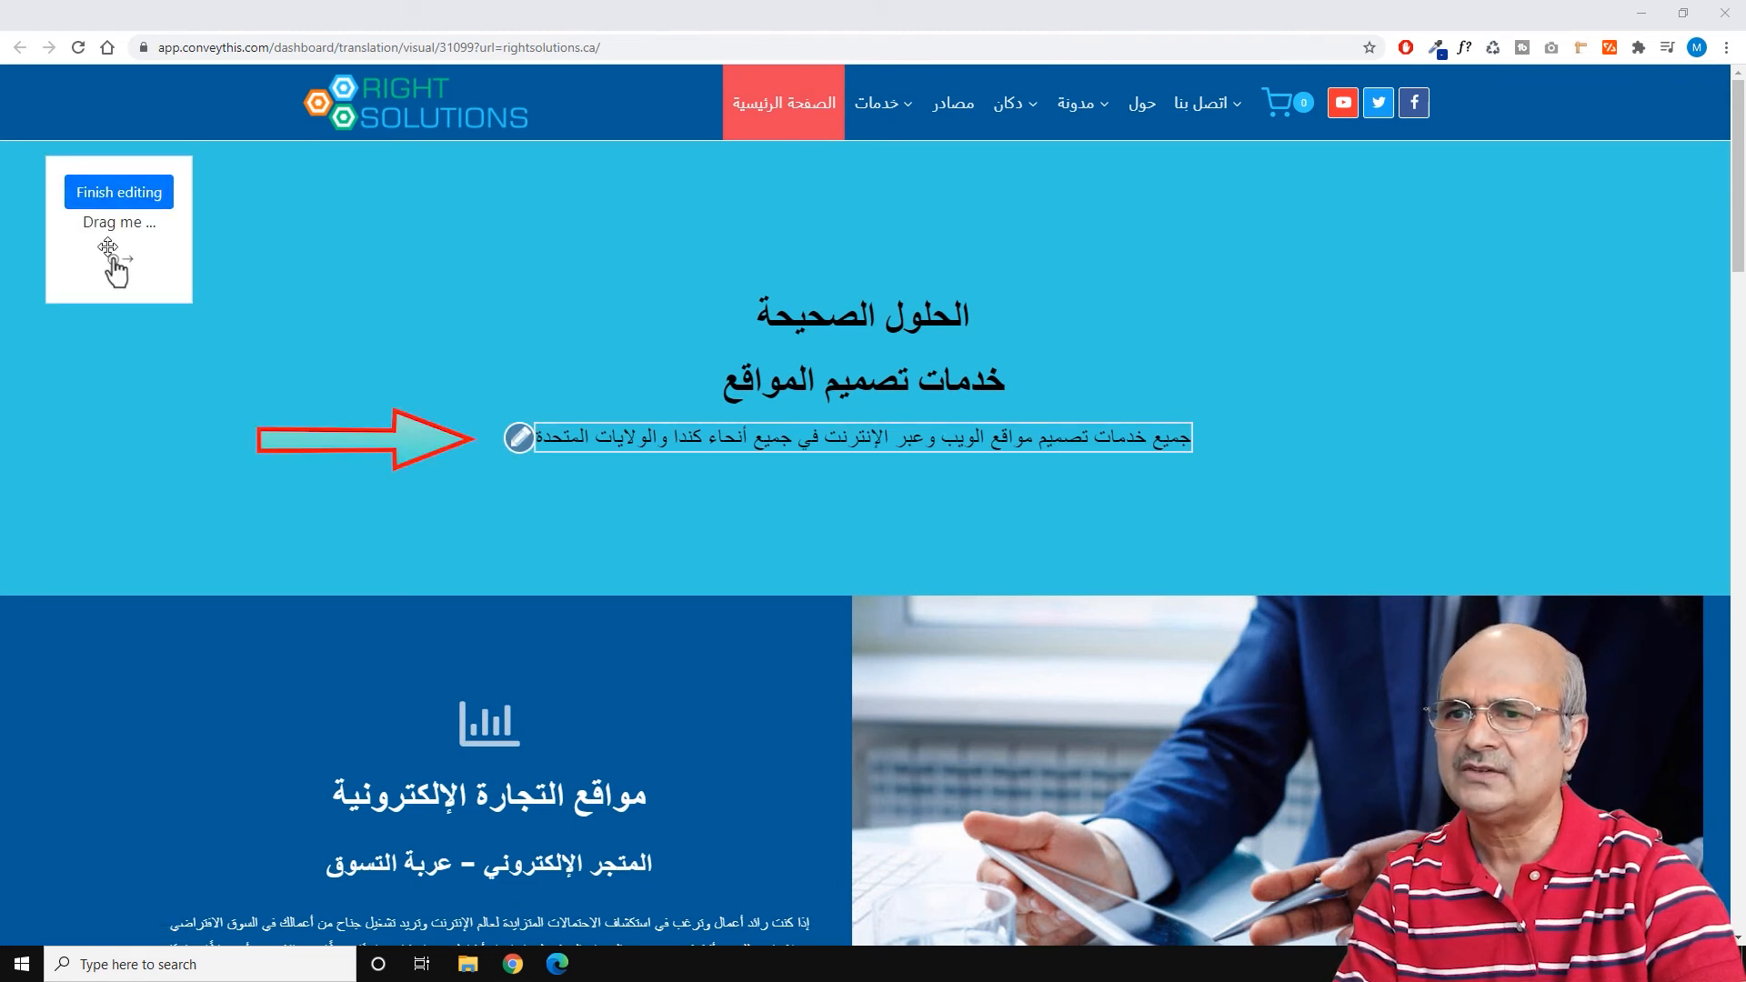
Step: View the Arabic translations of the home page tagline and the "Website Design Services" heading, closing each without changes
click(518, 438)
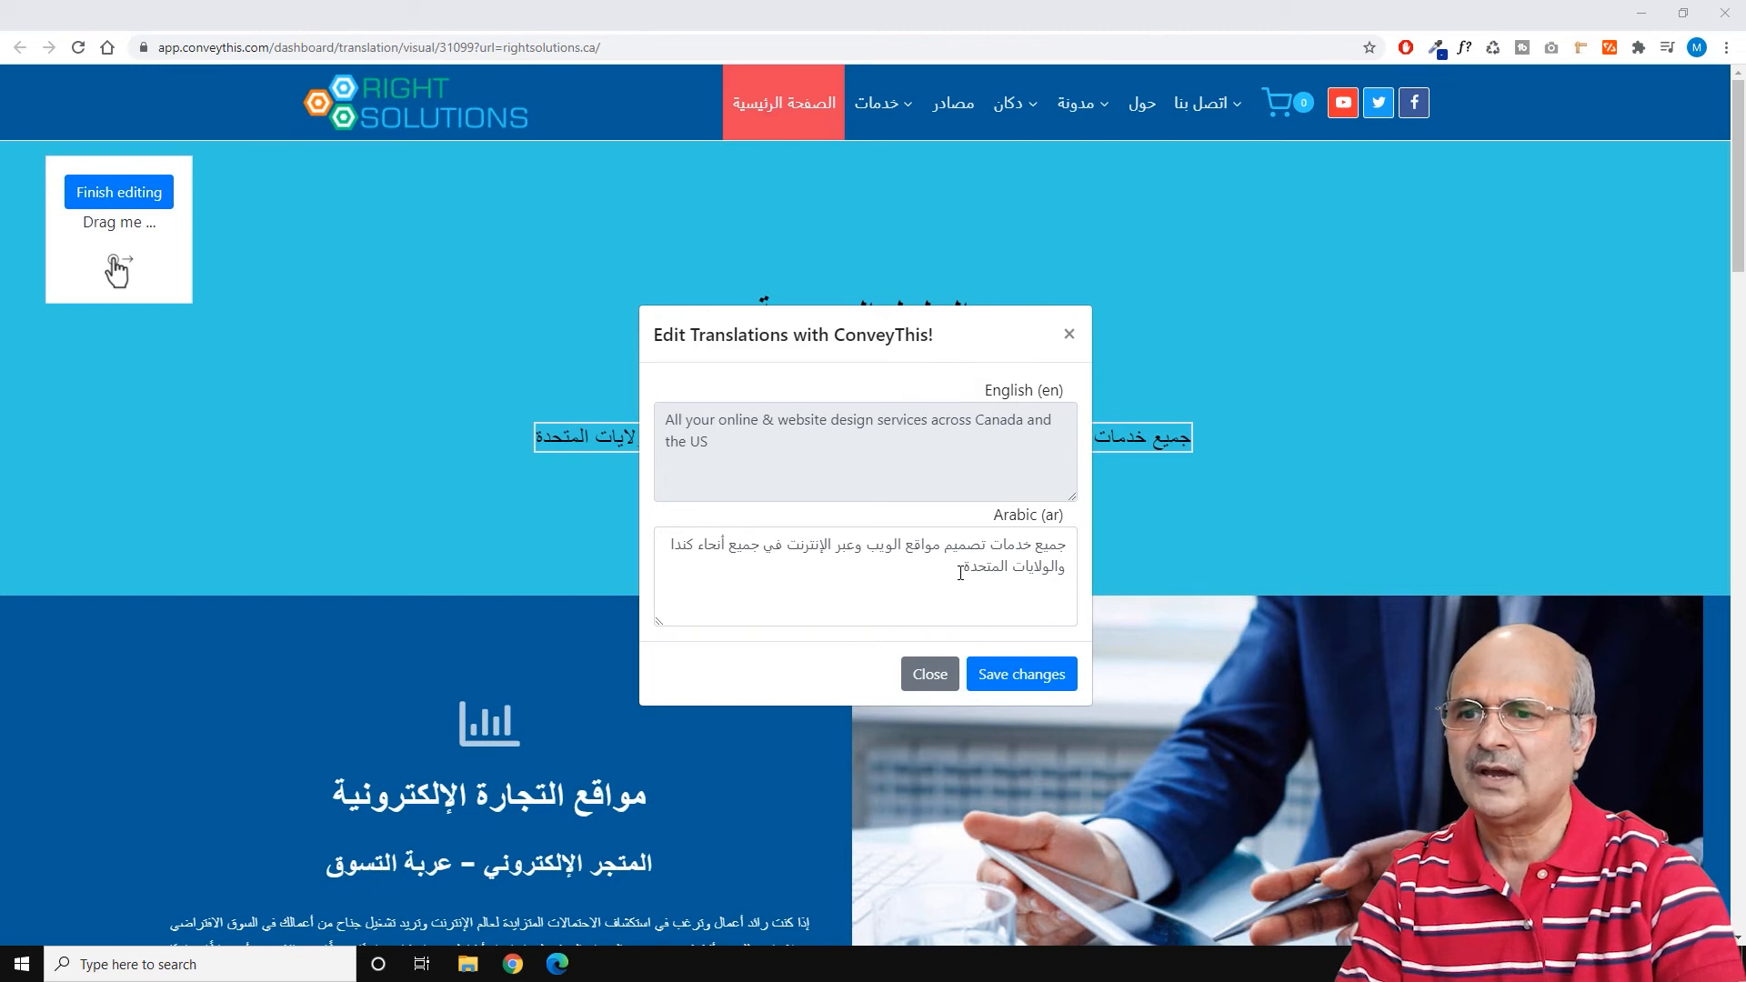
click(1069, 336)
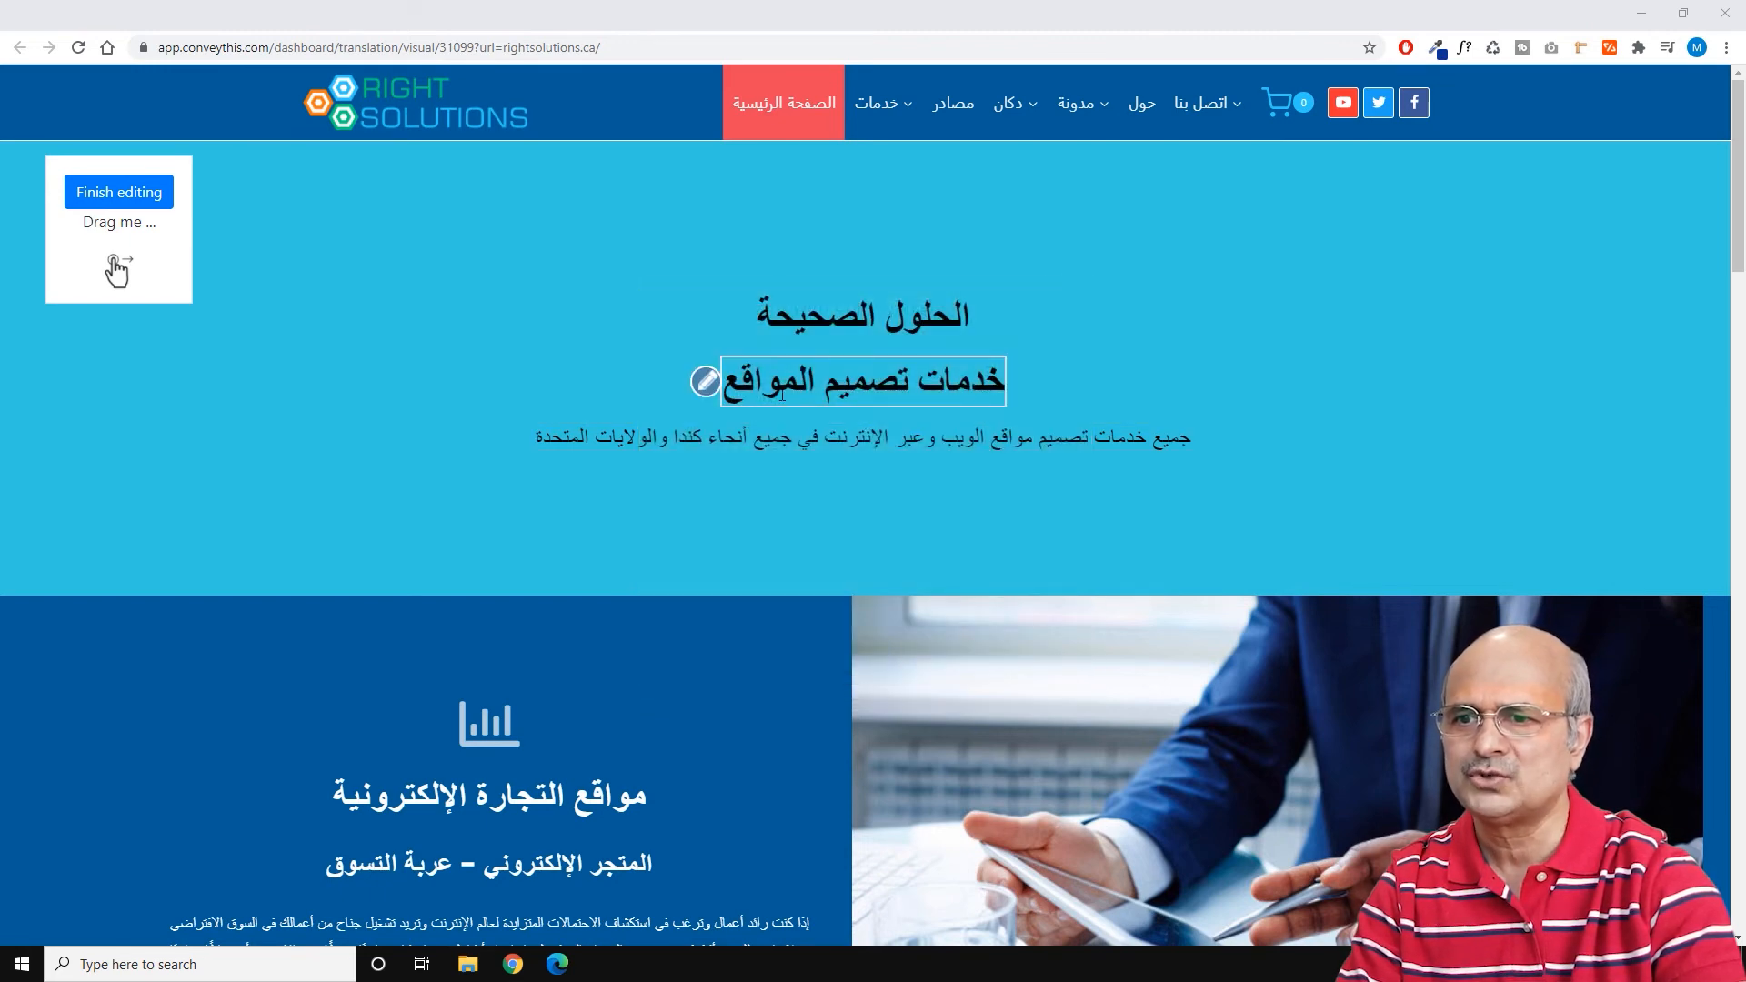
click(698, 388)
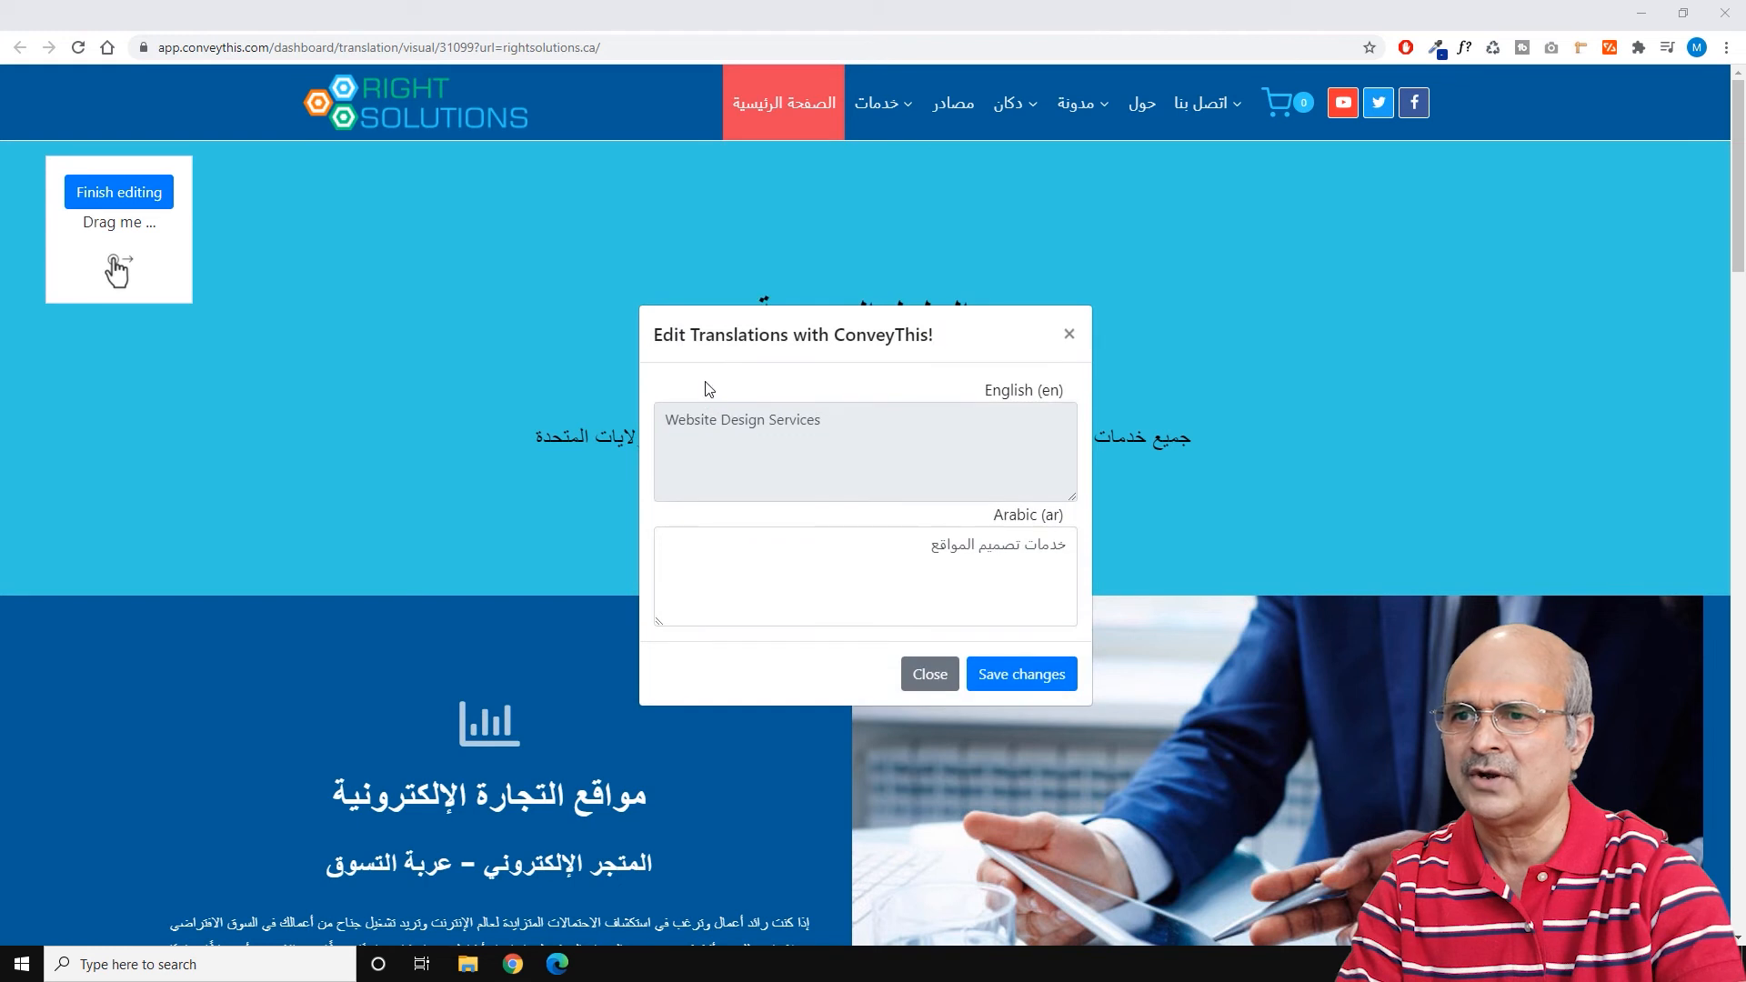
click(930, 674)
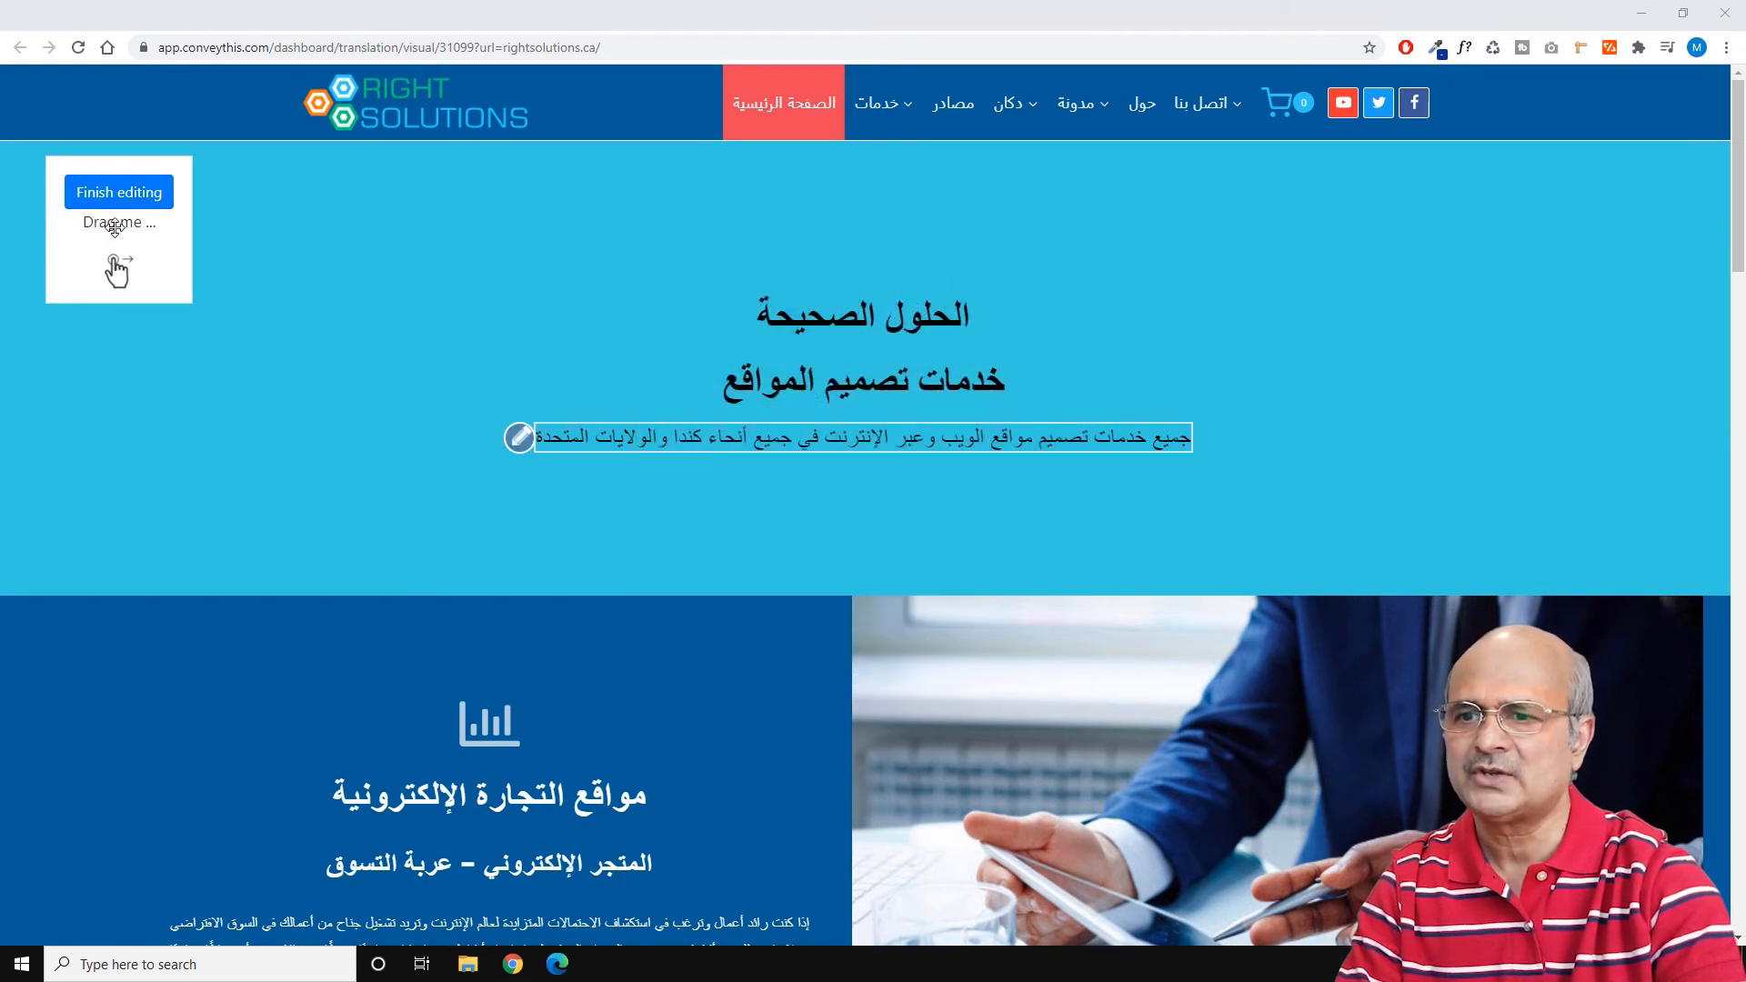
Step: Reposition the floating editing box, view the Arabic translation of the "E-commerce Websites" heading, and finish visual editing
drag(124, 249, 252, 437)
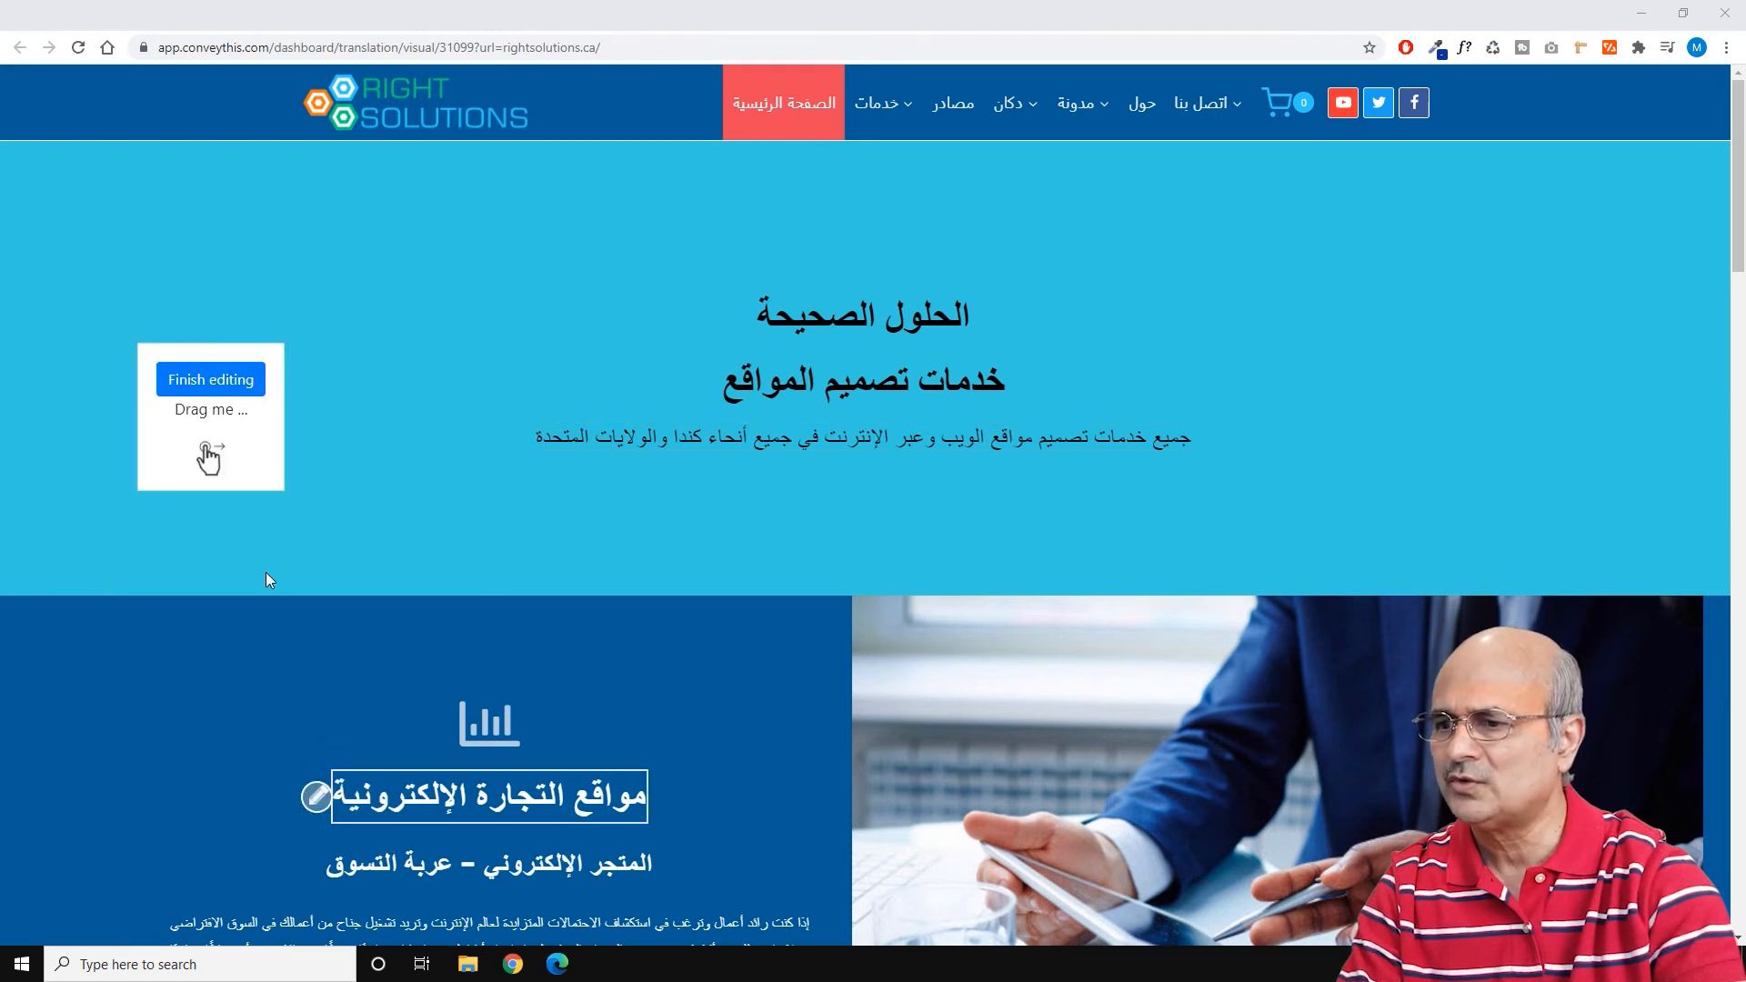
click(317, 797)
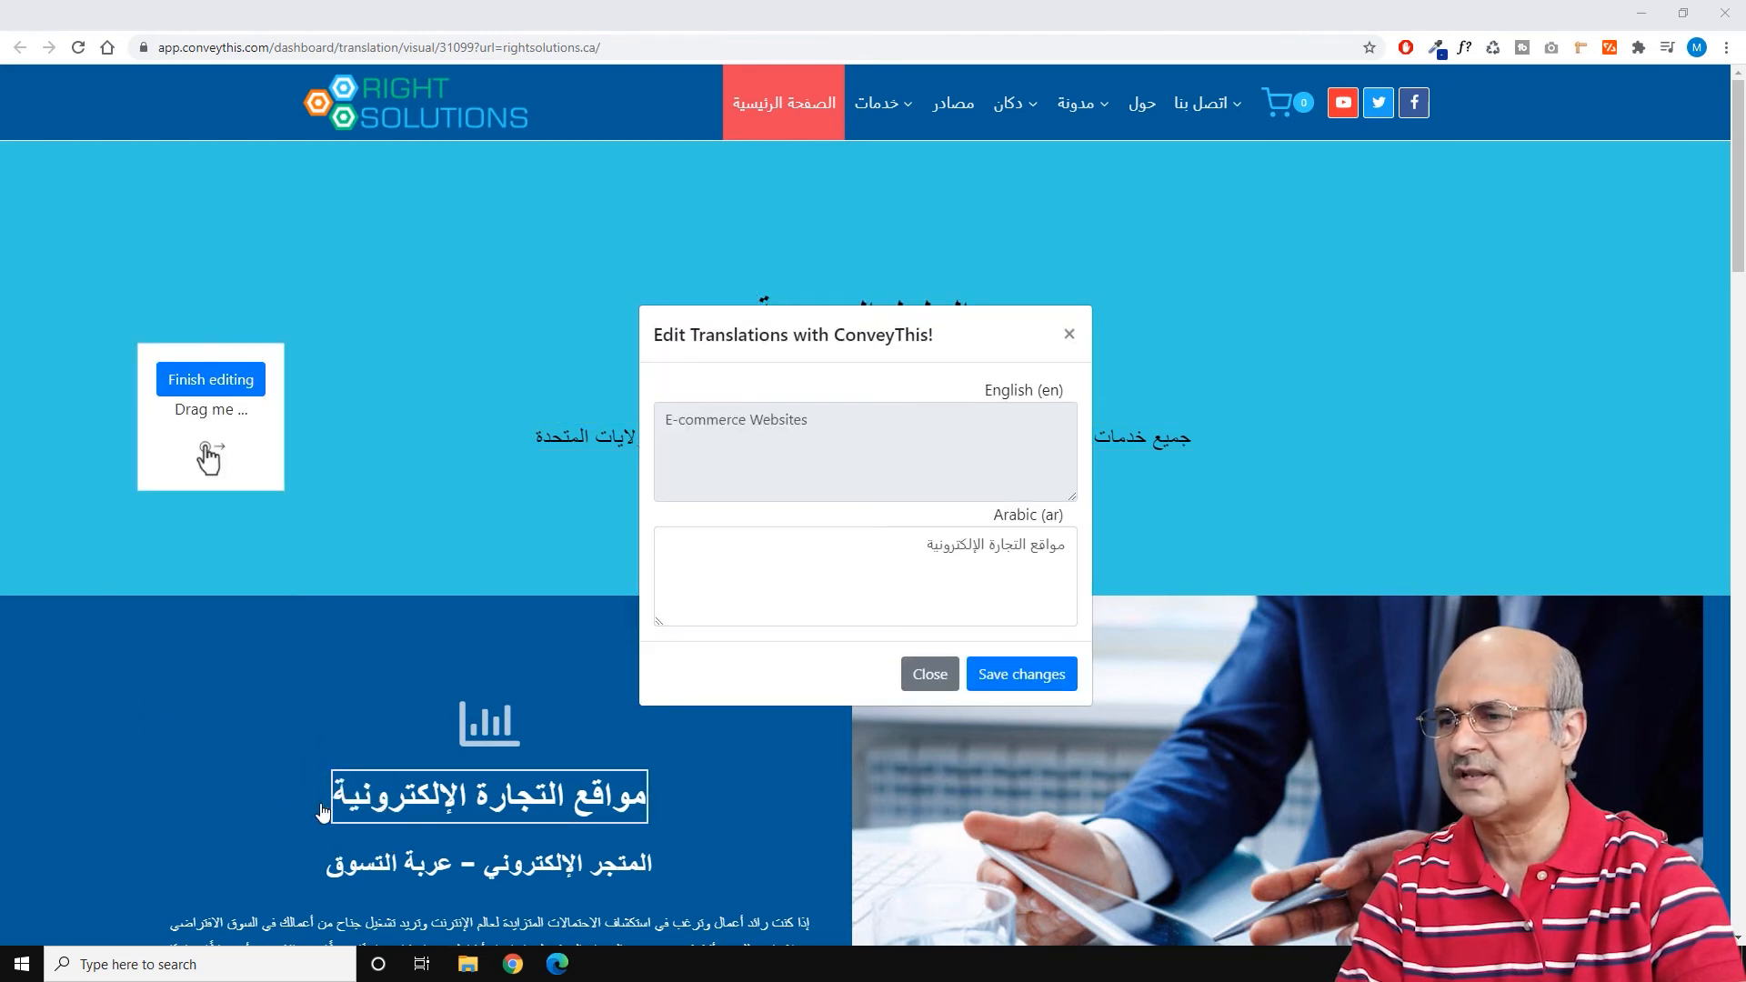
click(926, 673)
click(213, 382)
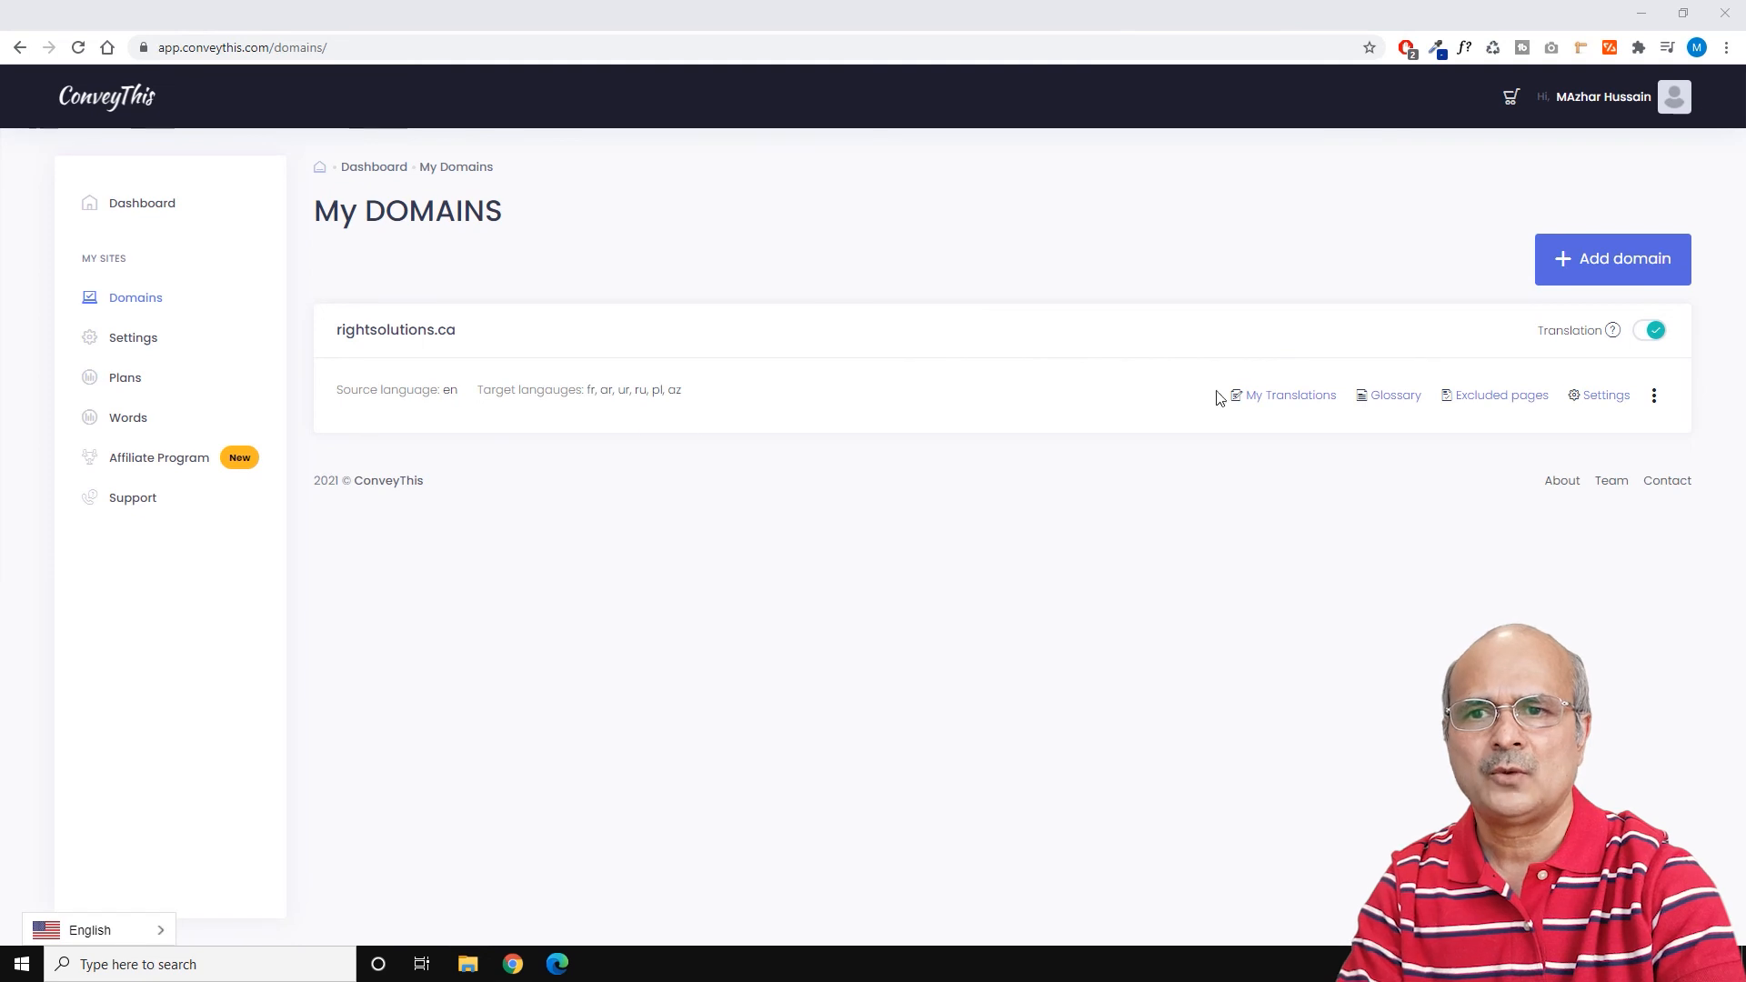
Step: Add the Arabic home page of rightsolutions.ca to the professional translation cart and open the cart
click(1273, 401)
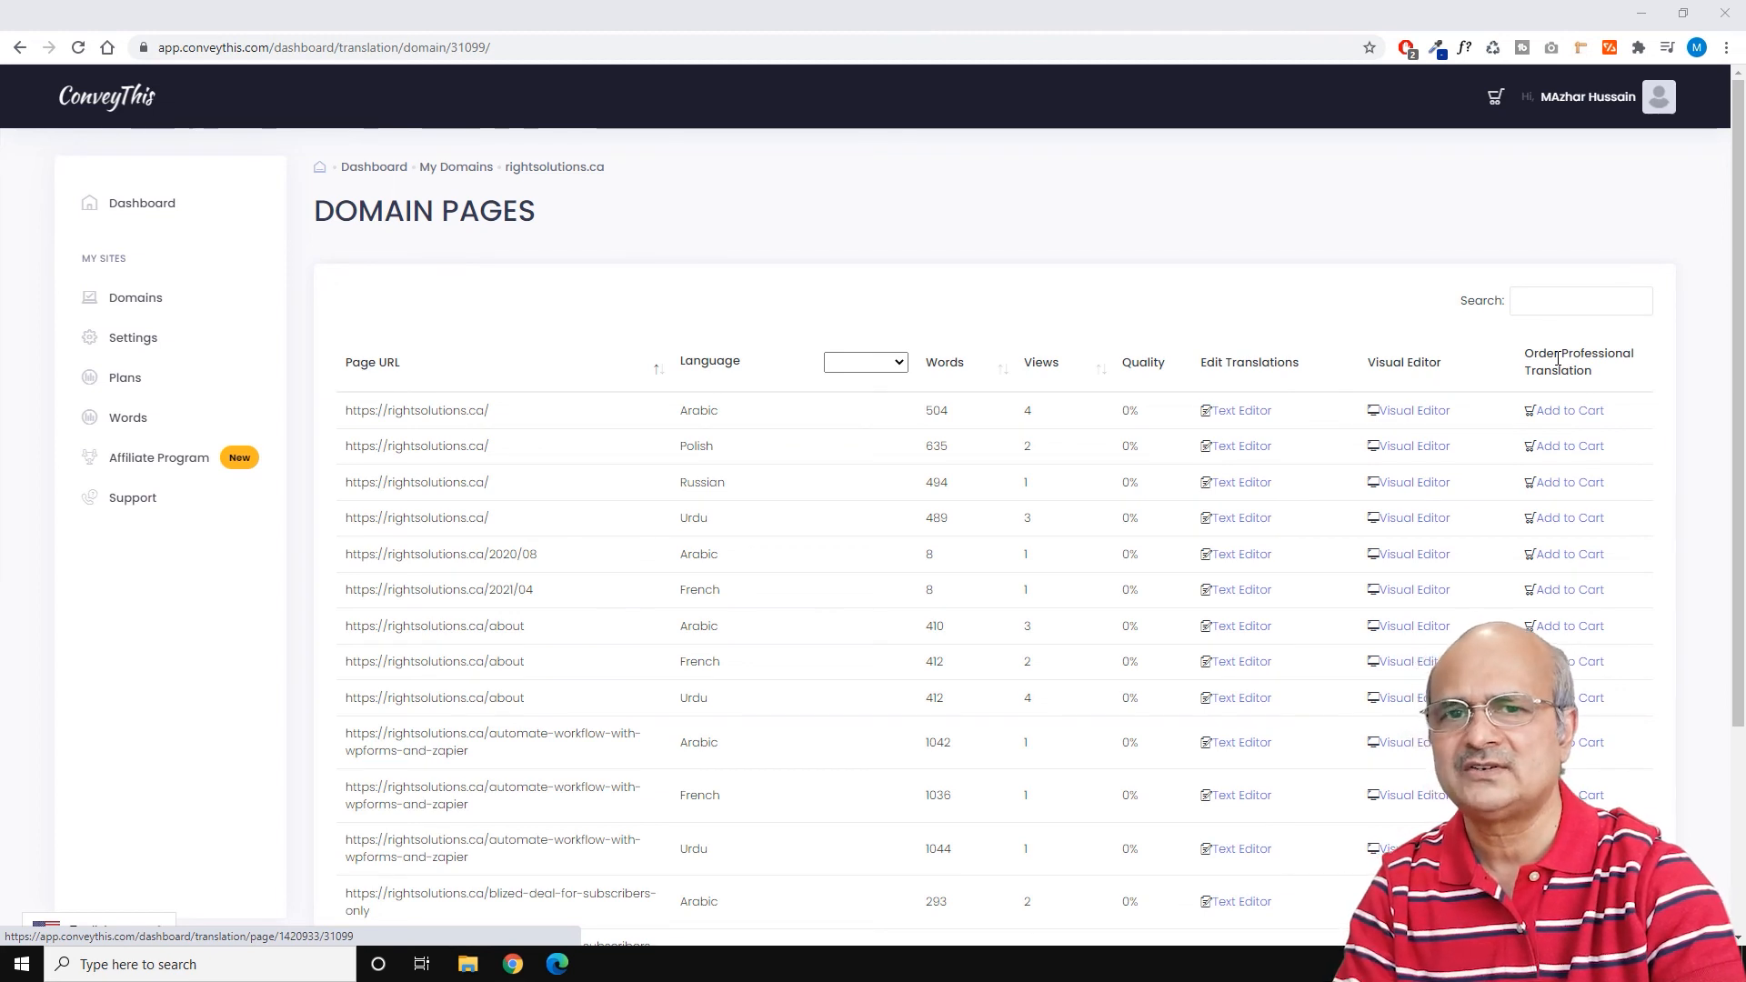
click(1571, 412)
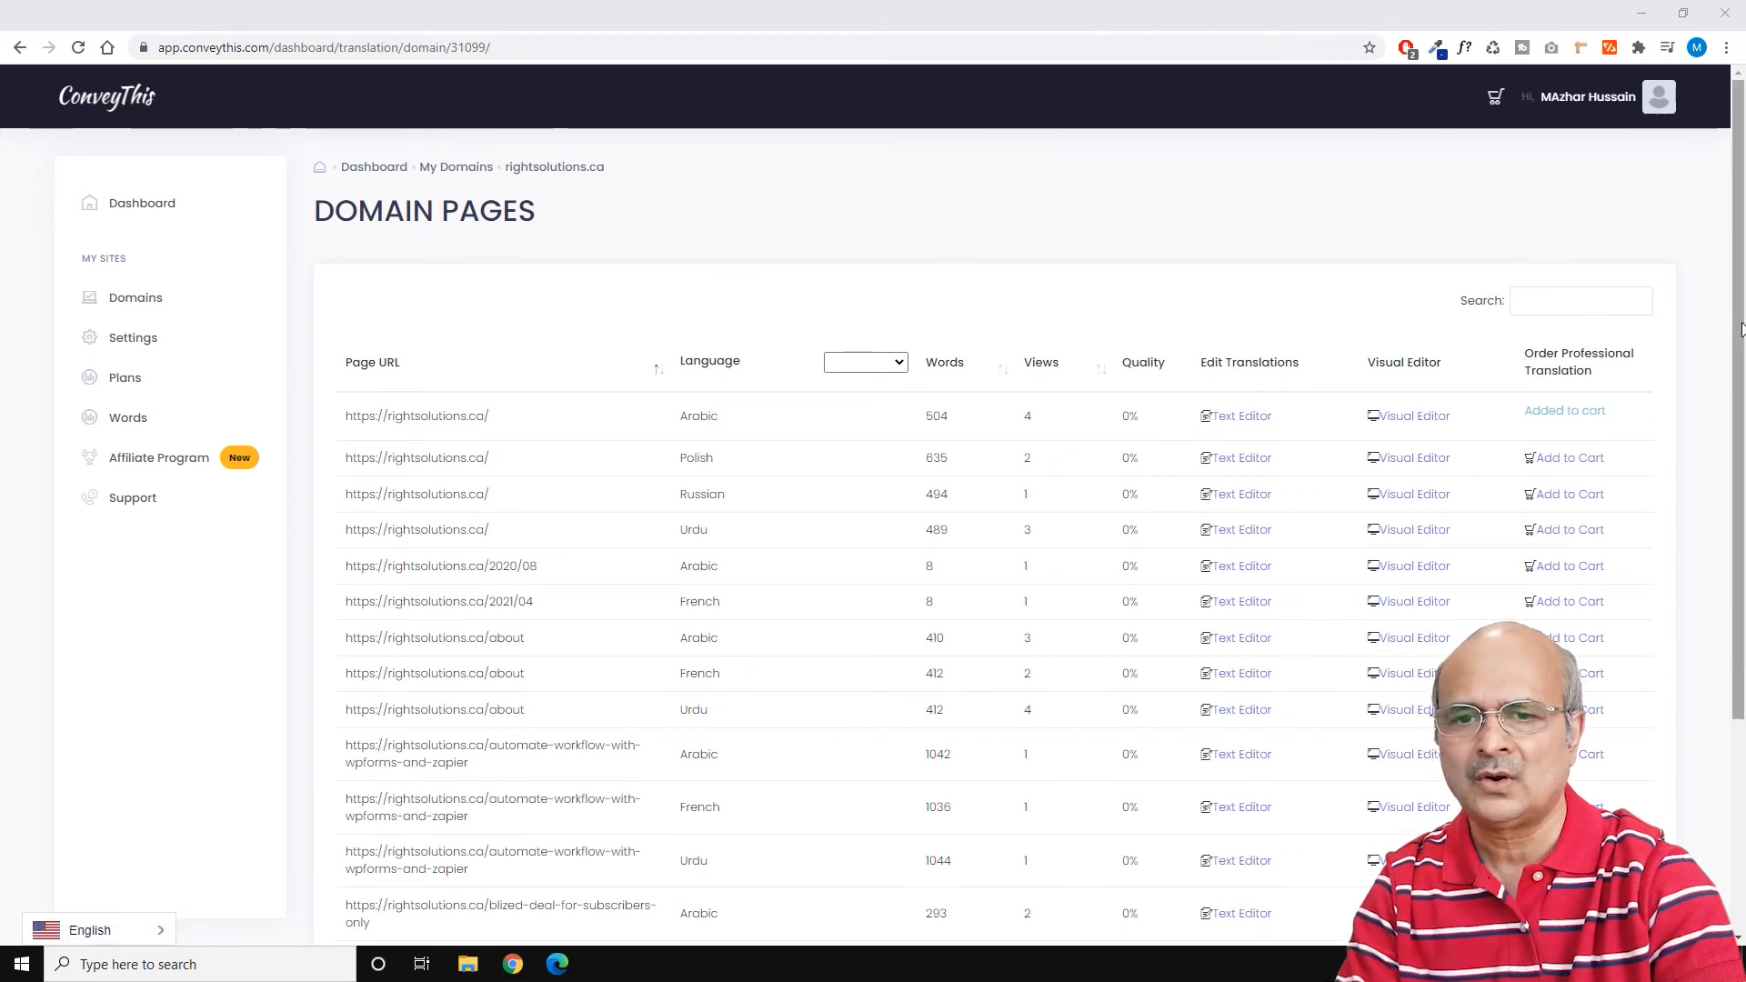
scroll(1486, 412, down, 3)
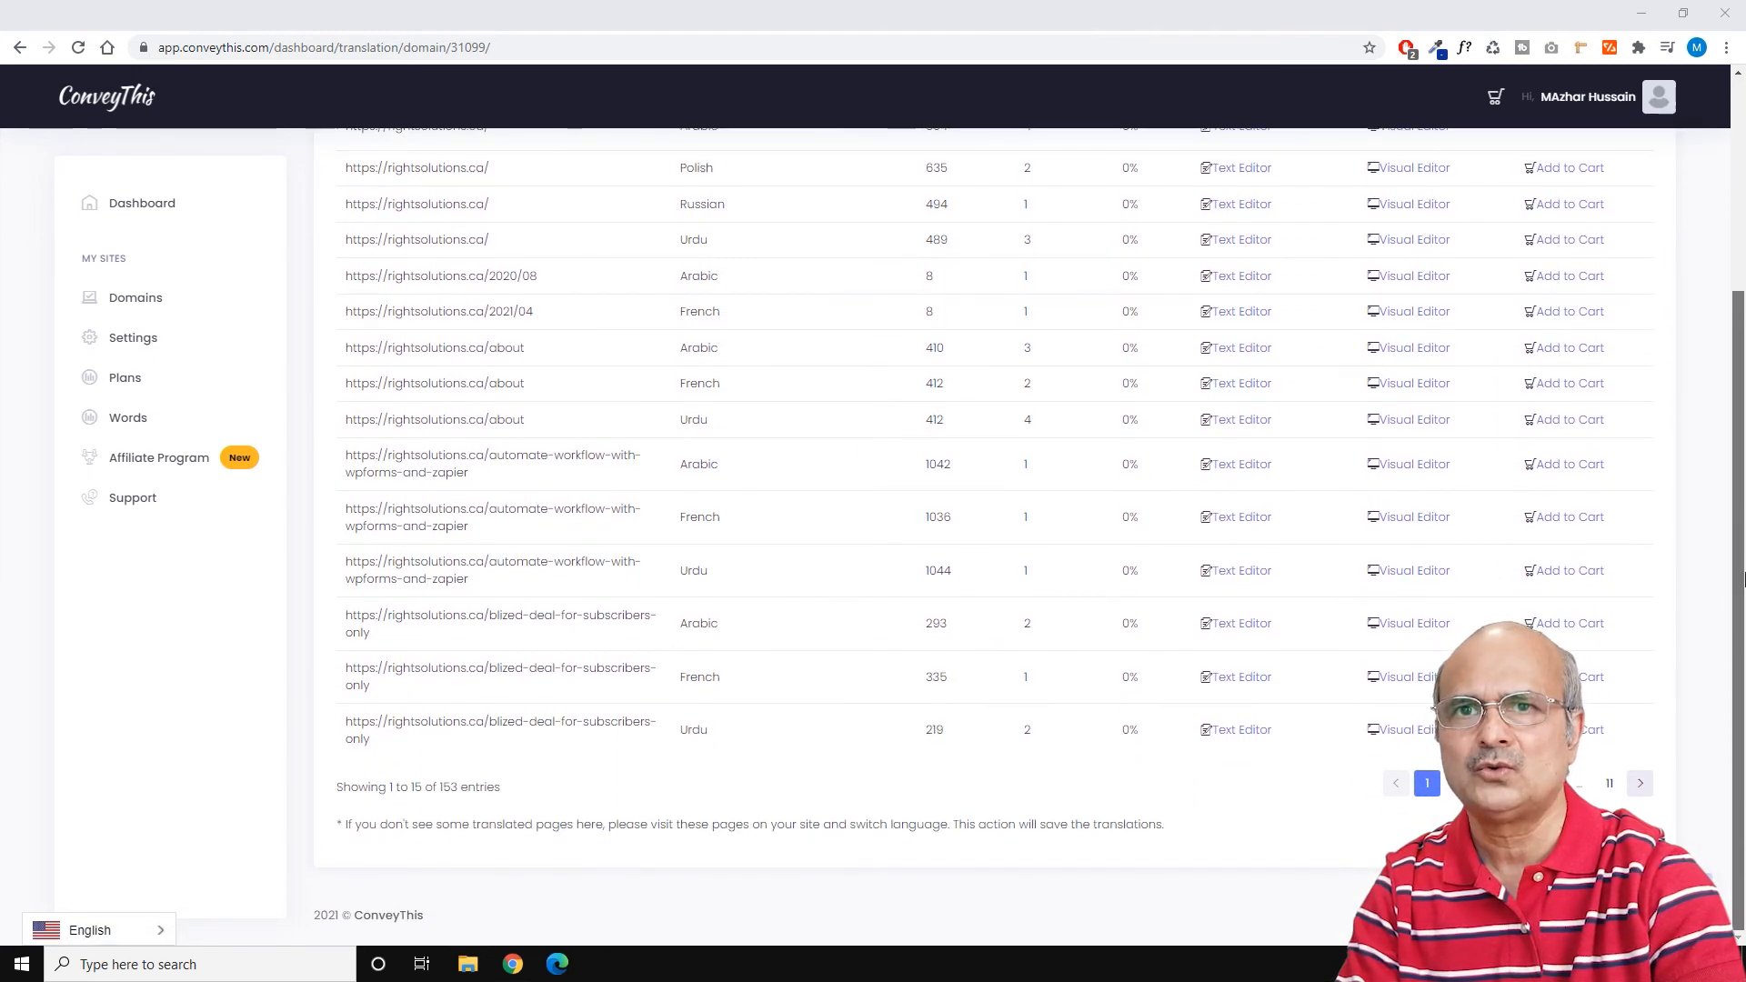
drag(1744, 557, 1696, 253)
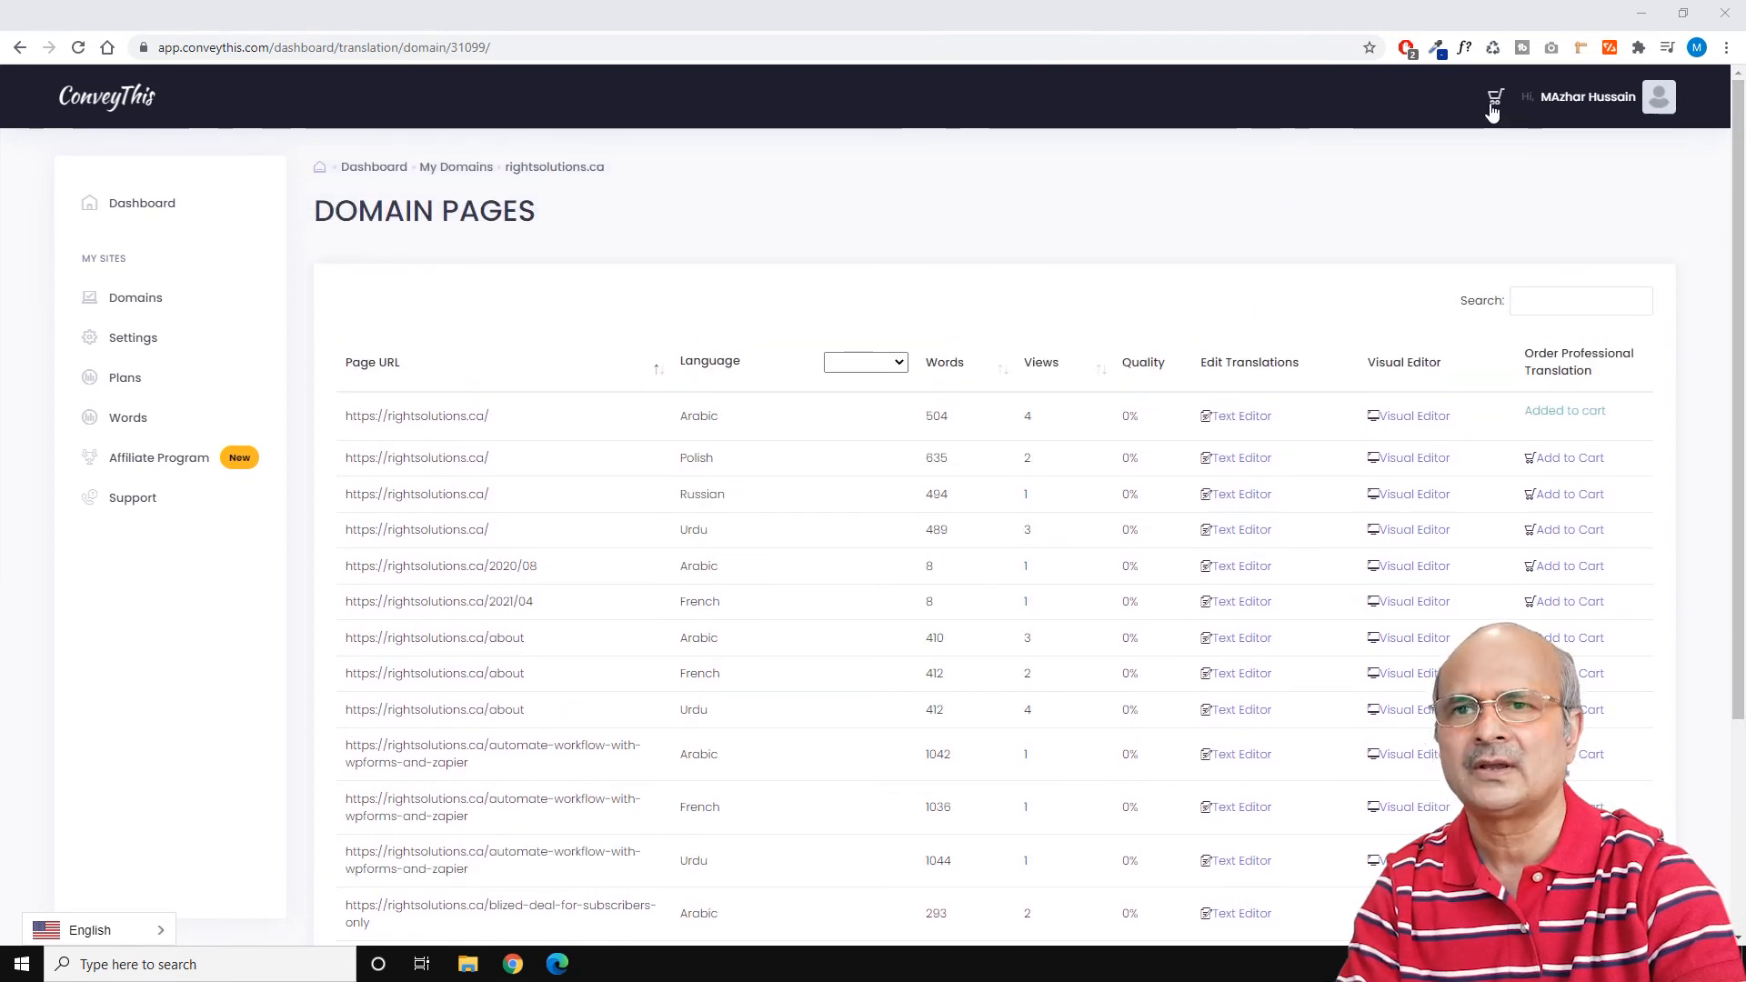
click(1495, 100)
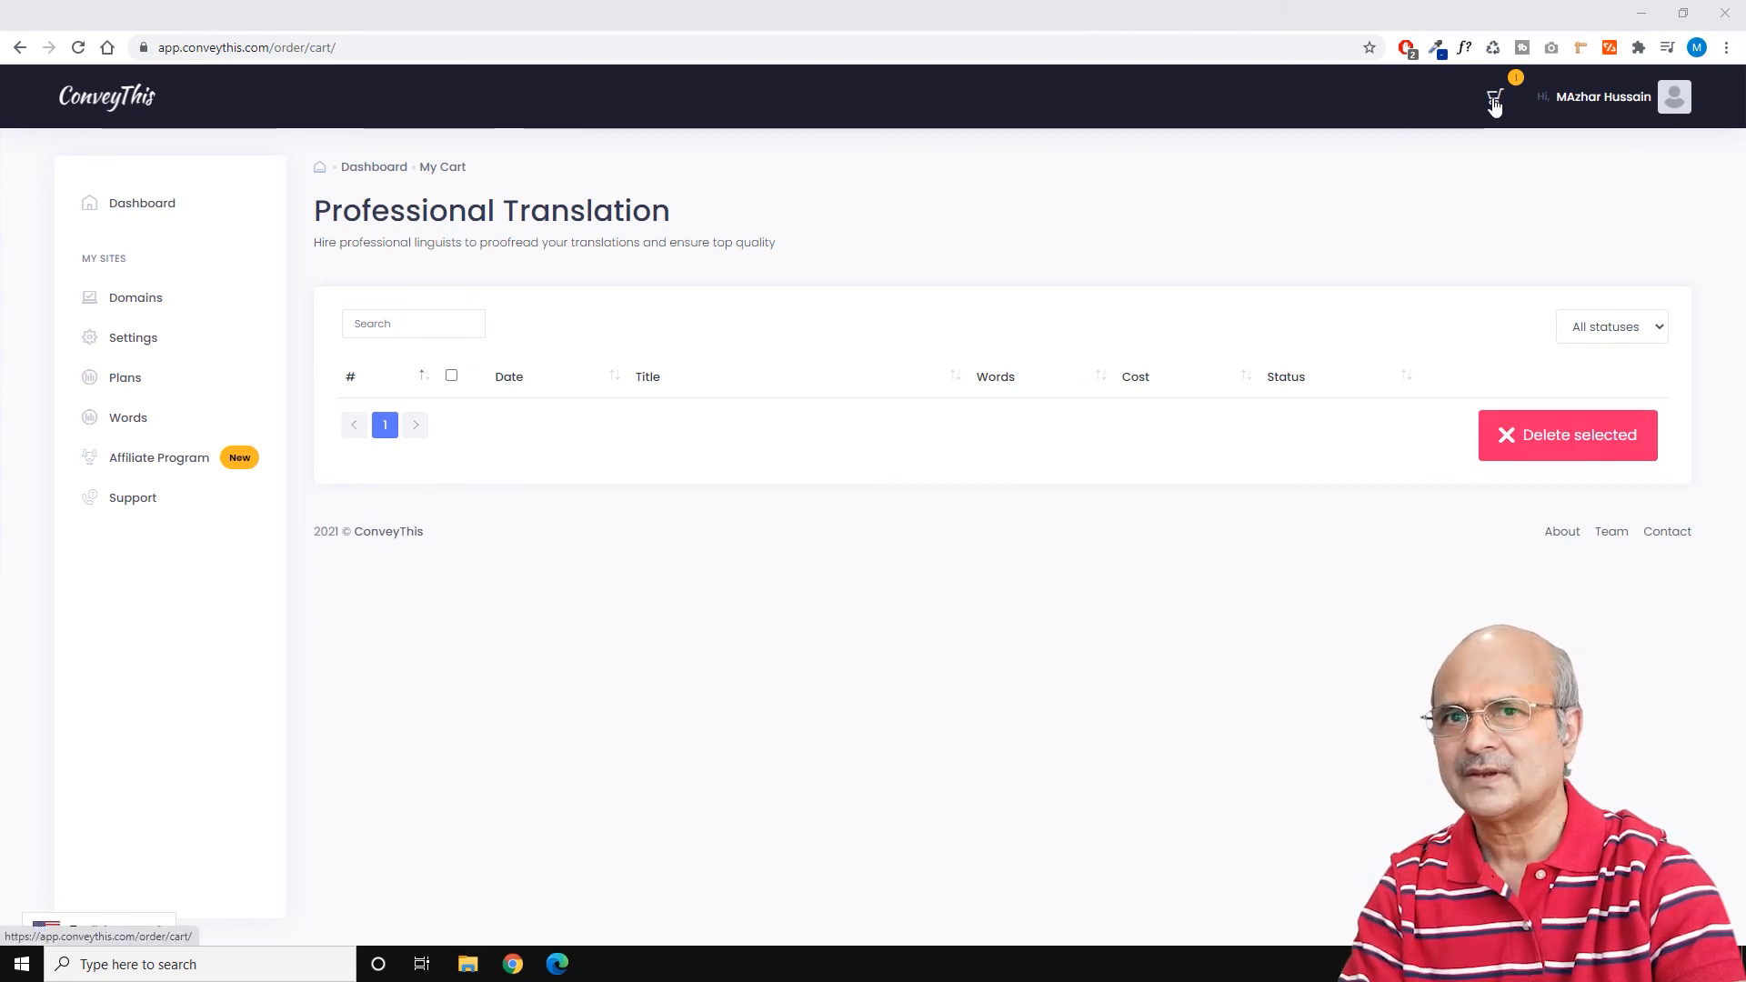
click(1494, 102)
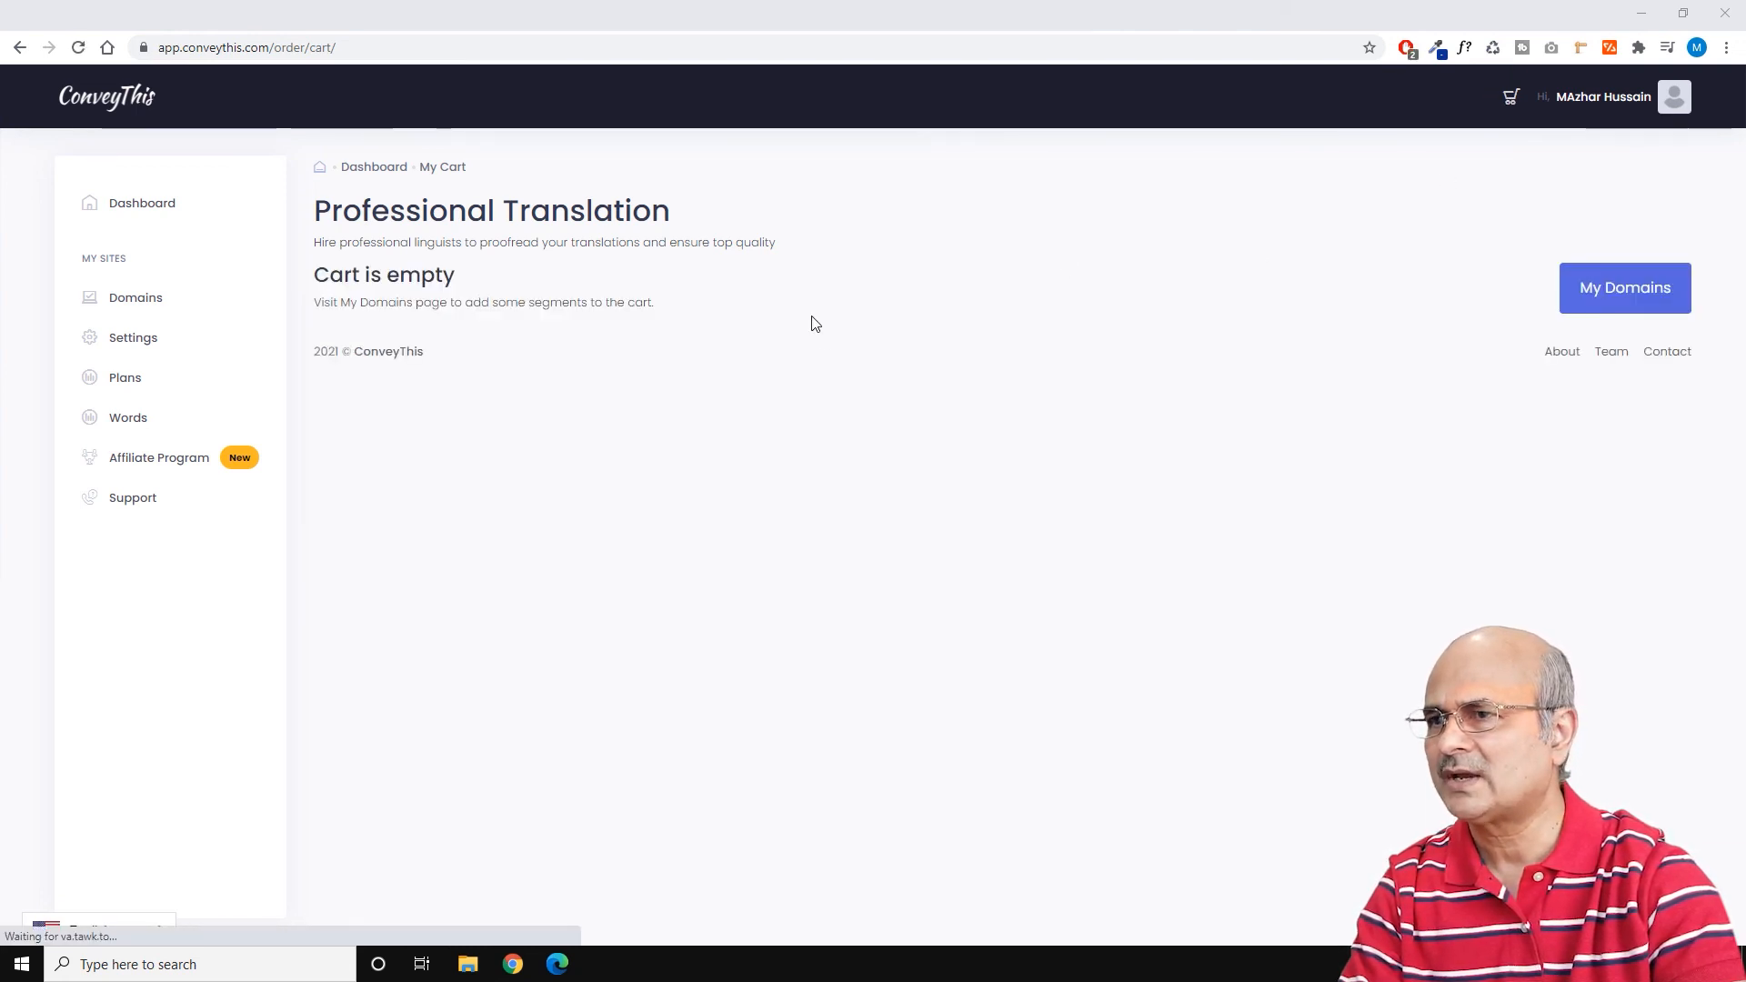
Step: Open the excluded pages of rightsolutions.ca, look through the available exclusion rule types, and return to the domains list
click(124, 302)
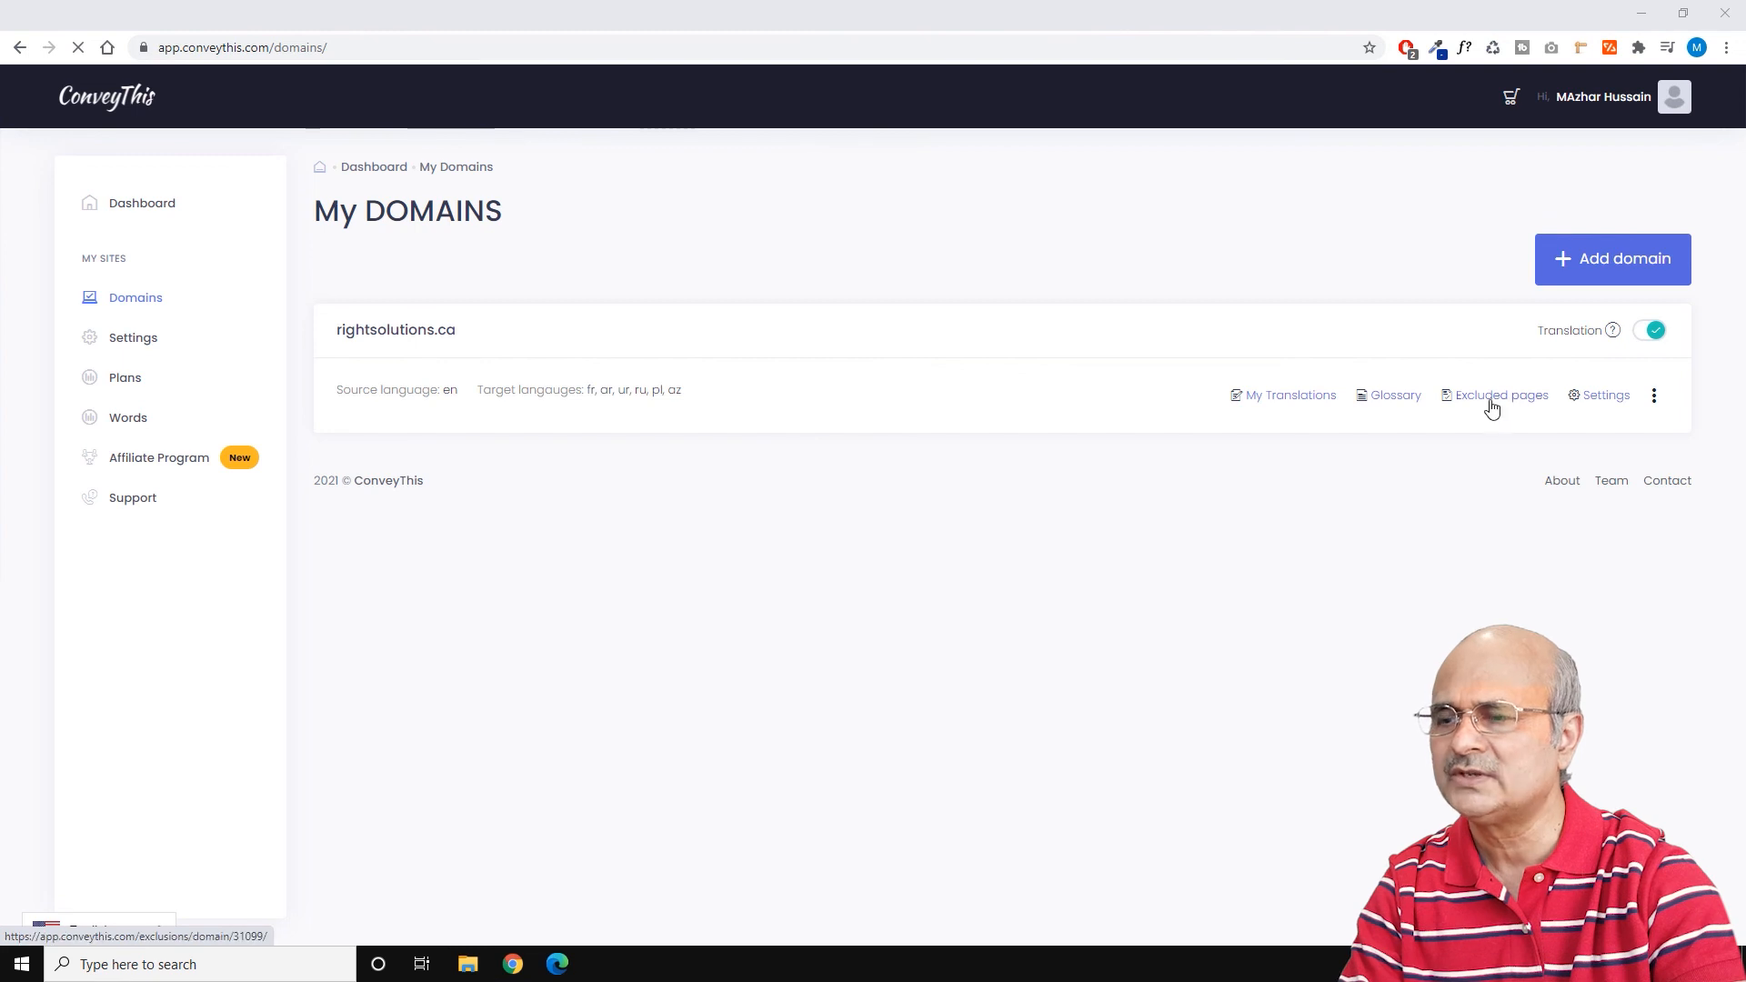
click(1492, 400)
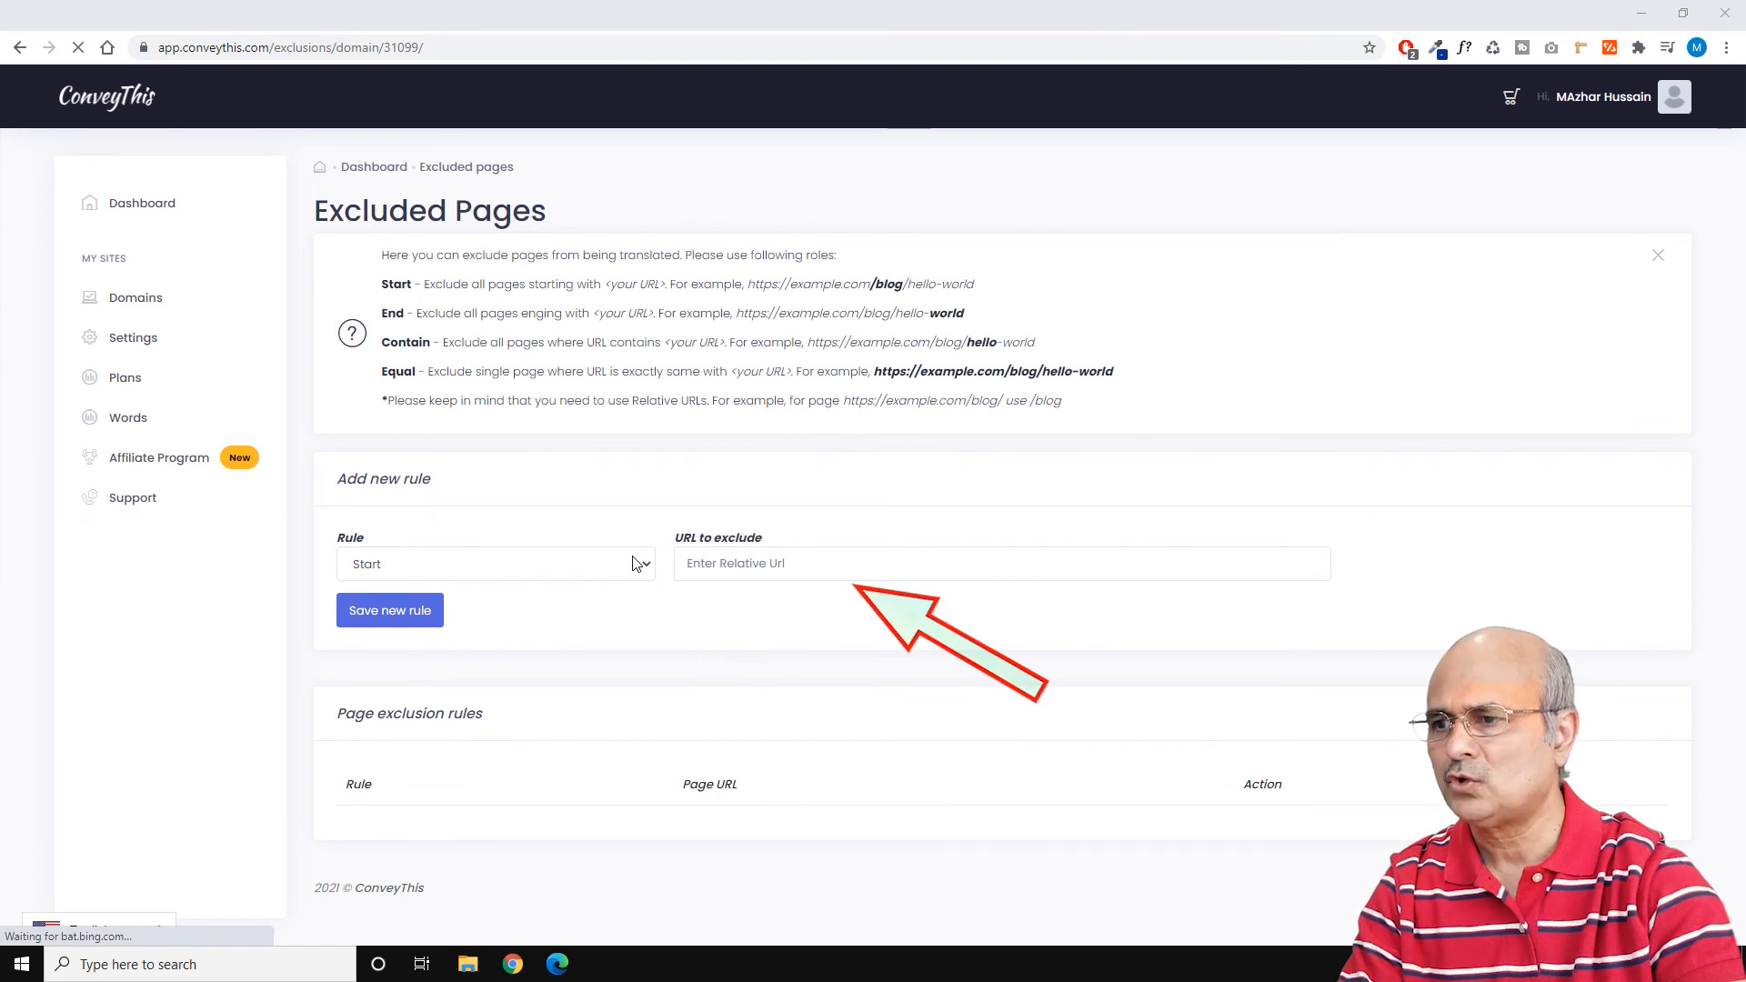
click(637, 564)
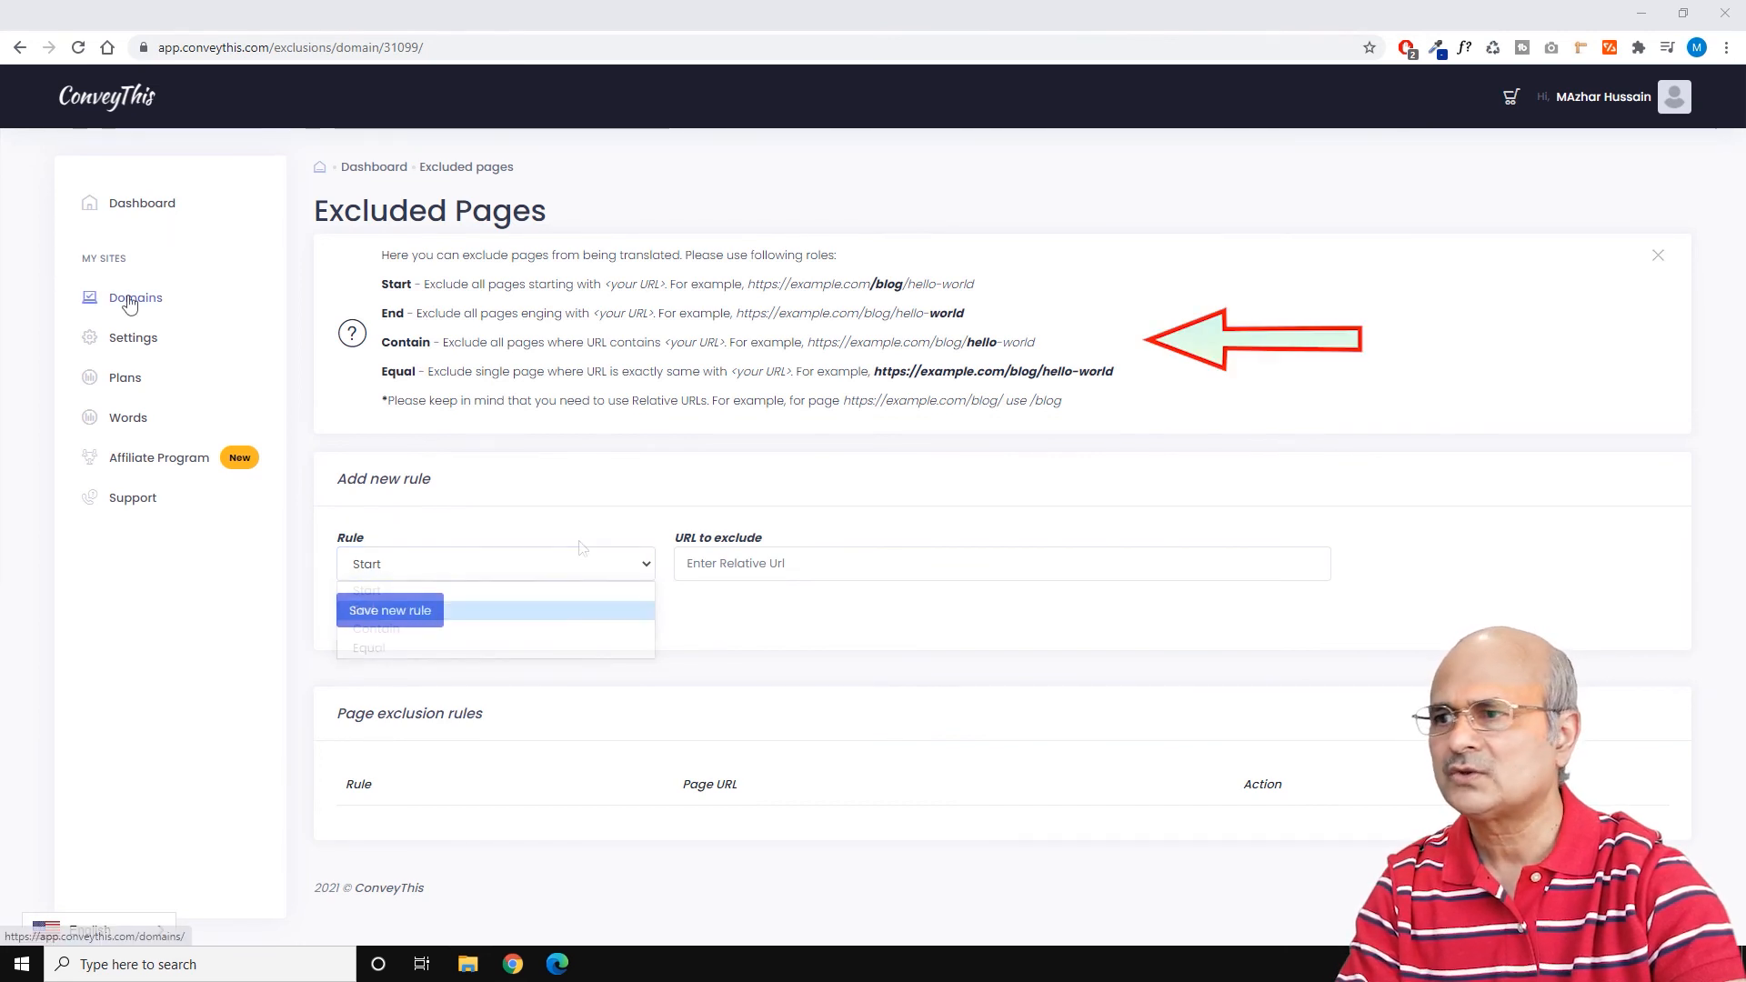
click(130, 303)
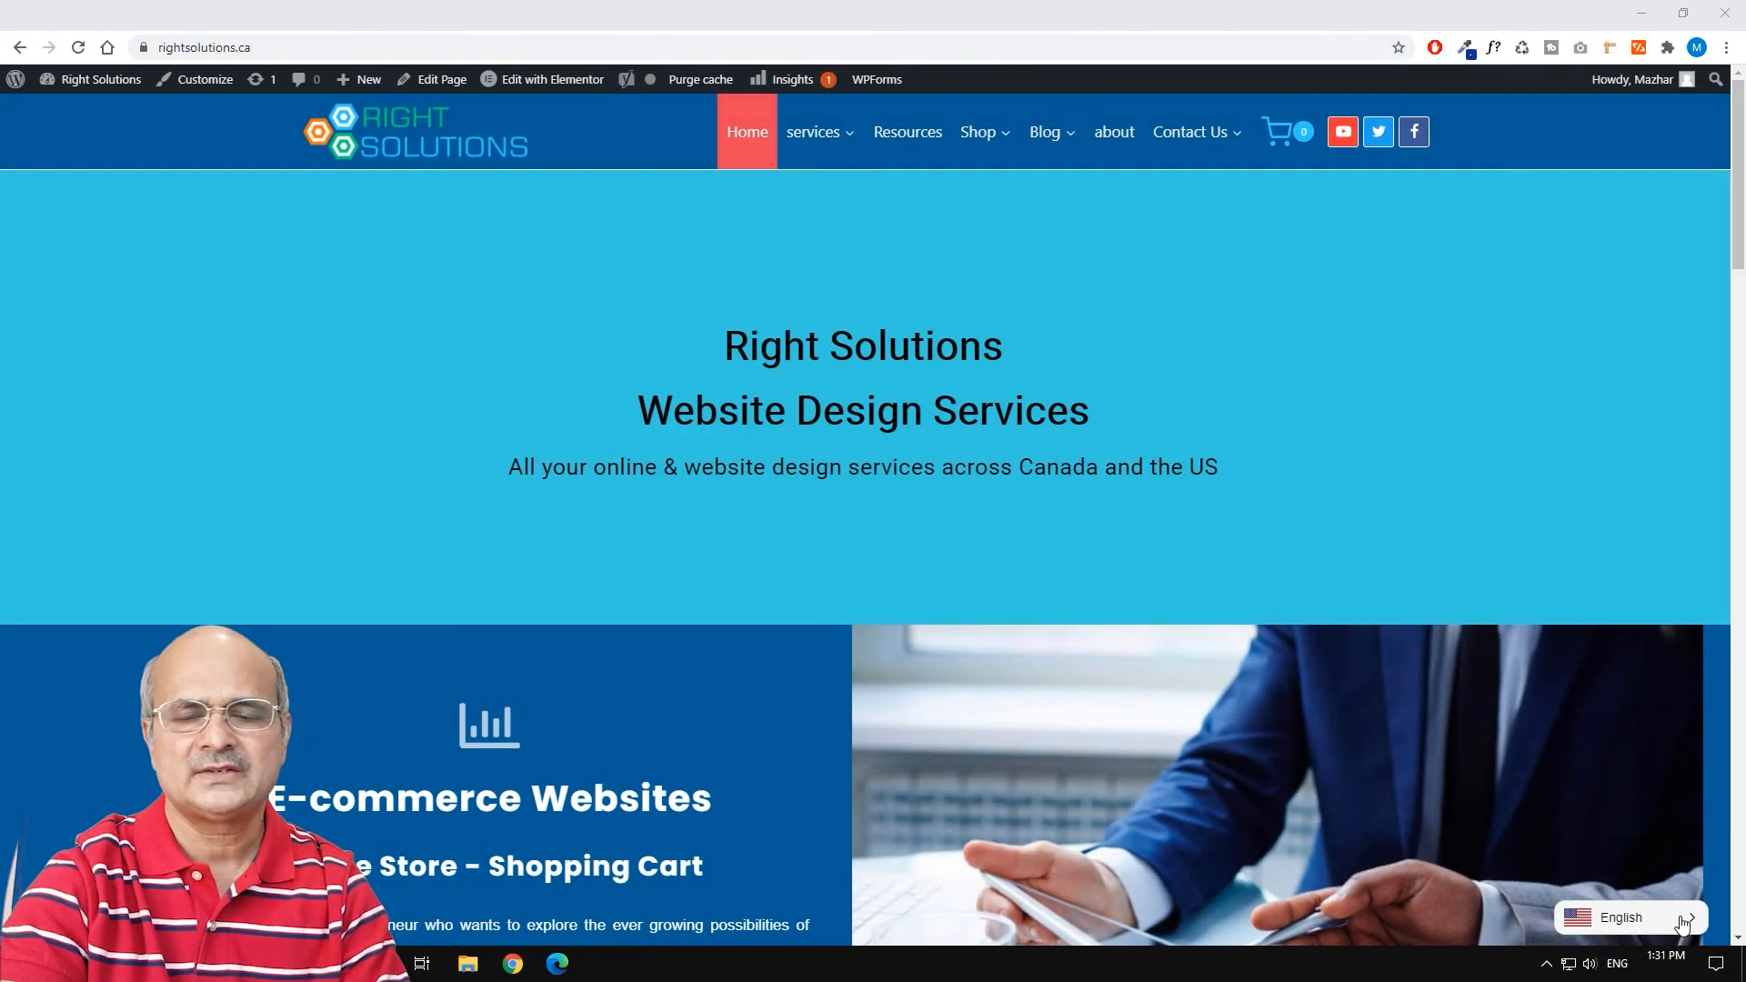
Step: Expand the language switcher on rightsolutions.ca, set "Hide ConveyThis logo" to Yes in the plugin settings, save, and return to the site
click(1628, 917)
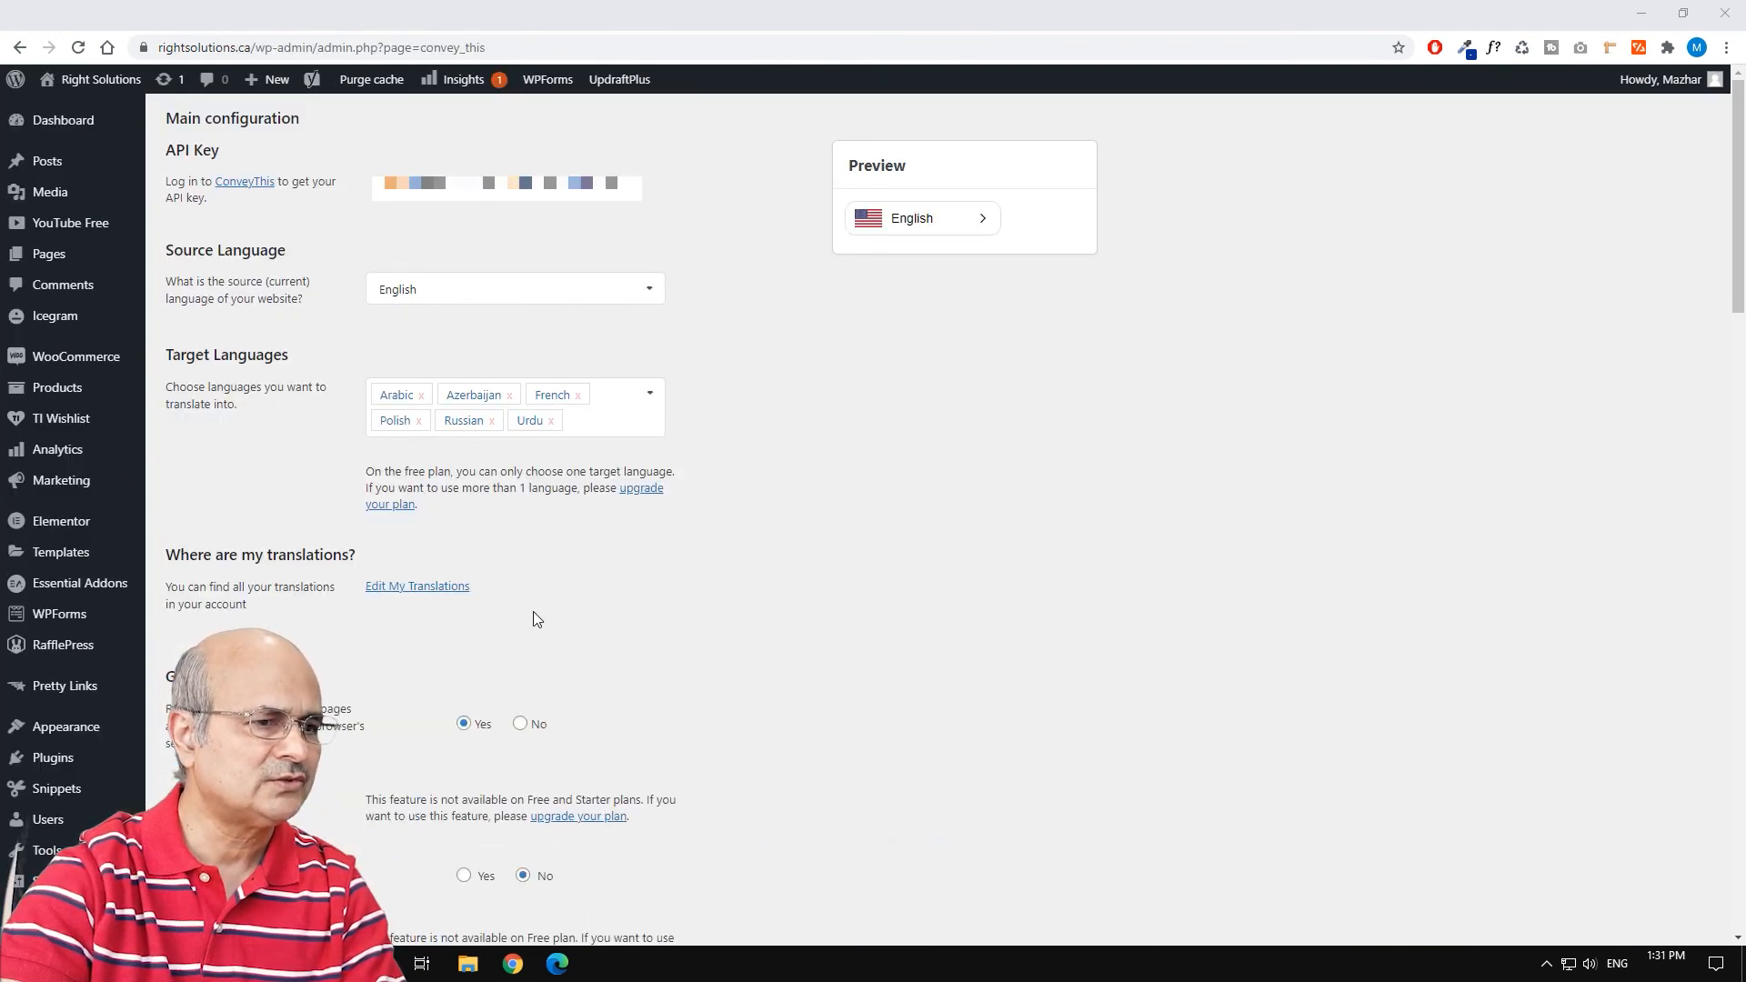
scroll(639, 593, down, 3)
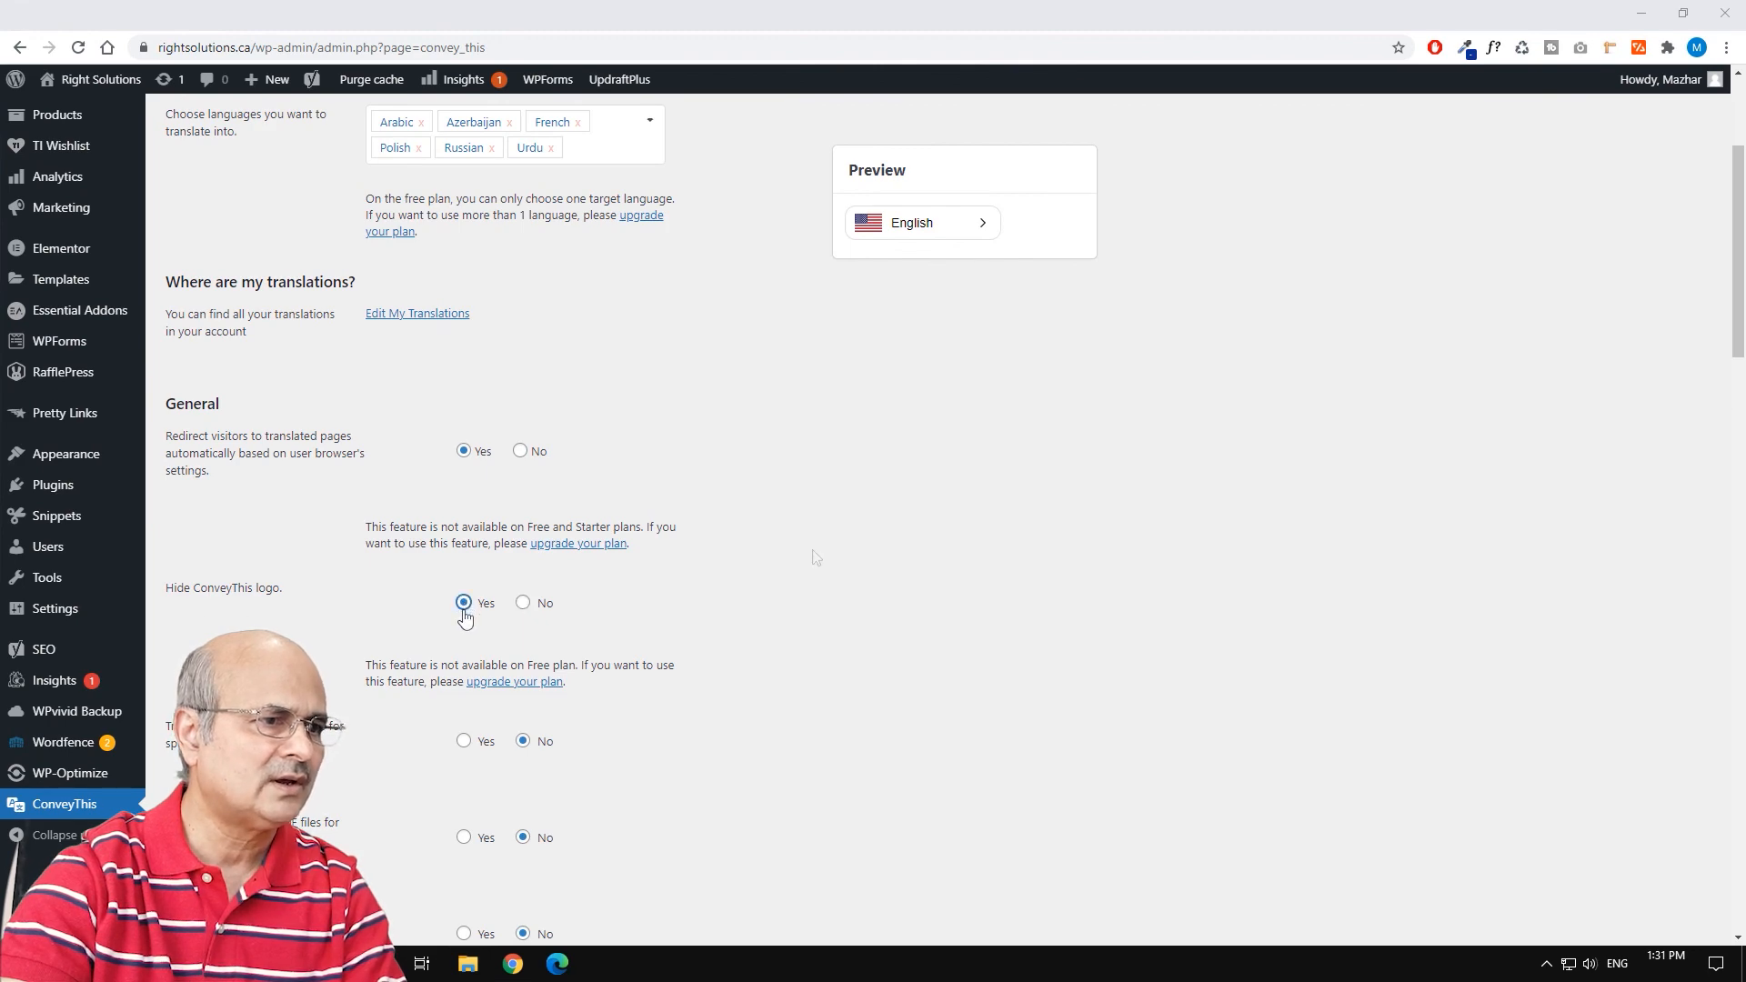
scroll(798, 558, down, 20)
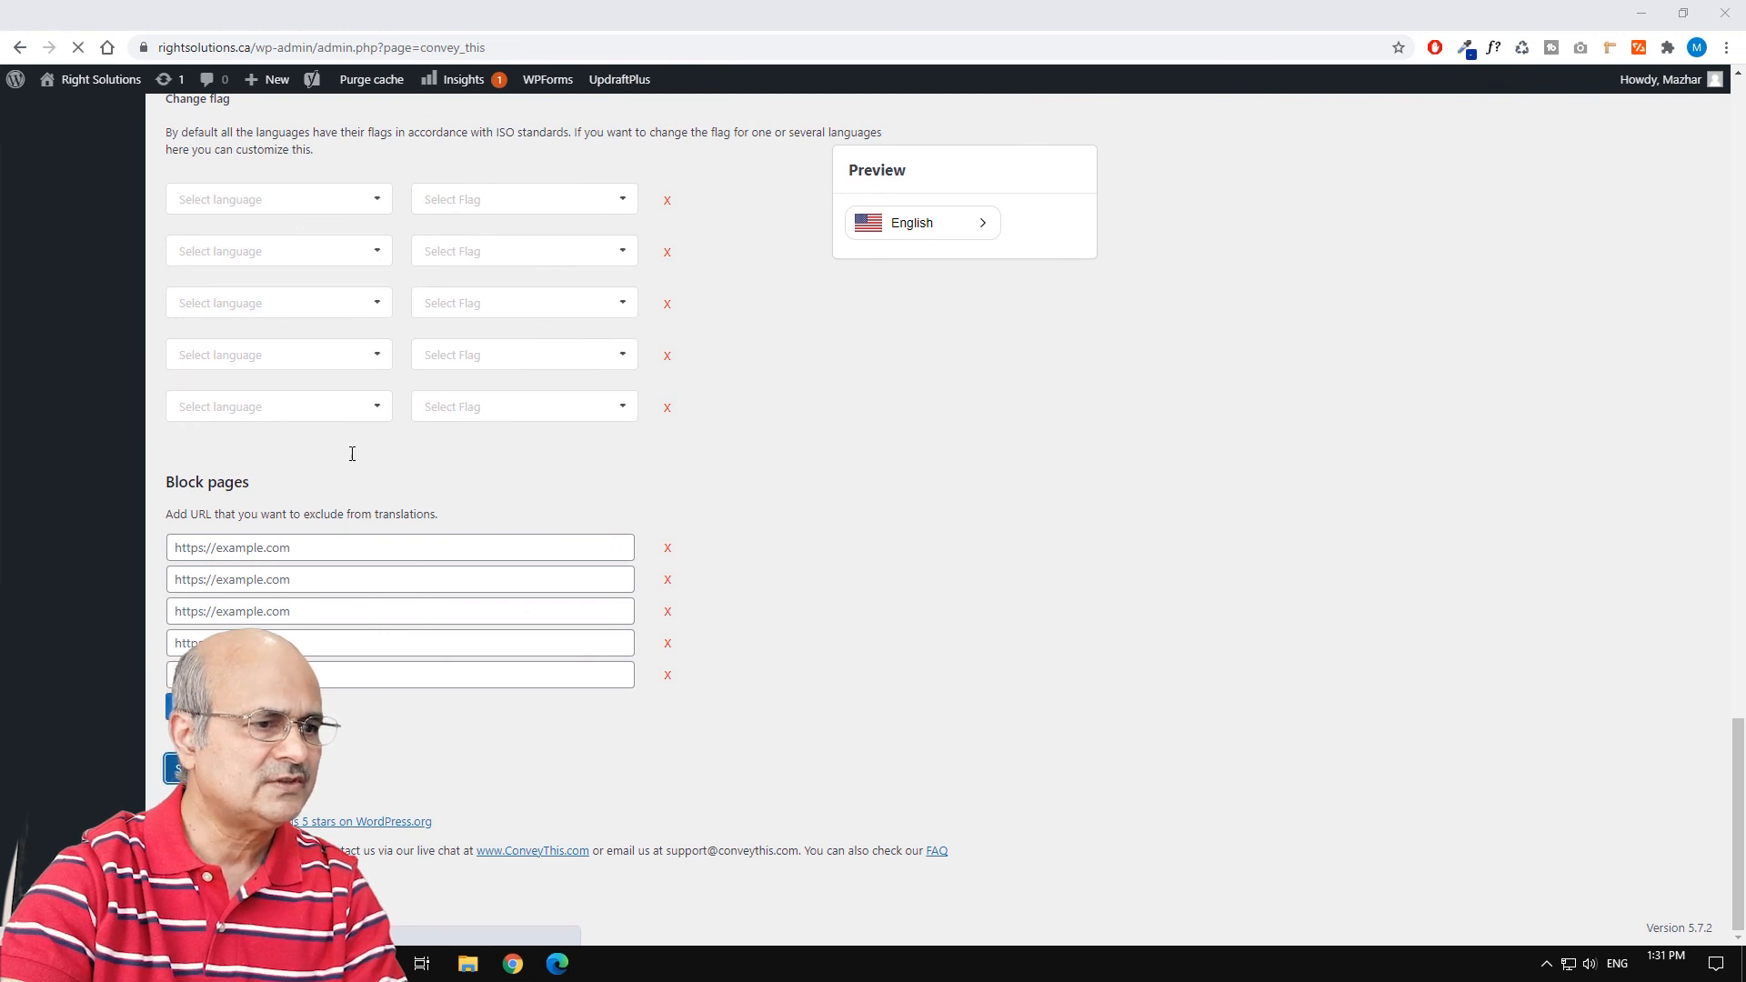
click(314, 14)
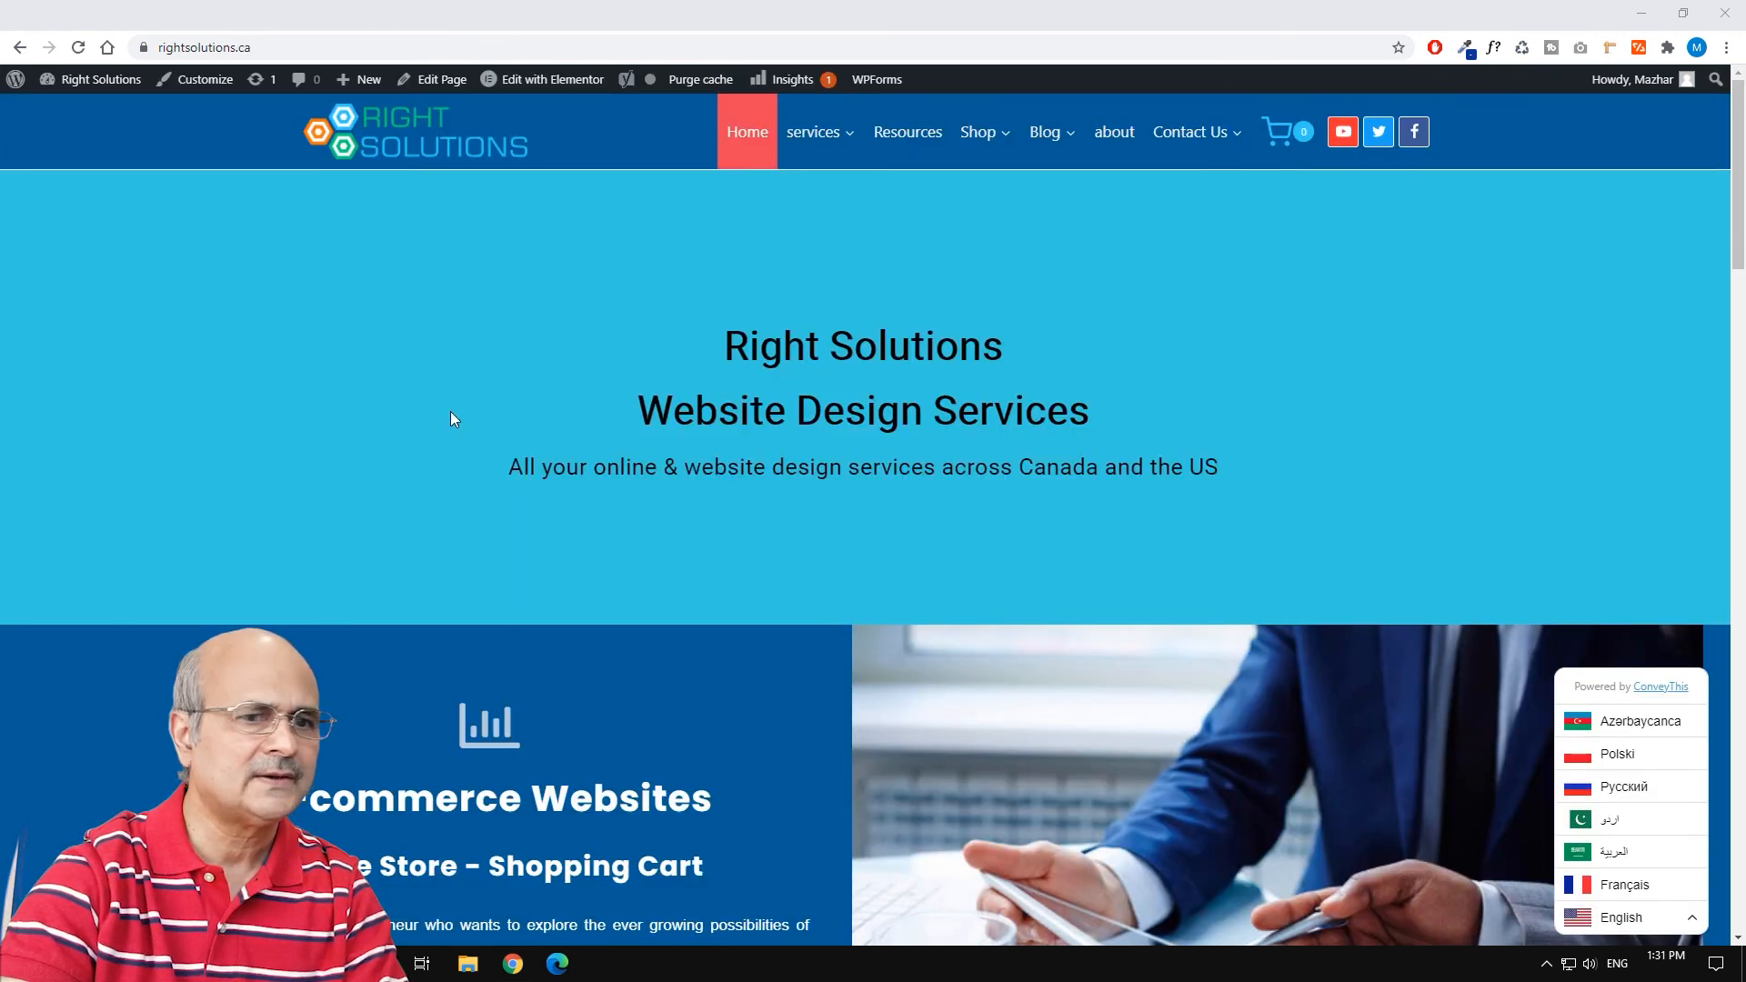
Step: Reload the rightsolutions.ca home page and expand its language switcher to check the ConveyThis branding
key(F5)
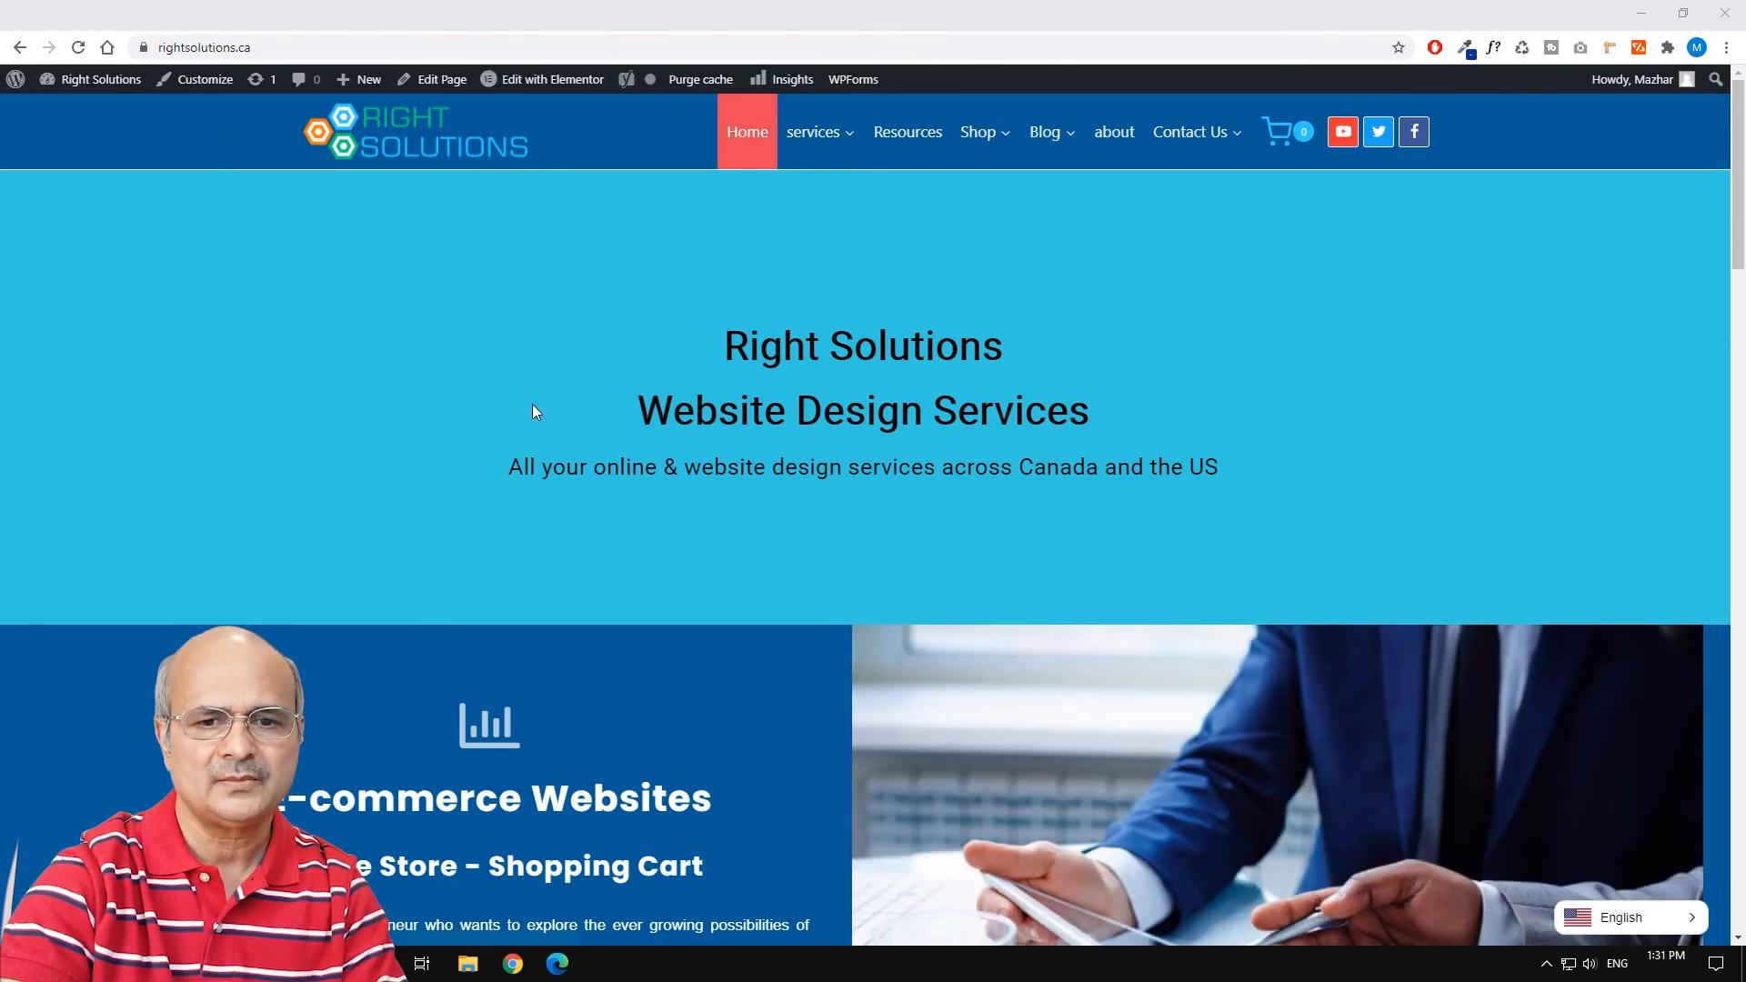
click(1689, 920)
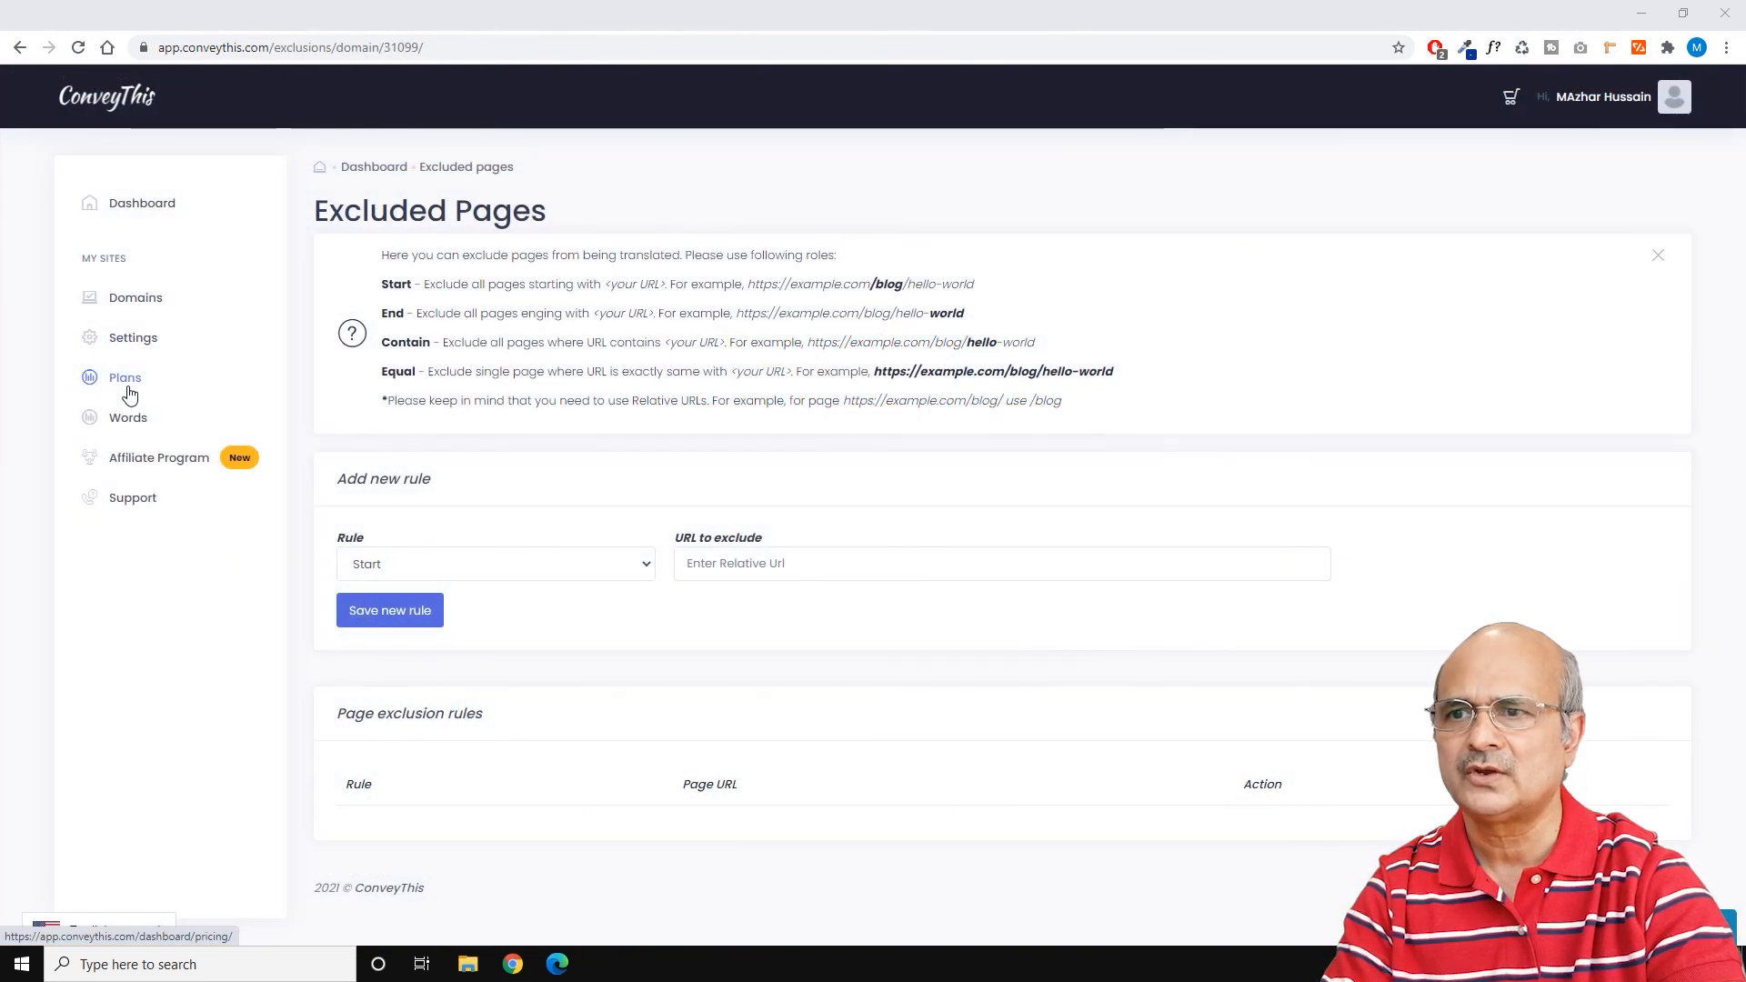
Step: Open the ConveyThis pricing plans and examine the feature comparison, including the machine and professional translation descriptions
click(126, 382)
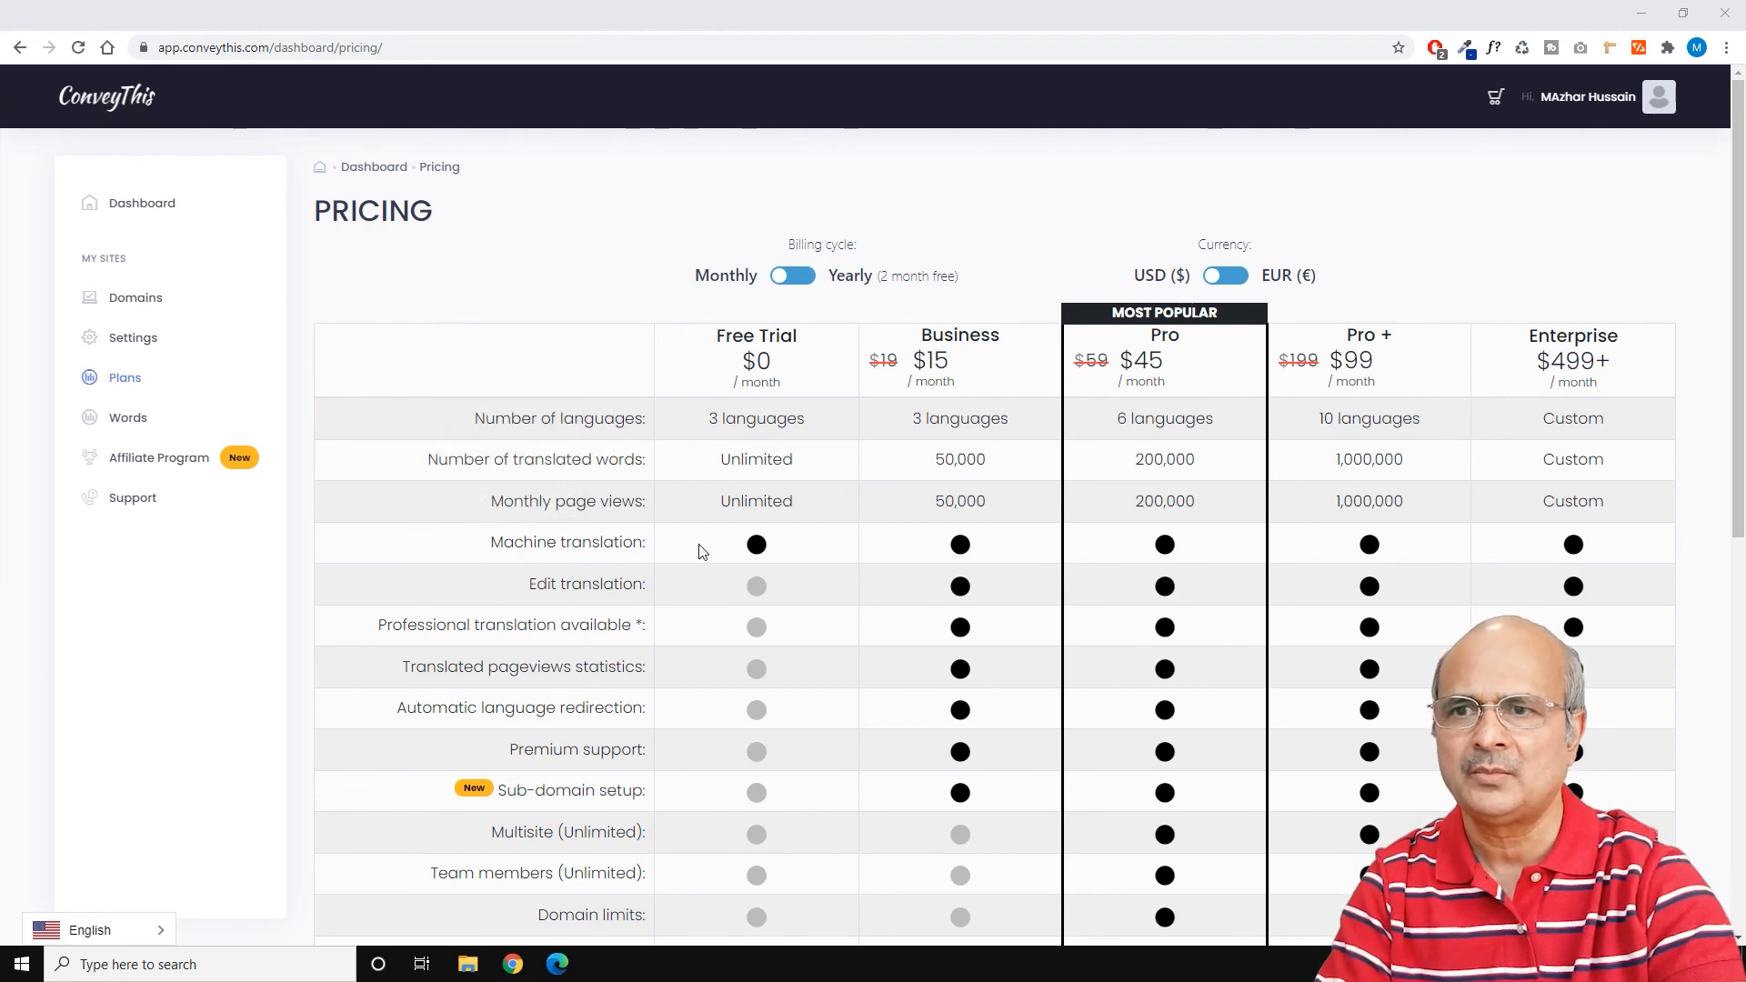
mouse_move(635, 535)
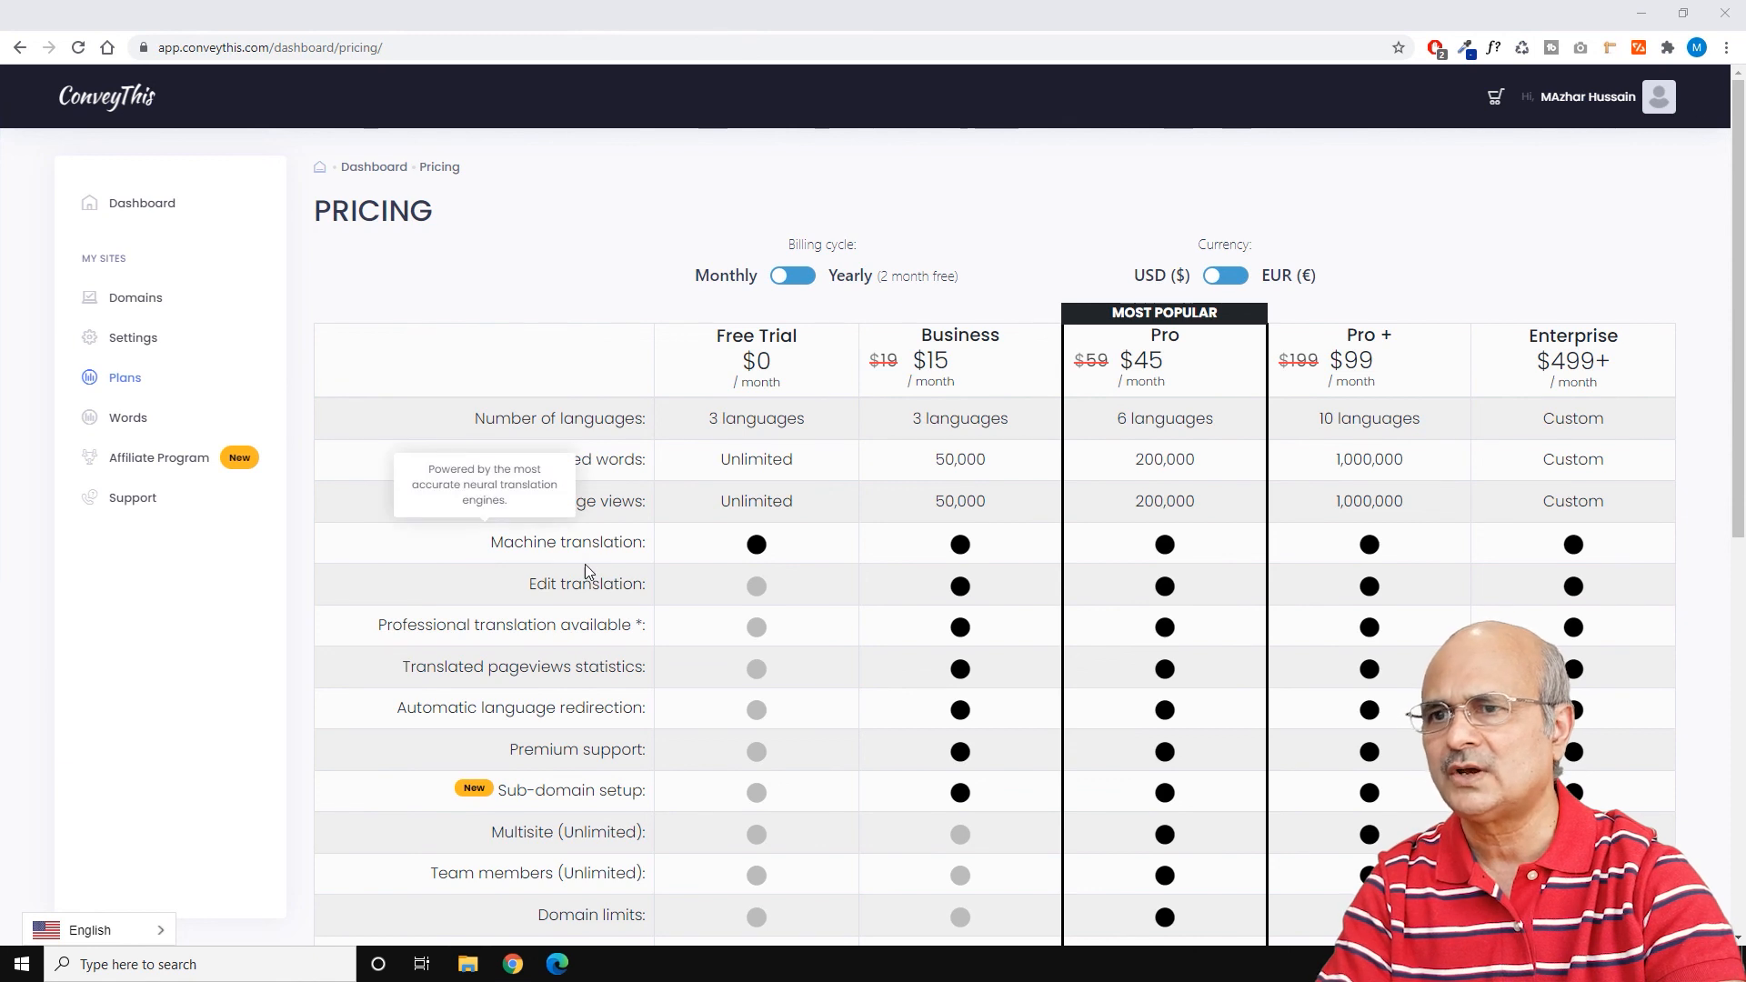
mouse_move(393, 645)
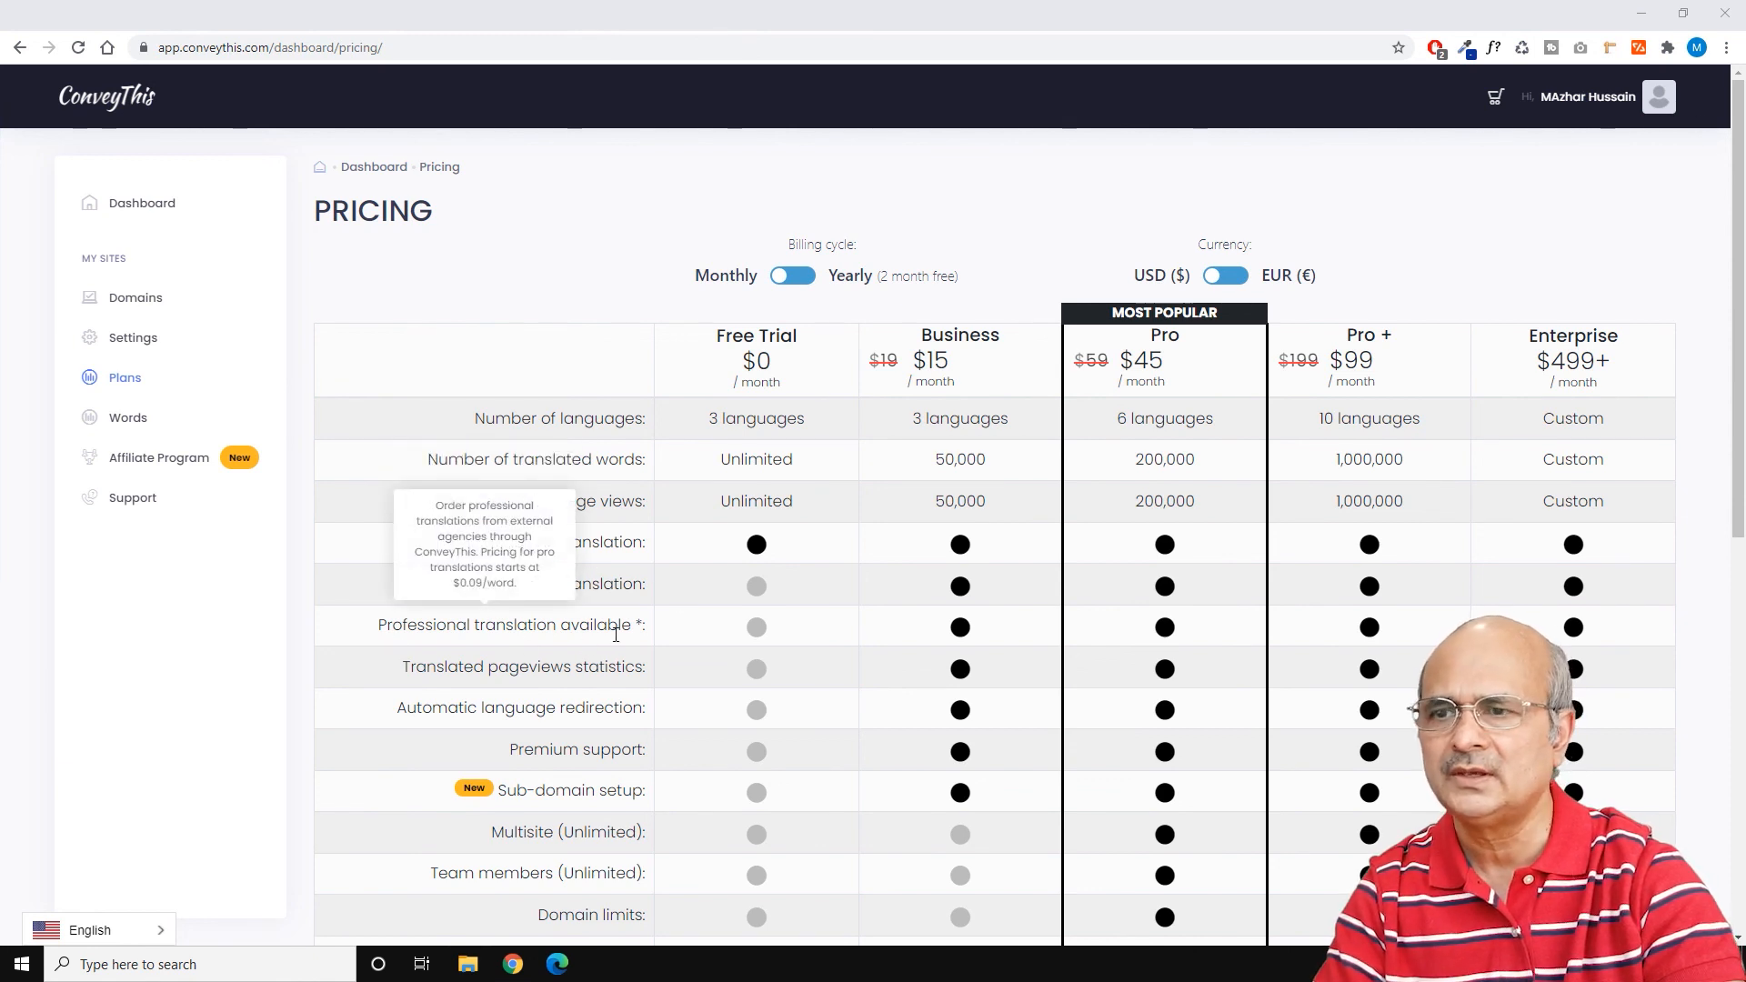
mouse_move(446, 676)
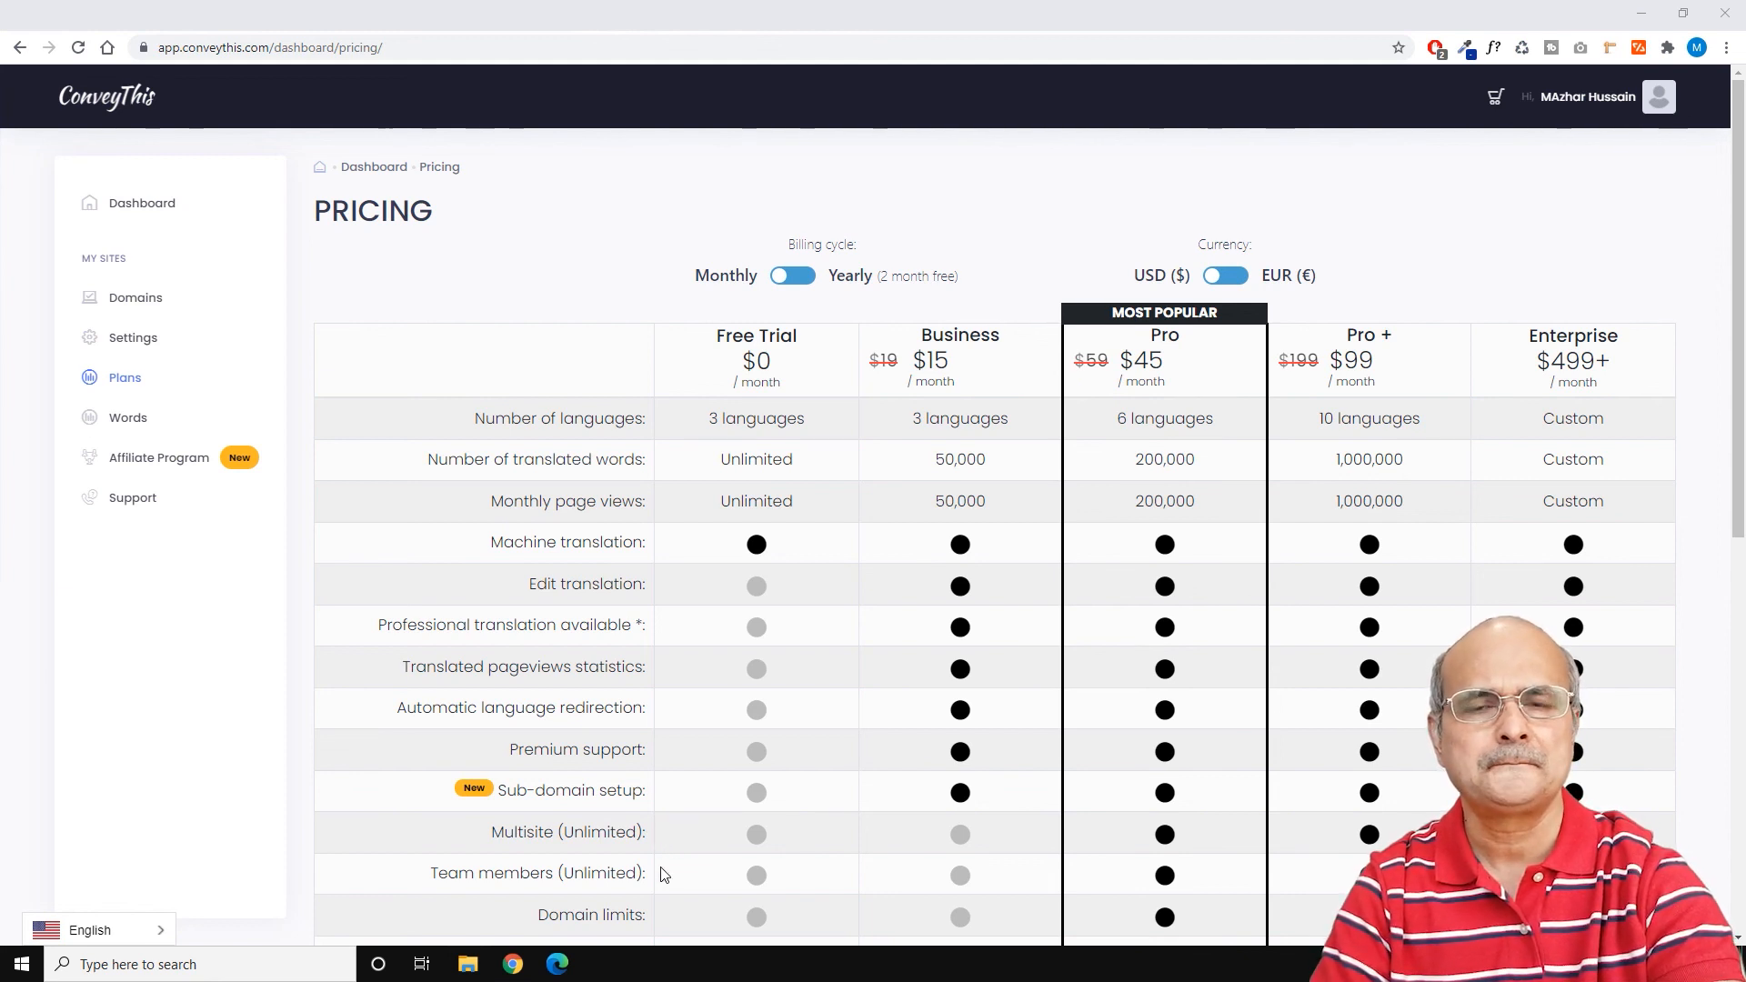
scroll(844, 823, down, 2)
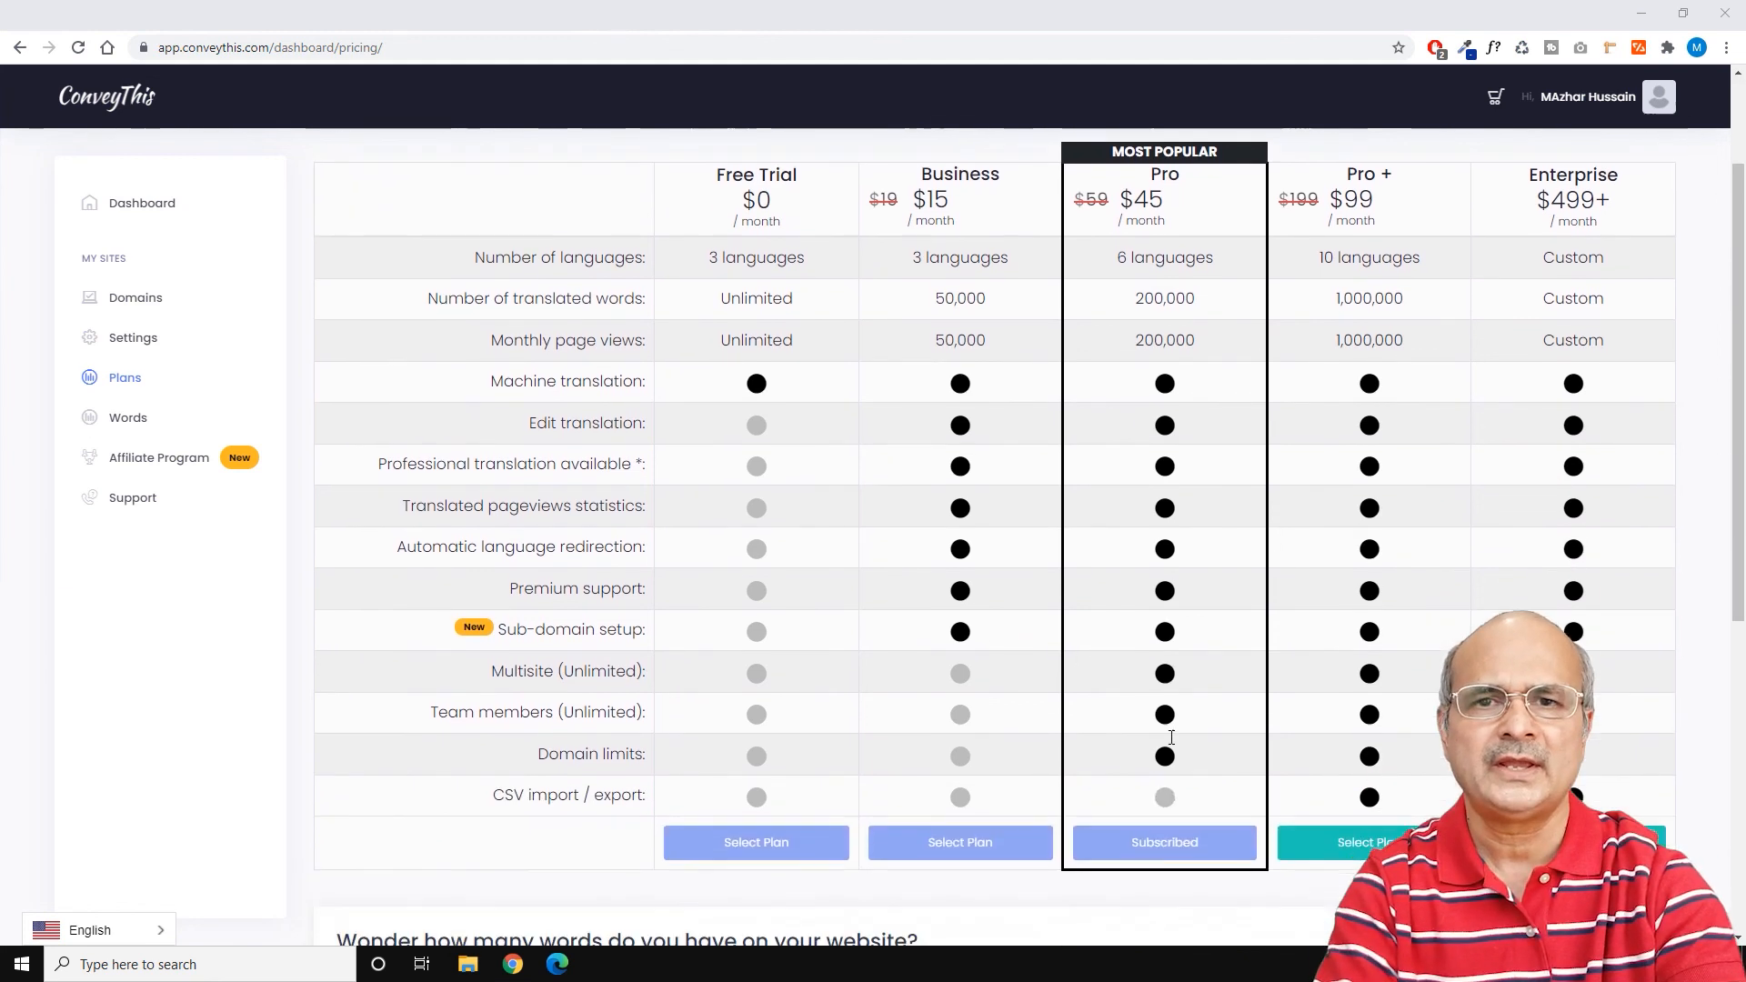